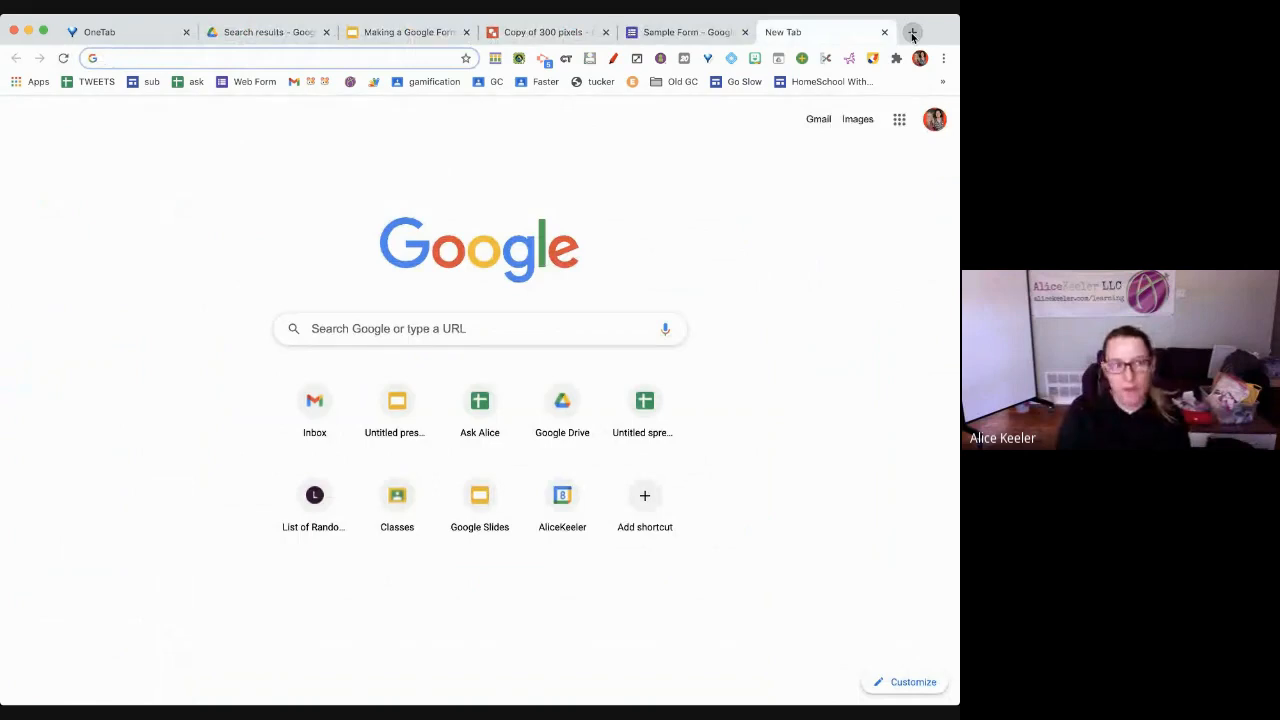
# Go to forms.new in Chrome to create a blank Untitled form
pyautogui.write('jam')
pyautogui.press('BackSpace')
pyautogui.press('BackSpace')
pyautogui.press('BackSpace')
pyautogui.press('BackSpace')
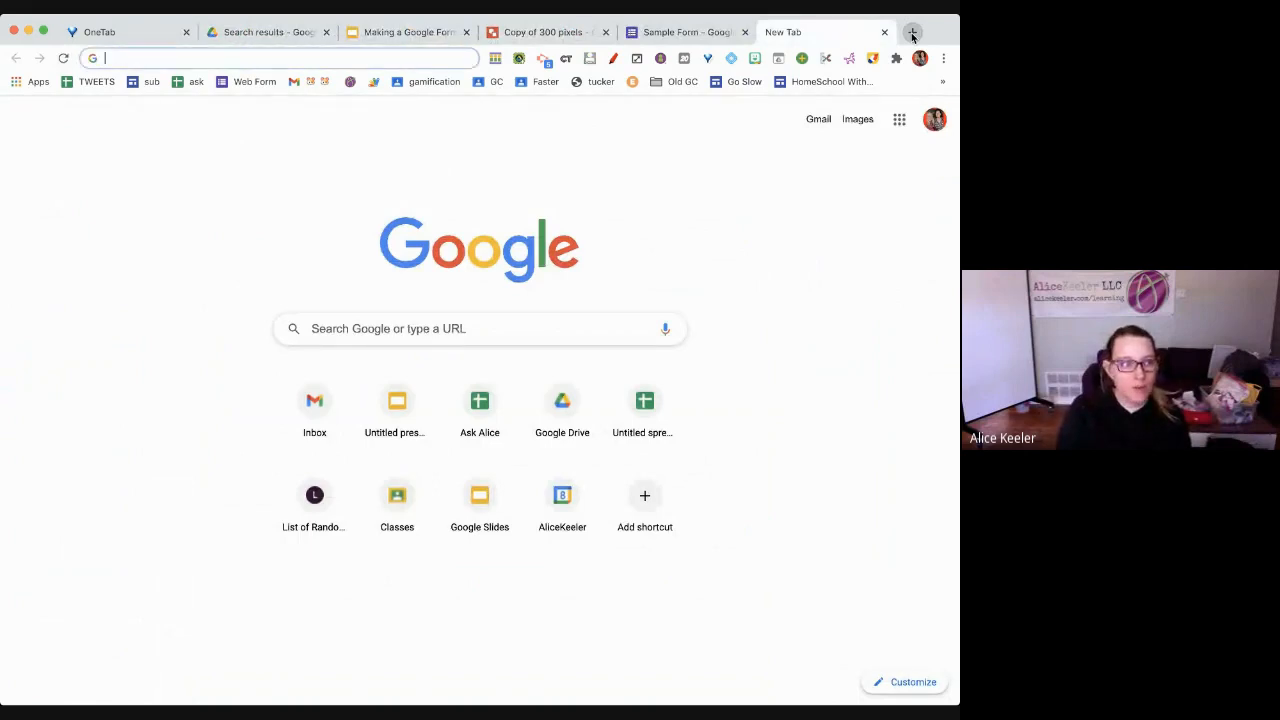
pyautogui.write('forms.new')
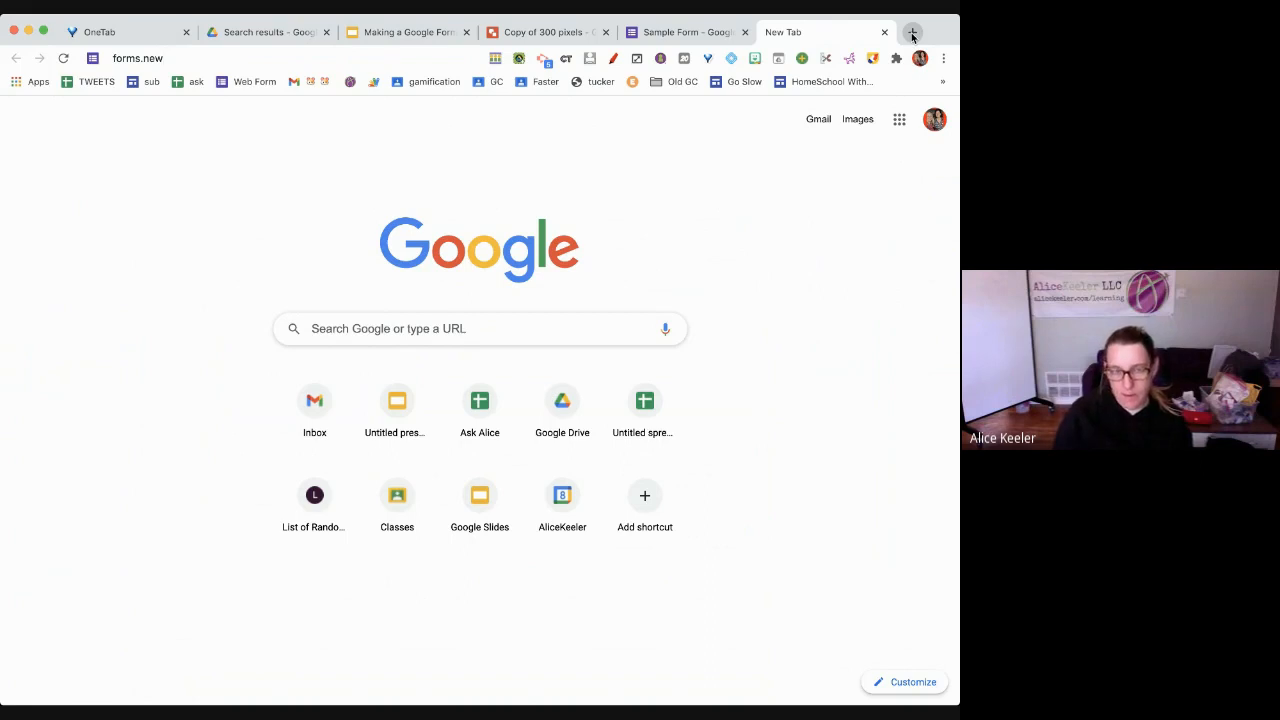
pyautogui.press('Return')
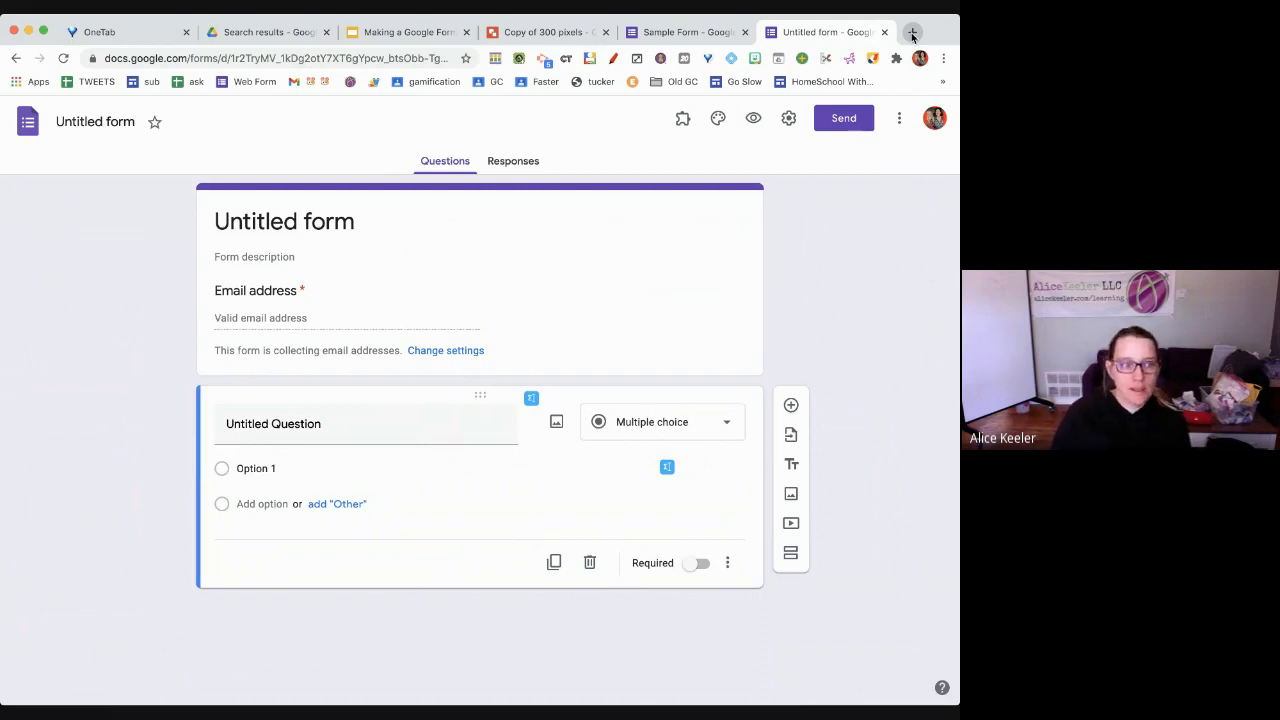
pyautogui.click(247, 335)
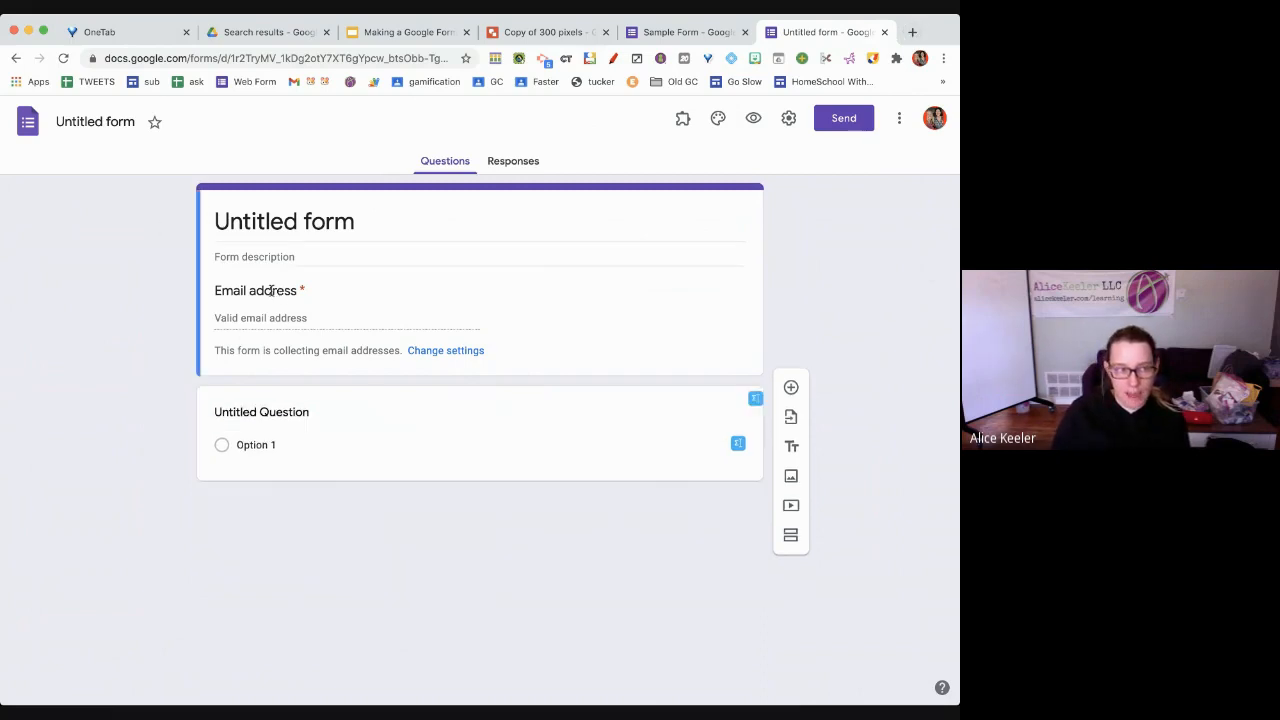
pyautogui.moveTo(216, 291); pyautogui.dragTo(278, 290)
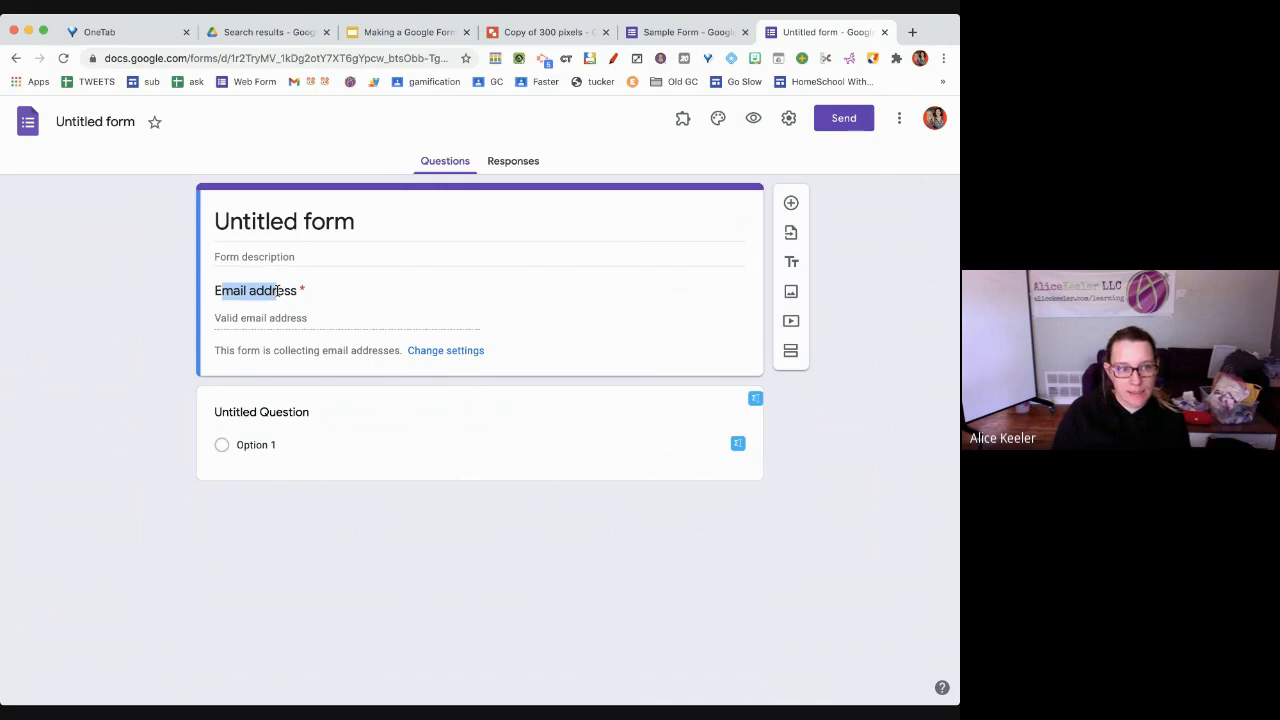
pyautogui.click(222, 344)
pyautogui.moveTo(382, 352); pyautogui.dragTo(210, 357)
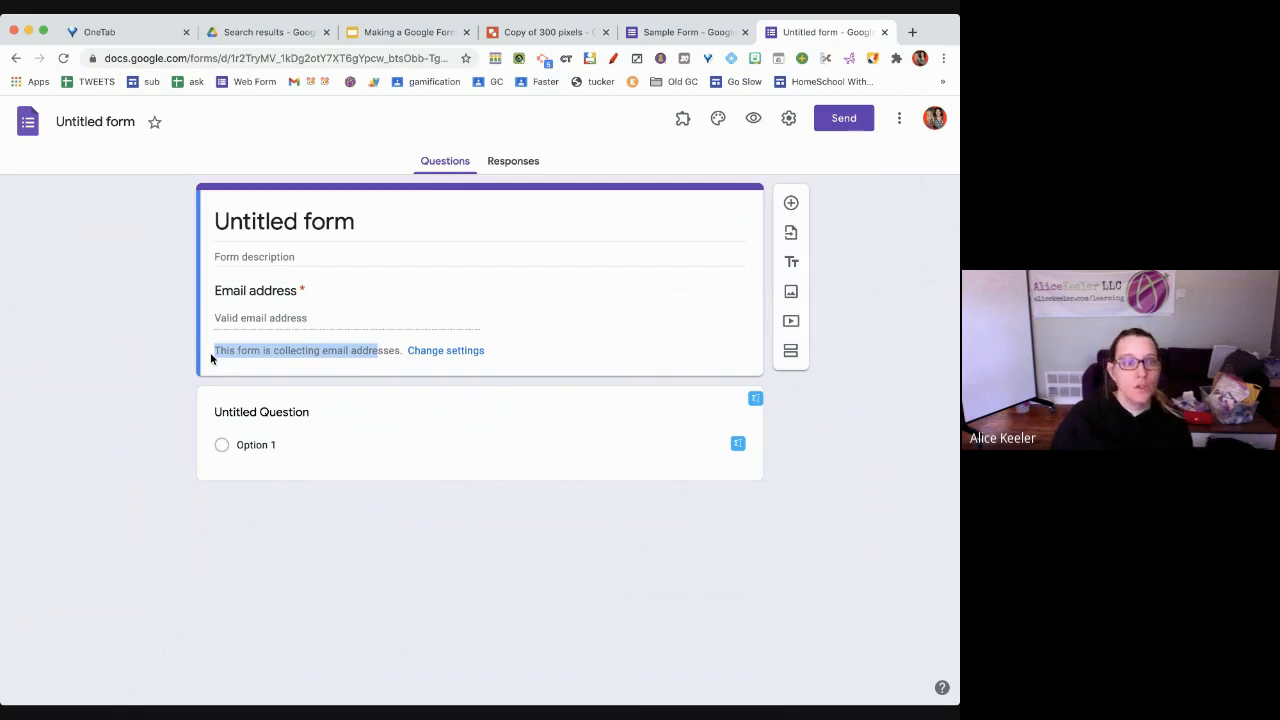
pyautogui.click(266, 224)
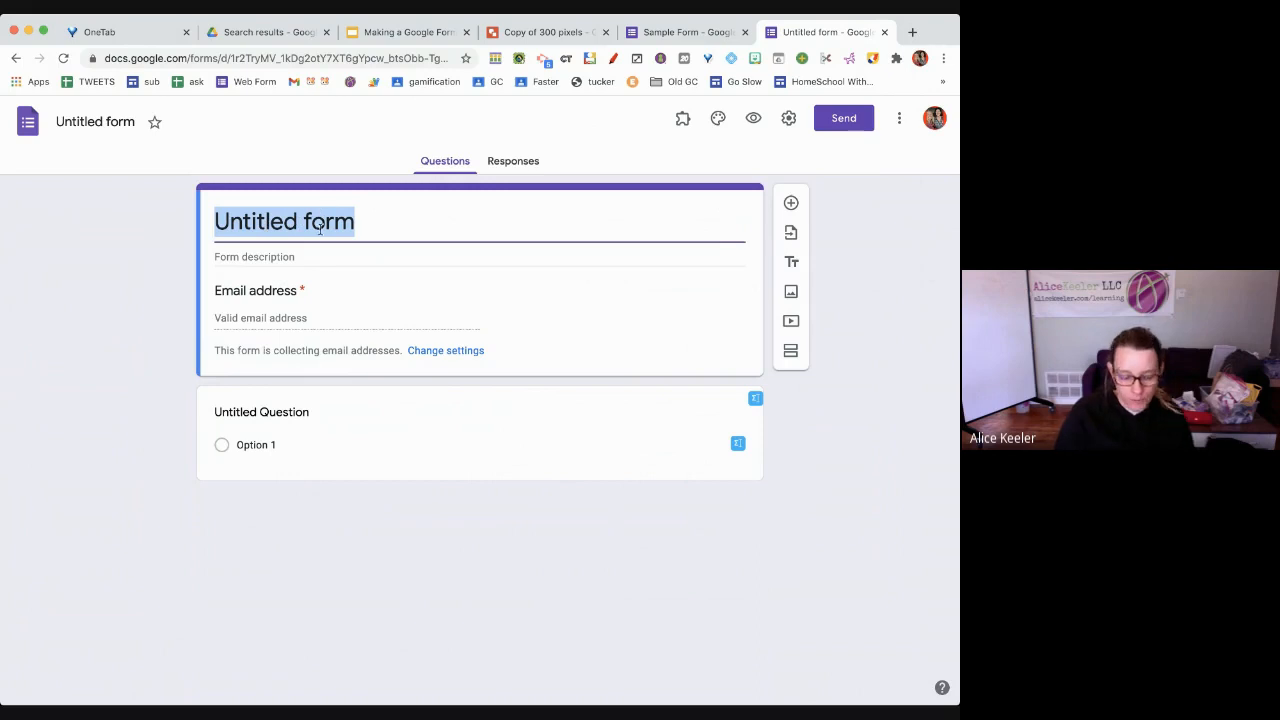
# Replace the 'Untitled form' heading with the title 'Quick Form'
pyautogui.write('Quick Form')
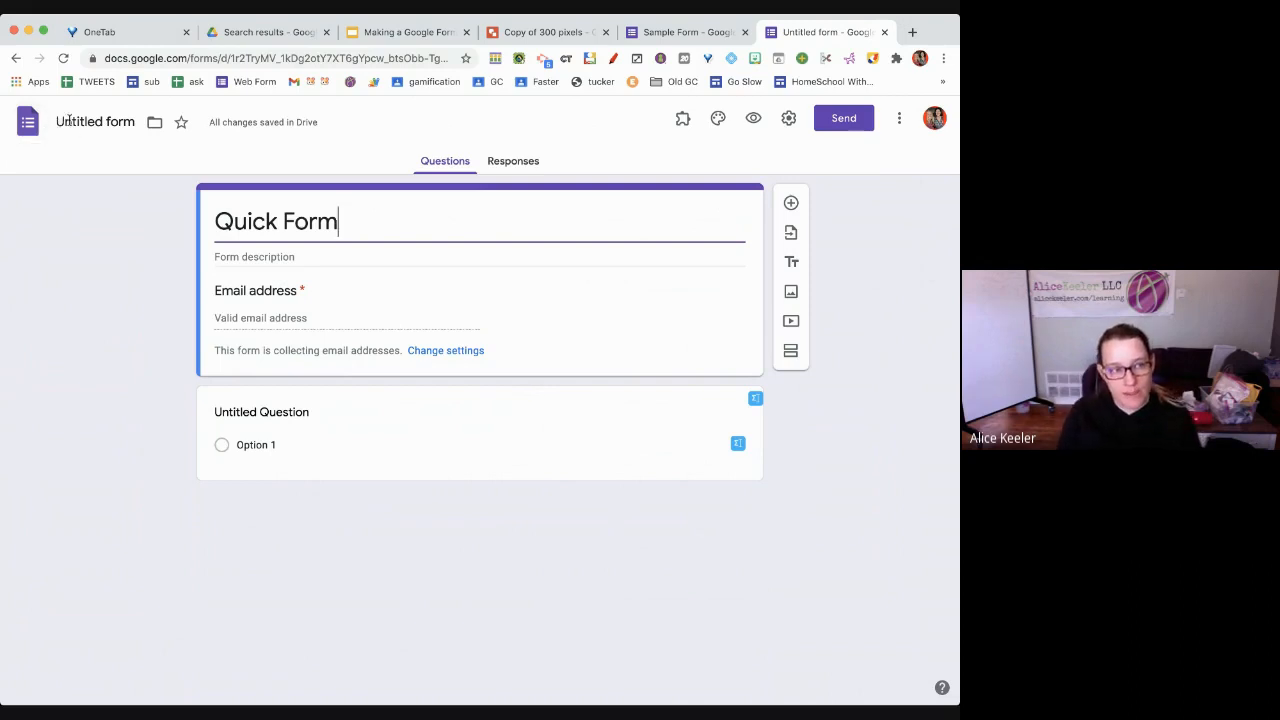
pyautogui.click(87, 122)
# Name the Drive file 'This is what my form is named in Drive', separate from the Quick Form title
pyautogui.write('This i')
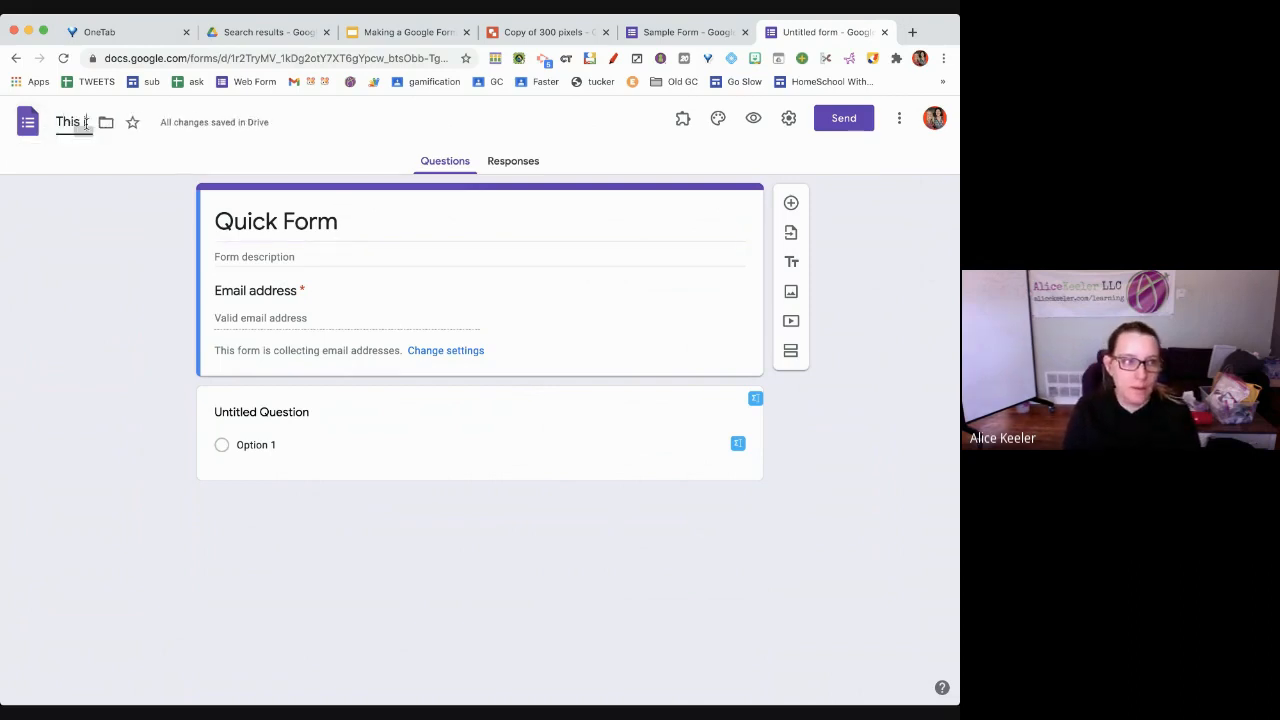
pyautogui.write('s what my form is named')
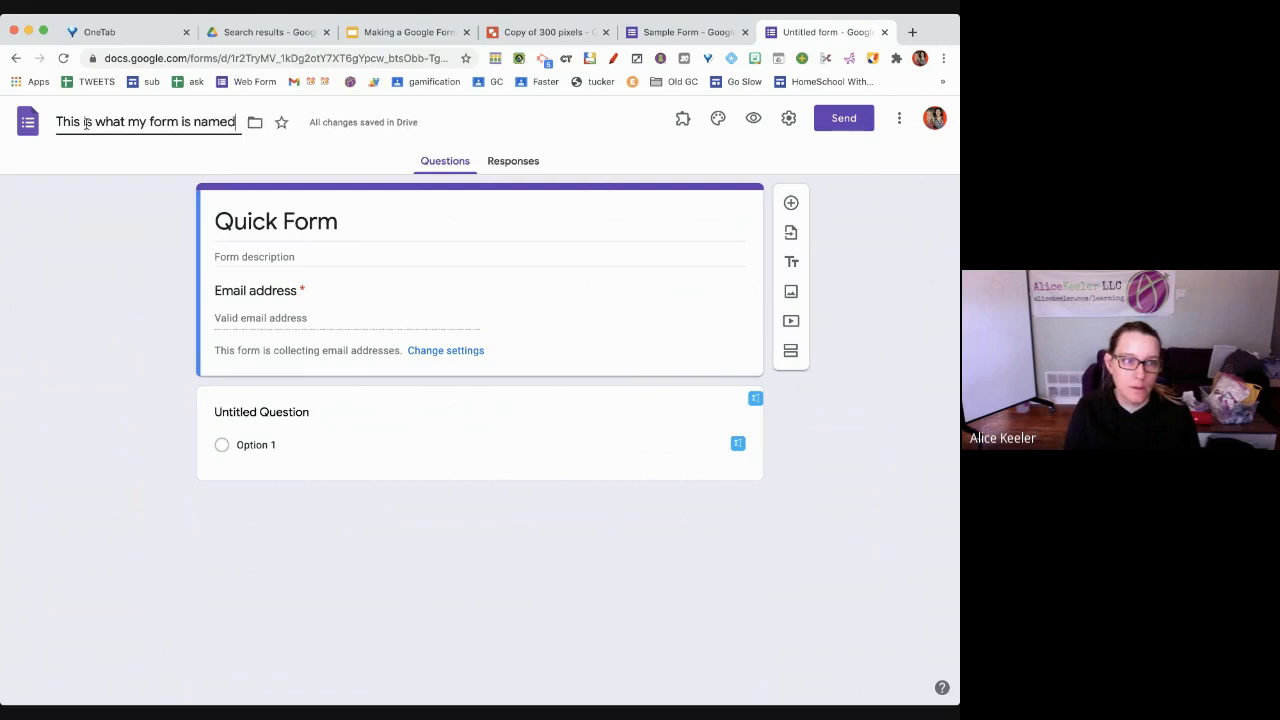
pyautogui.write(' in Drive')
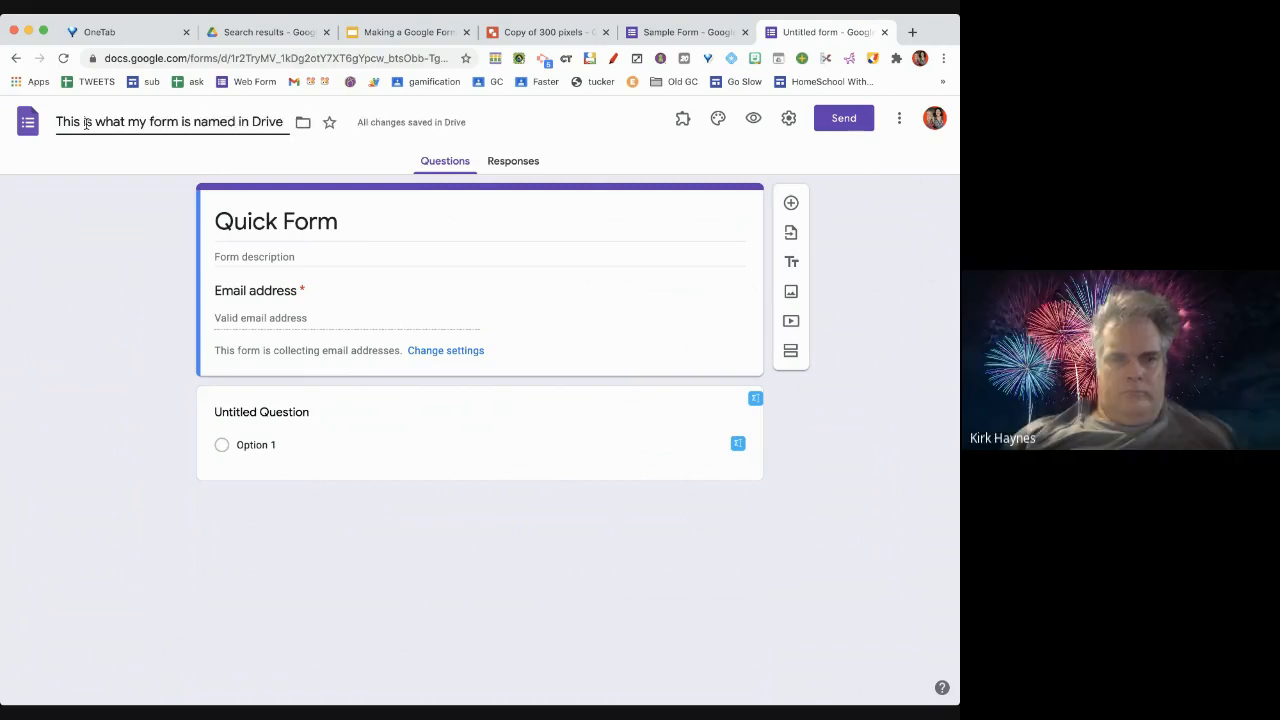
pyautogui.click(55, 206)
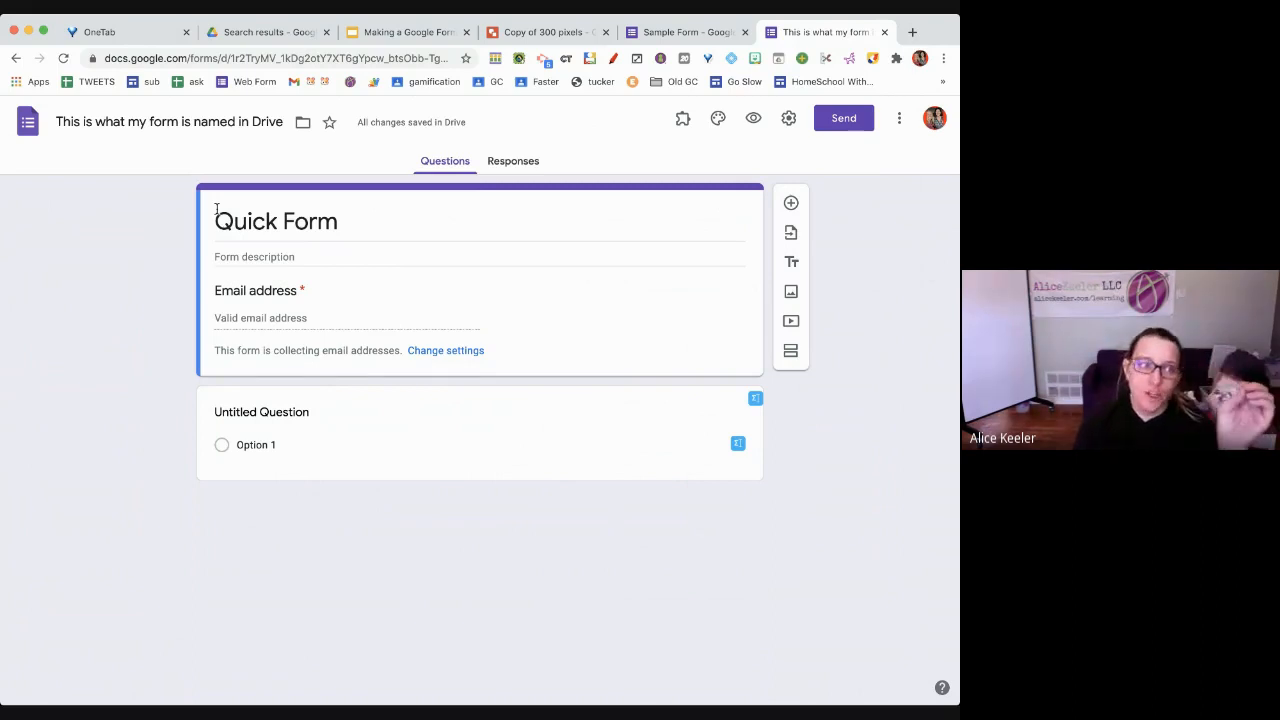
pyautogui.click(216, 210)
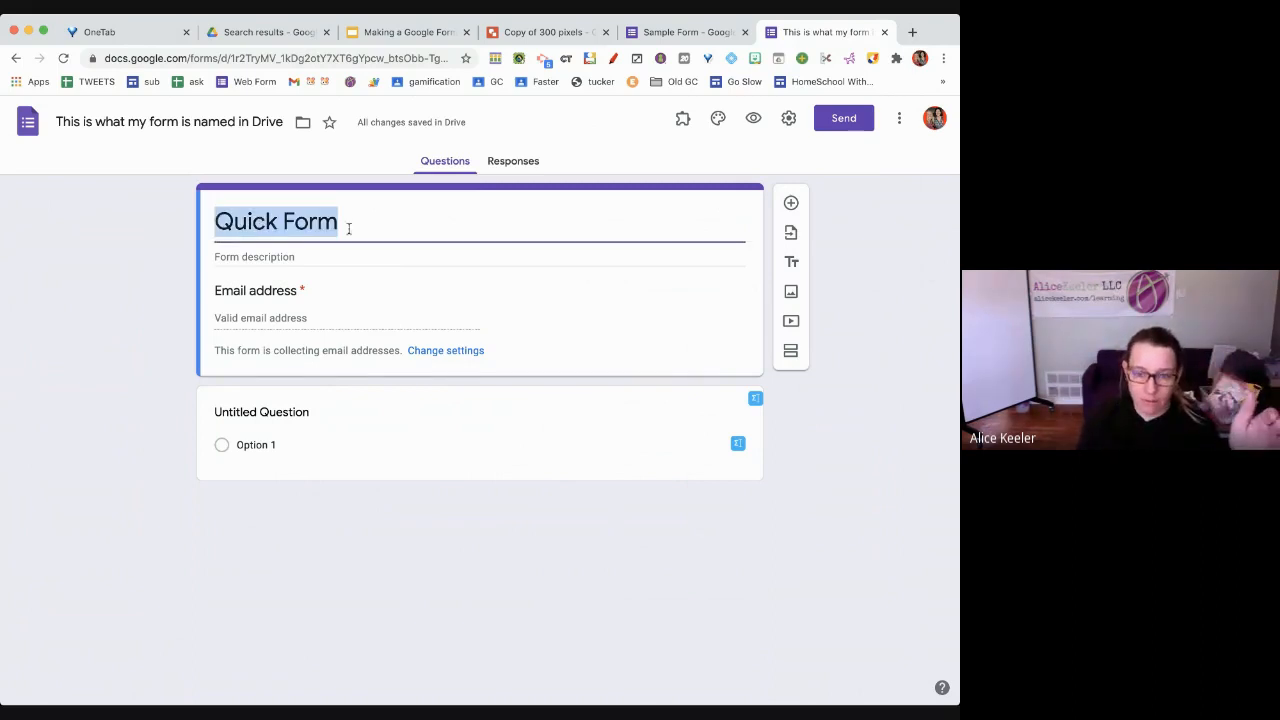
pyautogui.click(188, 123)
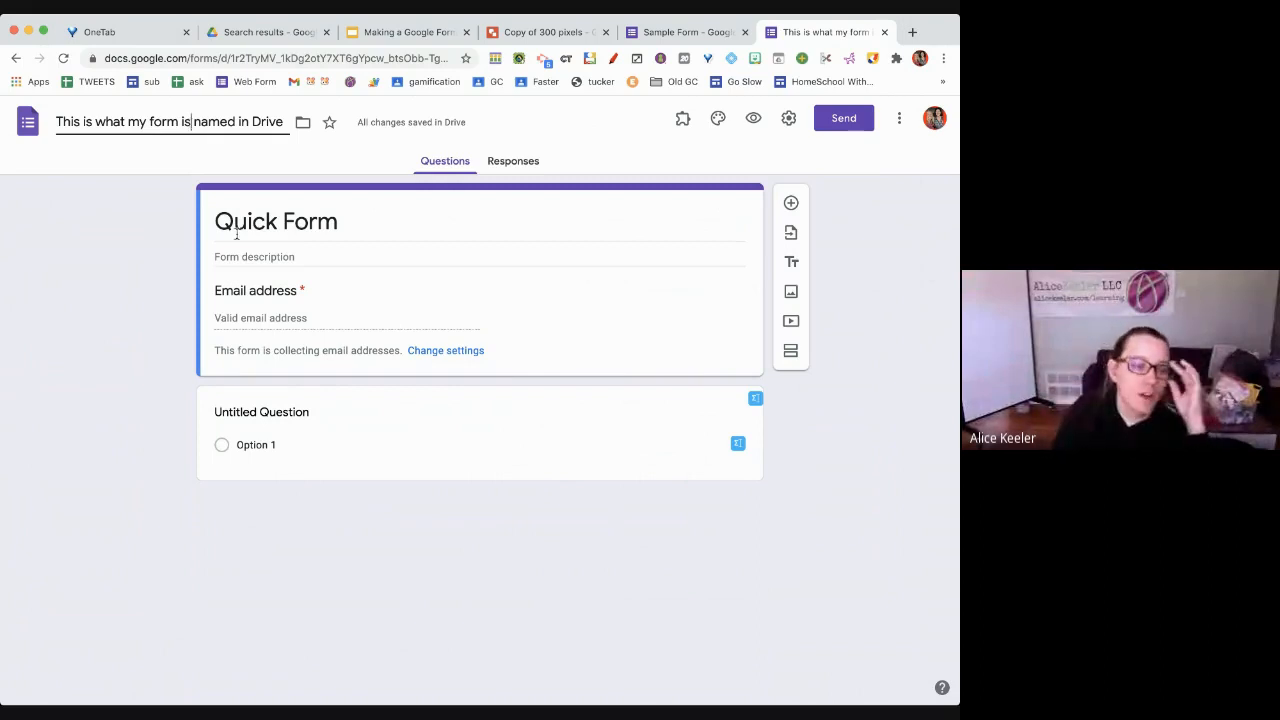
pyautogui.click(322, 255)
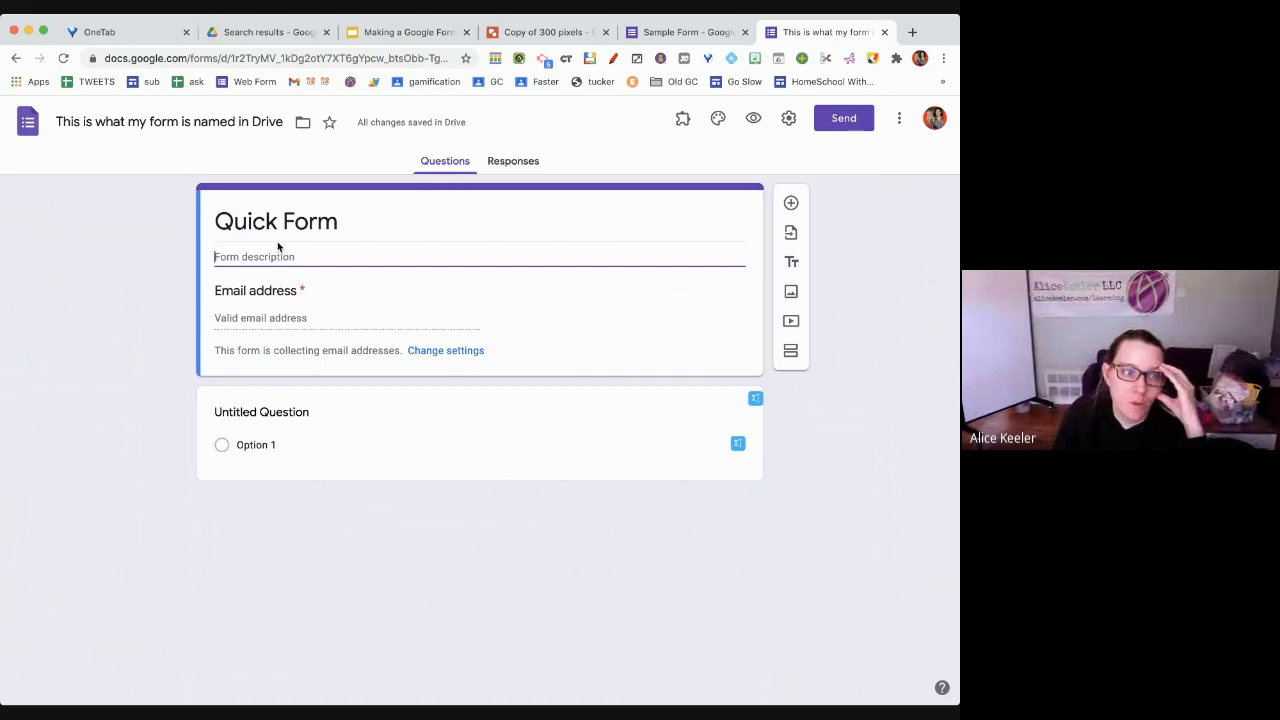
pyautogui.write('Let')
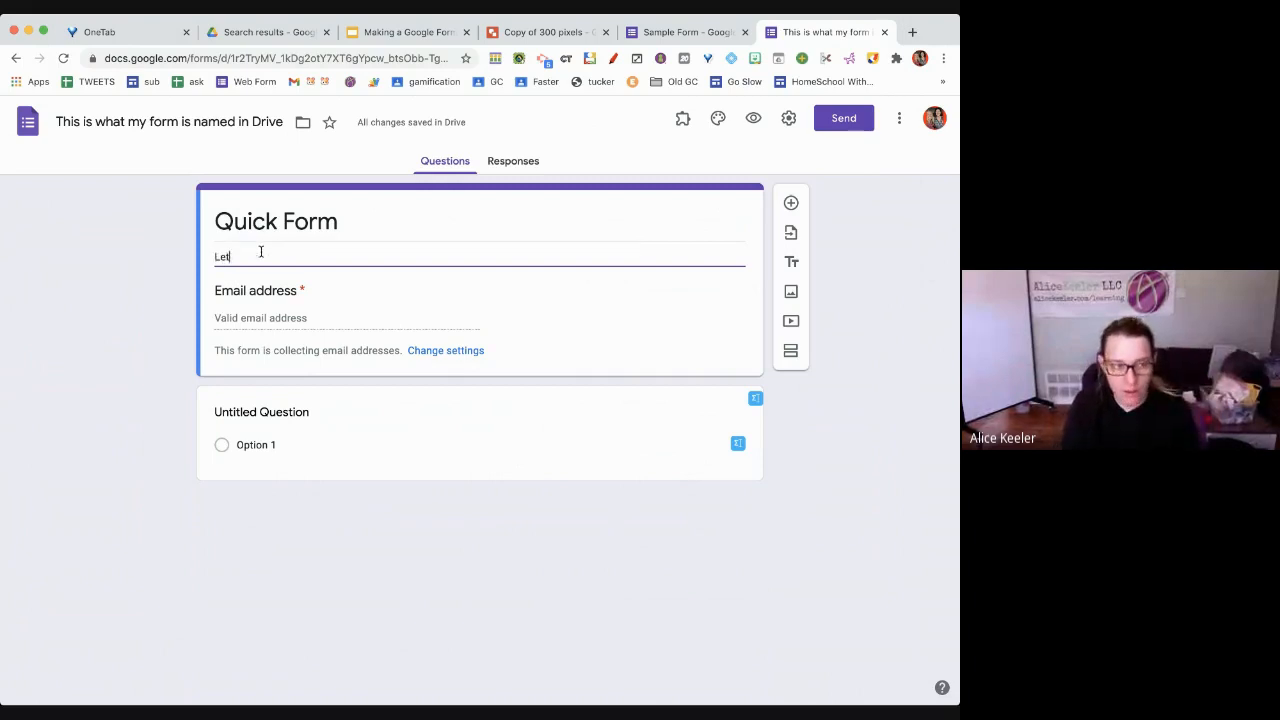
pyautogui.write(' me tell you a')
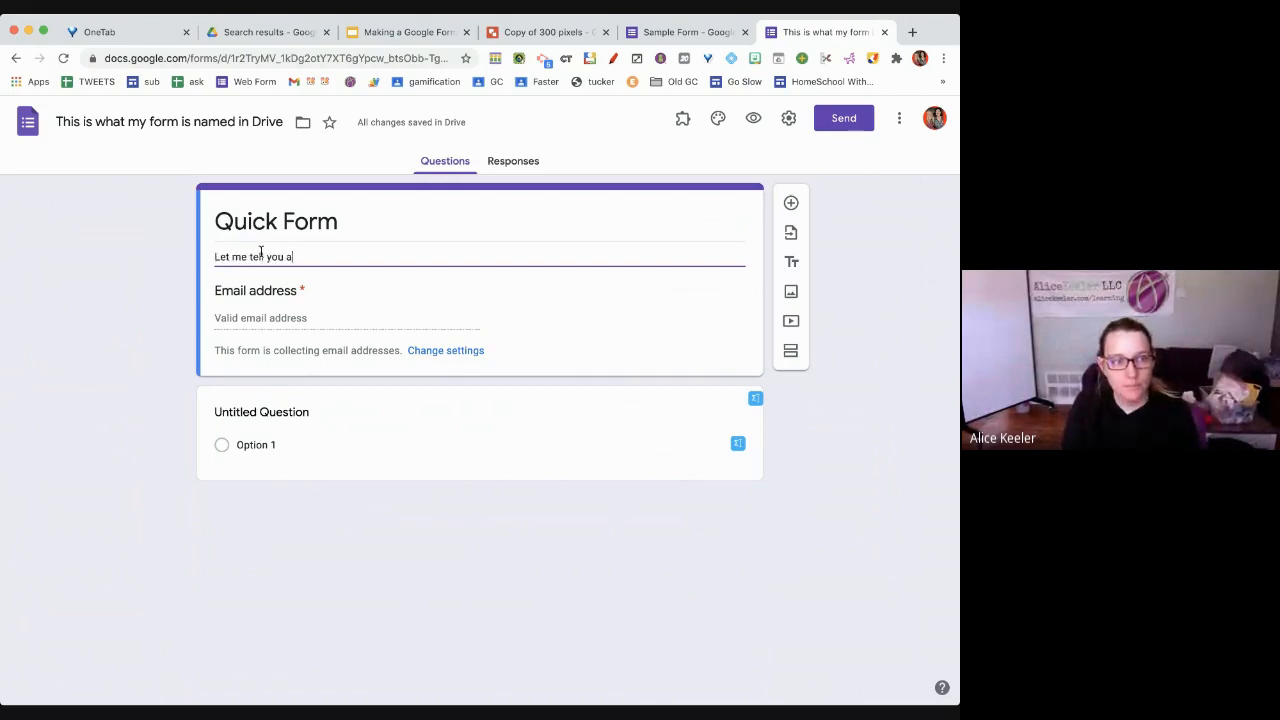
pyautogui.write('bout this form http:')
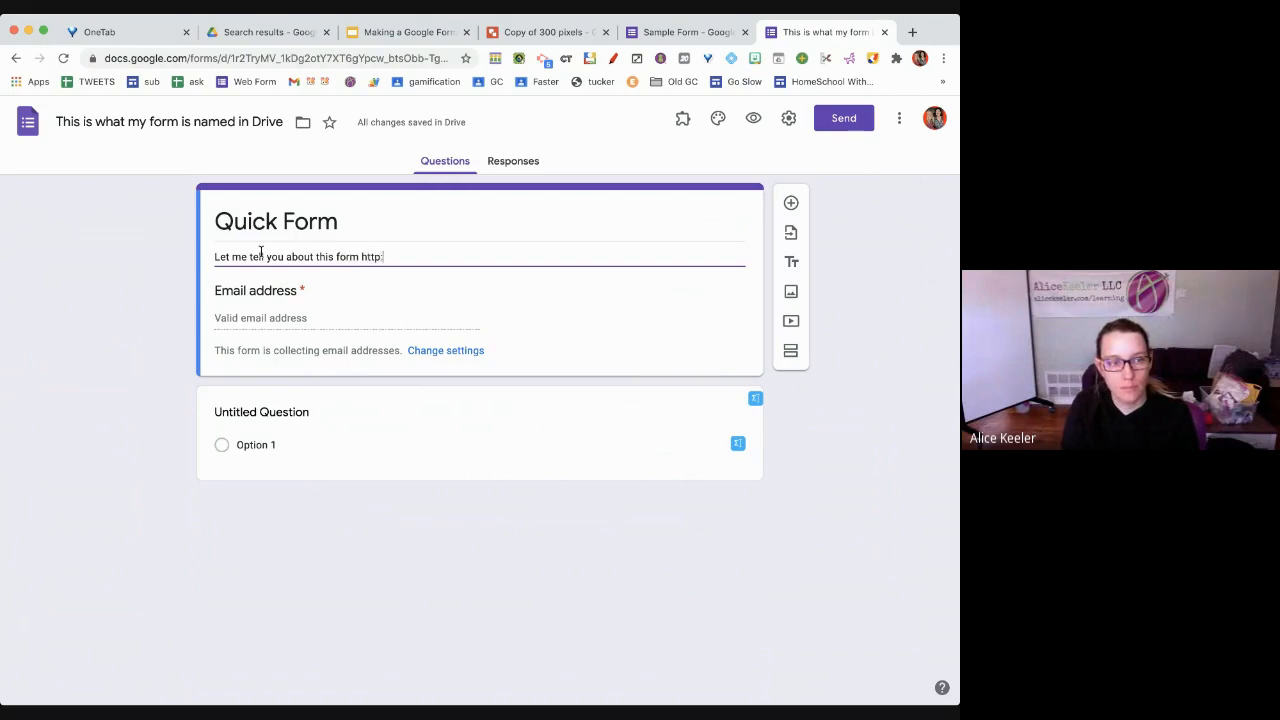
pyautogui.write('//alicekeeler.com')
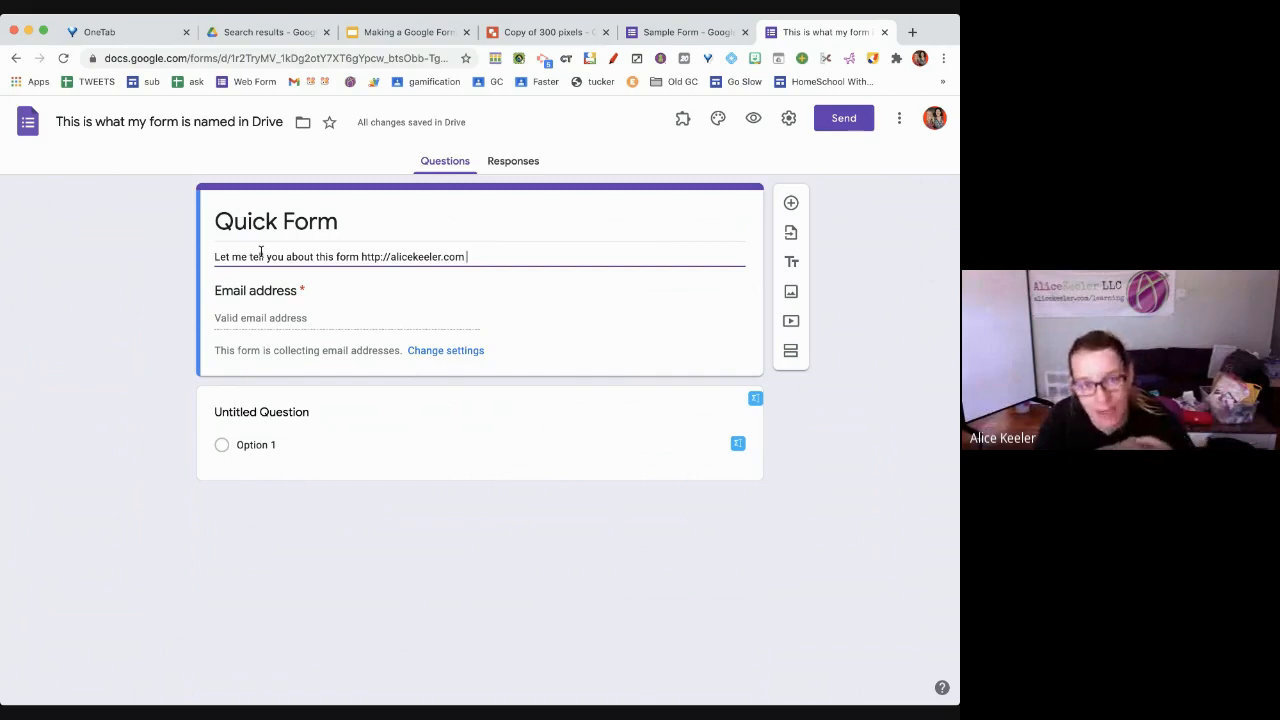
pyautogui.click(751, 119)
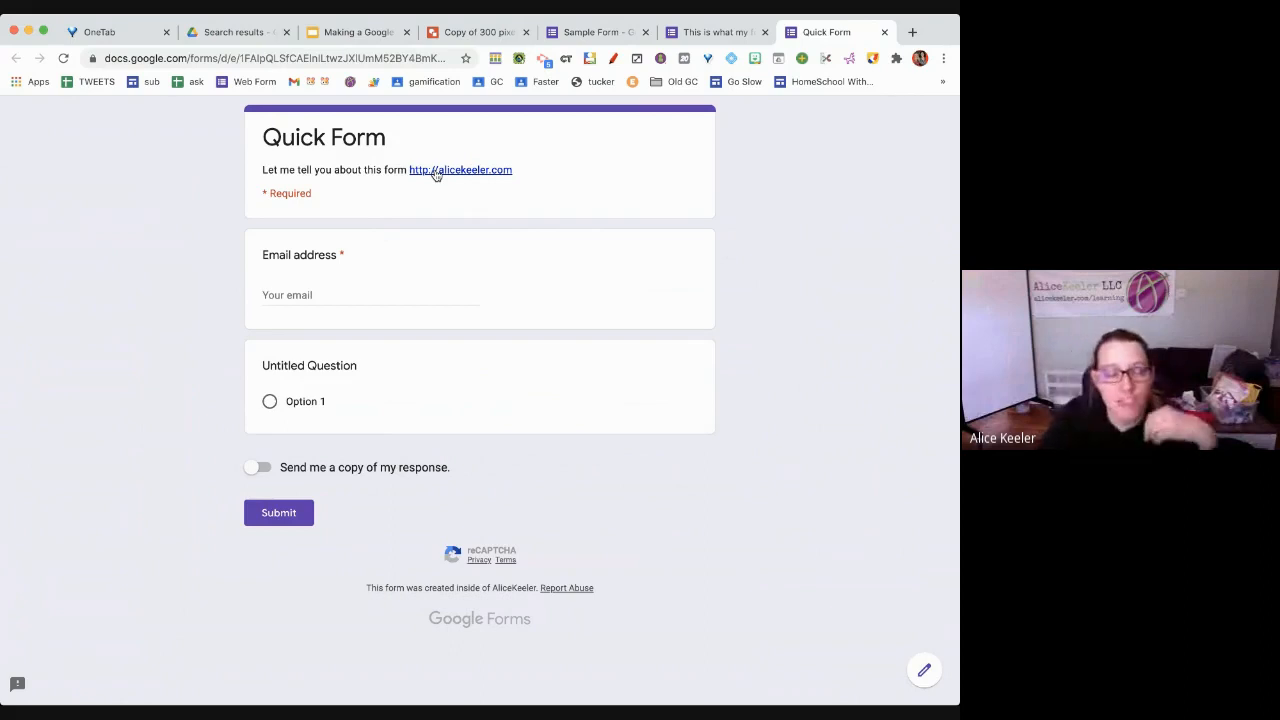
pyautogui.click(884, 32)
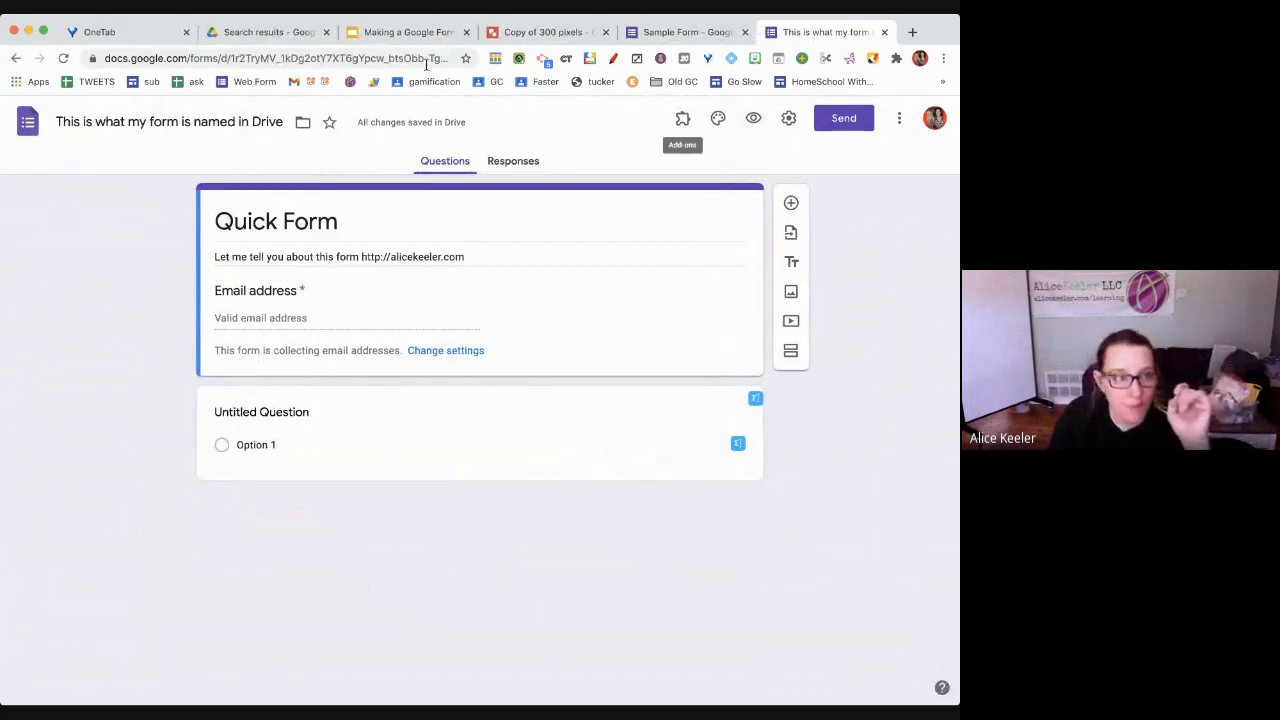
# In the Making a Google Form deck, add a slide after slide 9 titled 'Giving someone the form to fill out'
pyautogui.click(406, 33)
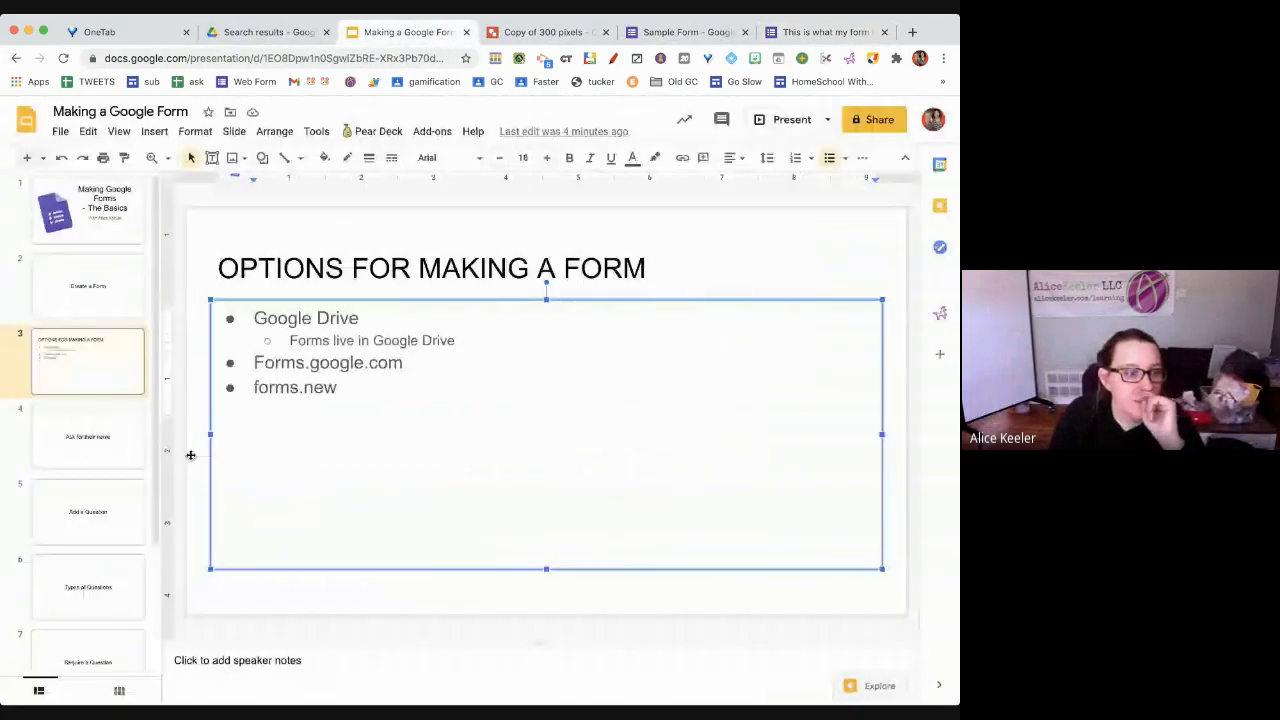
pyautogui.scroll(-3, 100, 494)
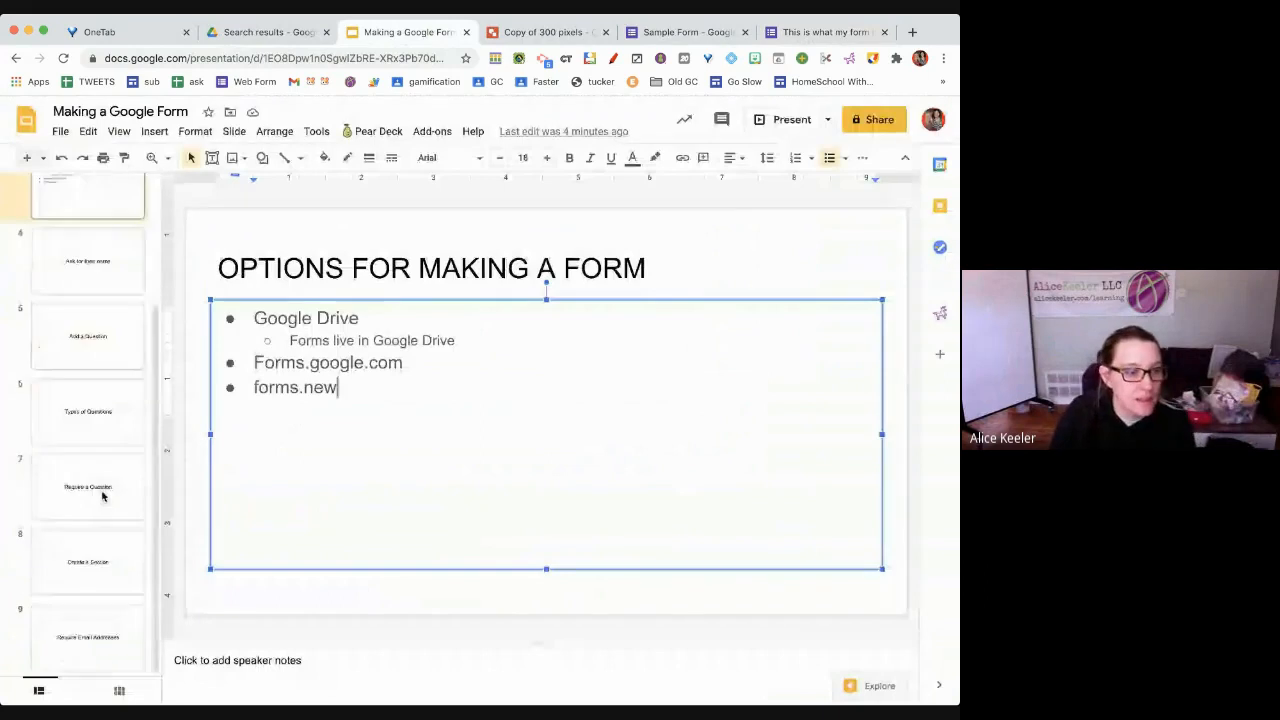
pyautogui.click(86, 638)
pyautogui.hotkey('ctrl', 'm')
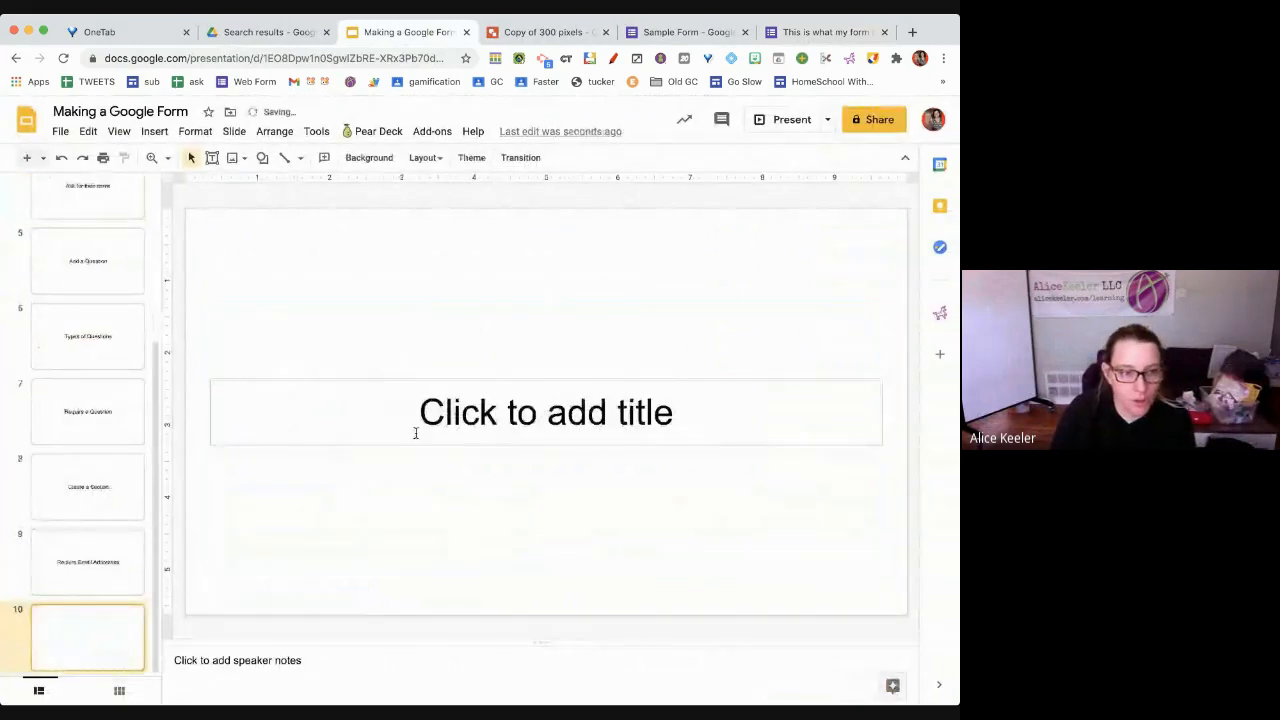
pyautogui.click(426, 402)
pyautogui.write('Giving so')
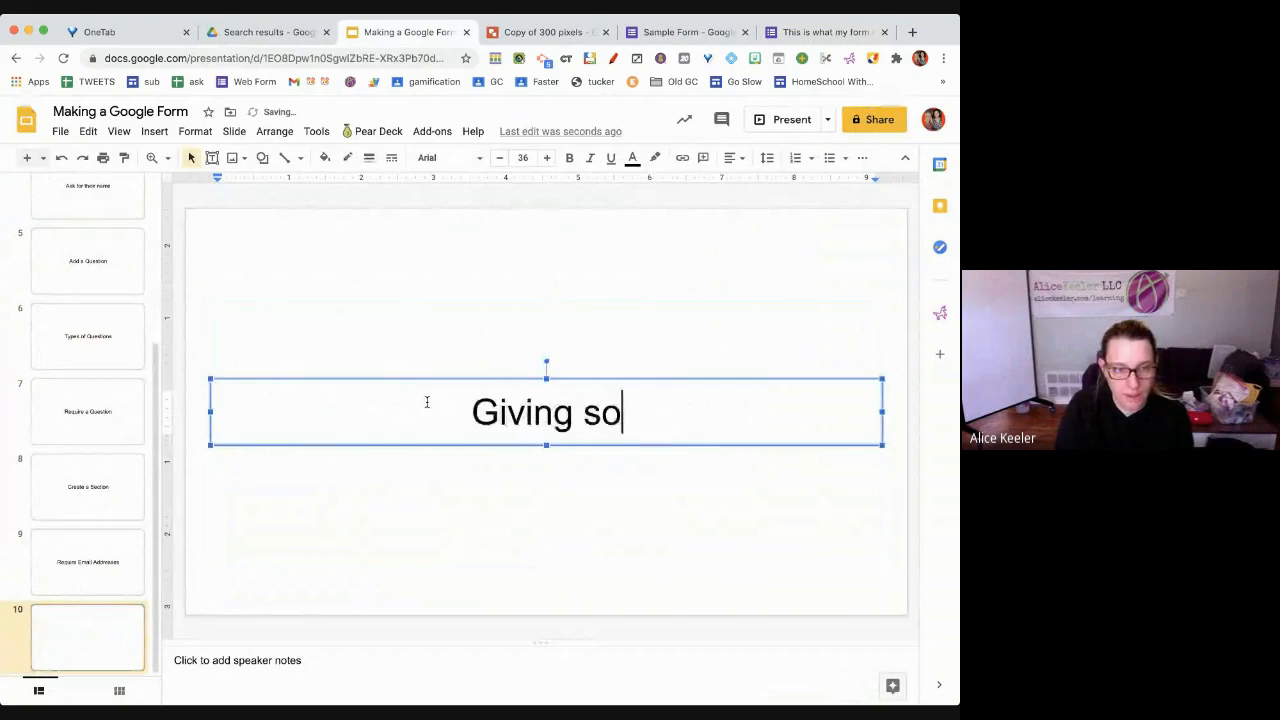
pyautogui.write('meone the form ')
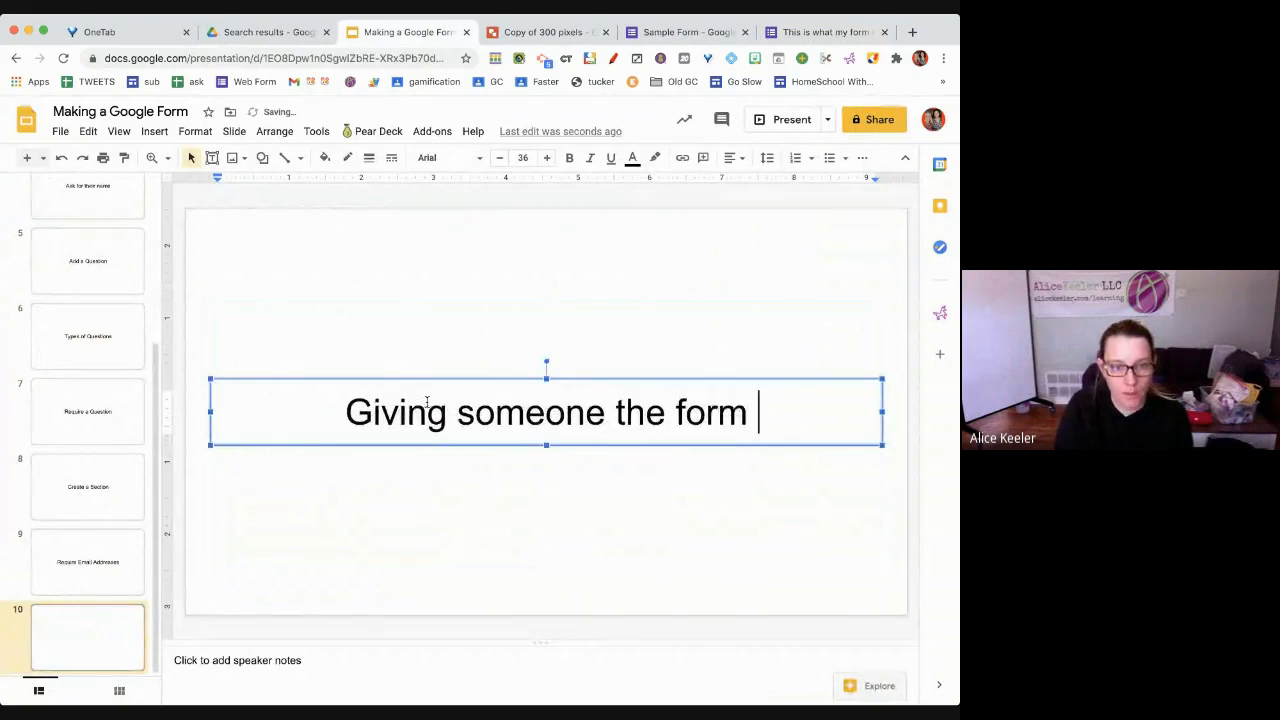
pyautogui.write('to fill out')
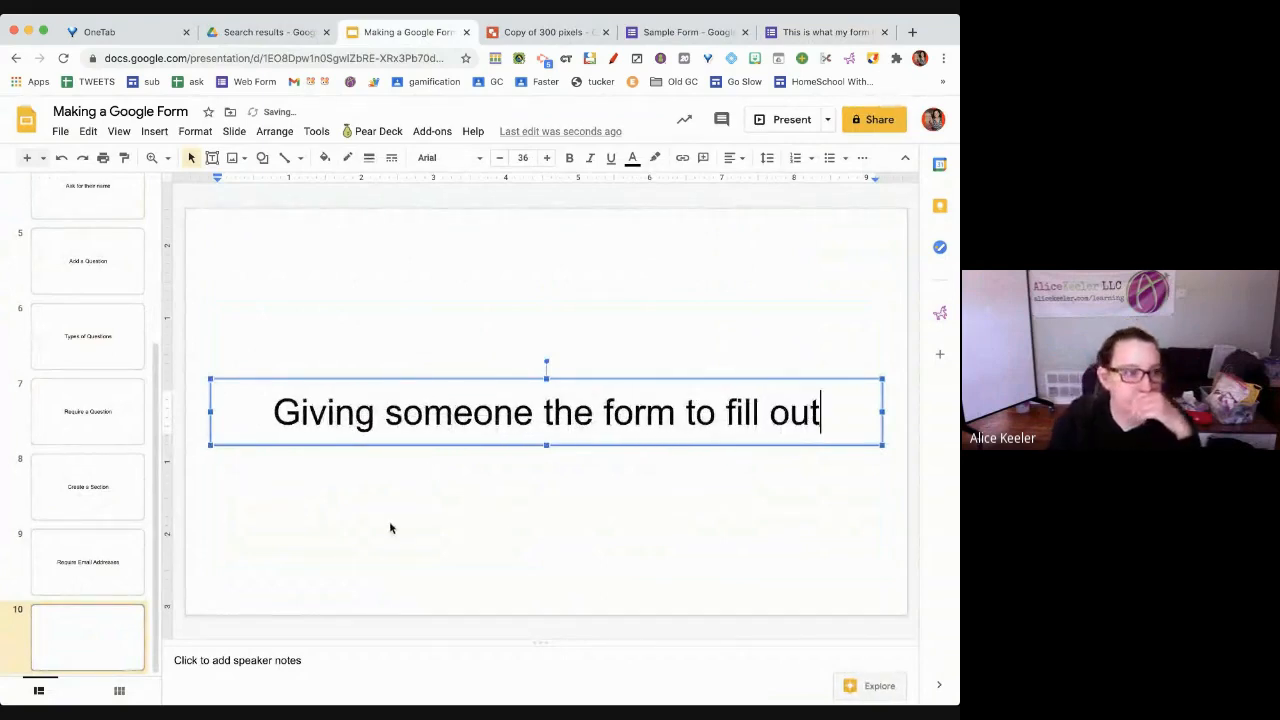
pyautogui.click(360, 548)
# Add another slide after it titled 'Create a Spreadsheet'
pyautogui.hotkey('ctrl', 'm')
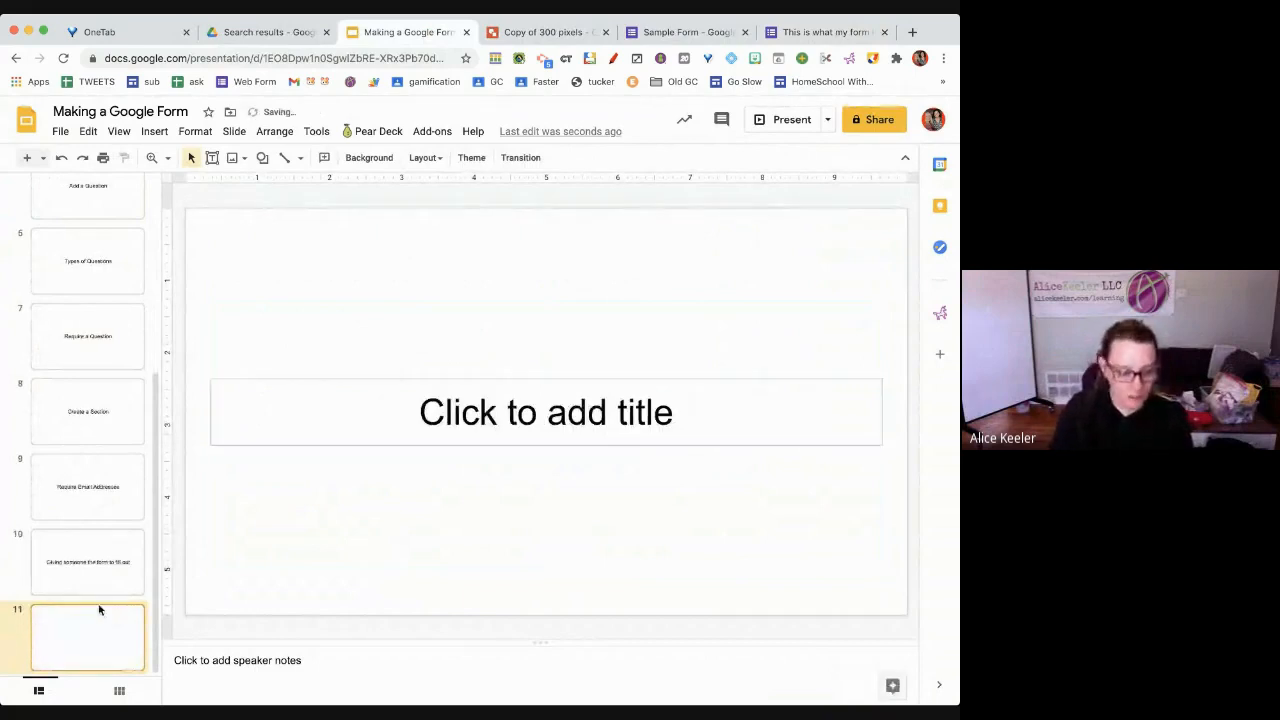
pyautogui.click(585, 416)
pyautogui.write('Creat')
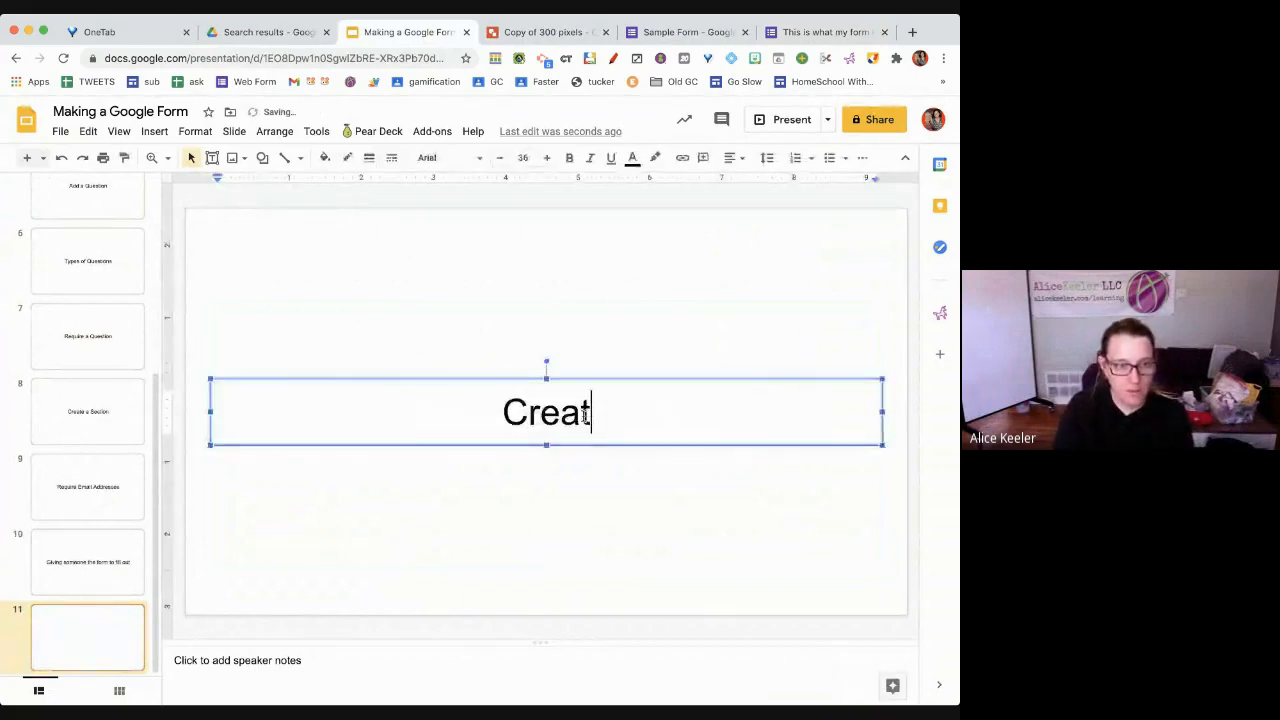
pyautogui.write(' a')
pyautogui.press('BackSpace')
pyautogui.press('BackSpace')
pyautogui.write('e a S')
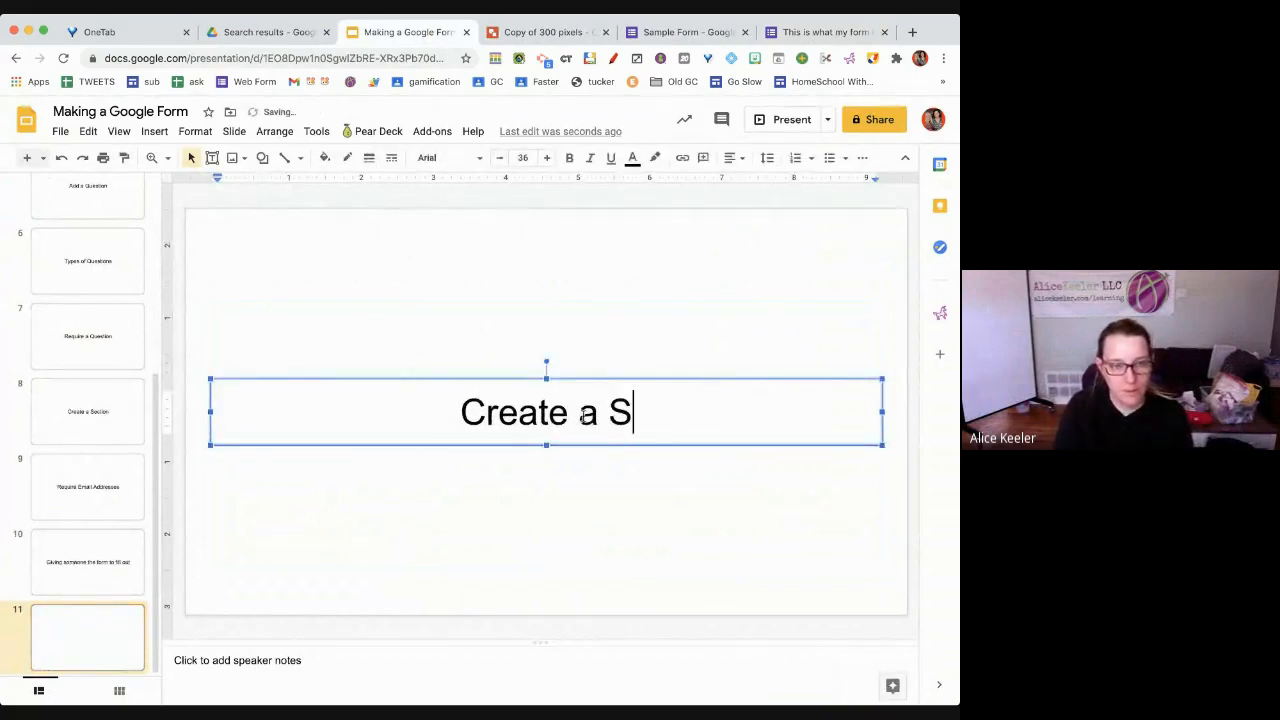
pyautogui.write('preadsheet')
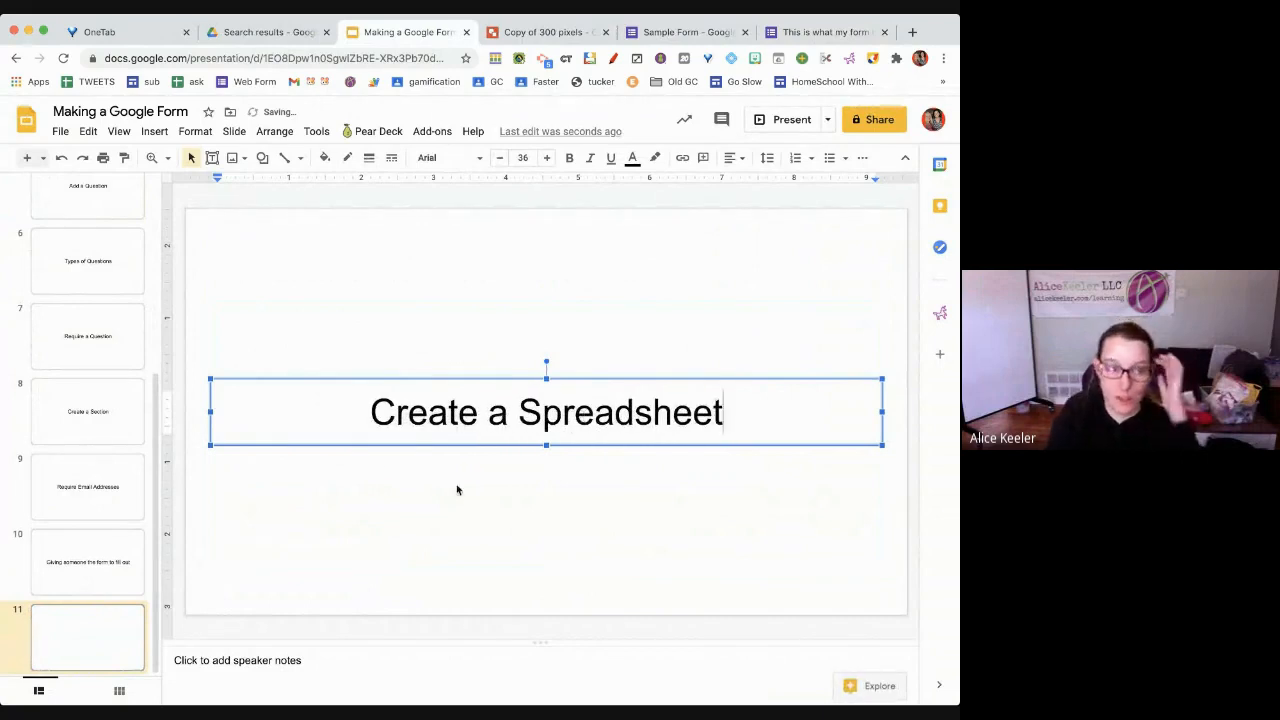
pyautogui.scroll(5, 66, 322)
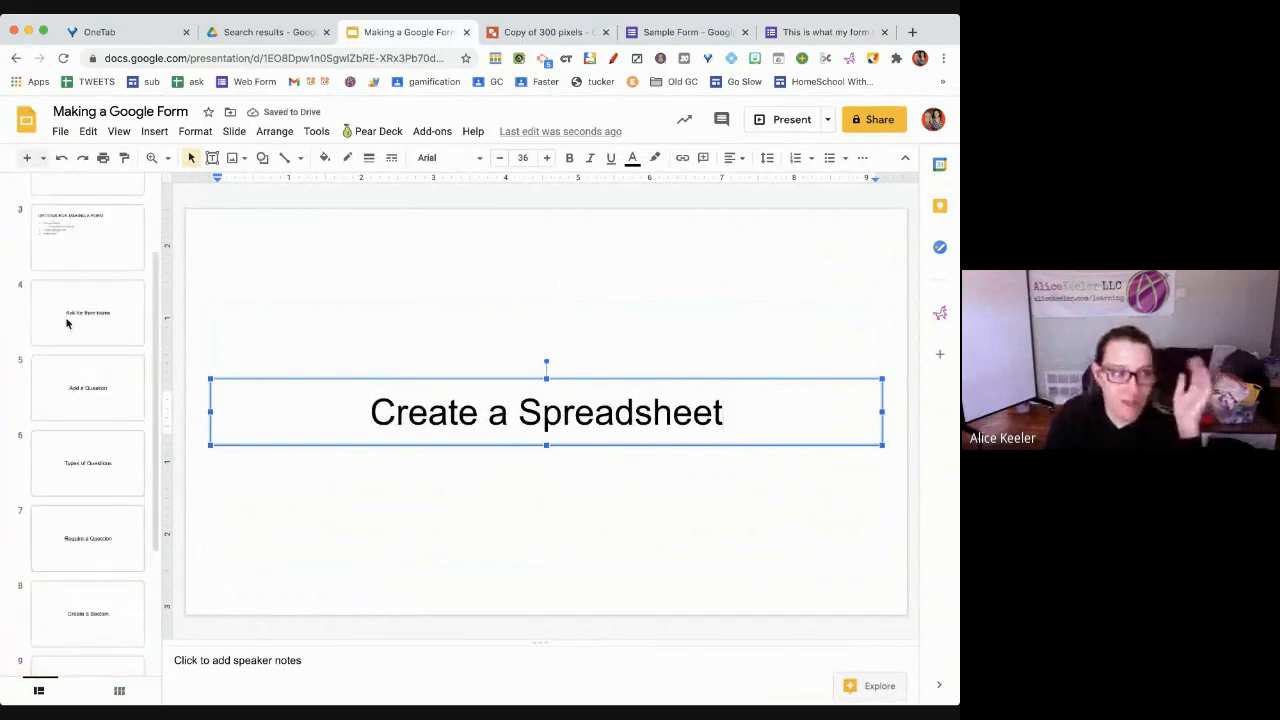
# Return to the Quick Form editor by way of the Sample Form tab
pyautogui.click(686, 38)
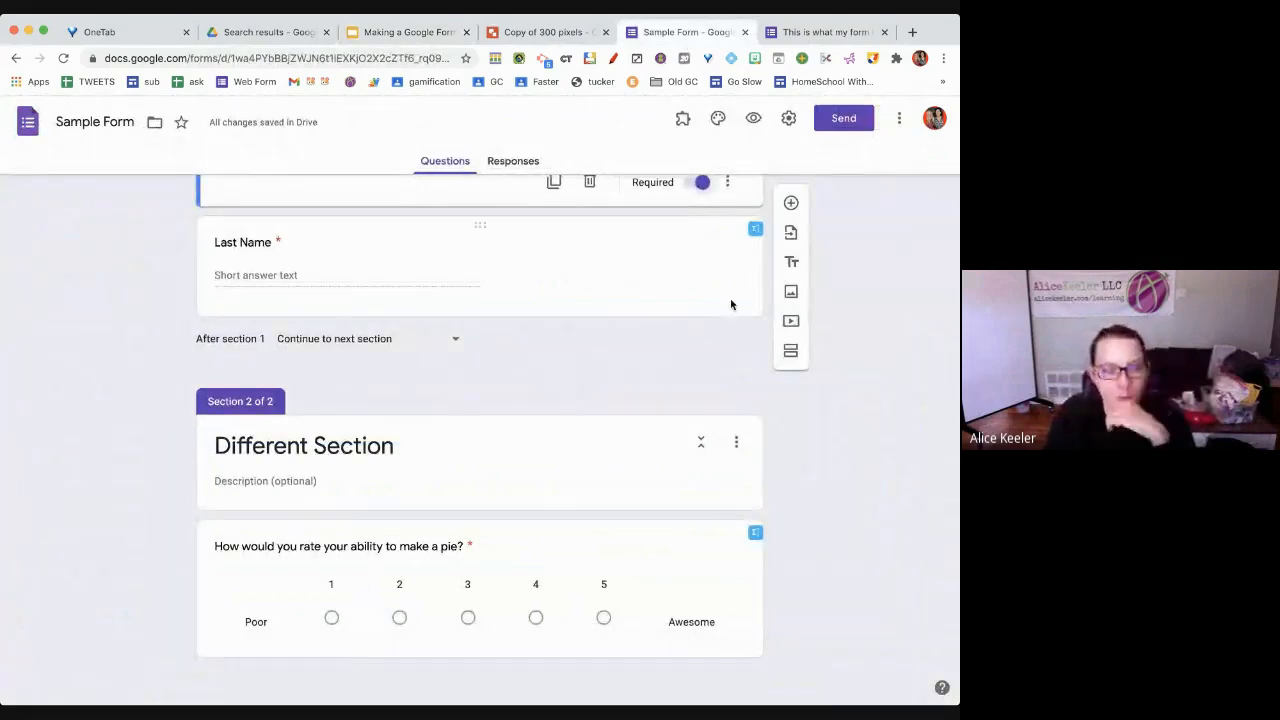
pyautogui.scroll(2, 698, 305)
pyautogui.click(812, 33)
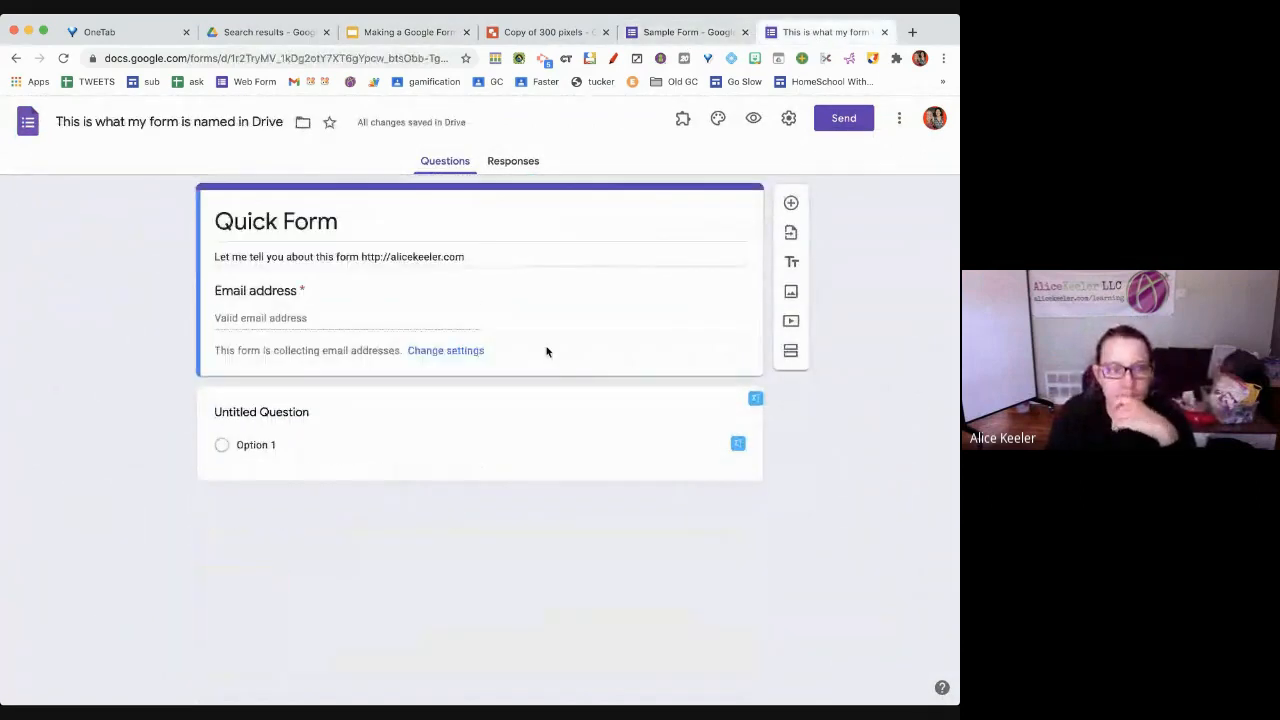
# Title the untitled question 'First Name'
pyautogui.click(285, 414)
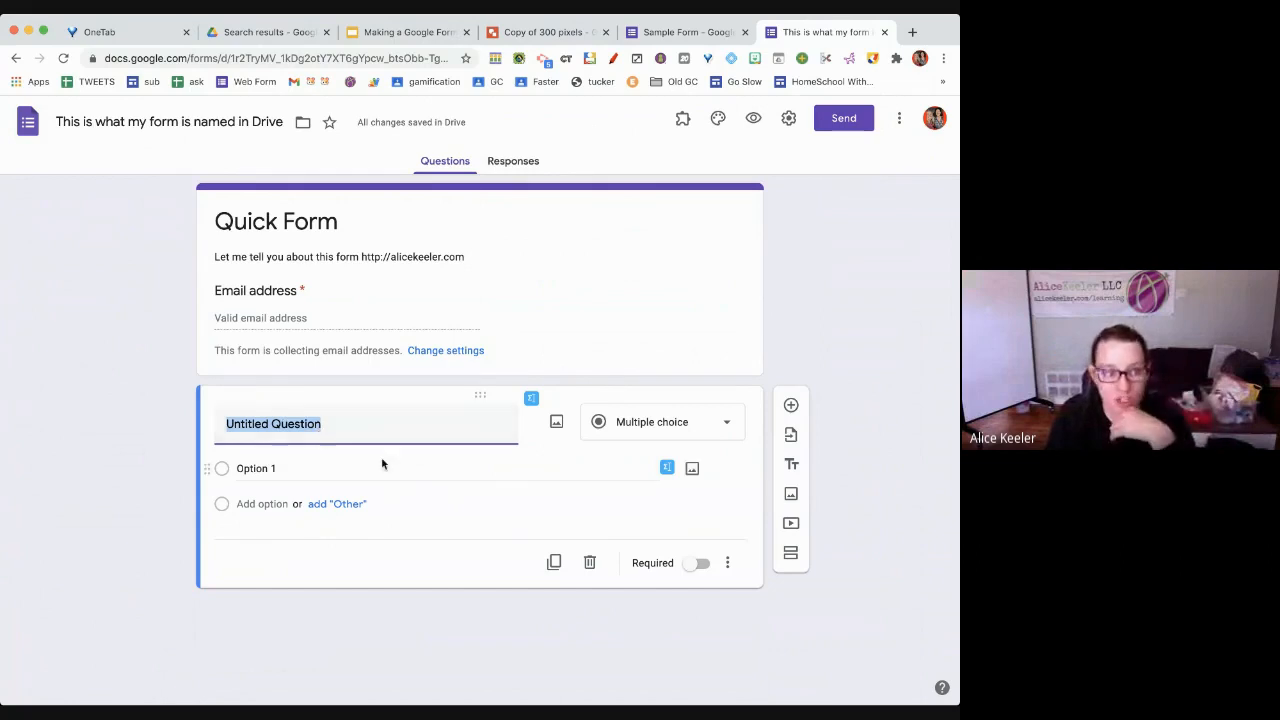
pyautogui.write('First Name')
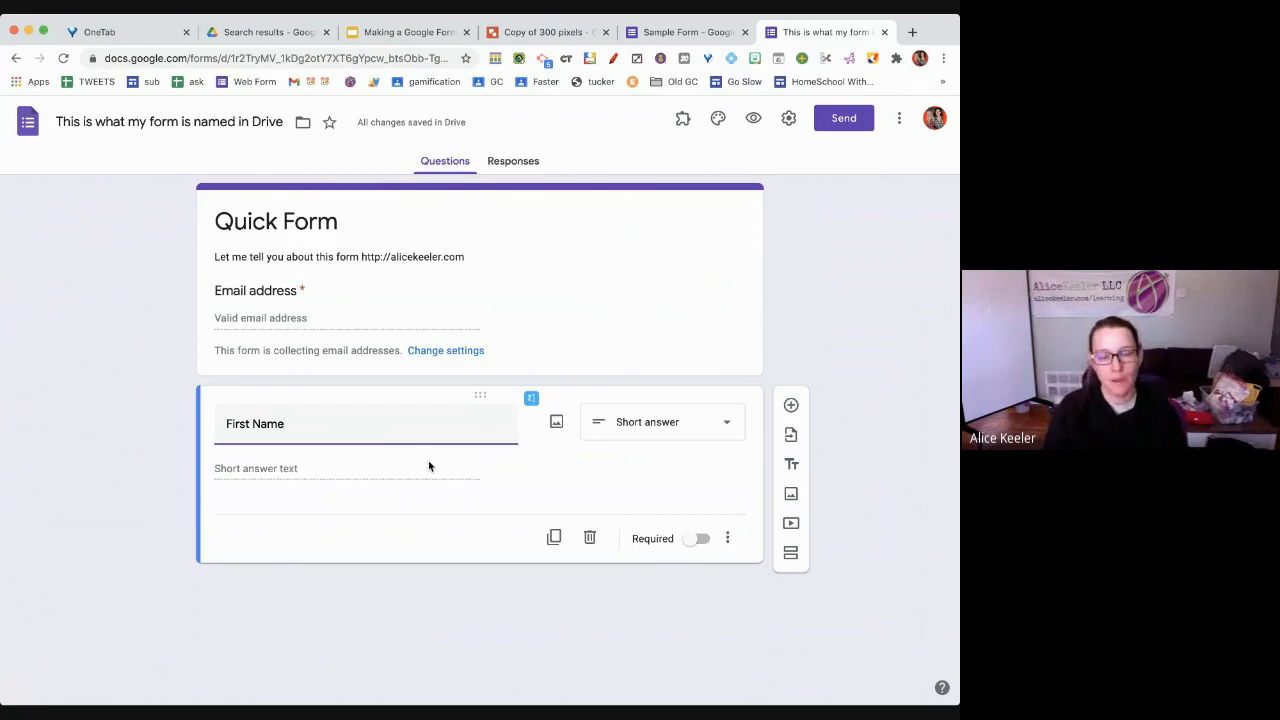
# Add a new question below First Name titled 'Last Name'
pyautogui.click(790, 406)
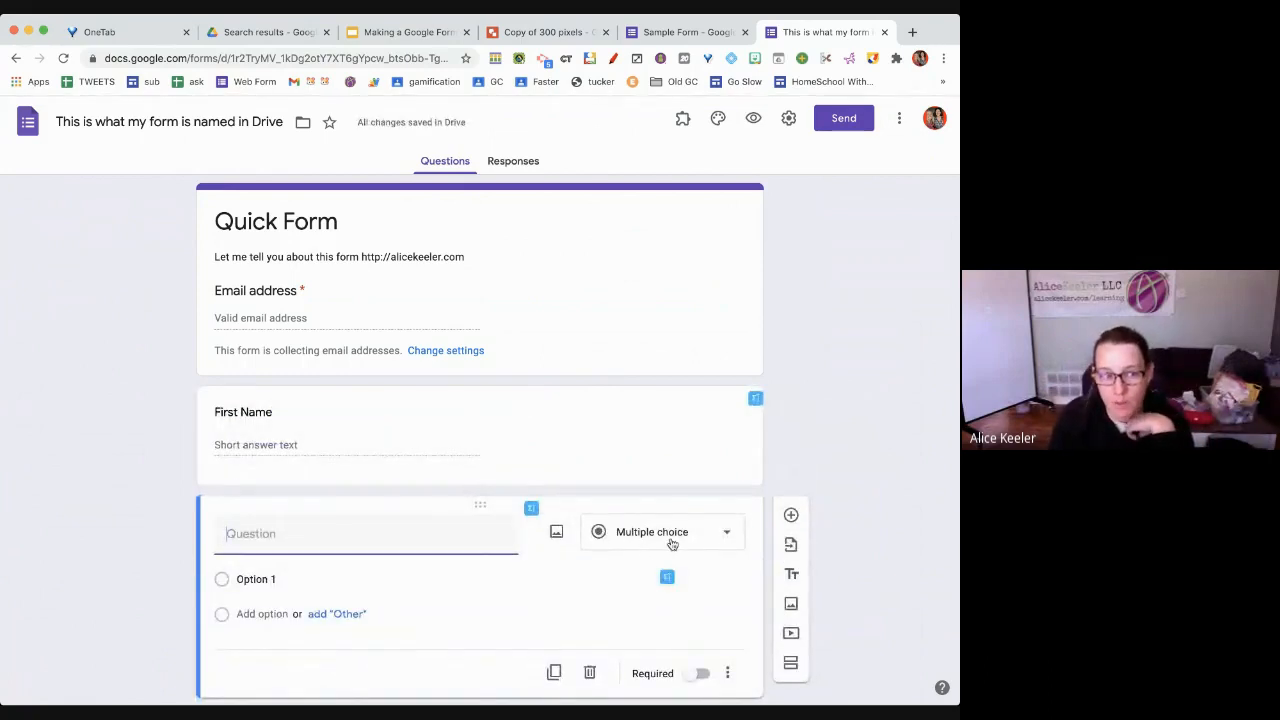
pyautogui.write('Last N')
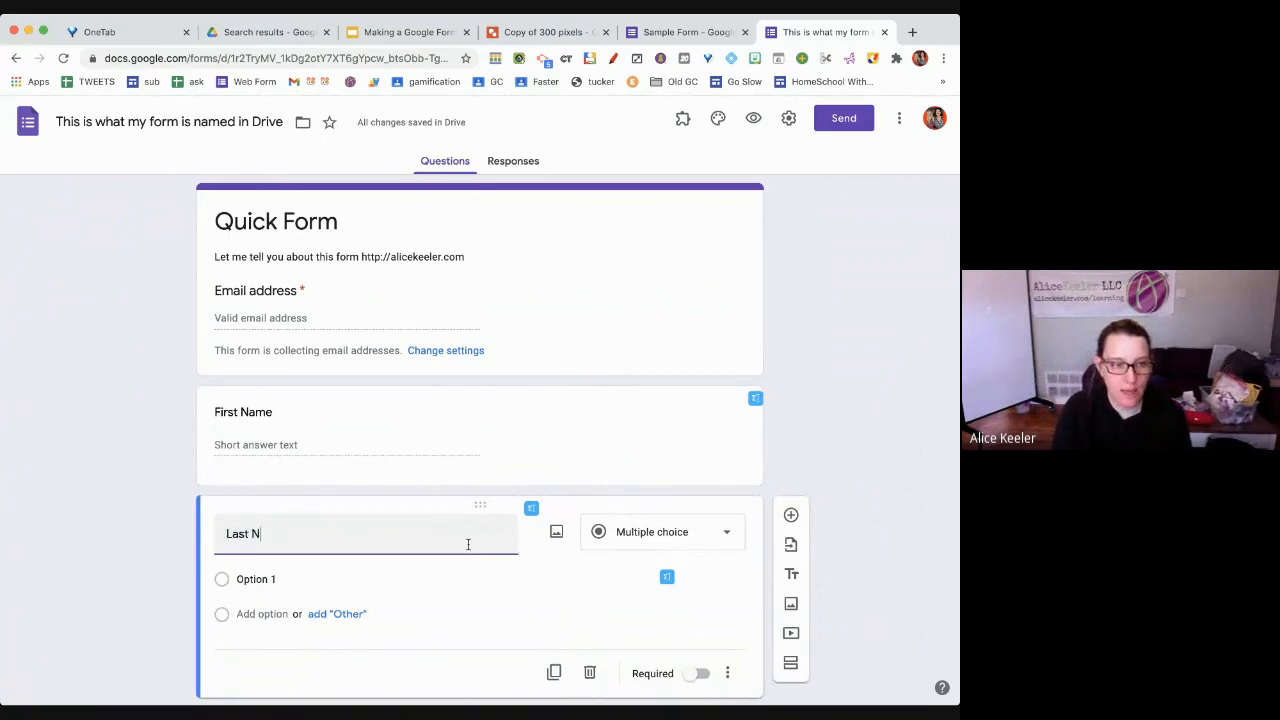
pyautogui.write('ame')
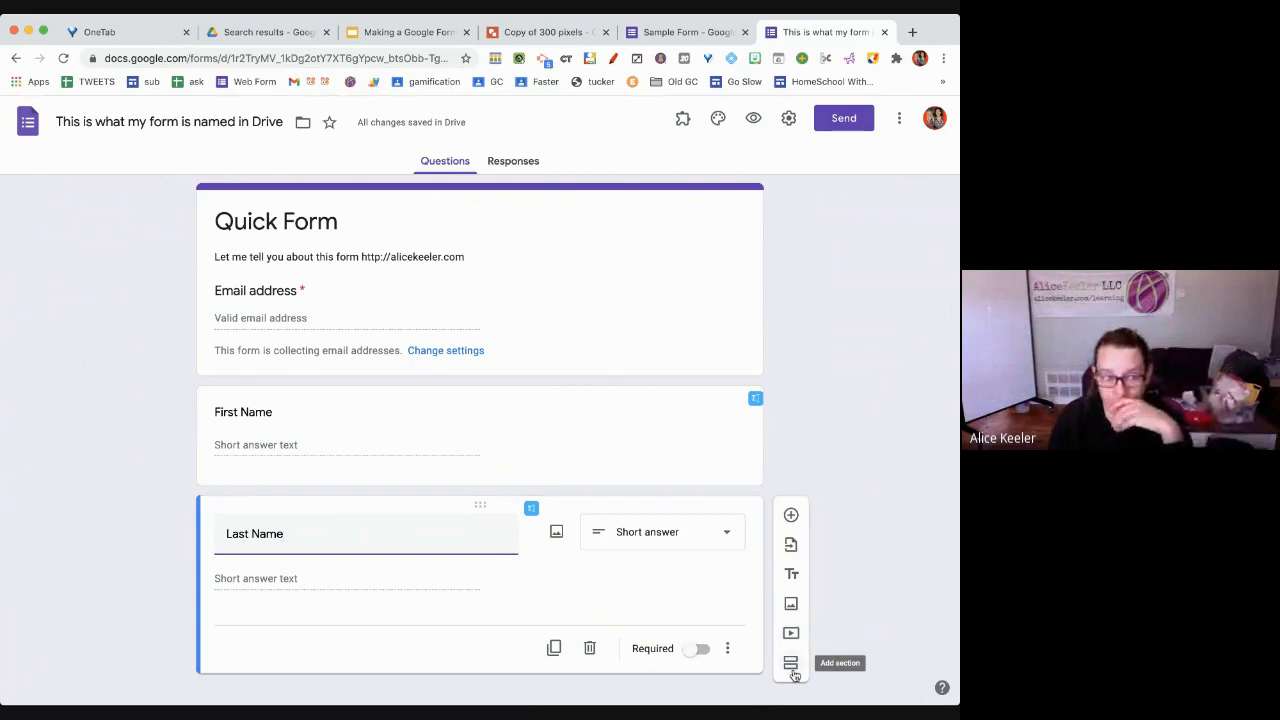
pyautogui.click(695, 33)
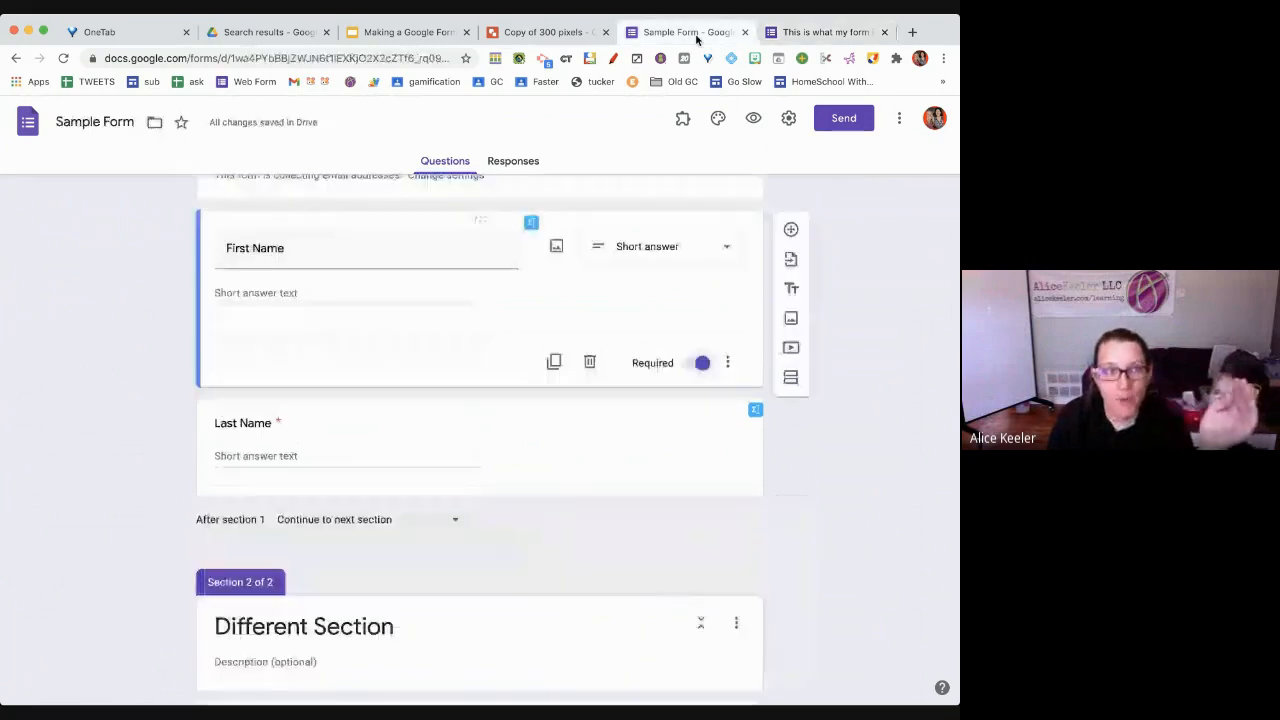
pyautogui.scroll(1, 540, 509)
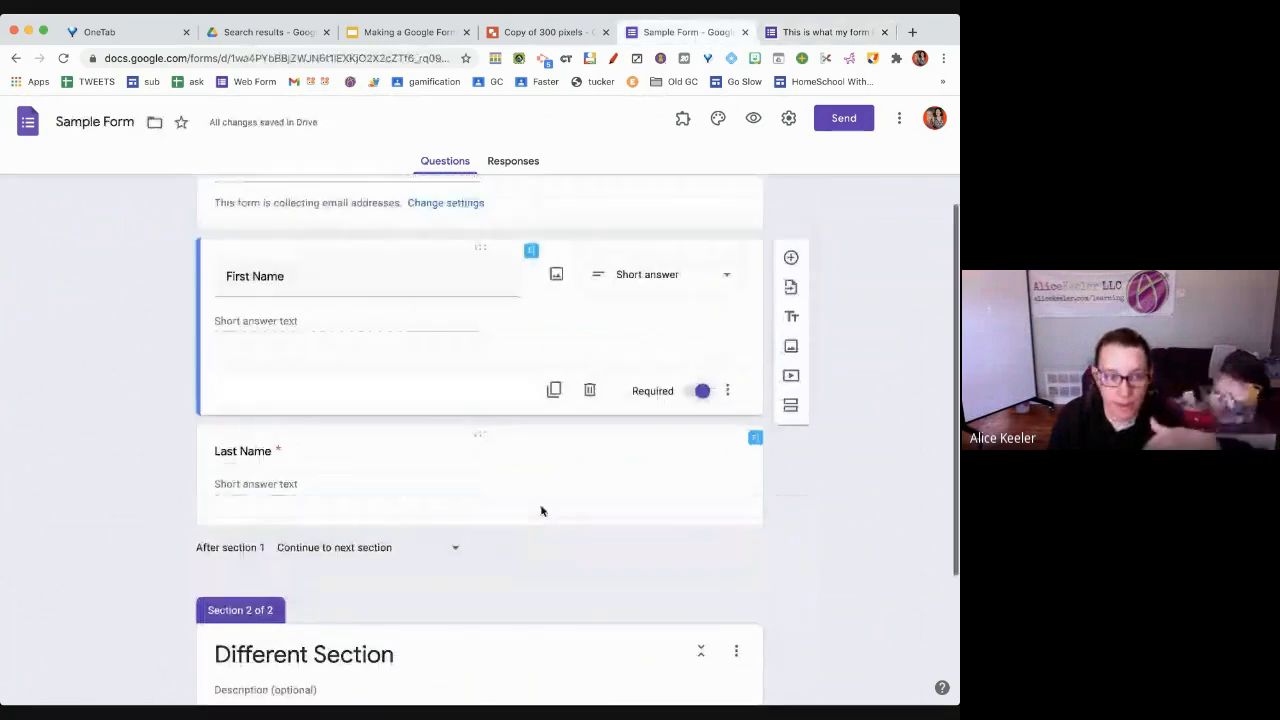
pyautogui.scroll(2, 541, 511)
pyautogui.scroll(-5, 541, 511)
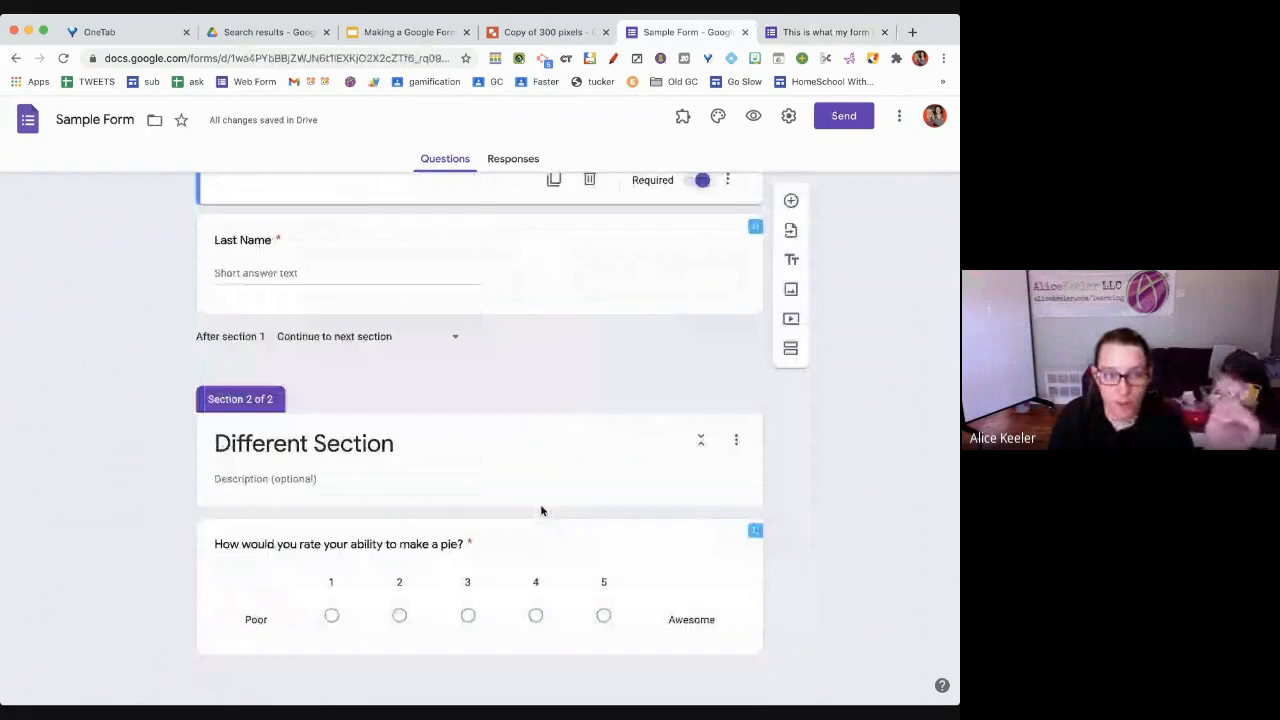
pyautogui.scroll(4, 541, 511)
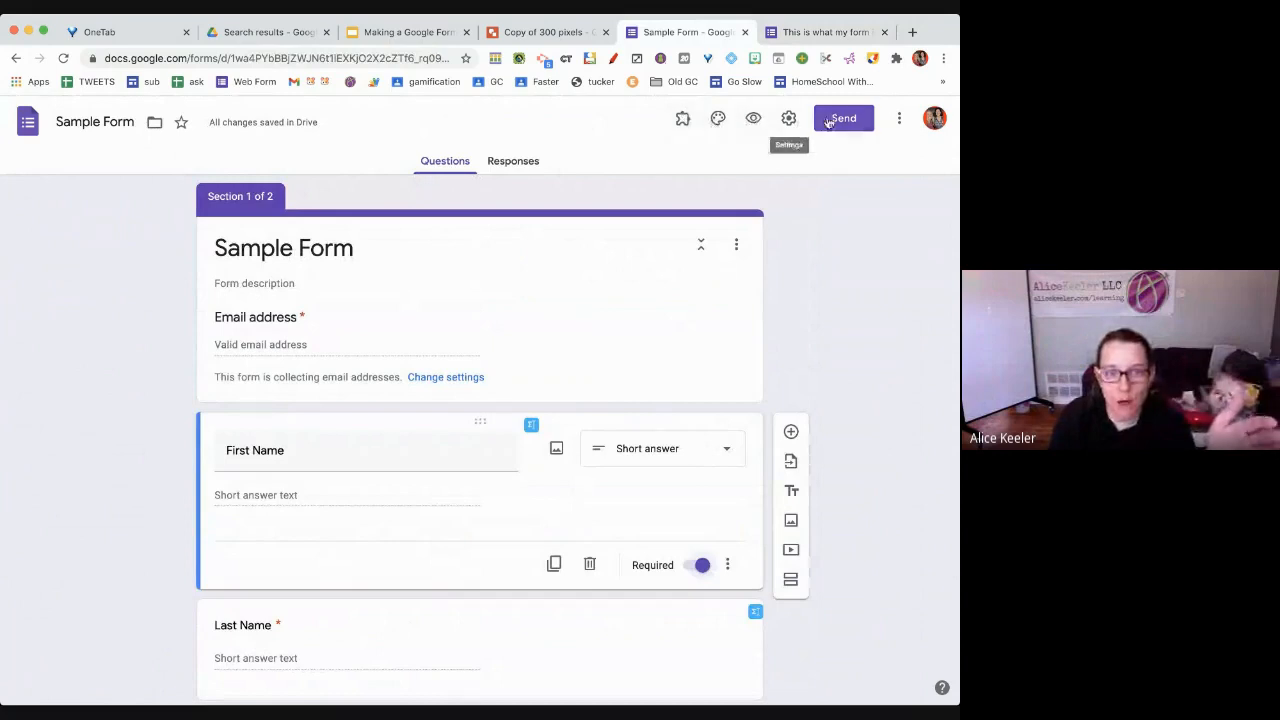
pyautogui.scroll(-1, 557, 405)
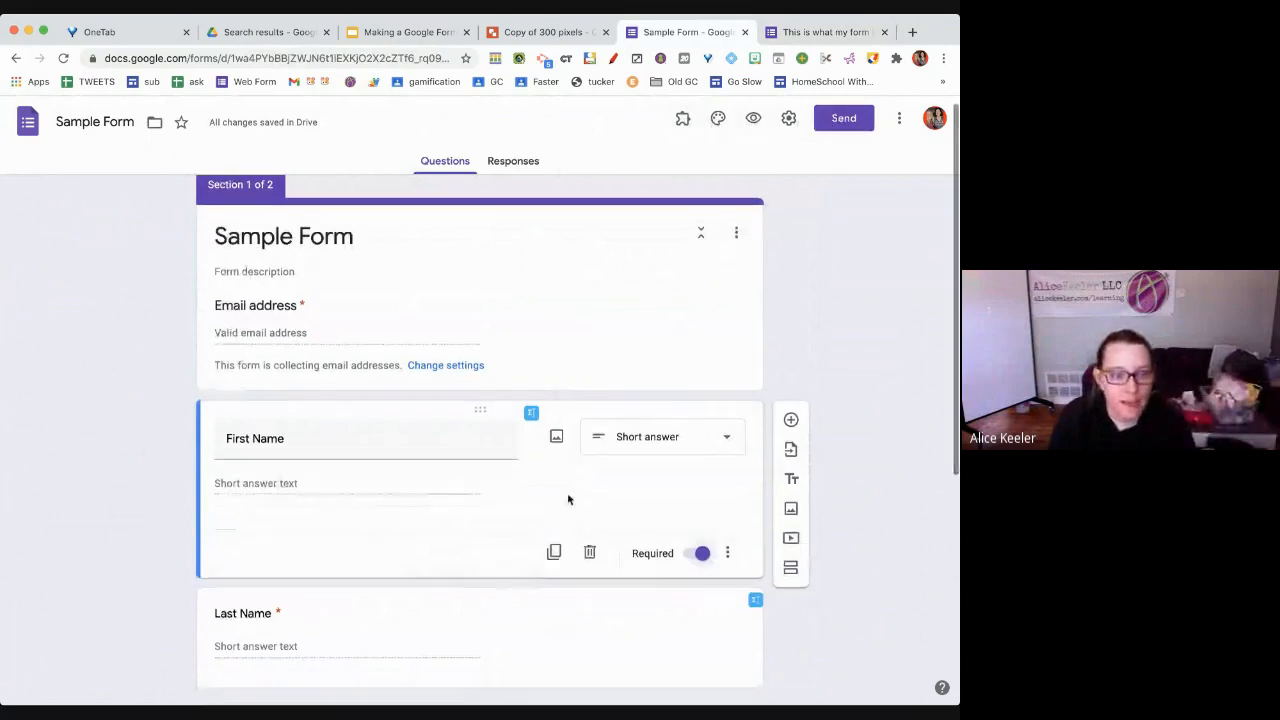
pyautogui.scroll(-3, 556, 593)
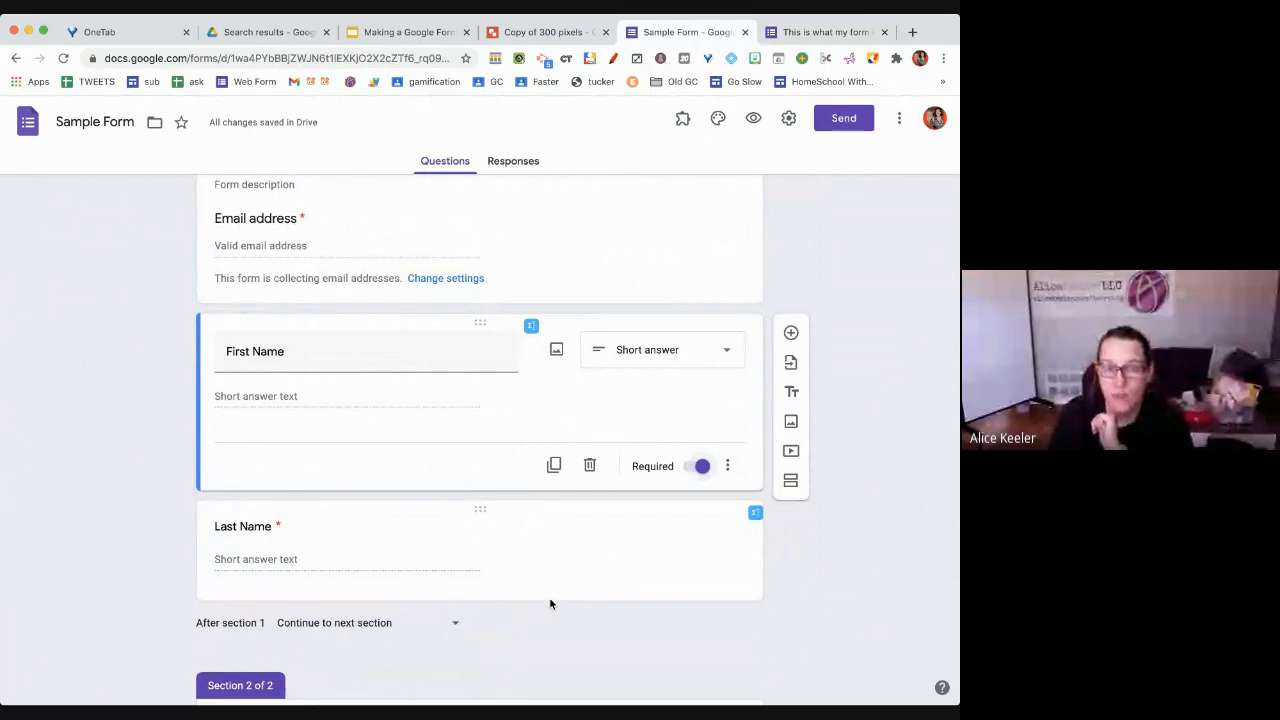
pyautogui.scroll(2, 552, 603)
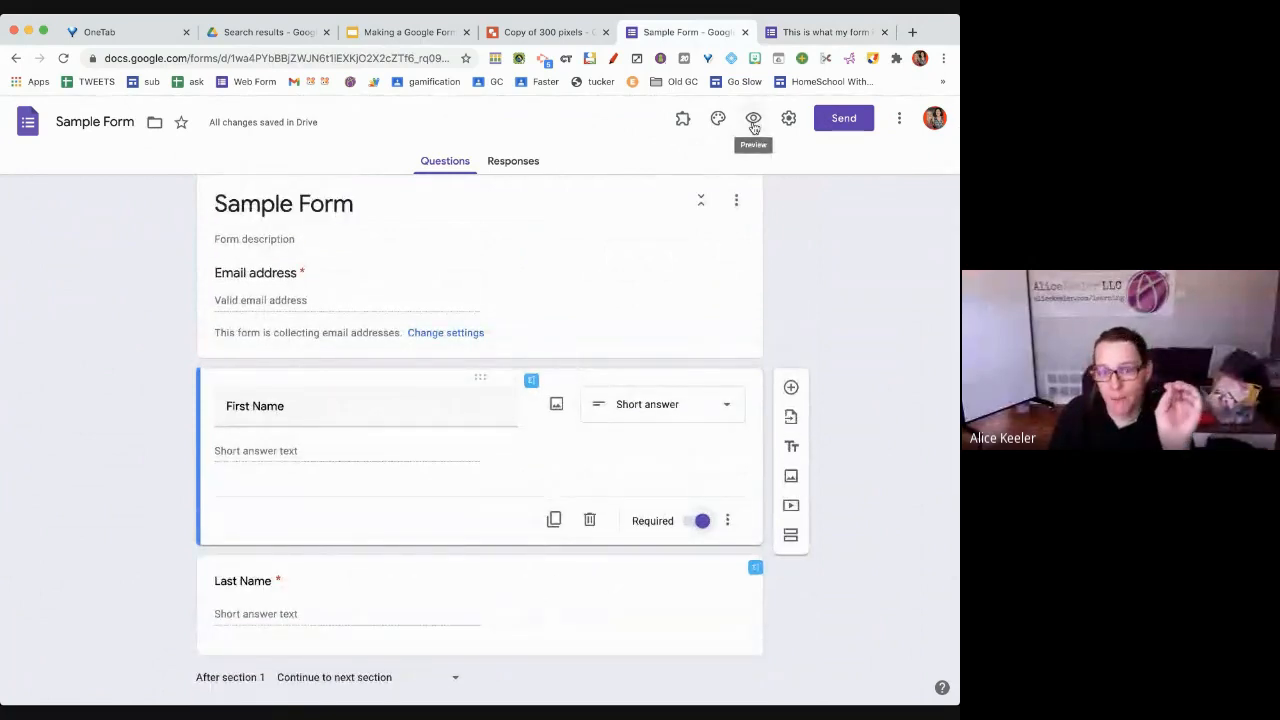
# Preview the Sample Form as a respondent, test the email field, then return to the editor
pyautogui.click(754, 120)
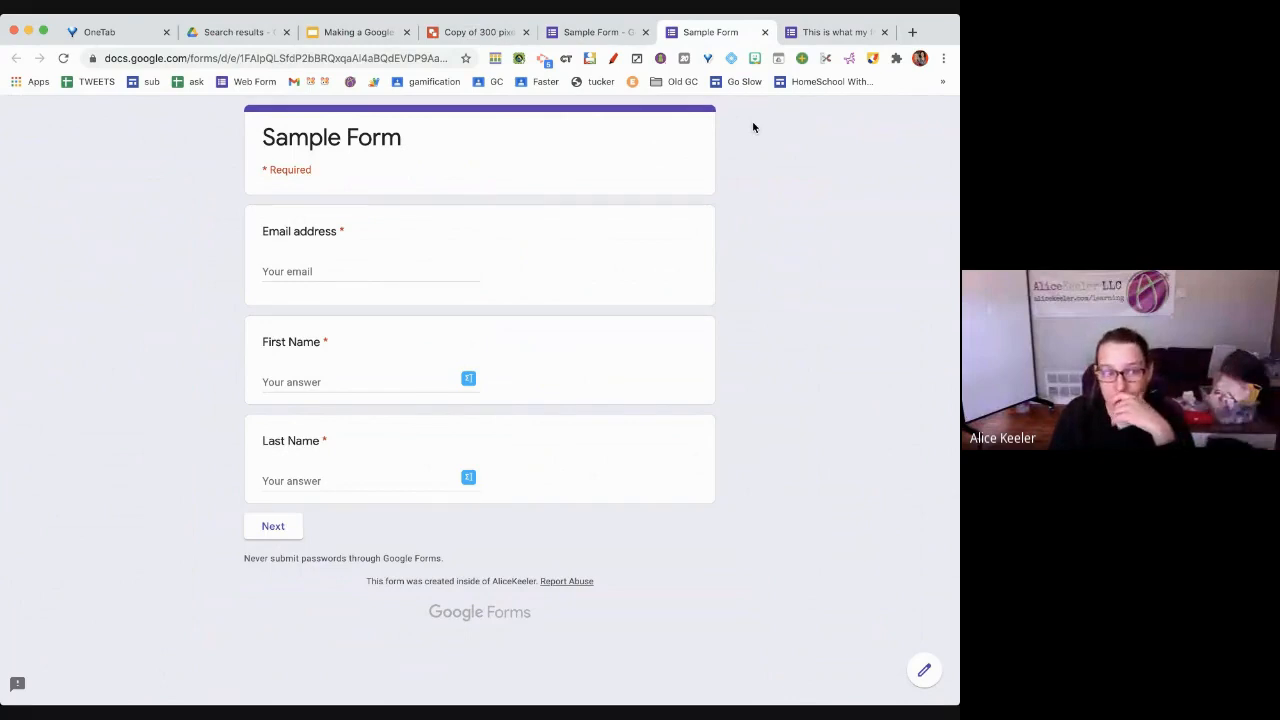
pyautogui.click(370, 272)
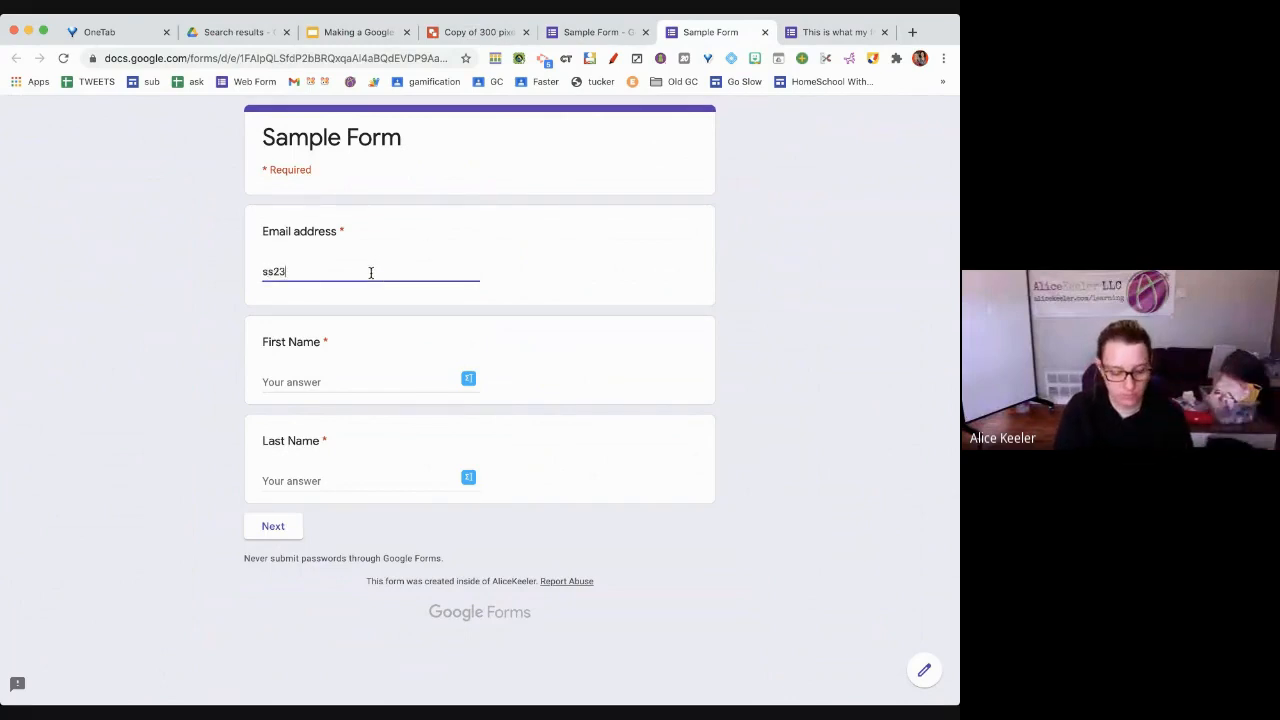
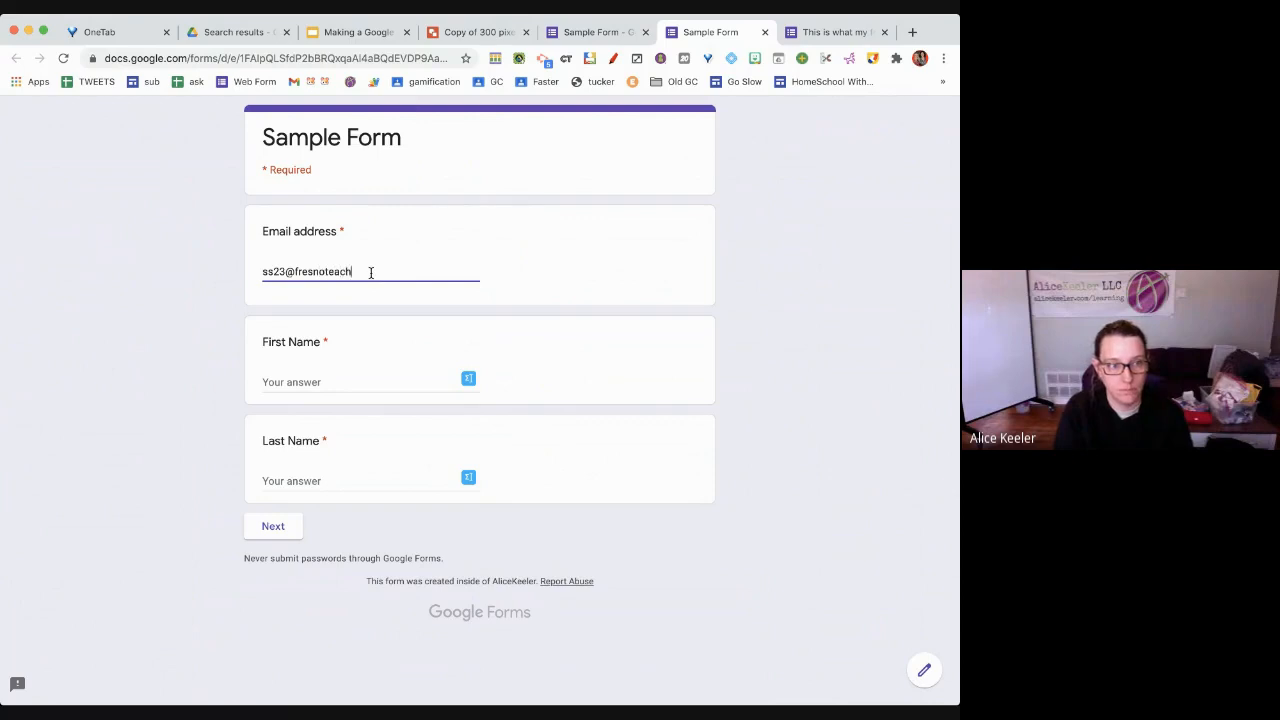
pyautogui.click(590, 32)
pyautogui.click(312, 295)
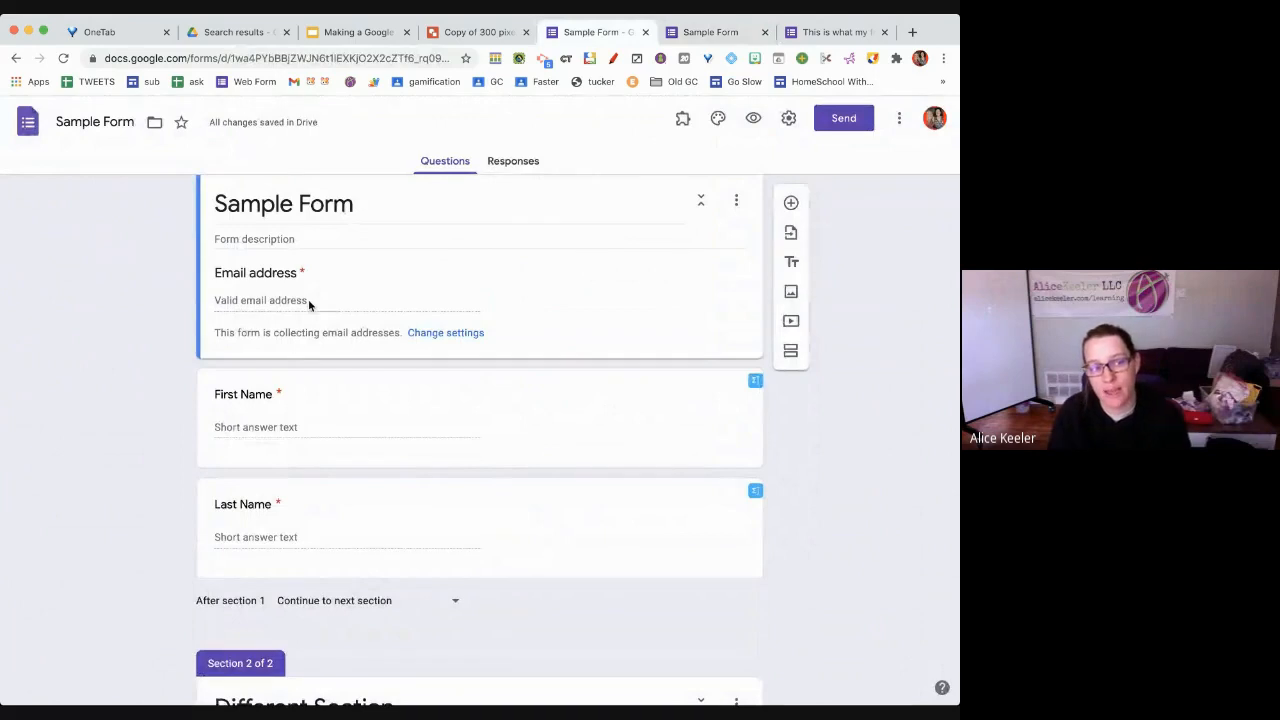
pyautogui.click(266, 440)
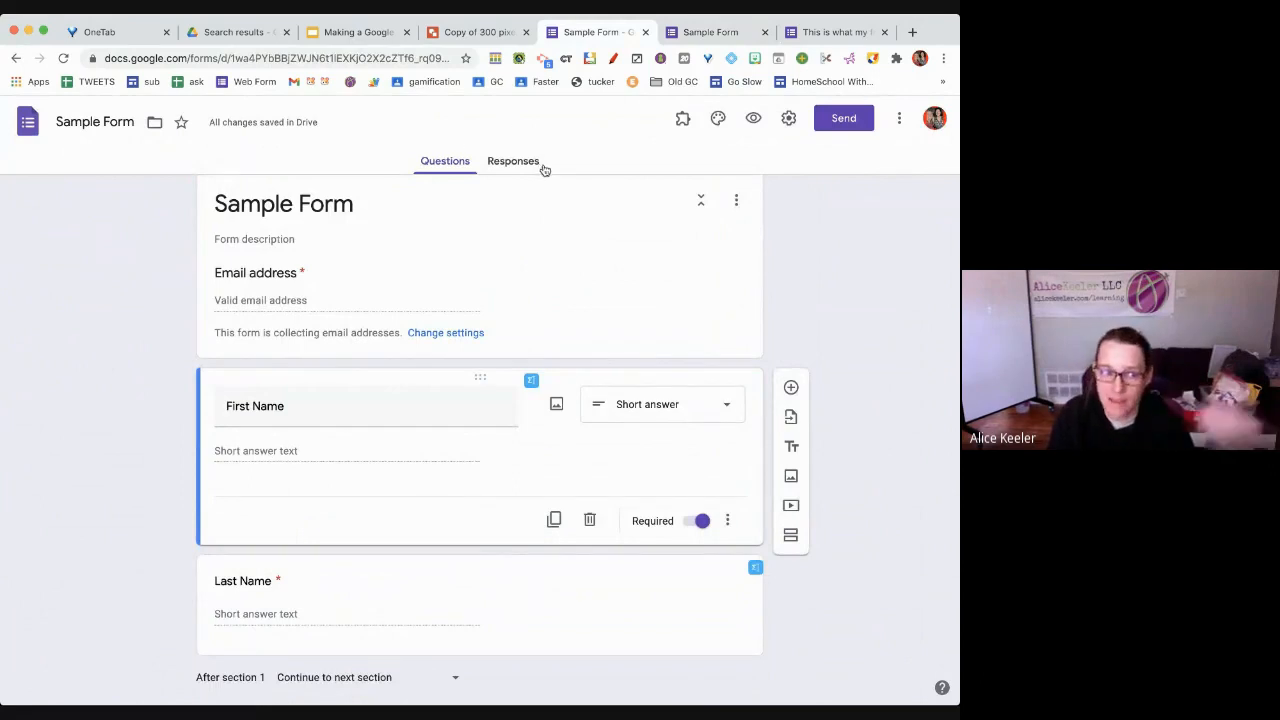
# Preview the Sample Form again and copy its live viewform link from the address bar
pyautogui.click(754, 119)
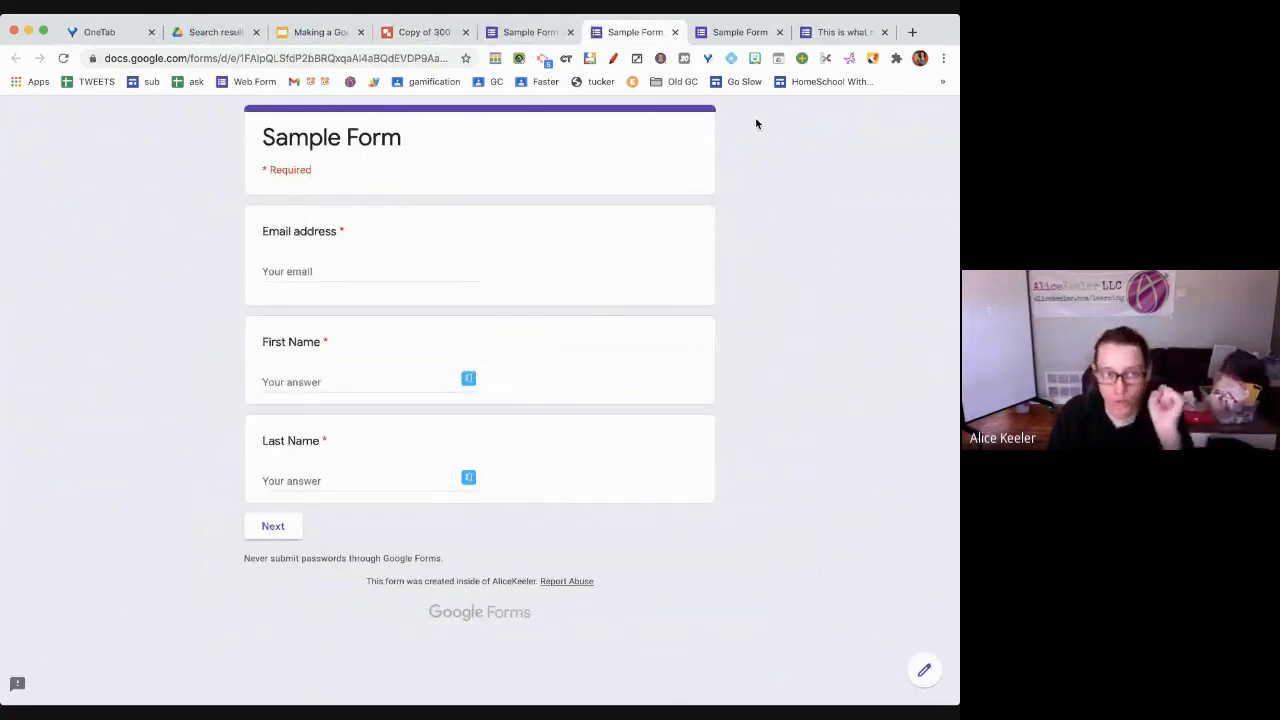
pyautogui.click(379, 57)
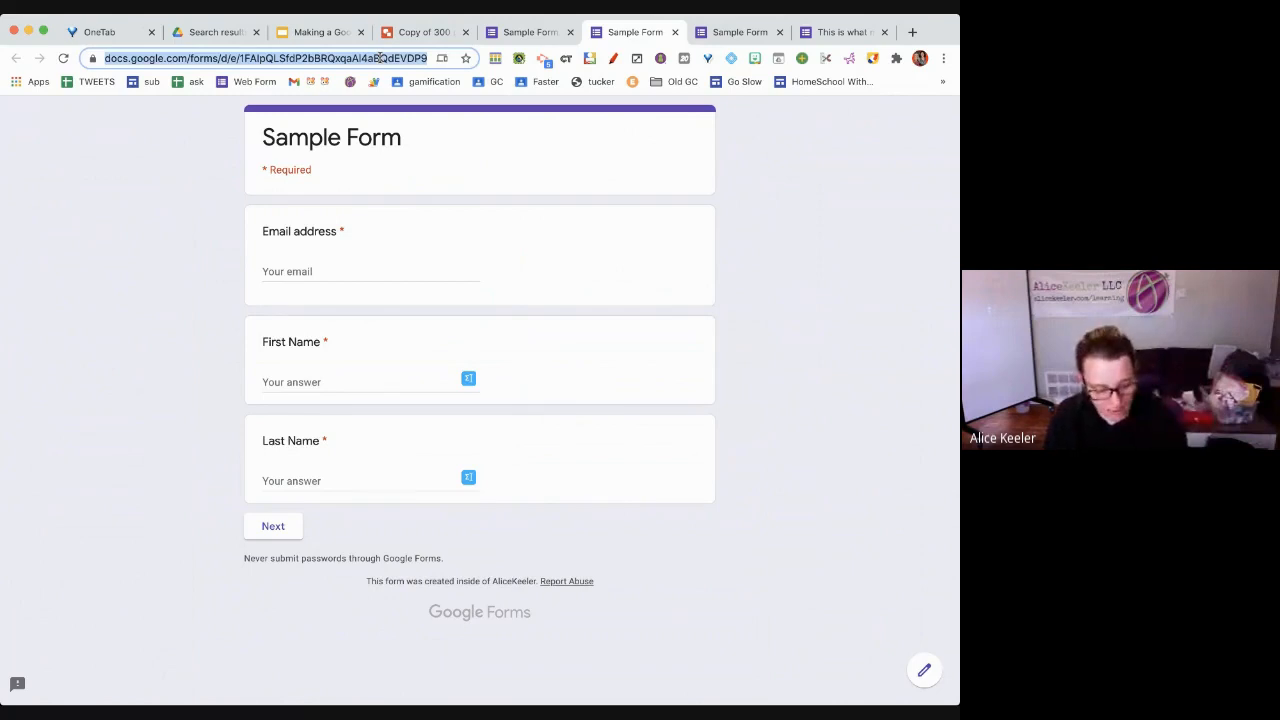
pyautogui.press('Right')
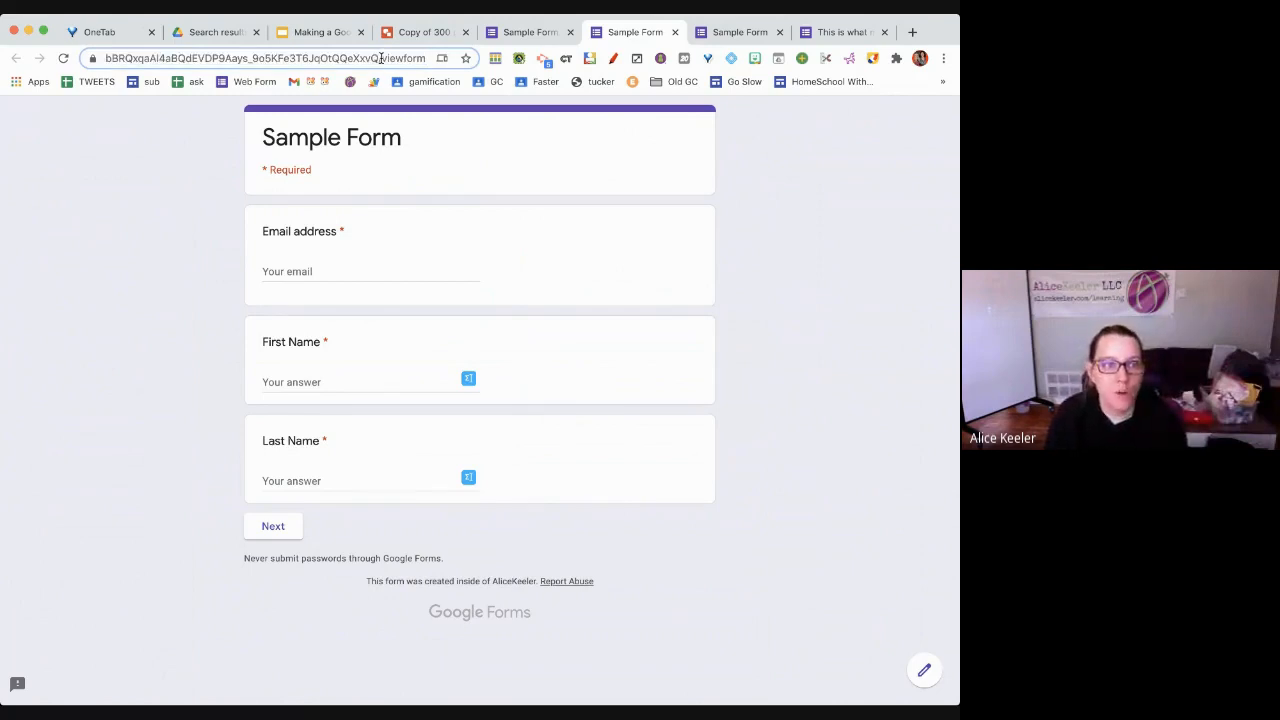
pyautogui.moveTo(379, 57); pyautogui.dragTo(428, 58)
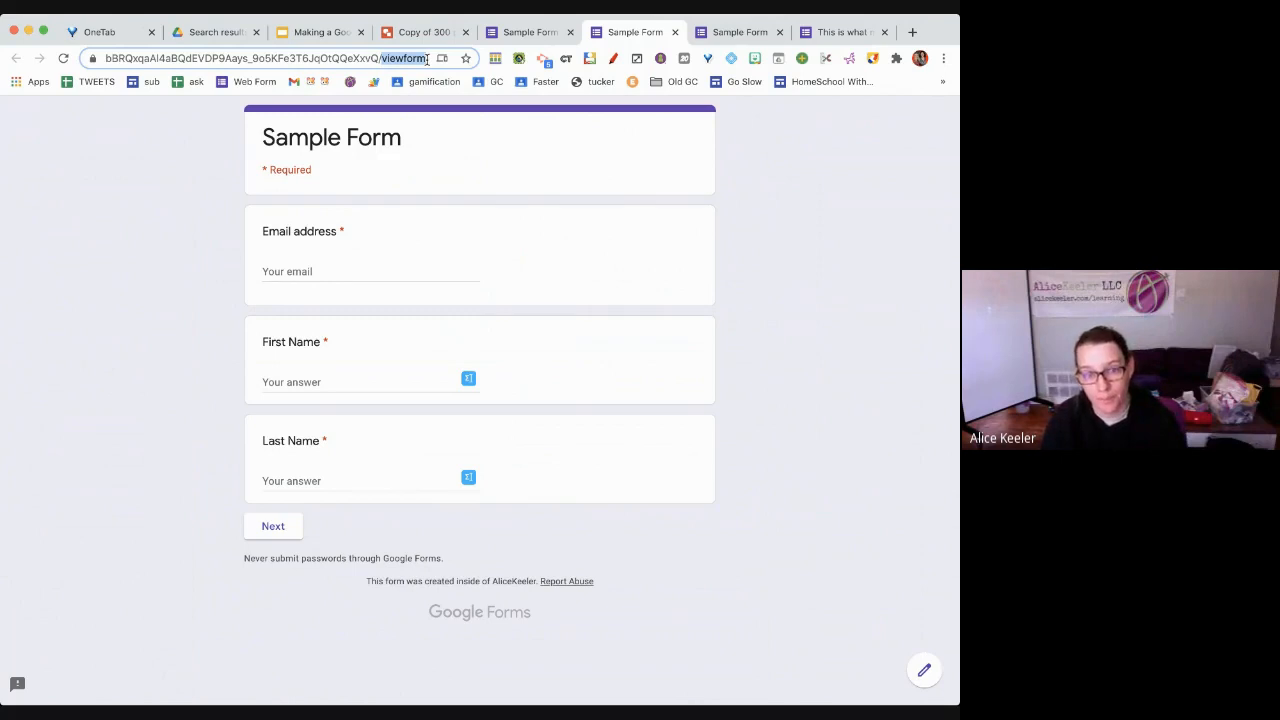
pyautogui.press('super+a')
pyautogui.hotkey('ctrl', 'c')
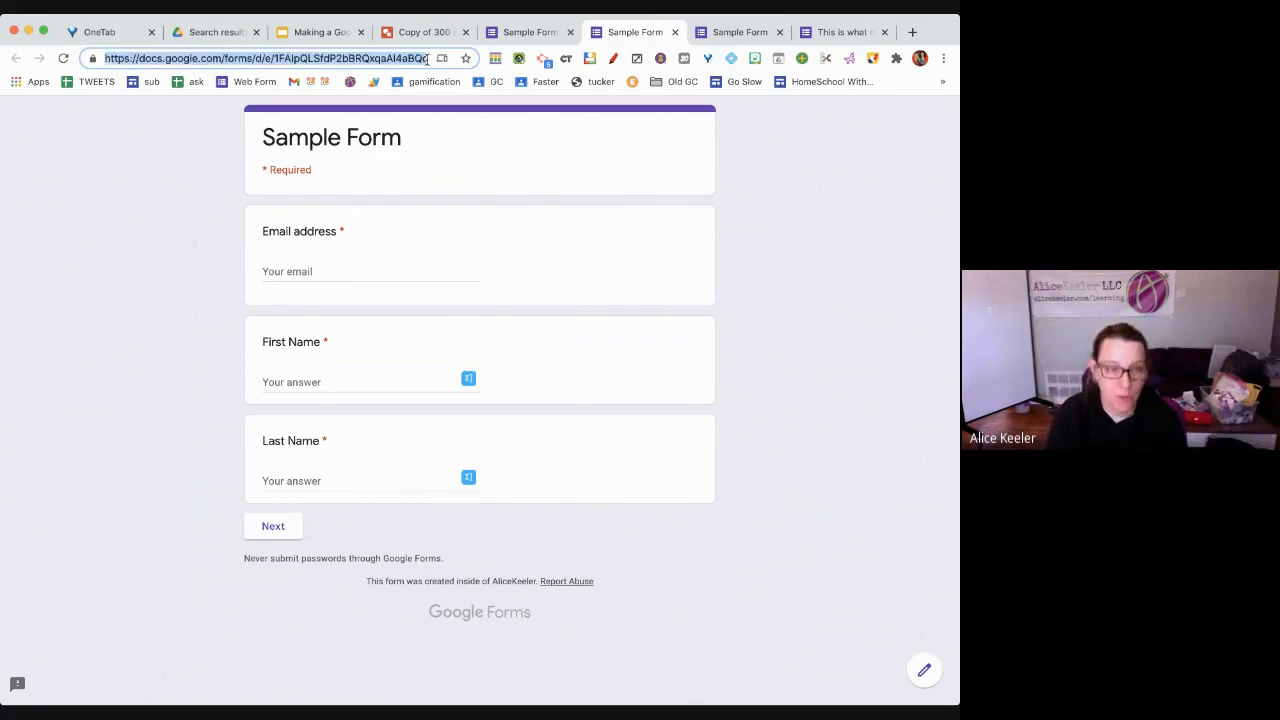
pyautogui.click(287, 33)
pyautogui.scroll(-5, 60, 520)
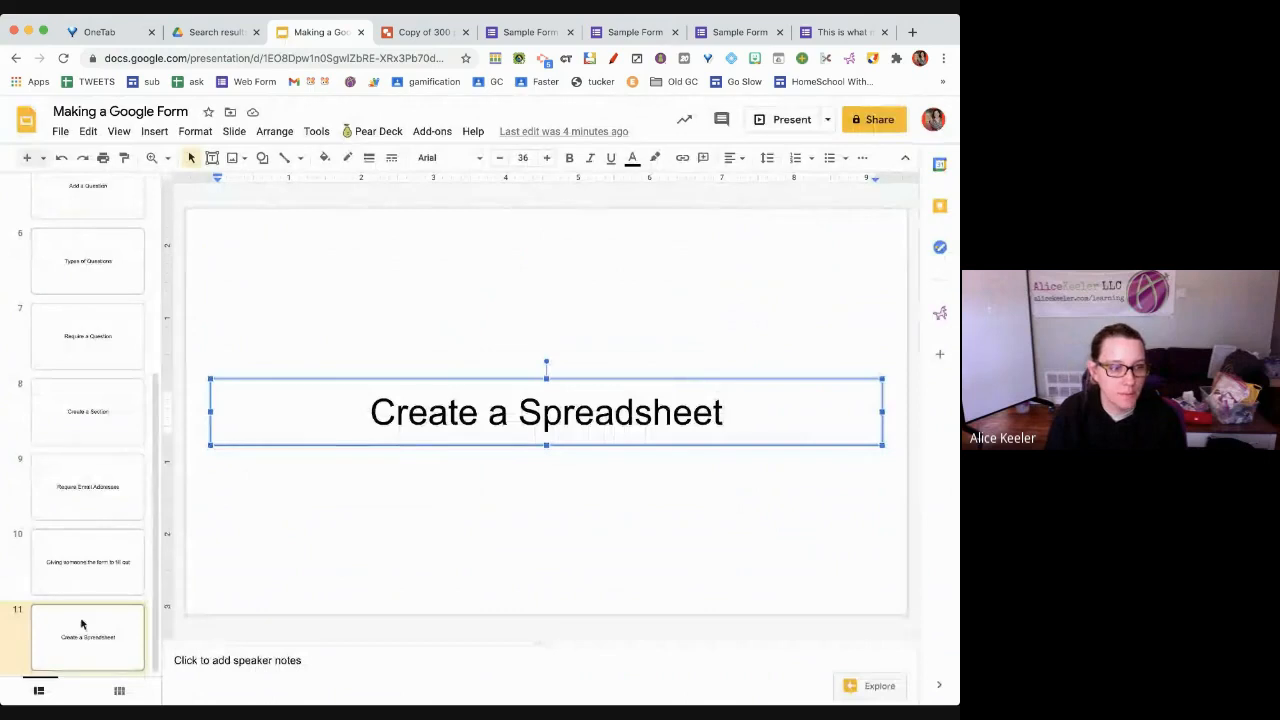
# Add a section header slide after slide 10 titled 'FILL OUT THE FORM' with the pasted form link below
pyautogui.click(86, 565)
pyautogui.click(43, 157)
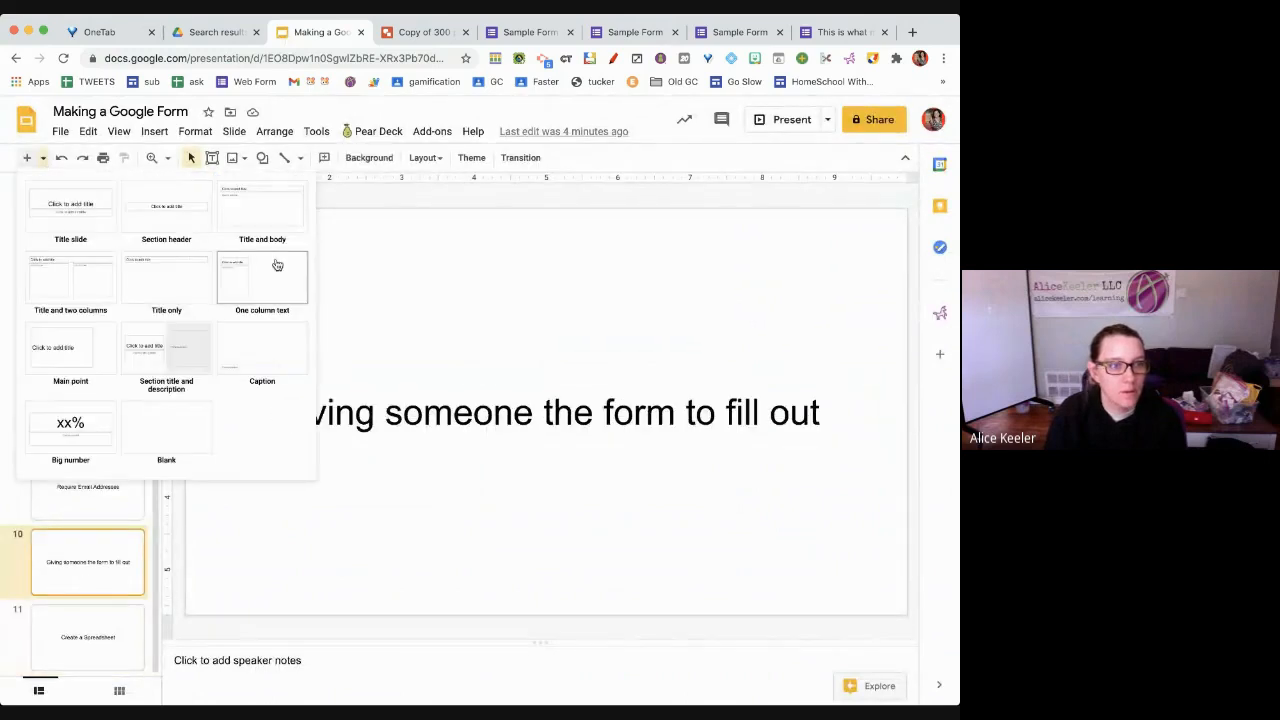
pyautogui.click(166, 215)
pyautogui.click(460, 398)
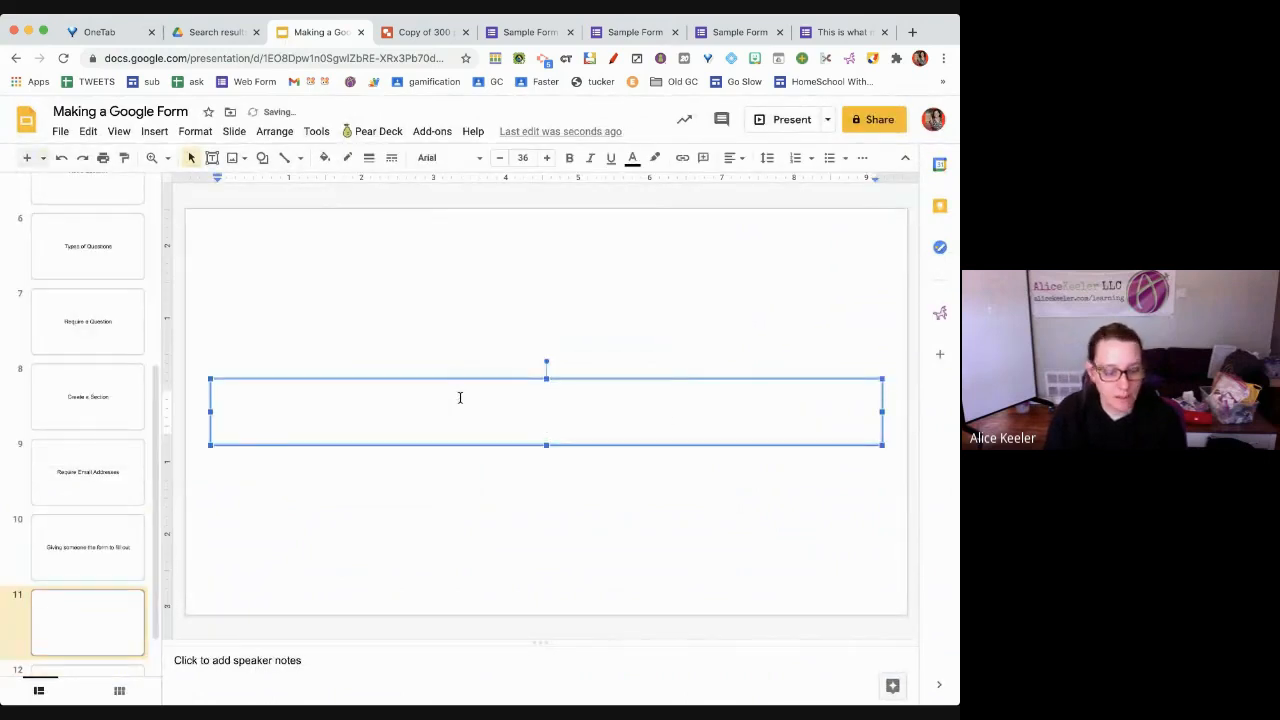
pyautogui.write('FILL OUT')
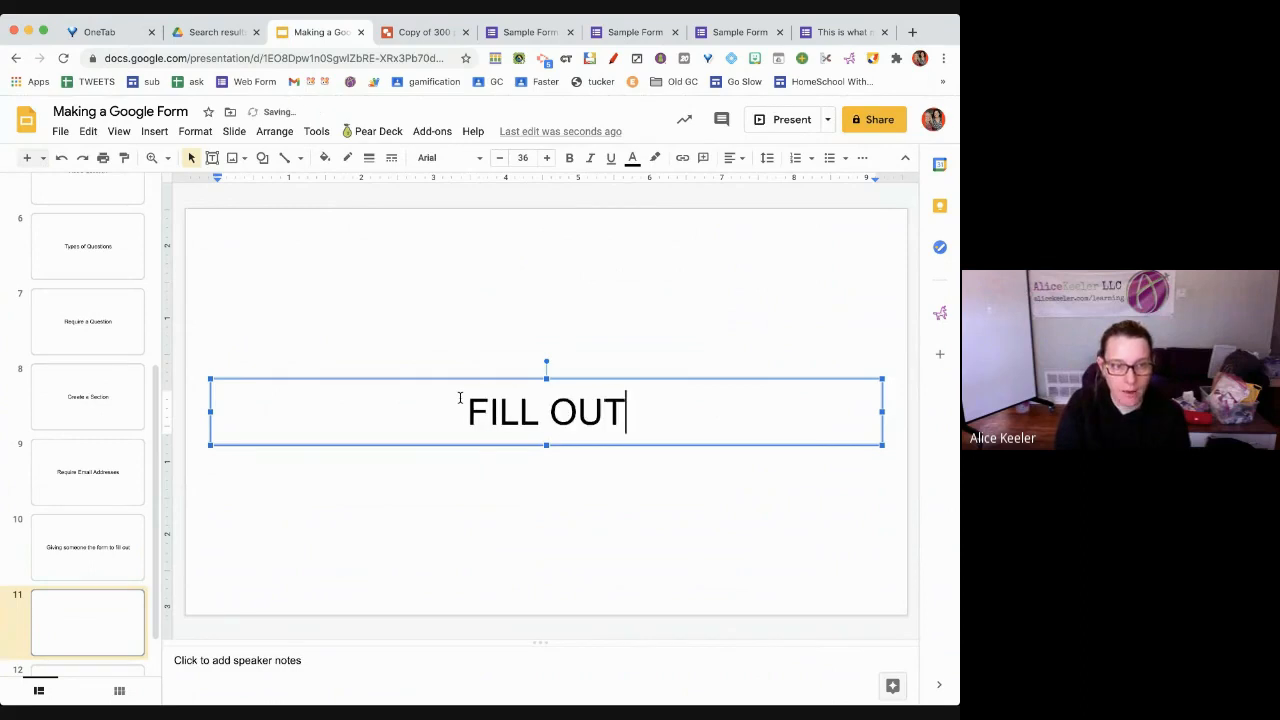
pyautogui.write(' THE FORM')
pyautogui.press('Return')
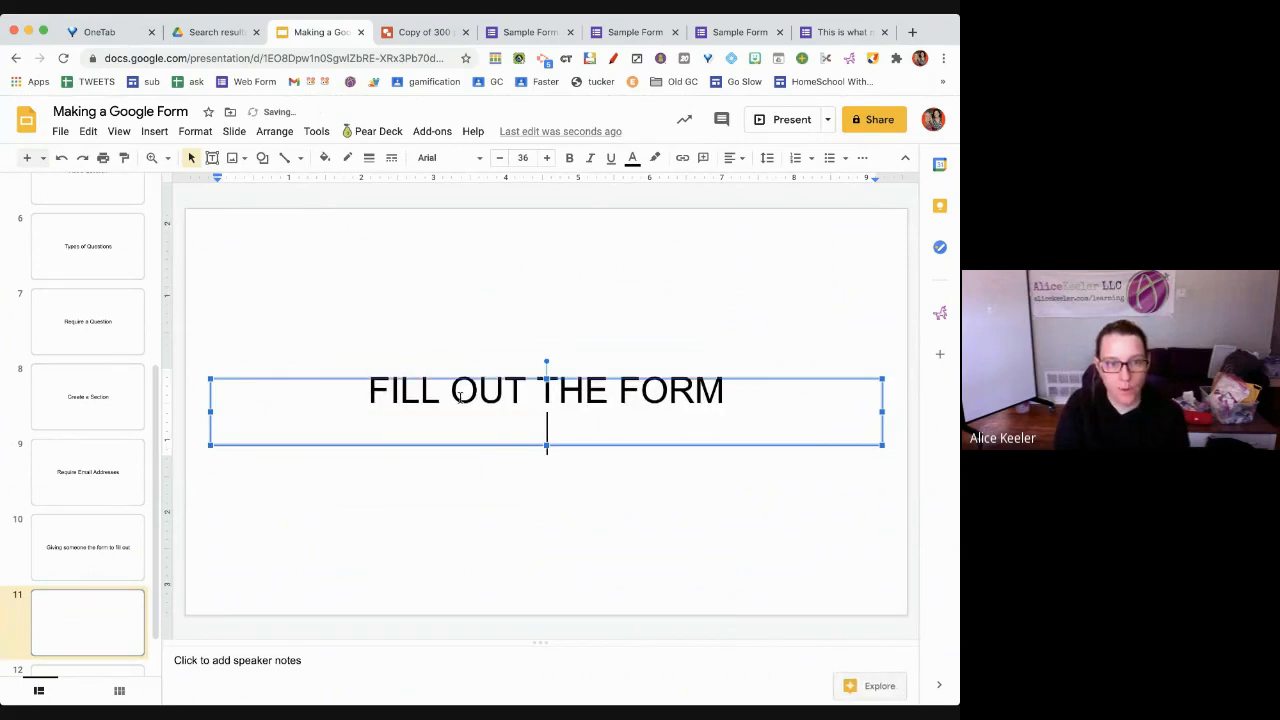
pyautogui.hotkey('ctrl', 'v')
pyautogui.moveTo(704, 500); pyautogui.dragTo(850, 503)
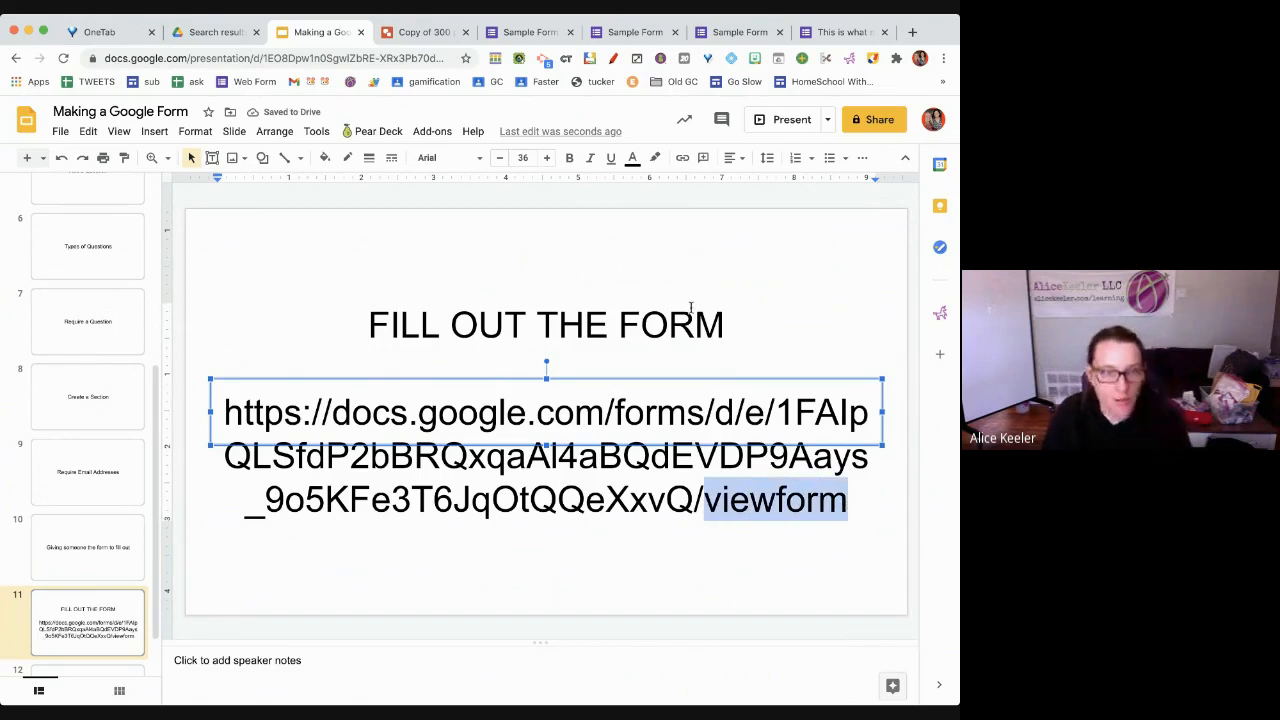
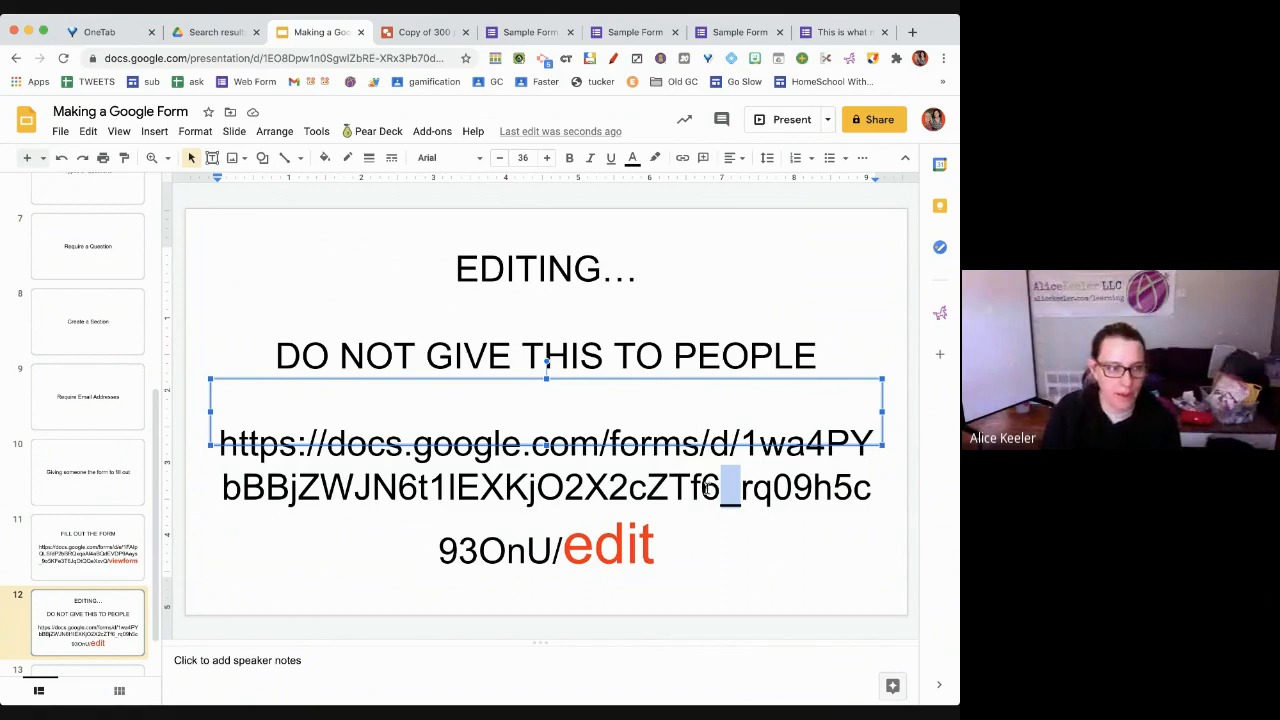
# Review the FILL OUT THE FORM and EDITING link slides, then bring up the Sample Form fill-out page
pyautogui.click(119, 544)
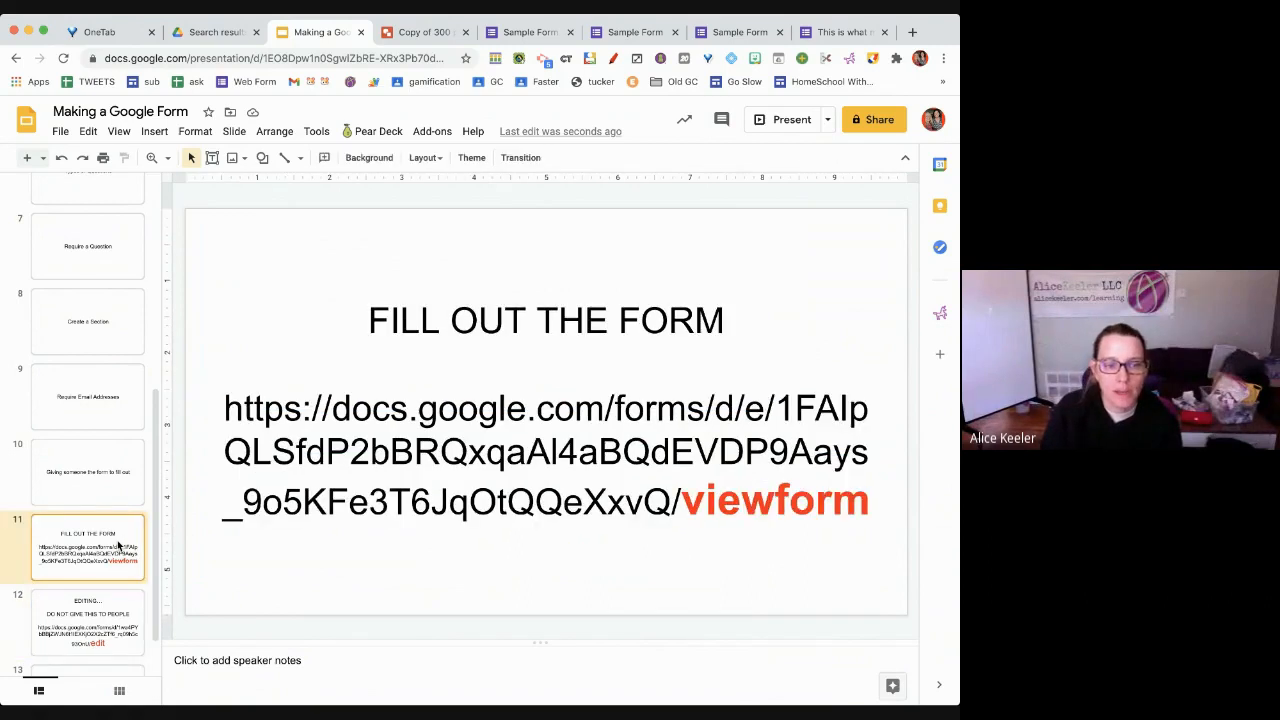
pyautogui.click(686, 531)
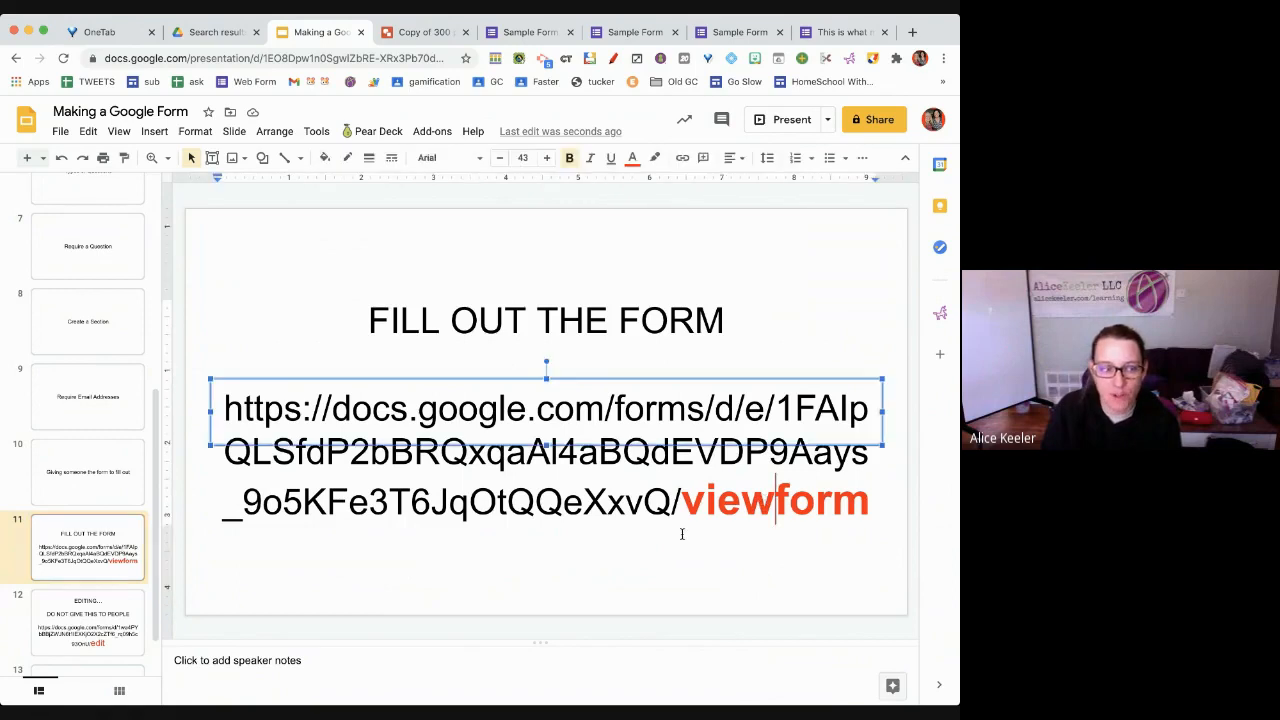
pyautogui.click(129, 648)
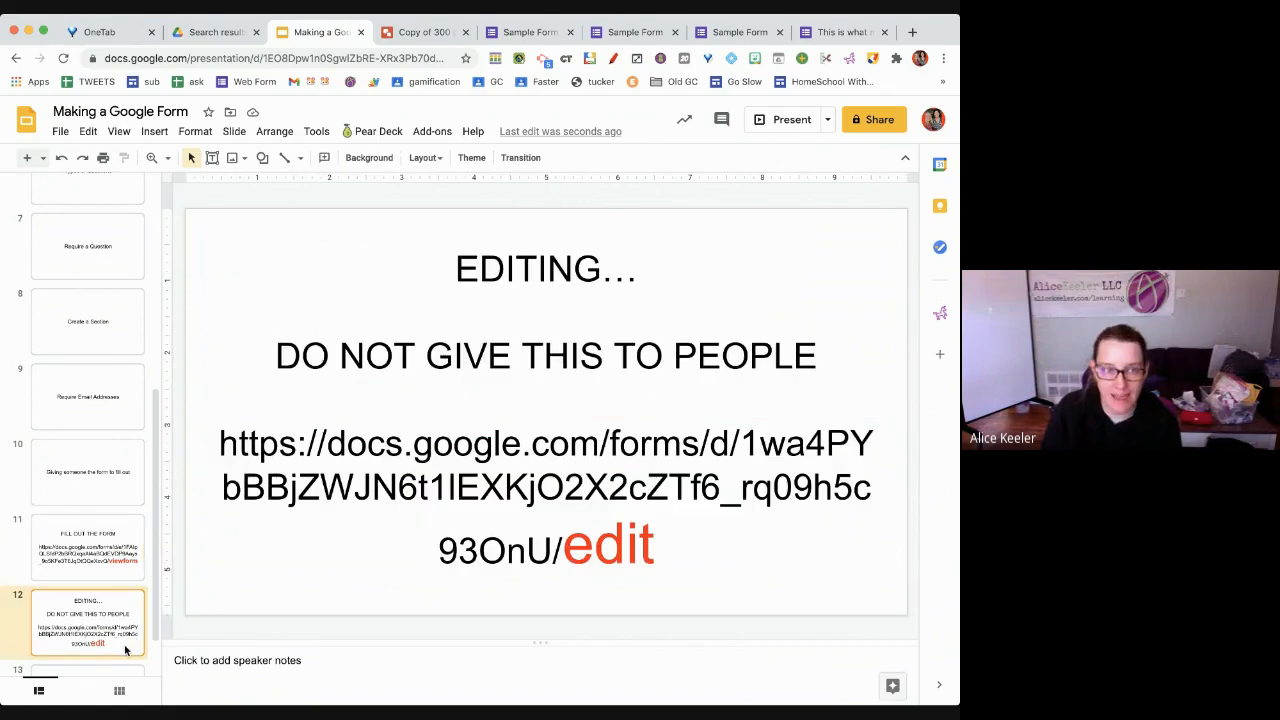
pyautogui.click(610, 32)
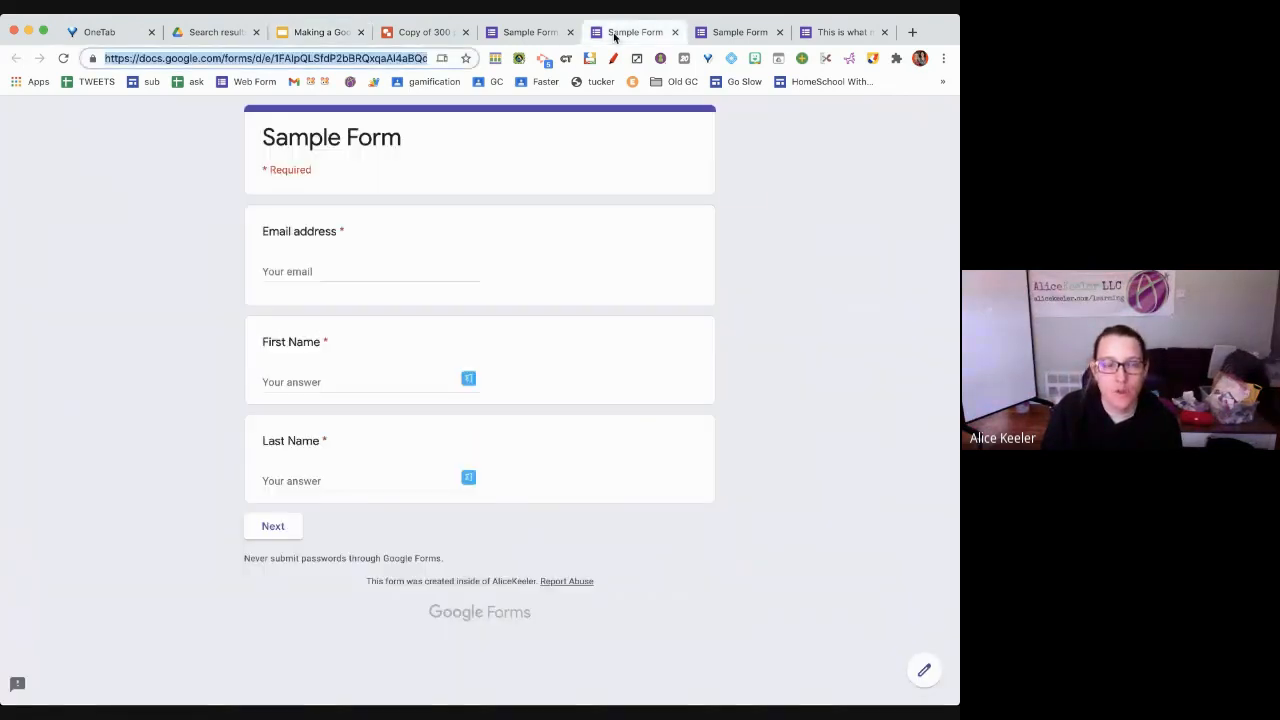
# Open a respondent preview of Sample Form from its editor and select the preview's web address
pyautogui.click(525, 33)
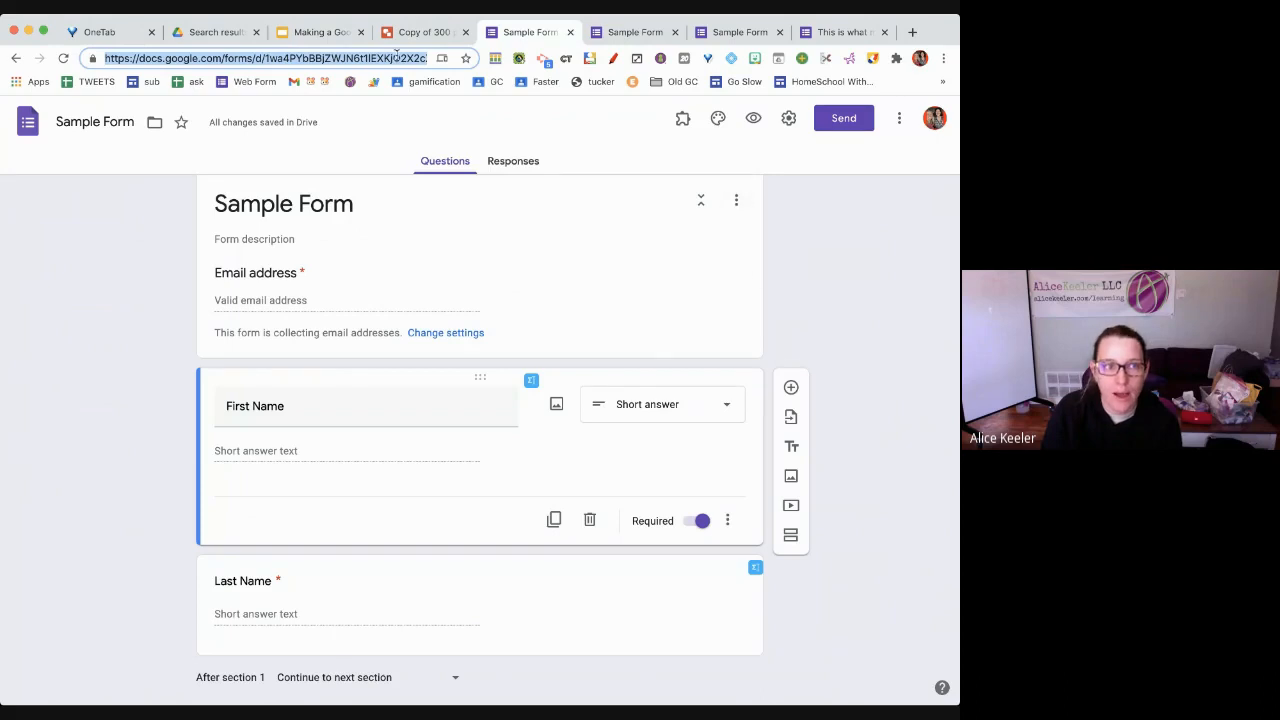
pyautogui.click(754, 119)
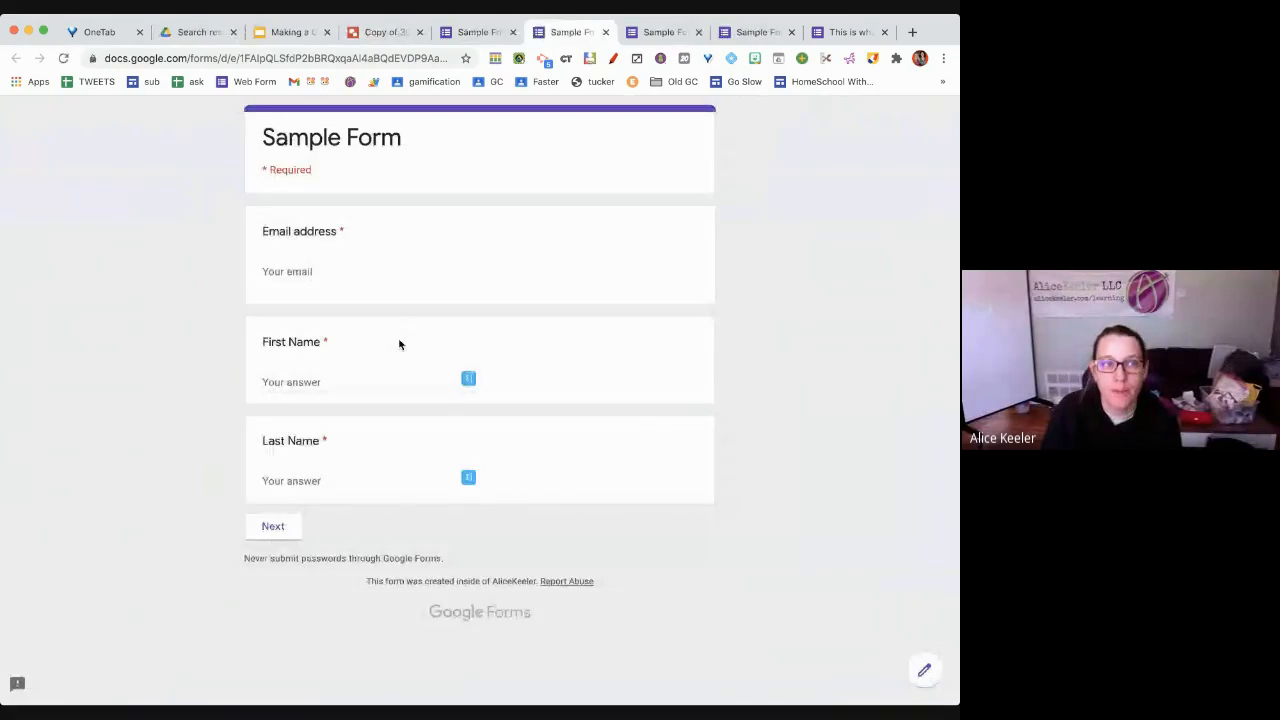
pyautogui.click(340, 58)
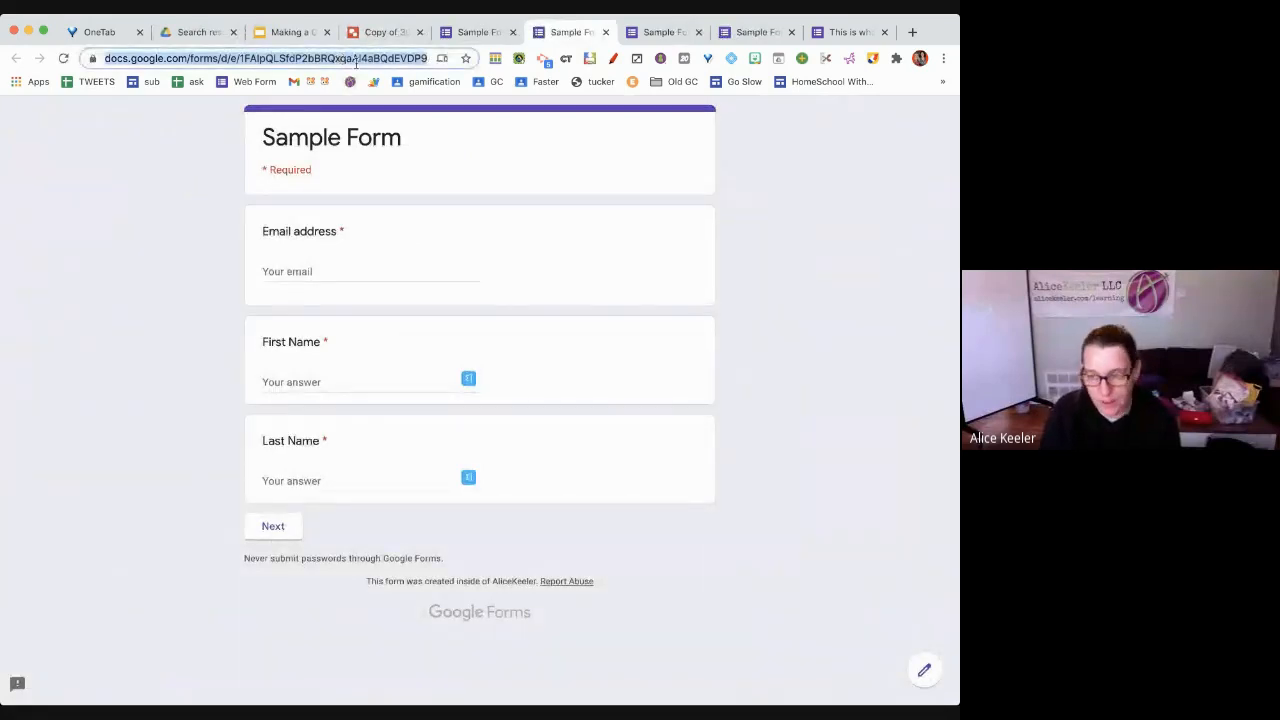
pyautogui.press('super+Tab')
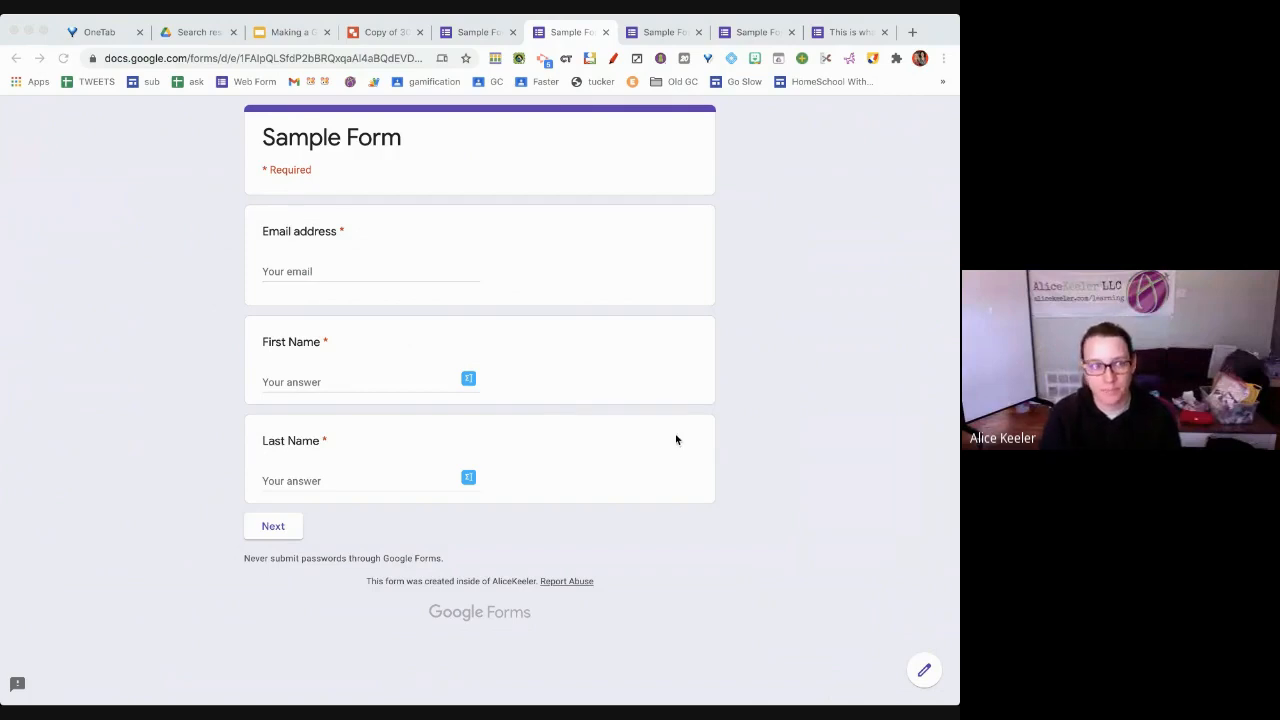
# Submit a first test response with email, first and last name, rating pie-making 5
pyautogui.click(429, 271)
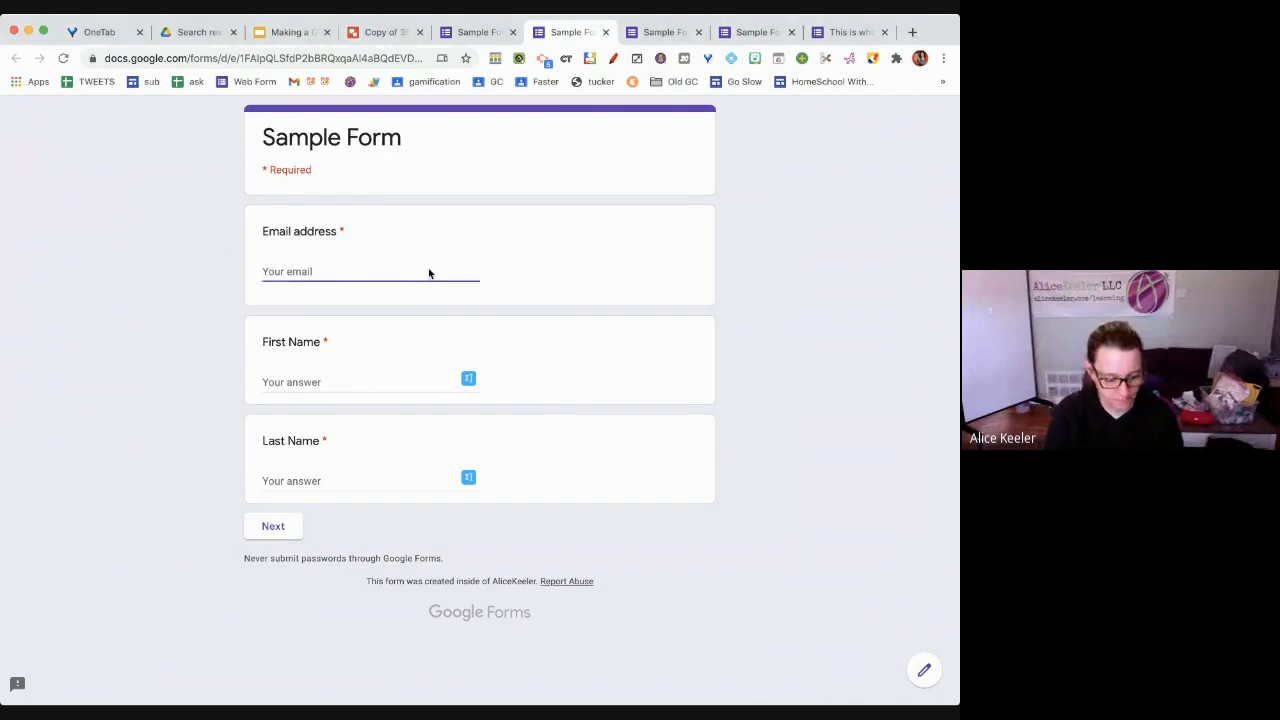
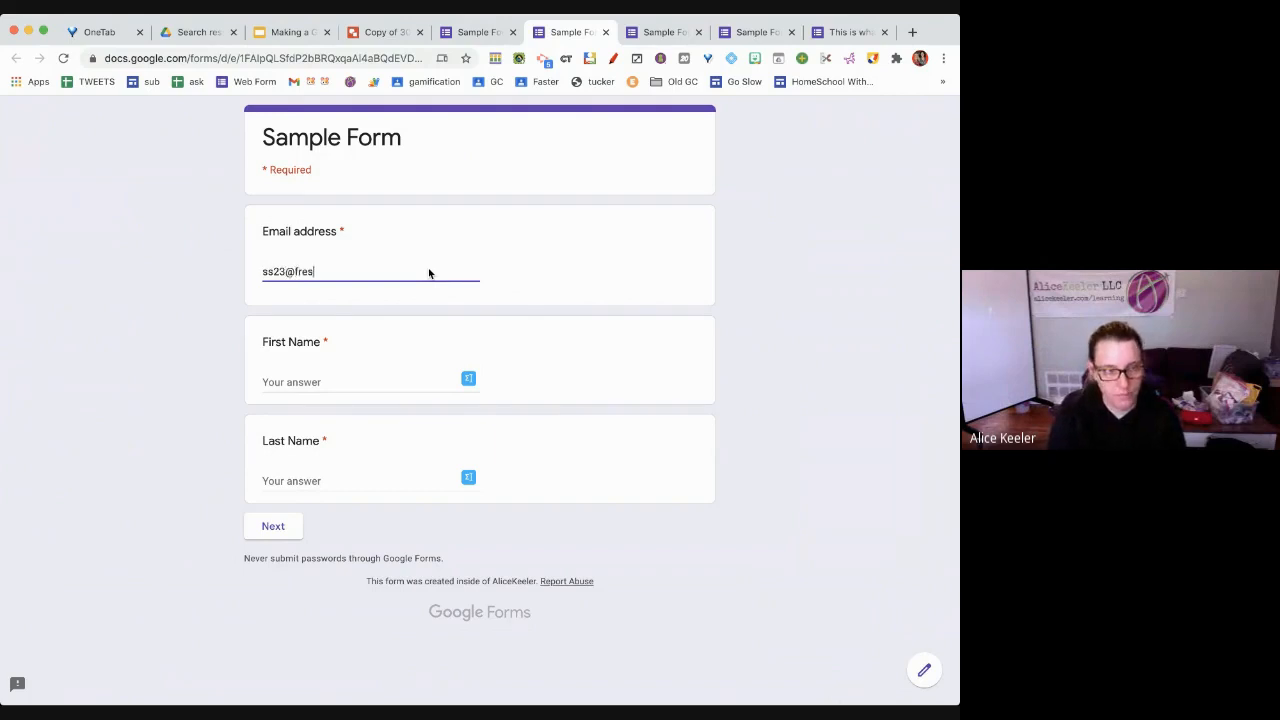
pyautogui.press('Tab')
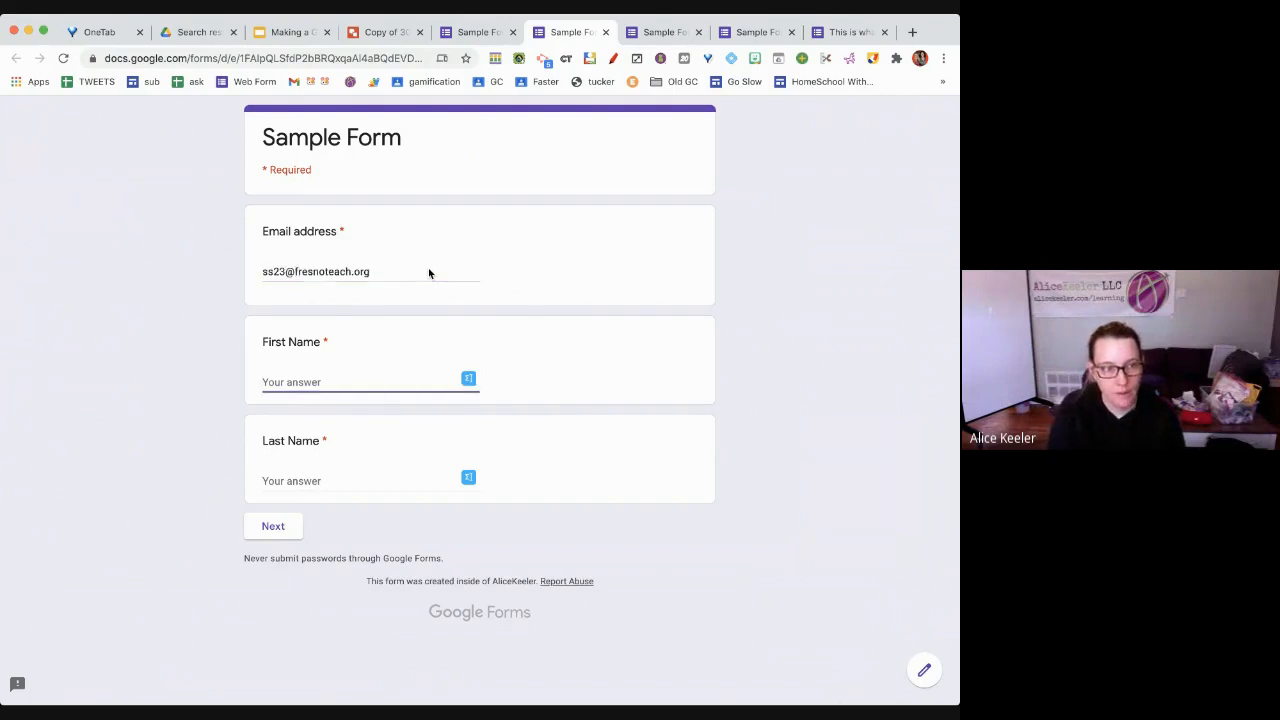
pyautogui.write('Alice')
pyautogui.press('Tab')
pyautogui.write('Ke')
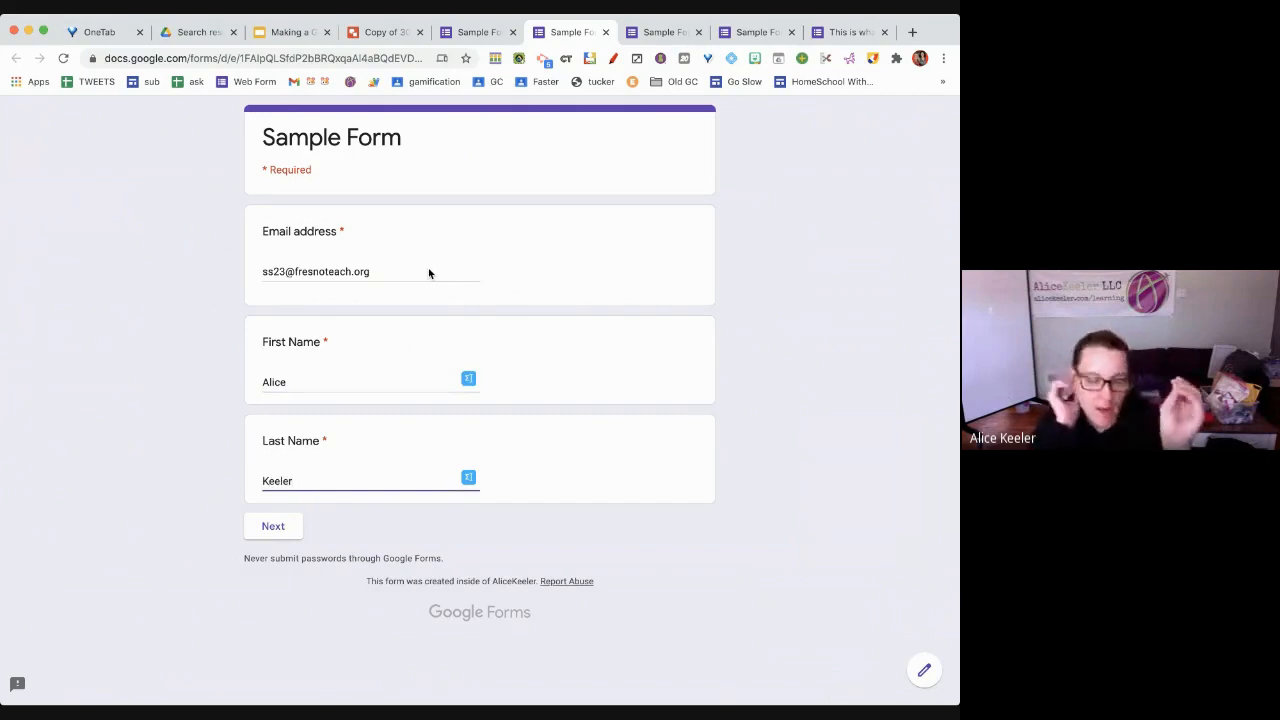
pyautogui.click(602, 448)
pyautogui.click(270, 530)
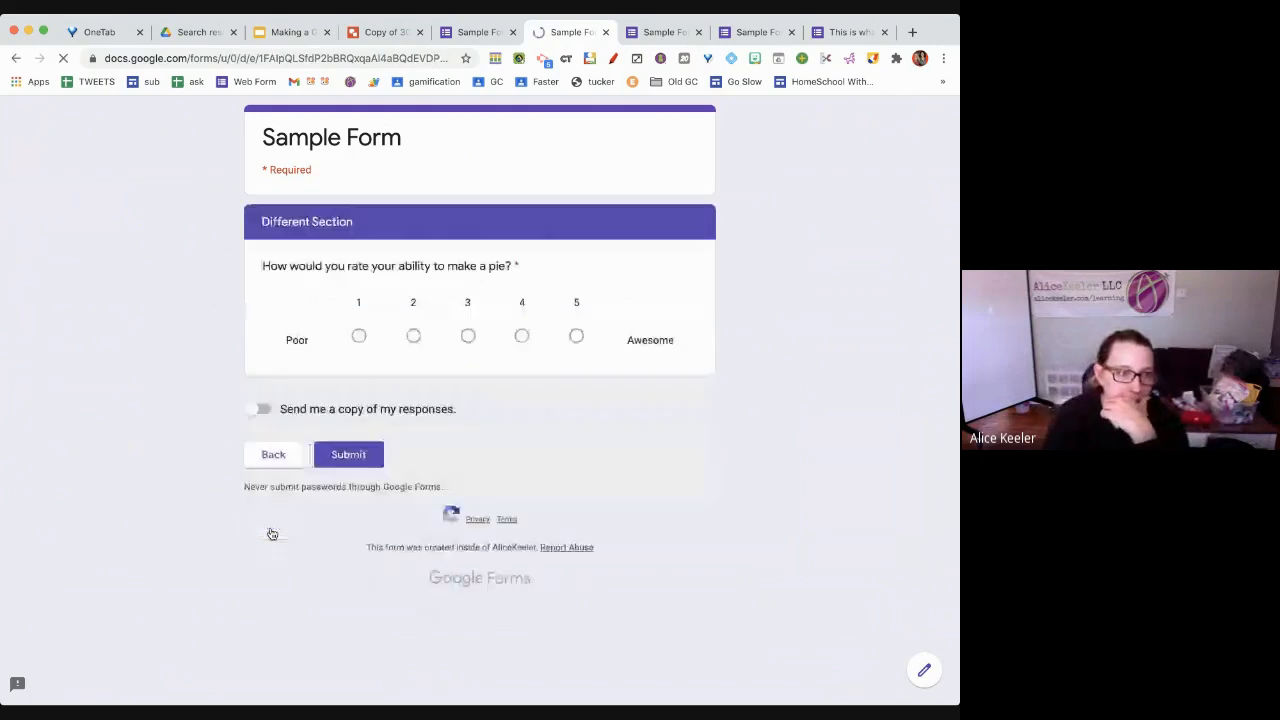
pyautogui.click(577, 336)
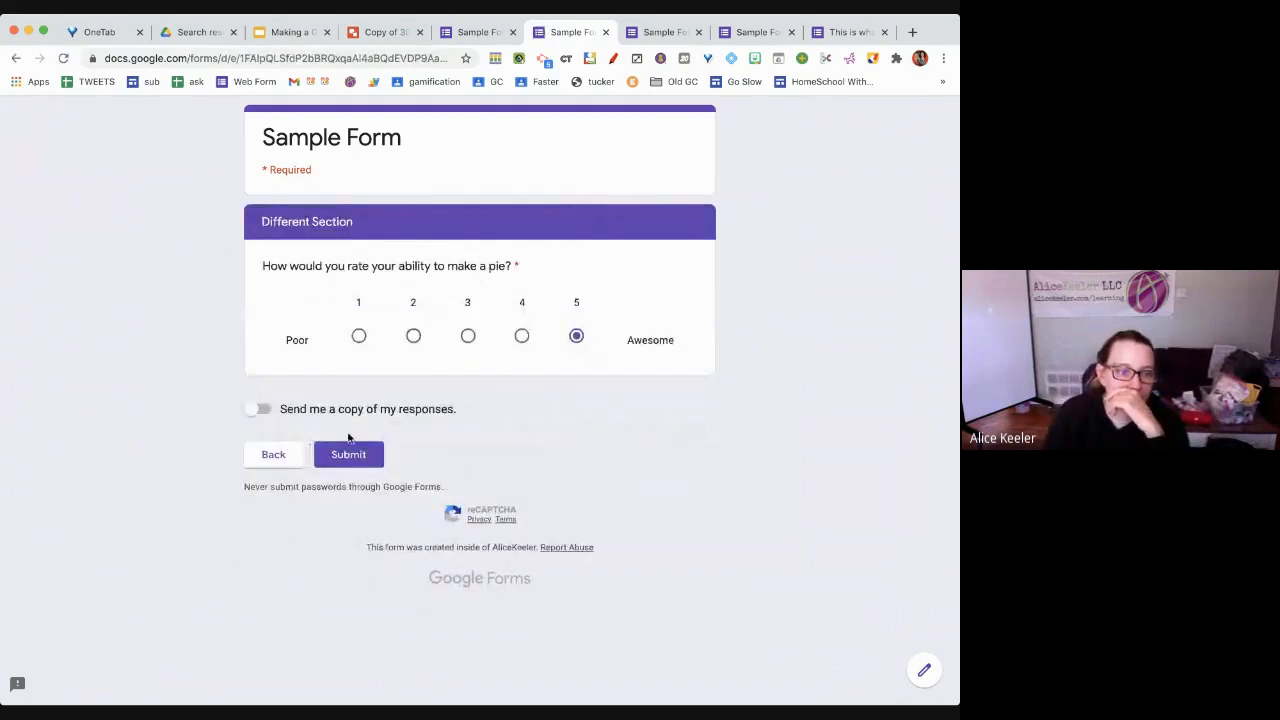
pyautogui.click(347, 455)
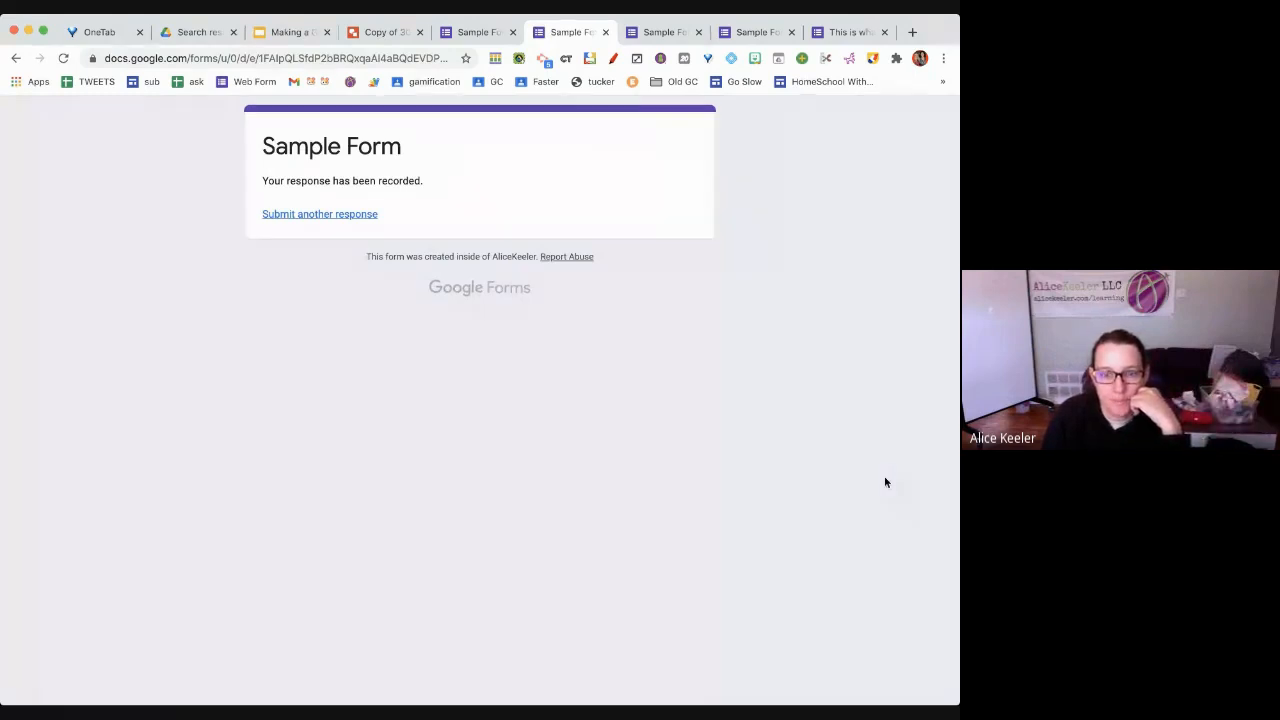
# Submit a second test response with another respondent's email and name, rating pie-making 4
pyautogui.click(352, 216)
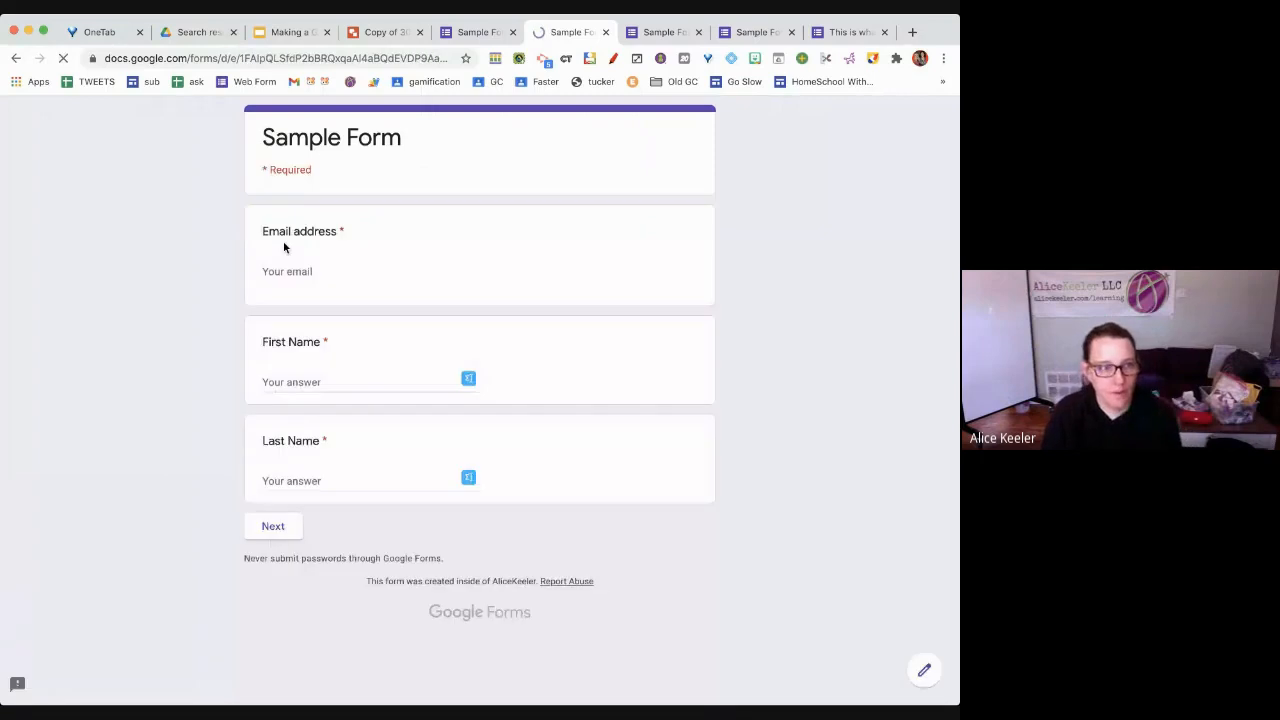
pyautogui.click(293, 272)
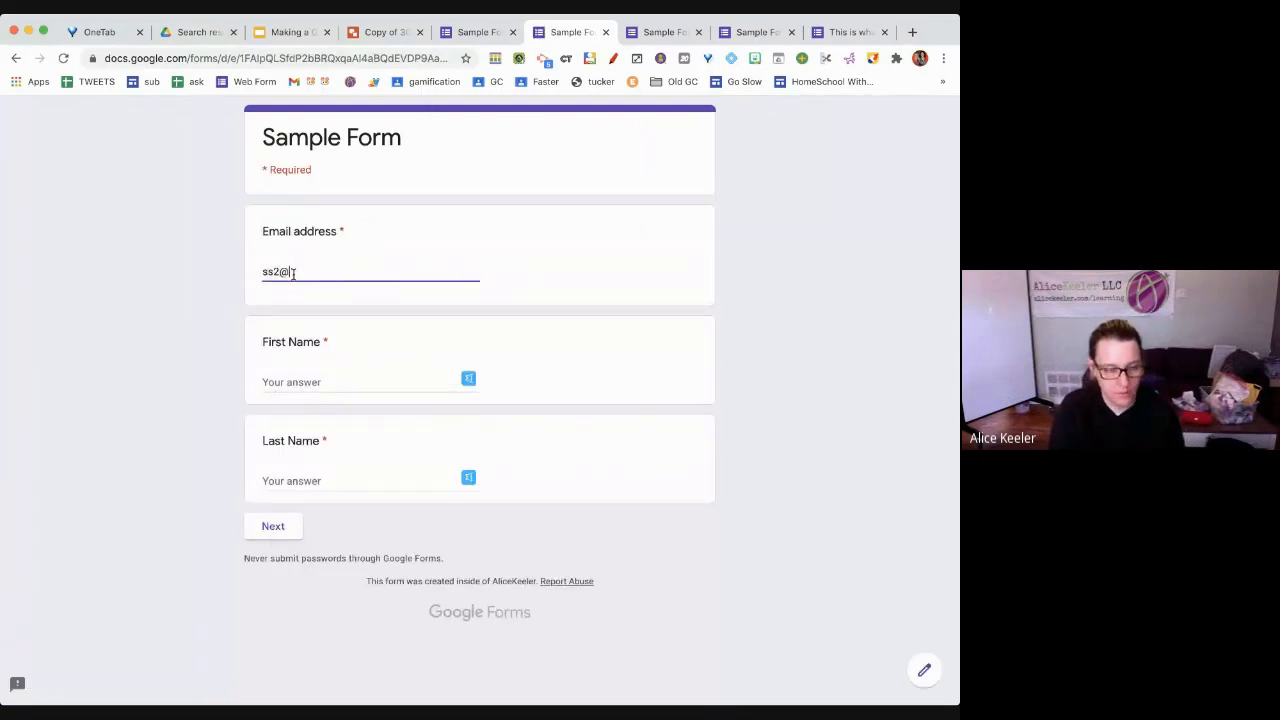
pyautogui.press('Tab')
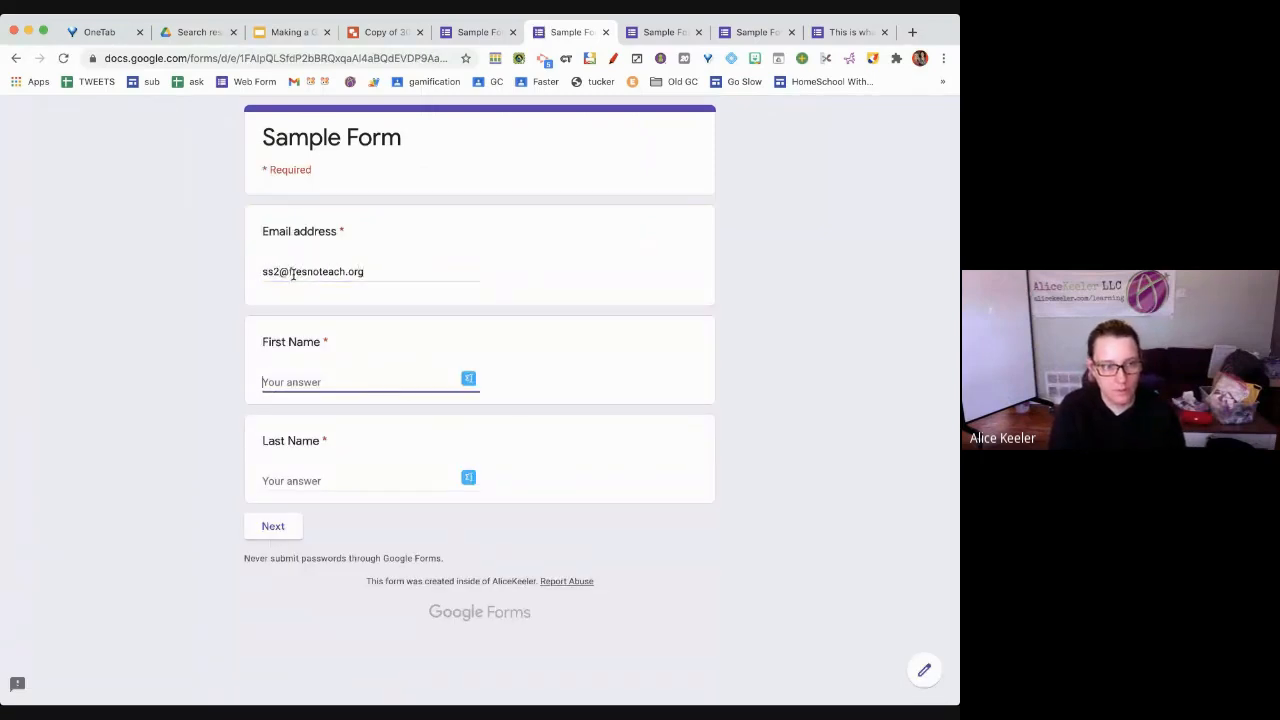
pyautogui.press('Tab')
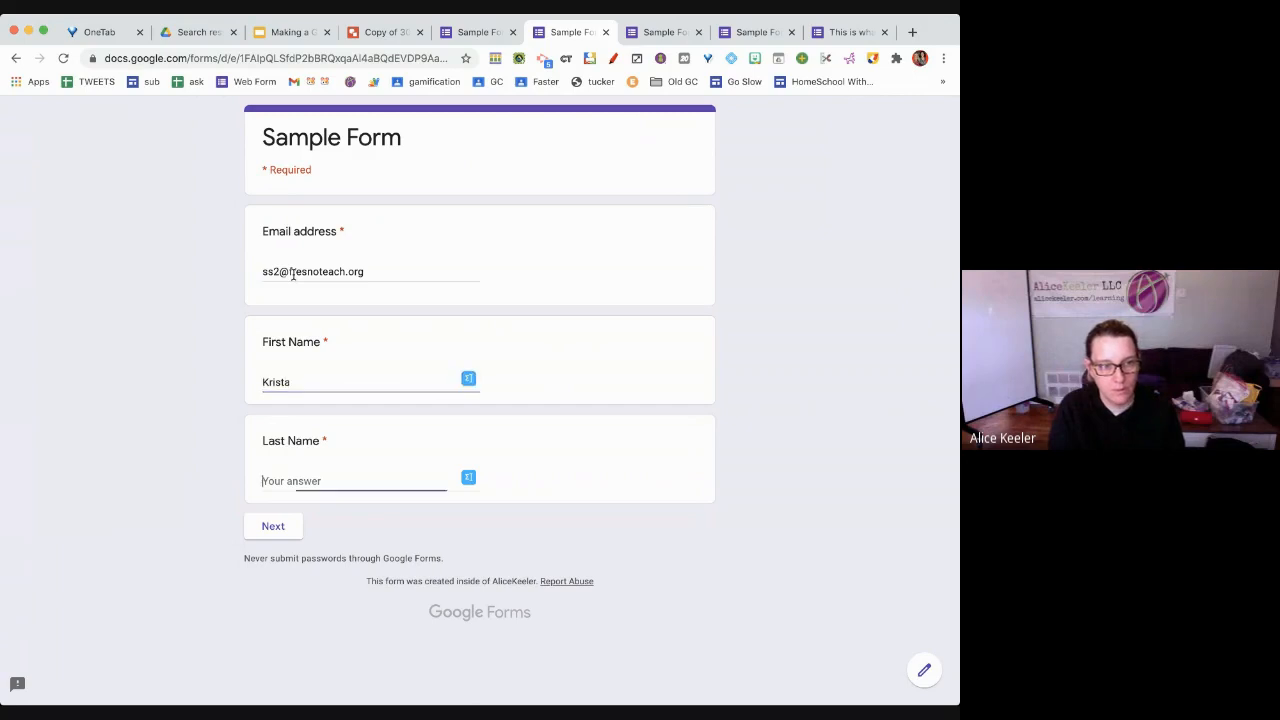
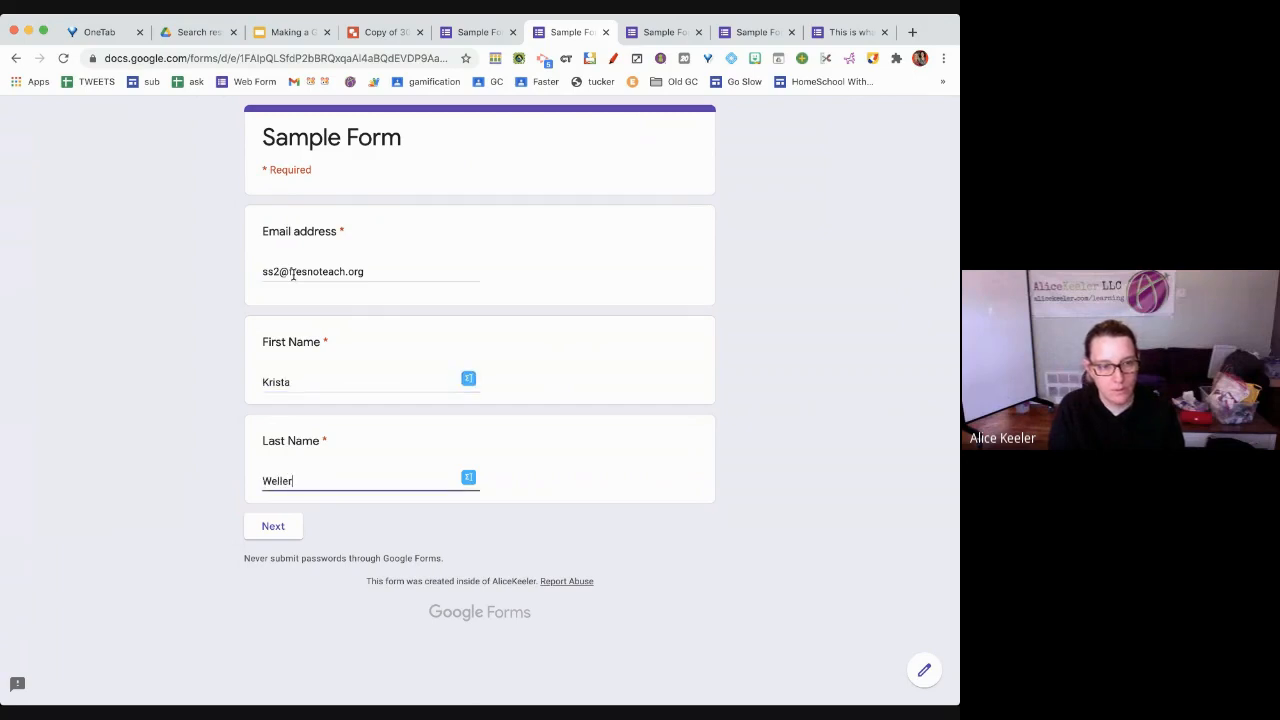
pyautogui.click(269, 535)
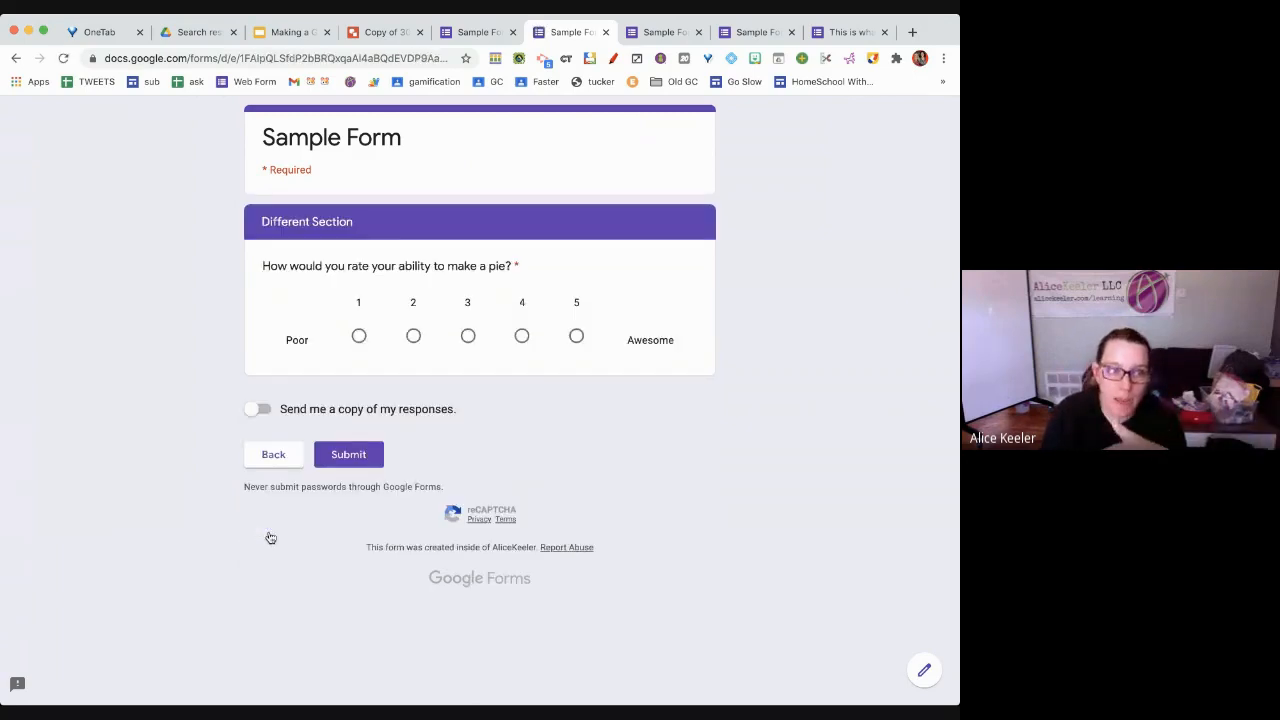
pyautogui.click(522, 337)
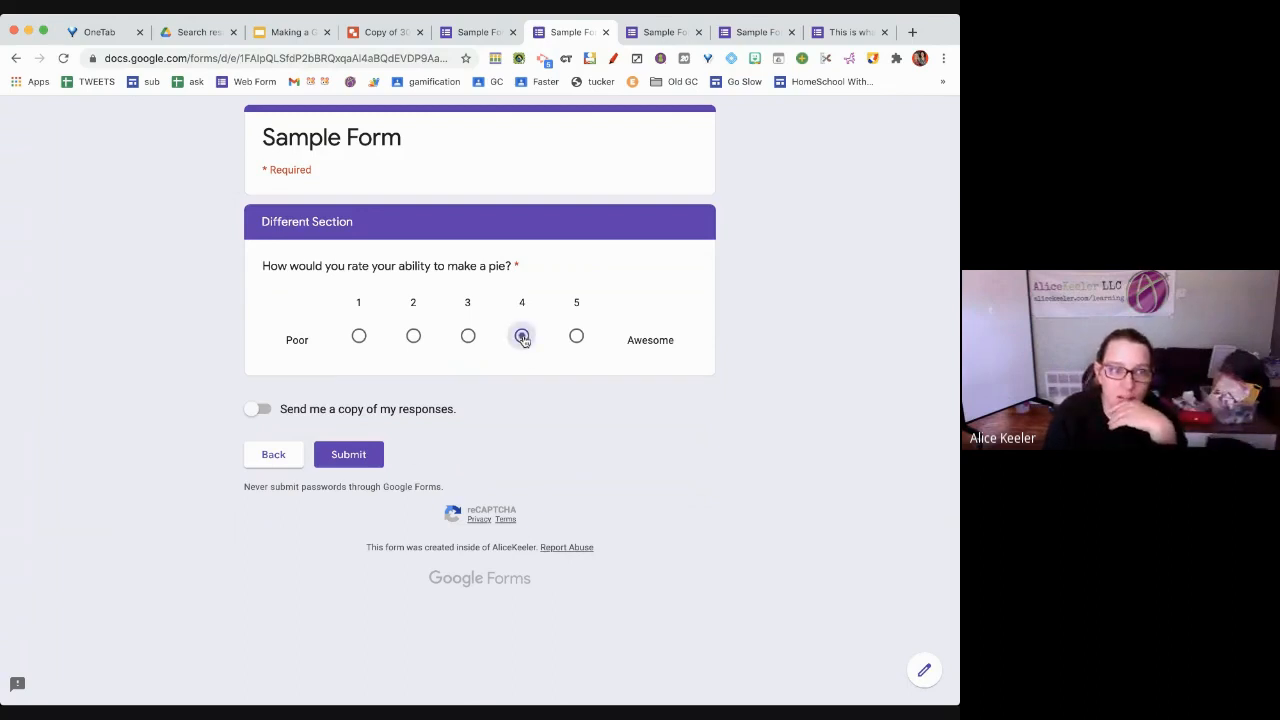
pyautogui.click(330, 454)
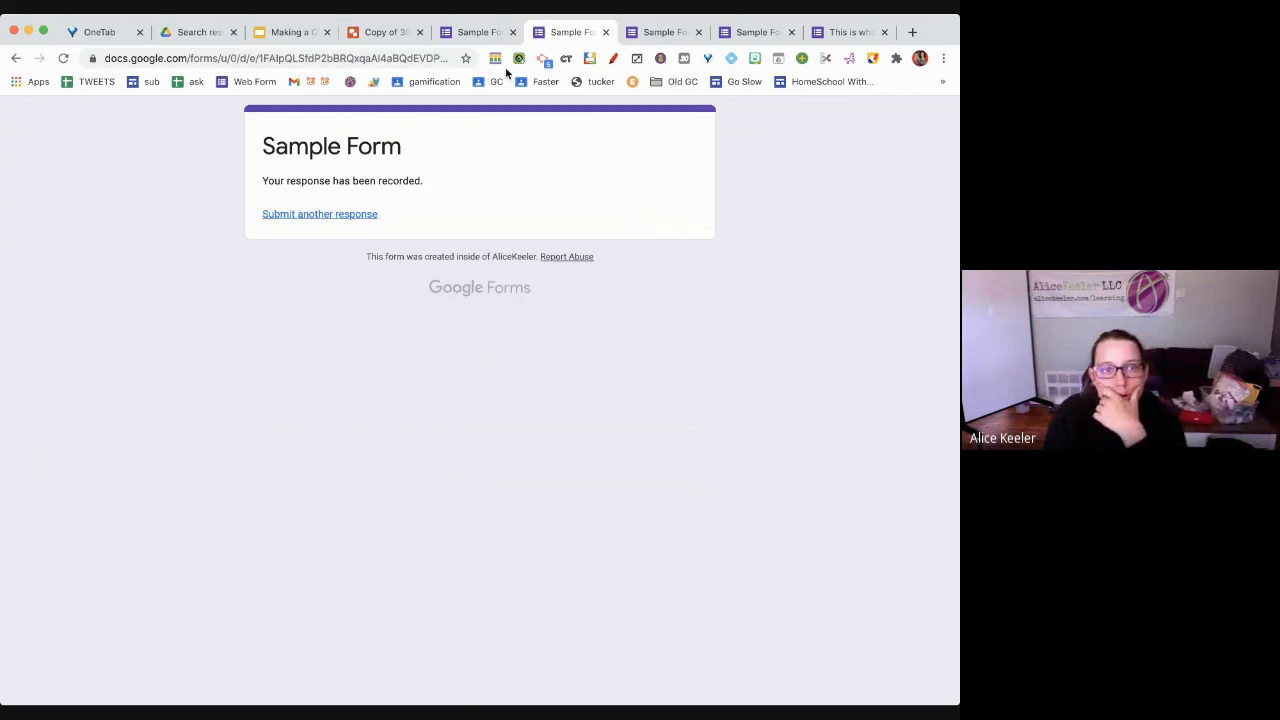
pyautogui.click(484, 34)
pyautogui.click(560, 33)
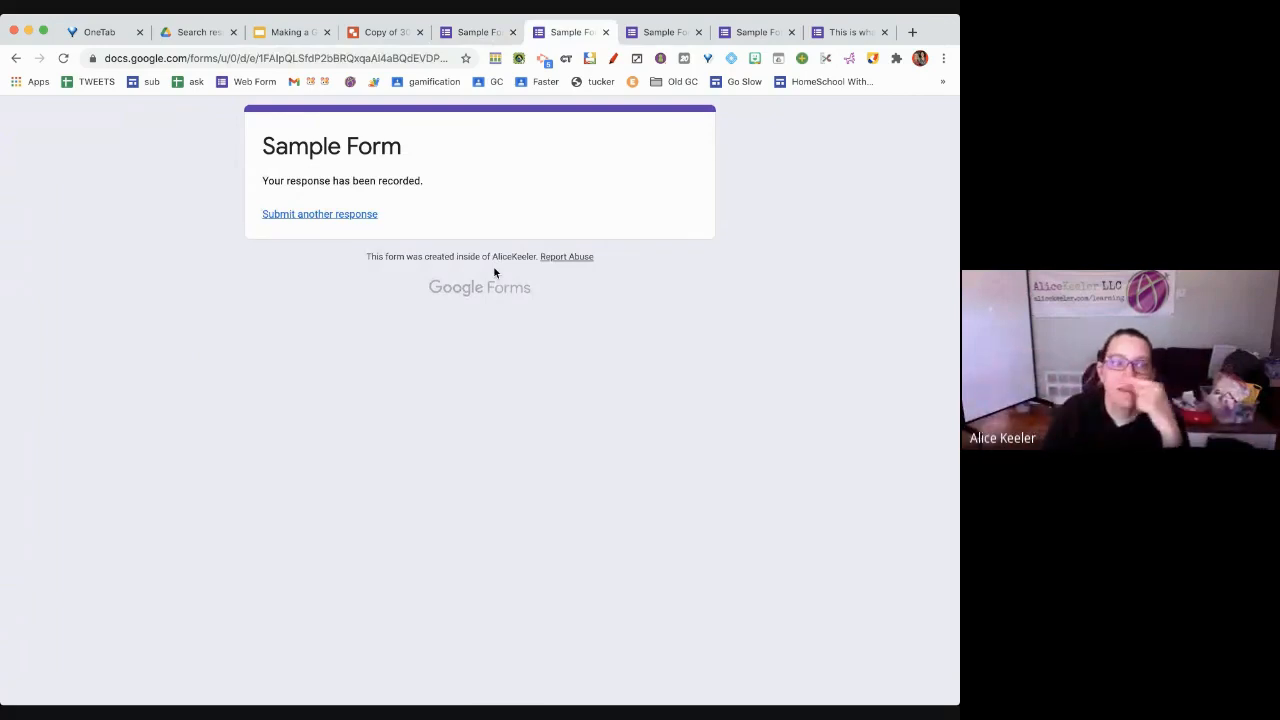
# Open Sample Form's Summary of 3 responses, scroll through the charts, and return to the top
pyautogui.click(479, 34)
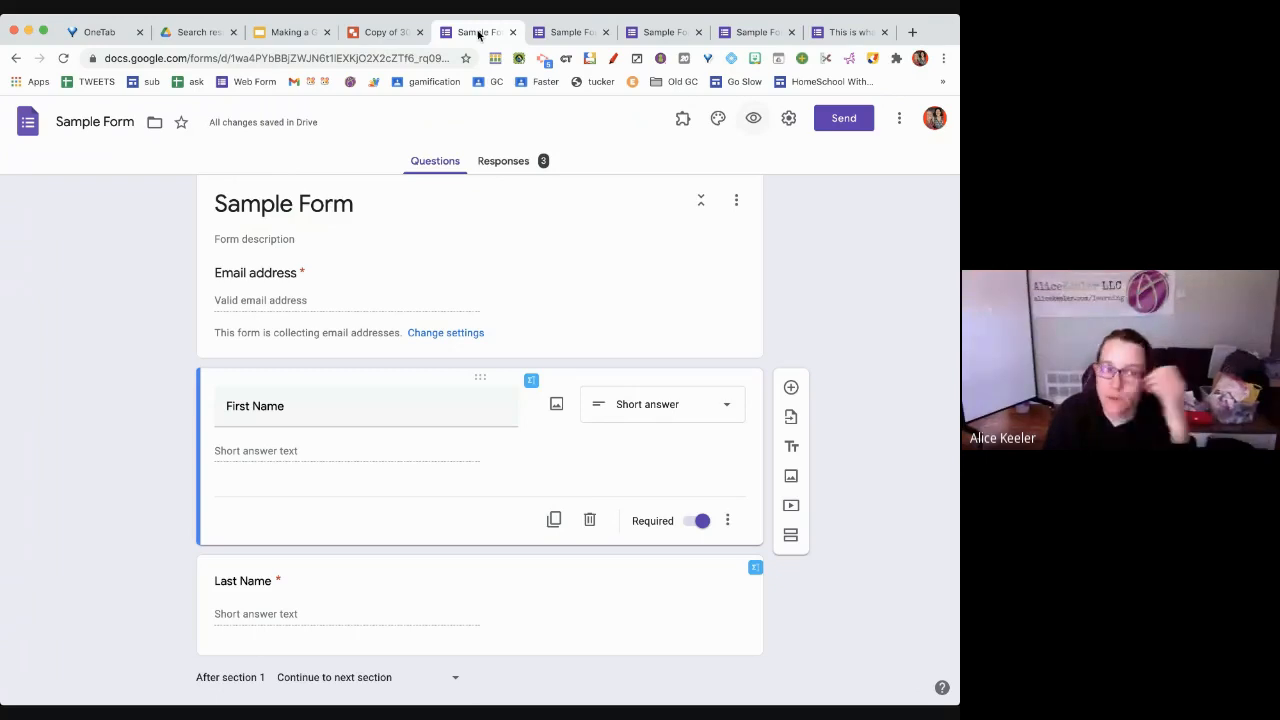
pyautogui.click(525, 171)
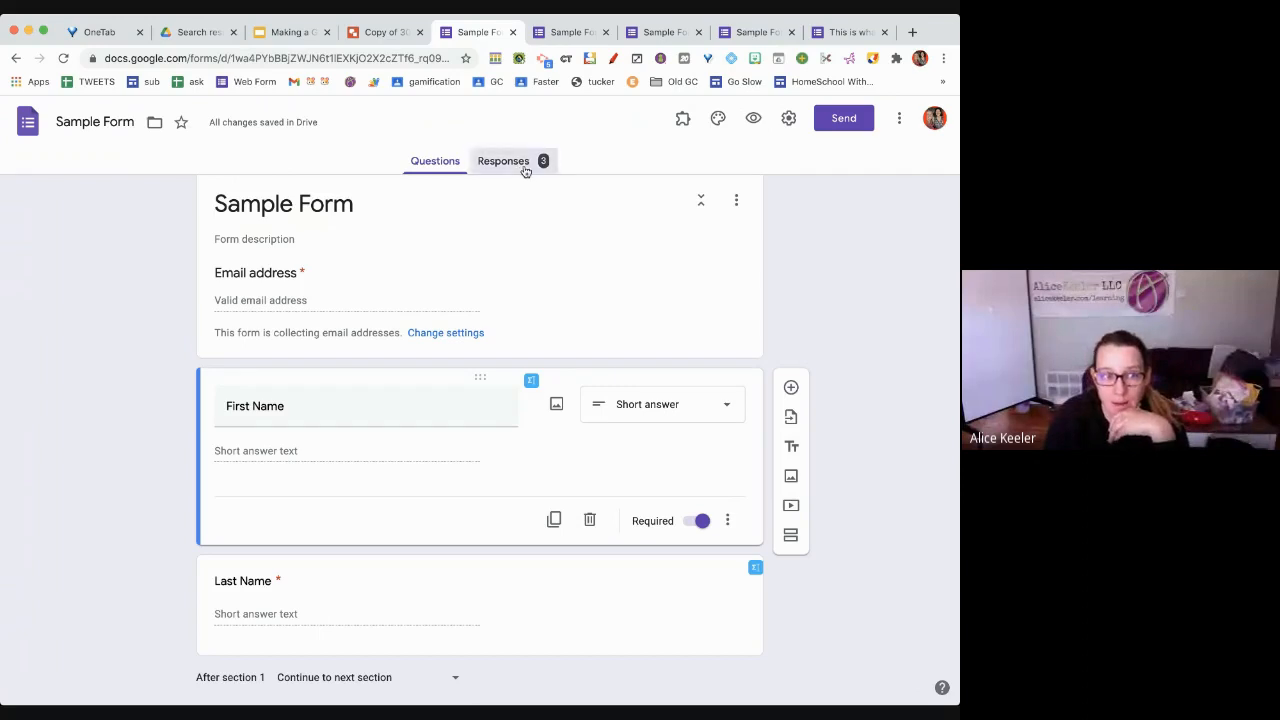
pyautogui.scroll(-3, 449, 524)
pyautogui.scroll(-2, 449, 524)
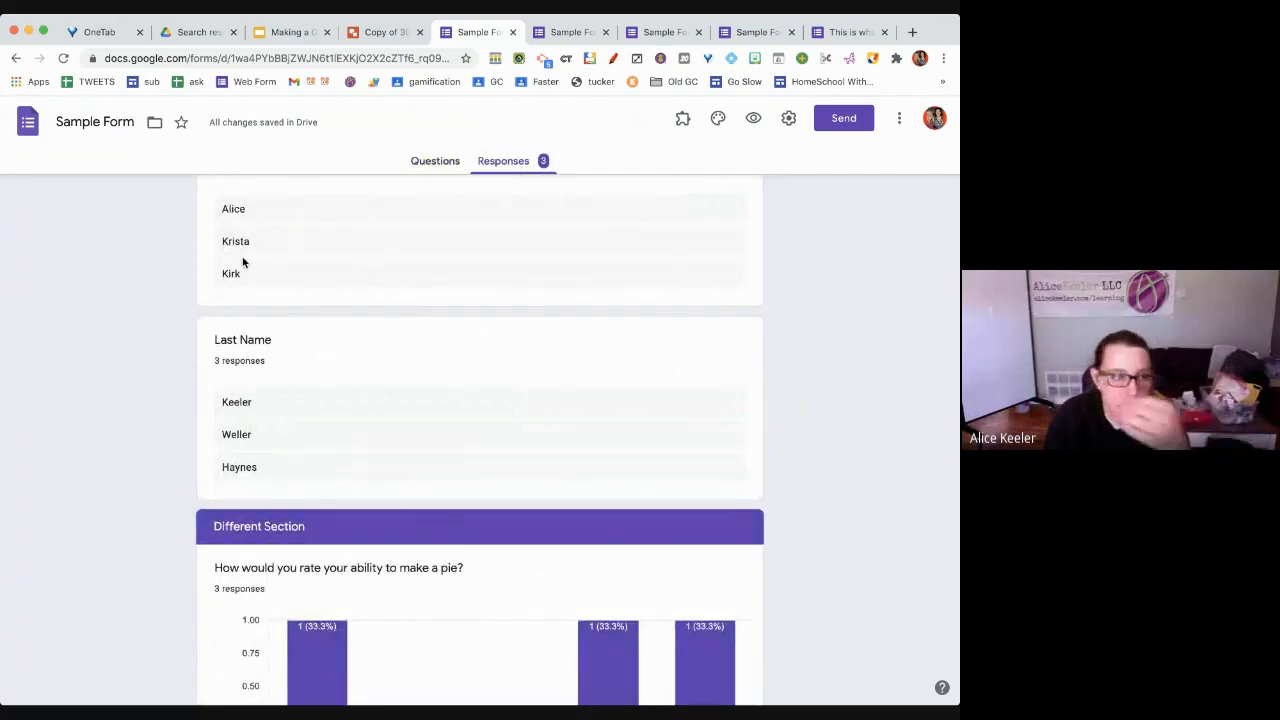
pyautogui.scroll(-1, 257, 391)
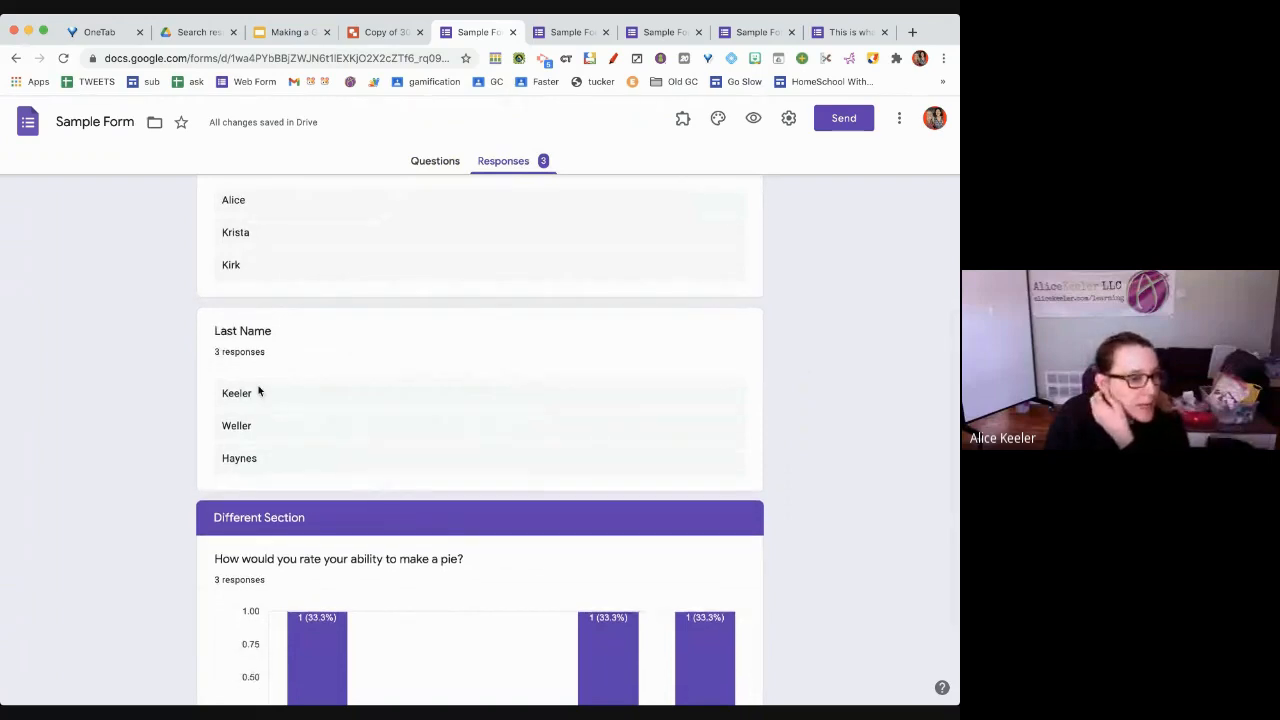
pyautogui.scroll(-3, 258, 390)
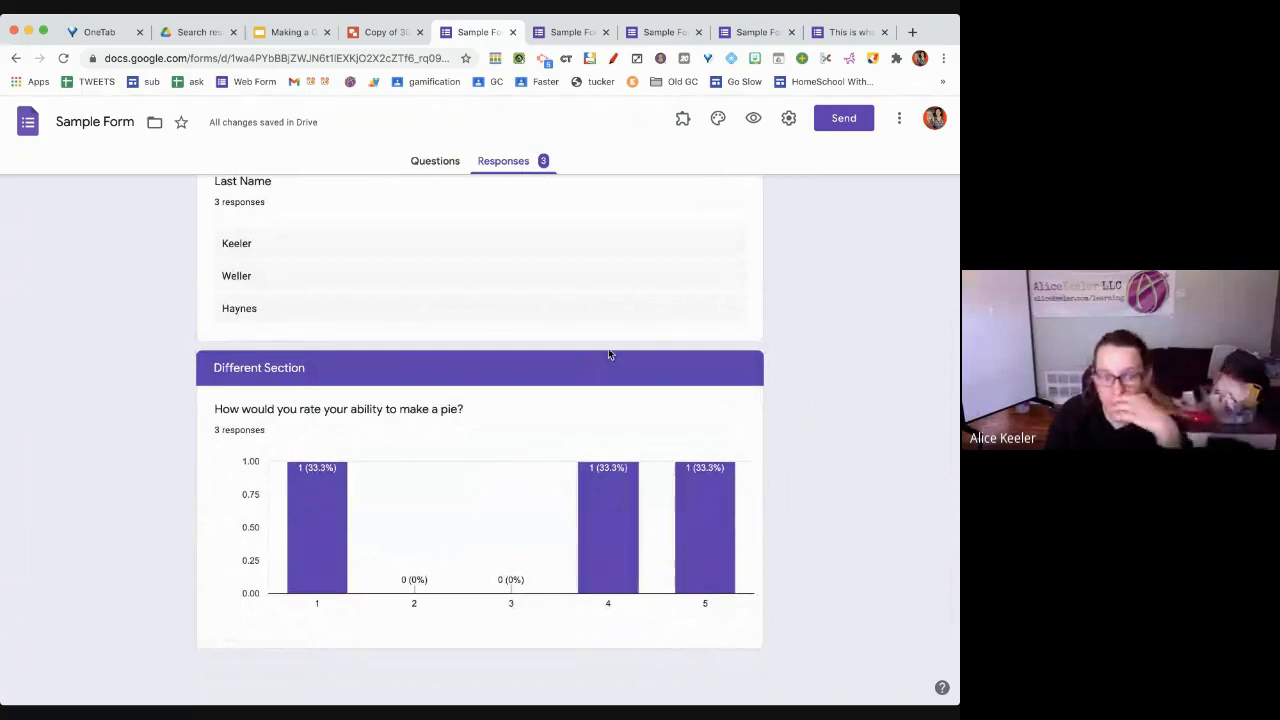
pyautogui.scroll(2, 608, 353)
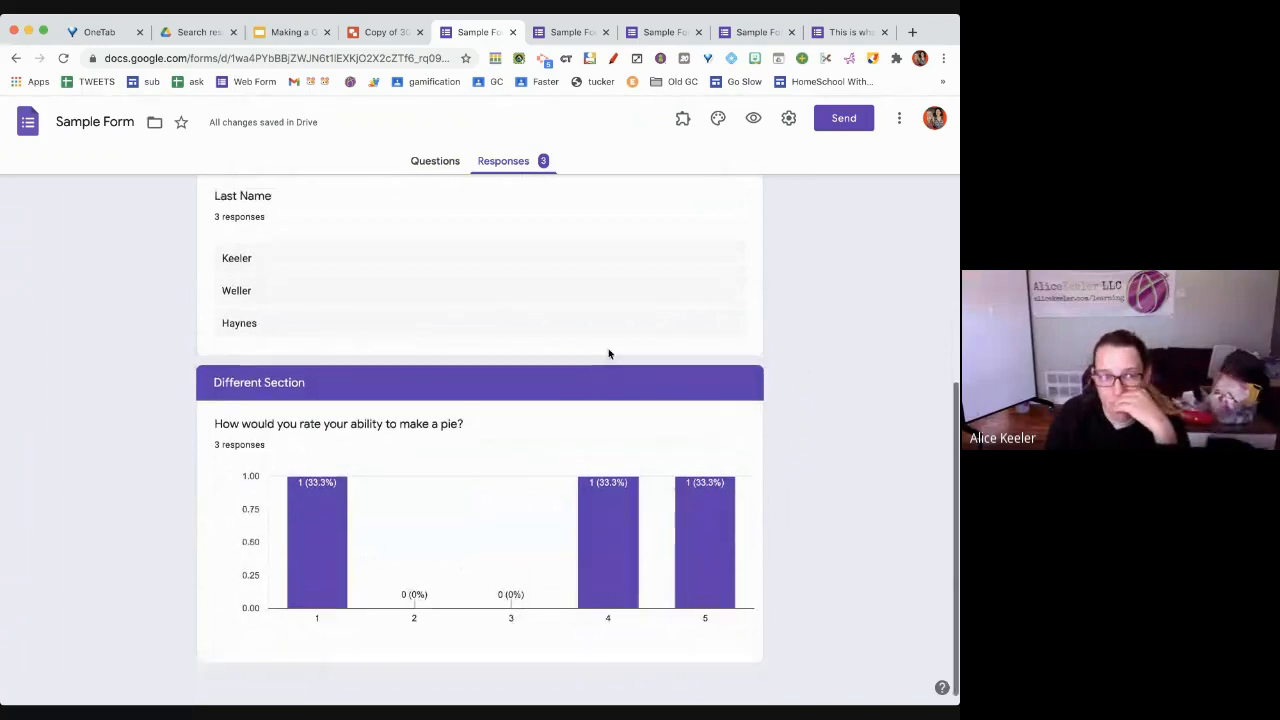
pyautogui.scroll(10, 608, 353)
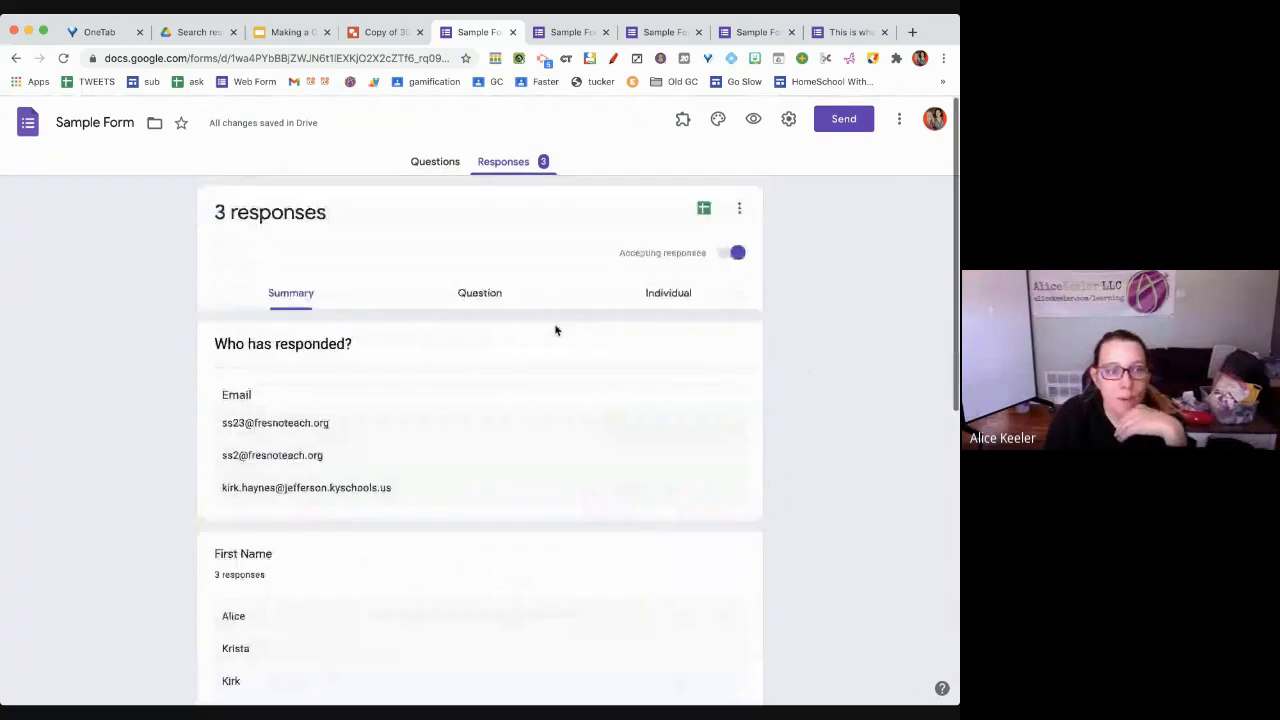
# View the responses question by question, flipping between the Questions and Responses tabs
pyautogui.click(480, 293)
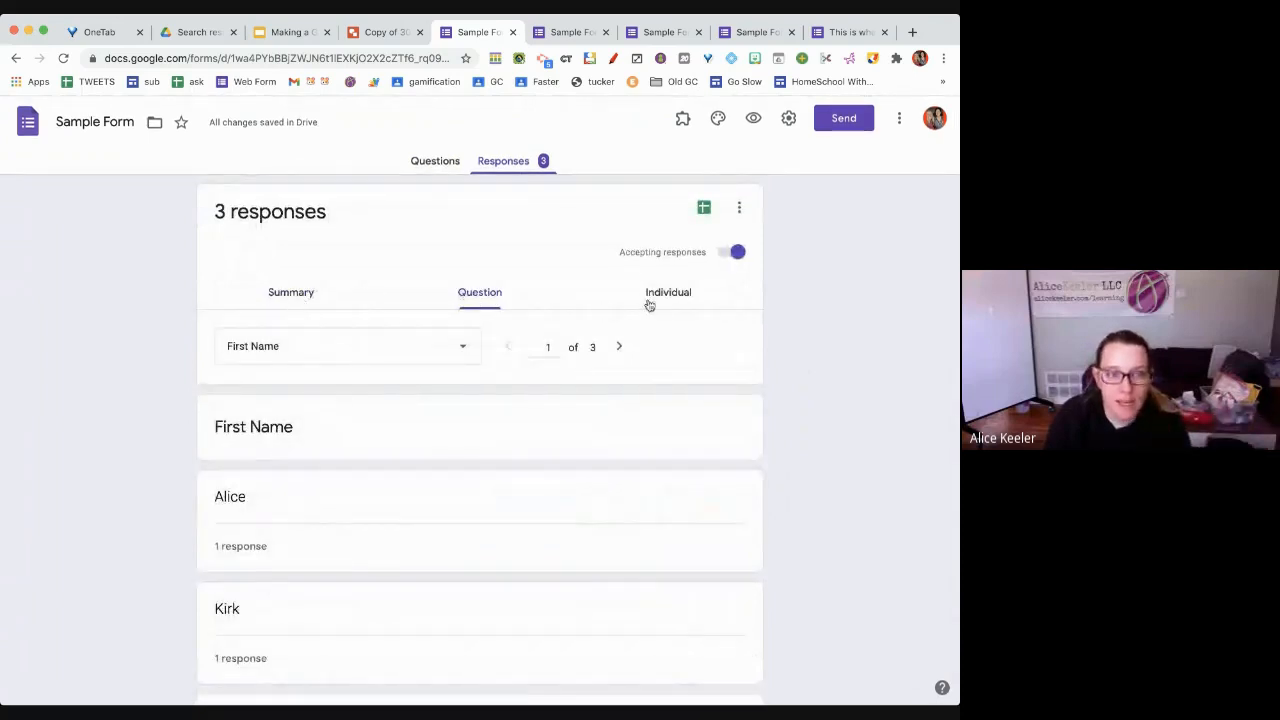
pyautogui.click(437, 166)
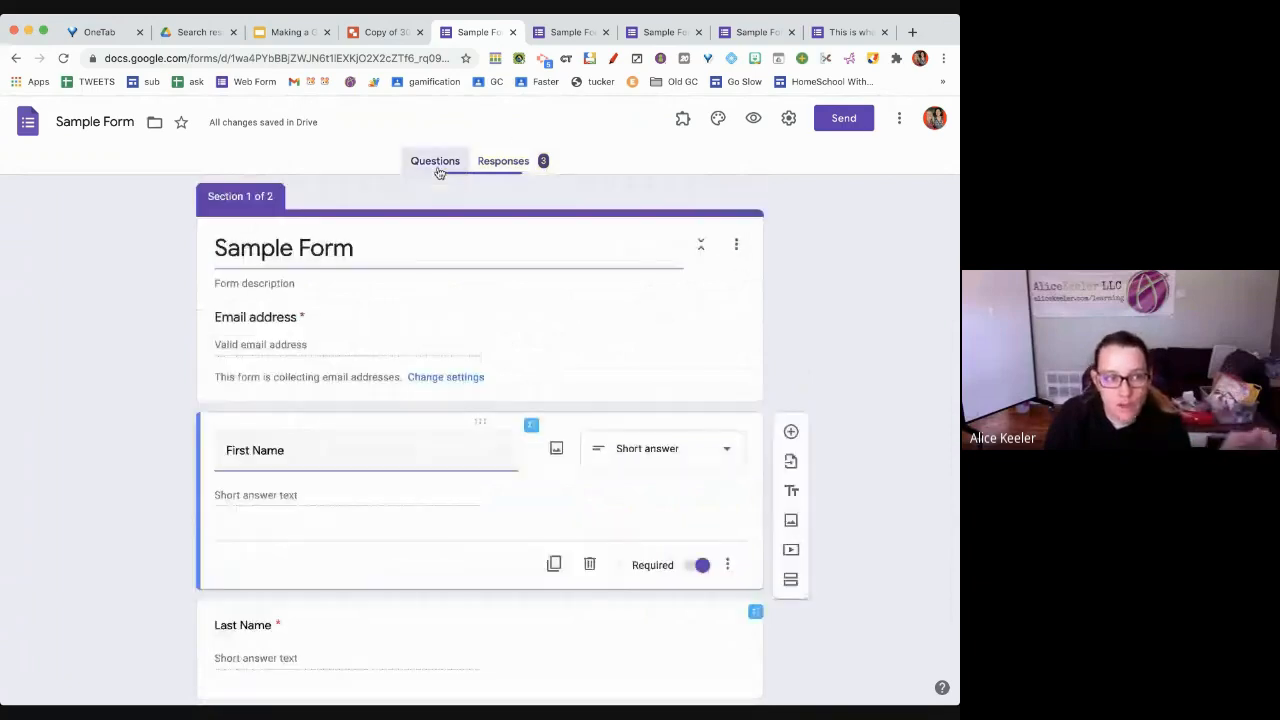
pyautogui.click(506, 162)
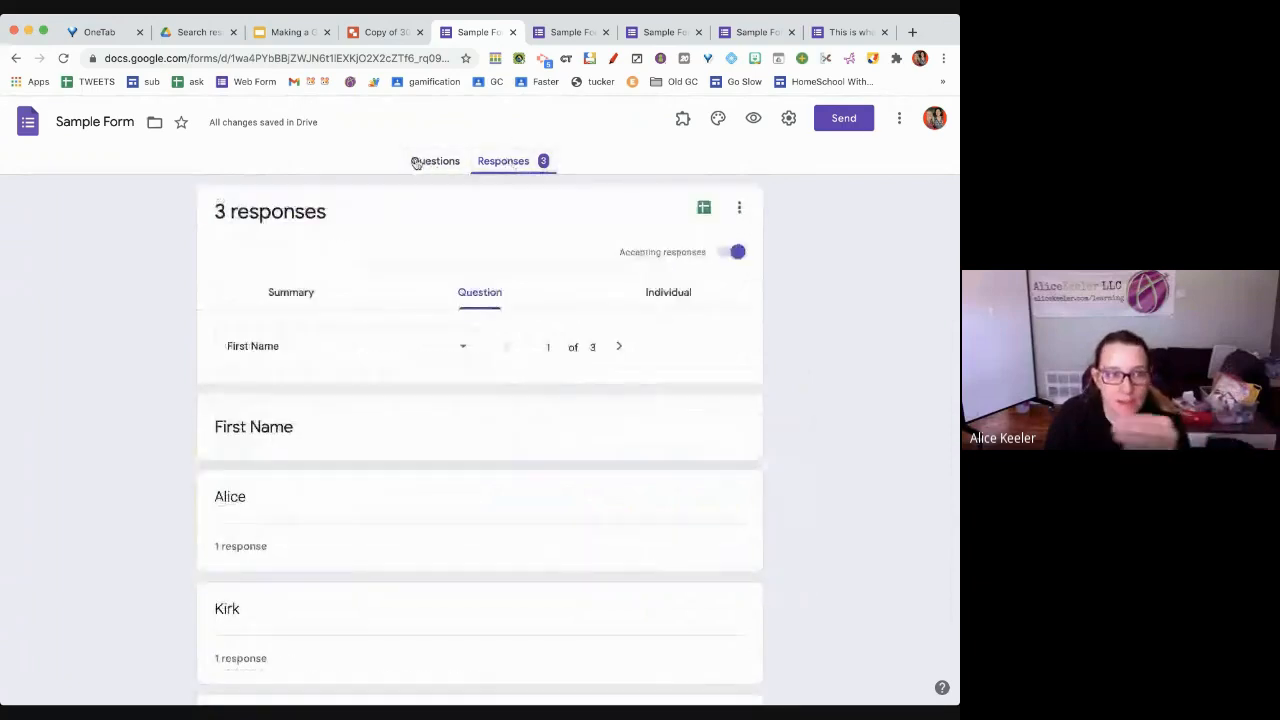
pyautogui.click(431, 163)
pyautogui.click(497, 165)
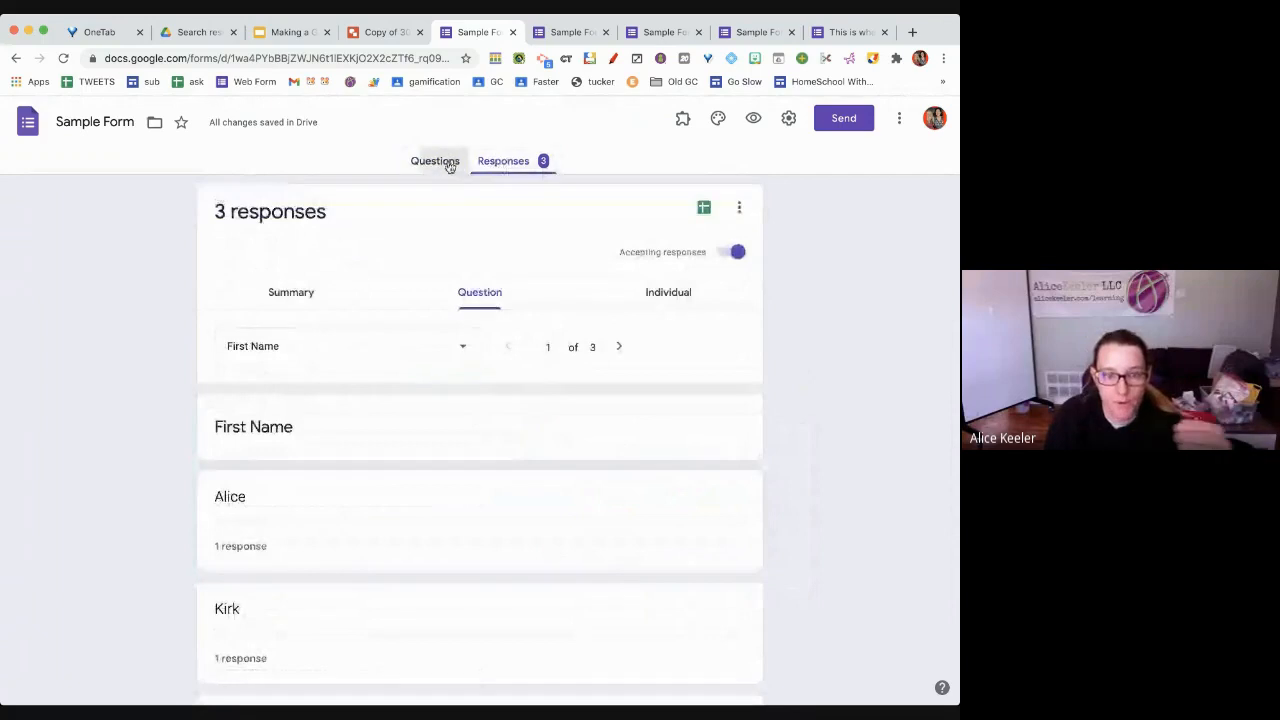
pyautogui.click(434, 163)
pyautogui.click(530, 166)
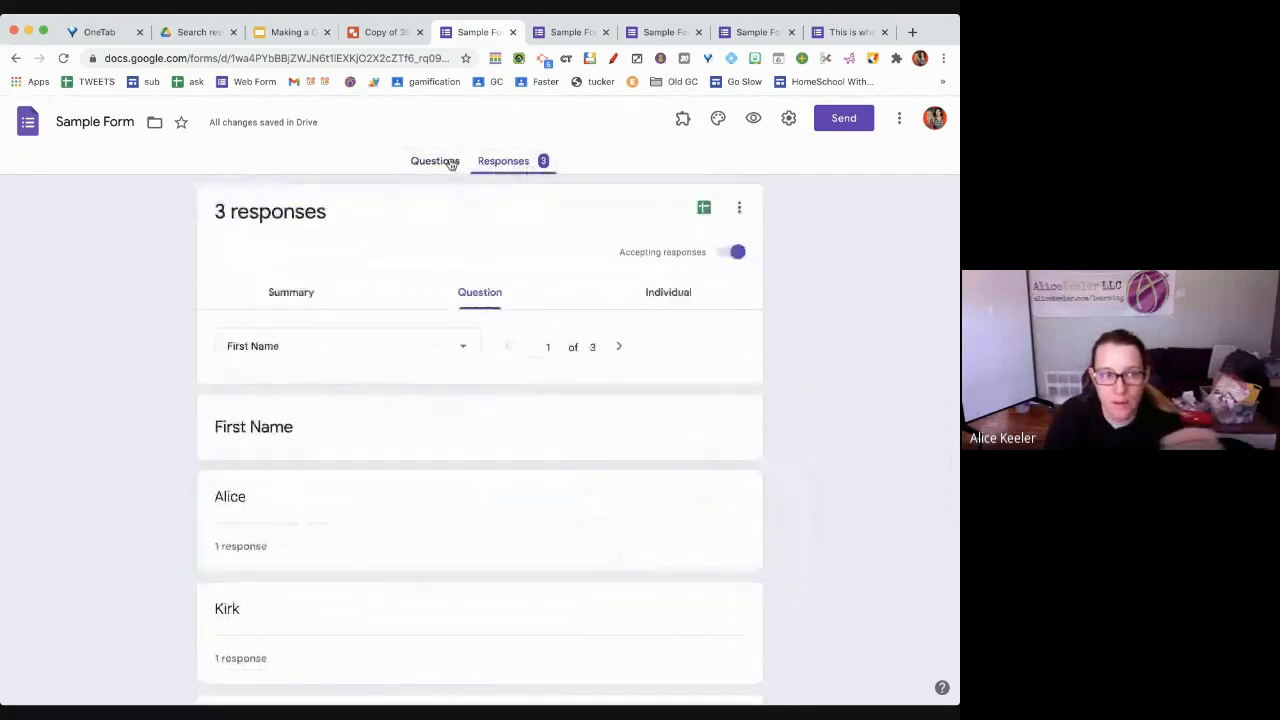
pyautogui.click(436, 163)
pyautogui.click(487, 167)
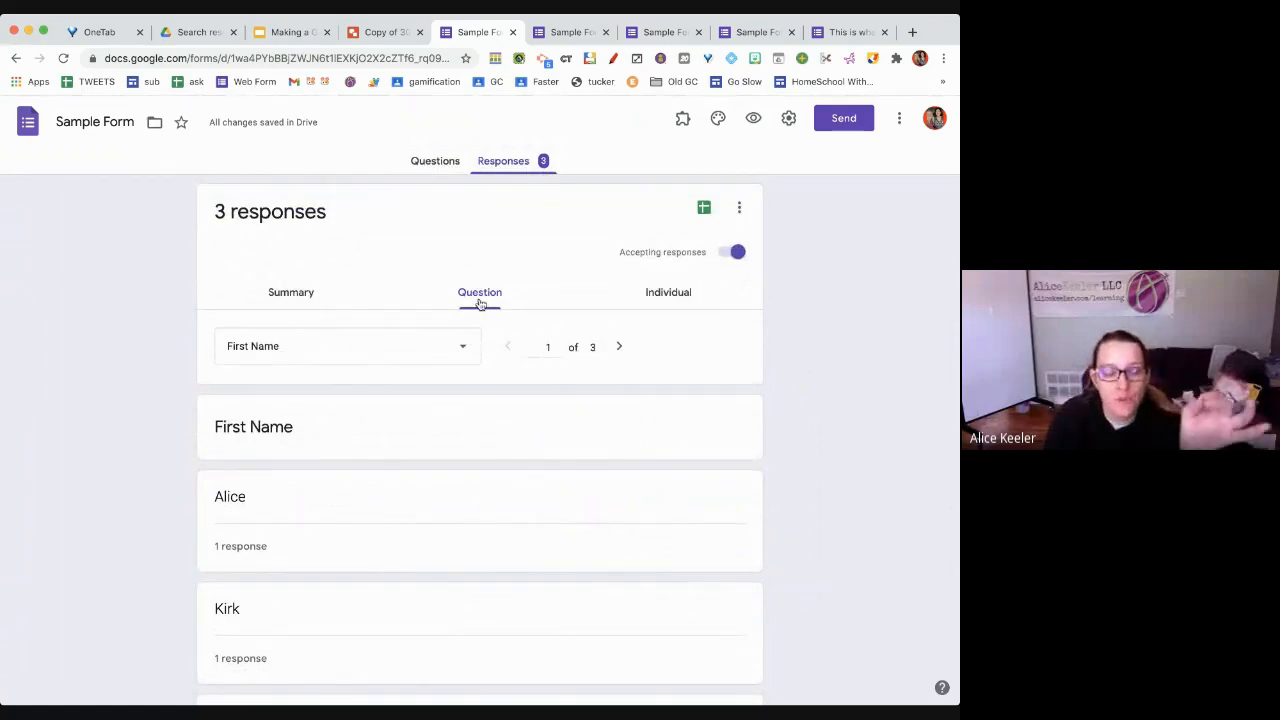
# Browse answers one respondent at a time via the respondent dropdown, then return to question editing
pyautogui.click(672, 297)
pyautogui.scroll(-4, 491, 505)
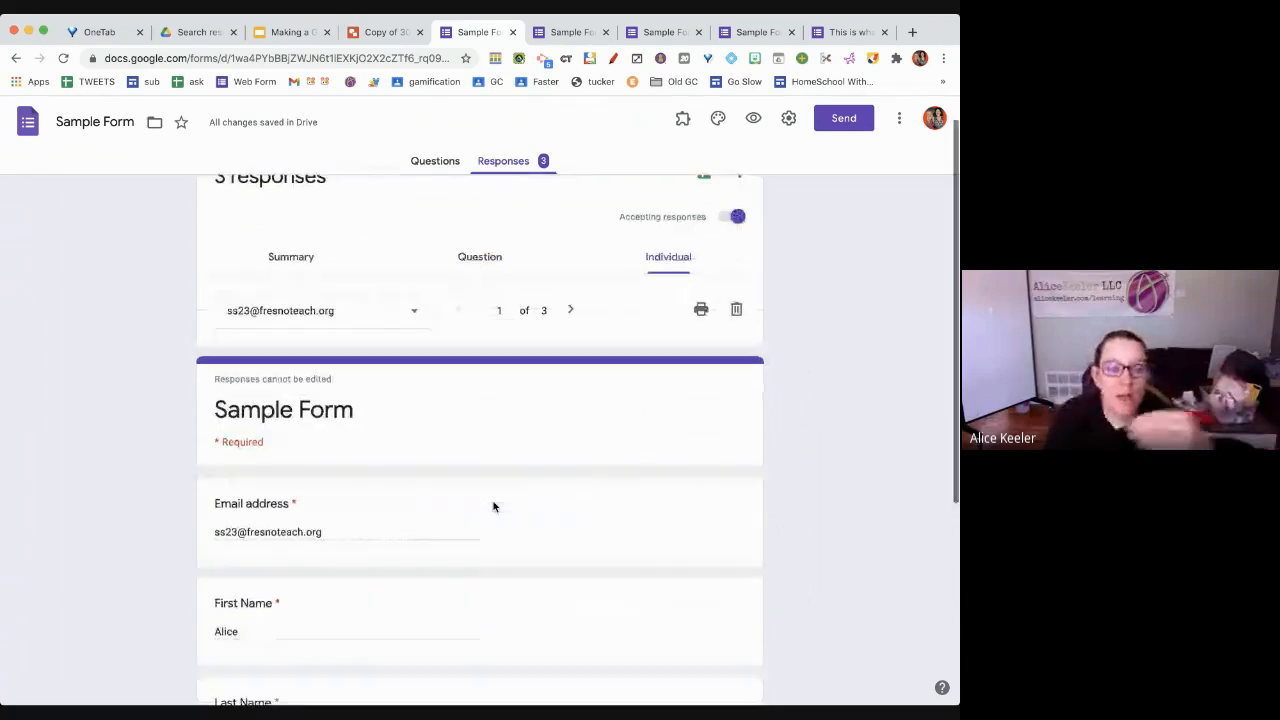
pyautogui.scroll(1, 493, 505)
pyautogui.scroll(2, 493, 506)
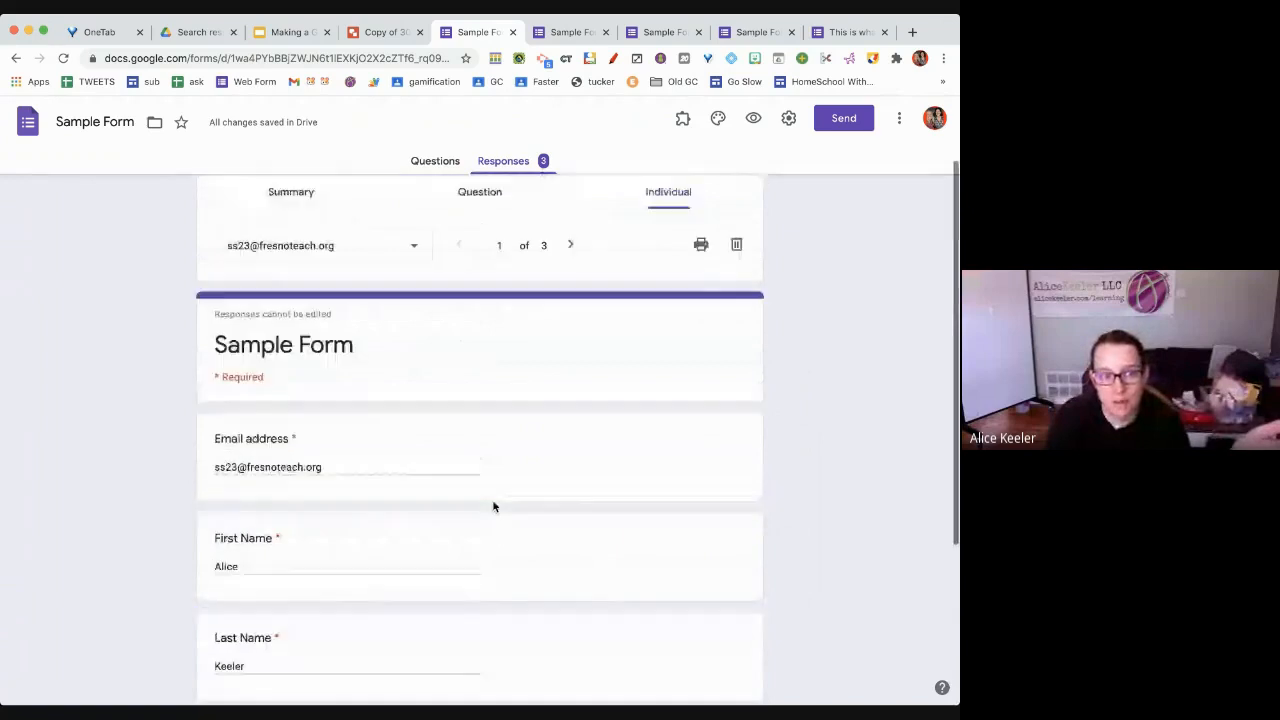
pyautogui.click(409, 241)
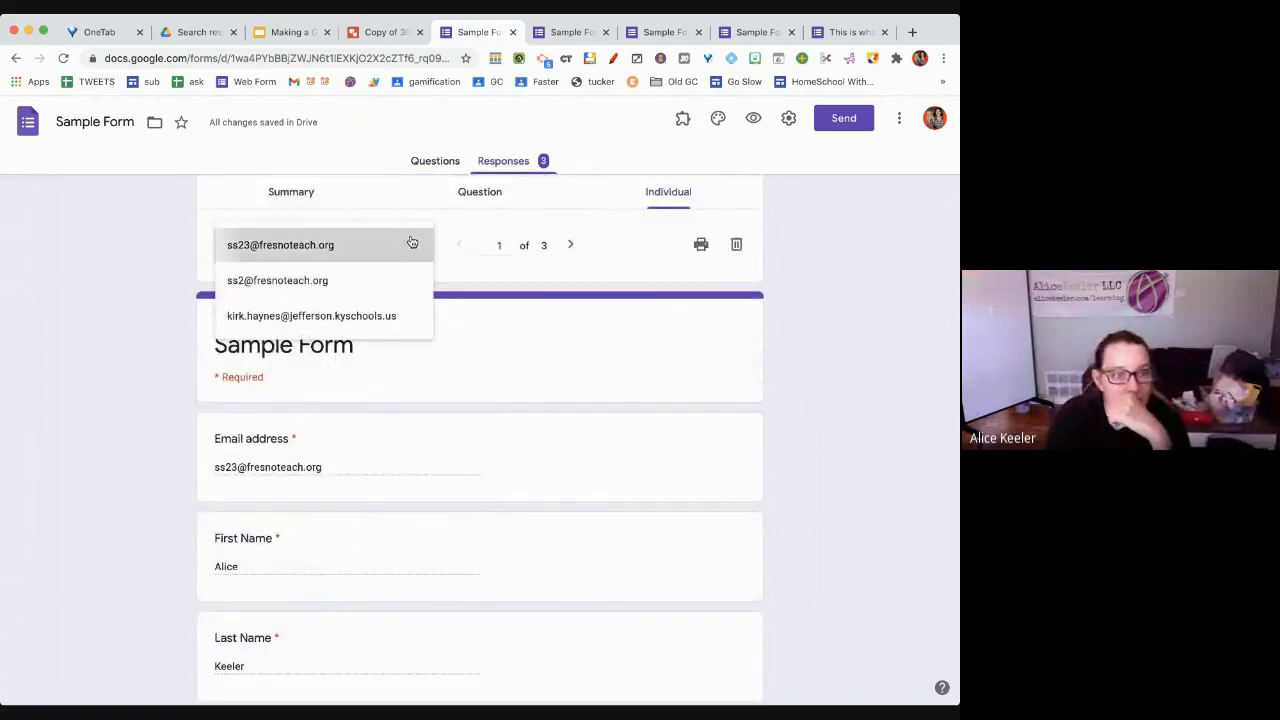
pyautogui.click(411, 243)
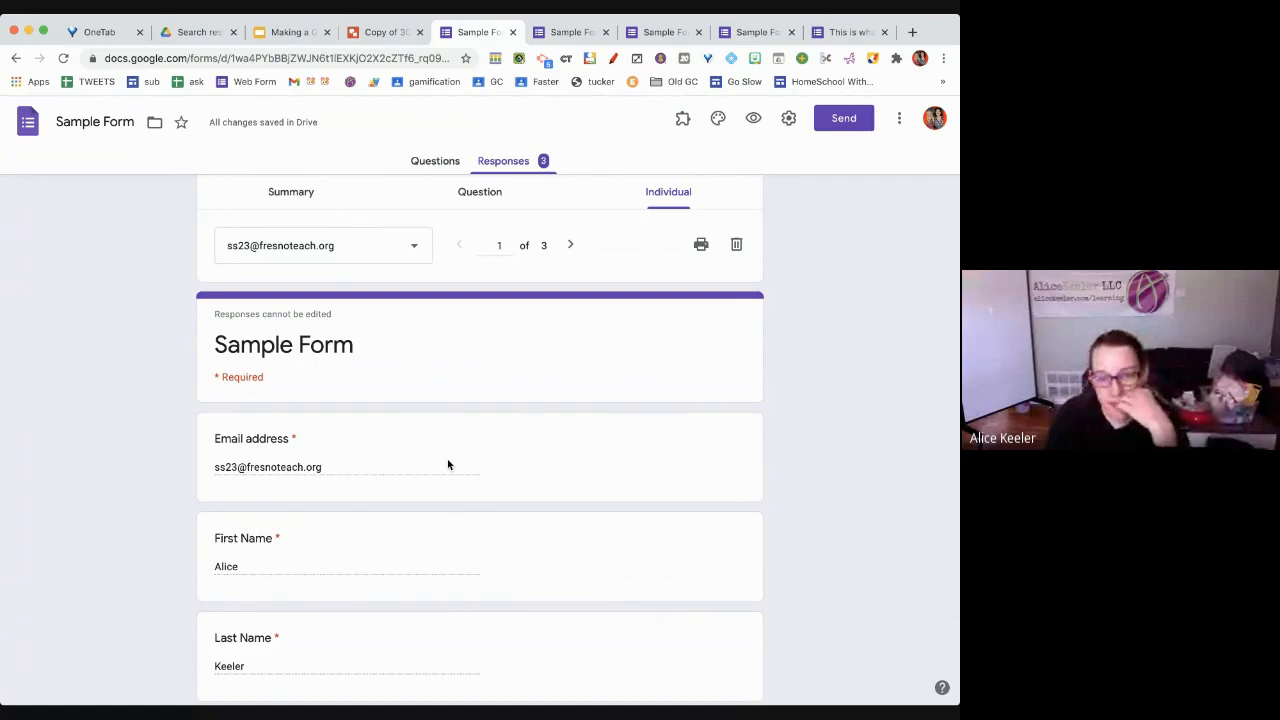
pyautogui.scroll(1, 448, 464)
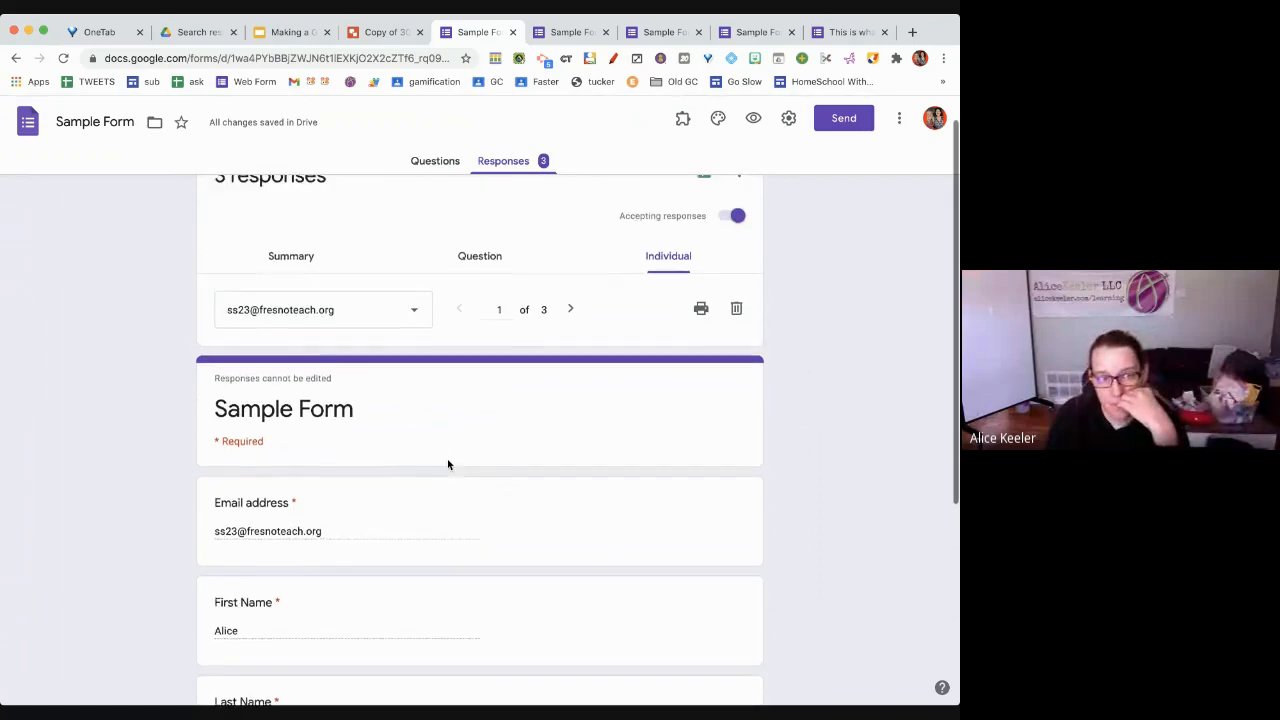
pyautogui.click(435, 166)
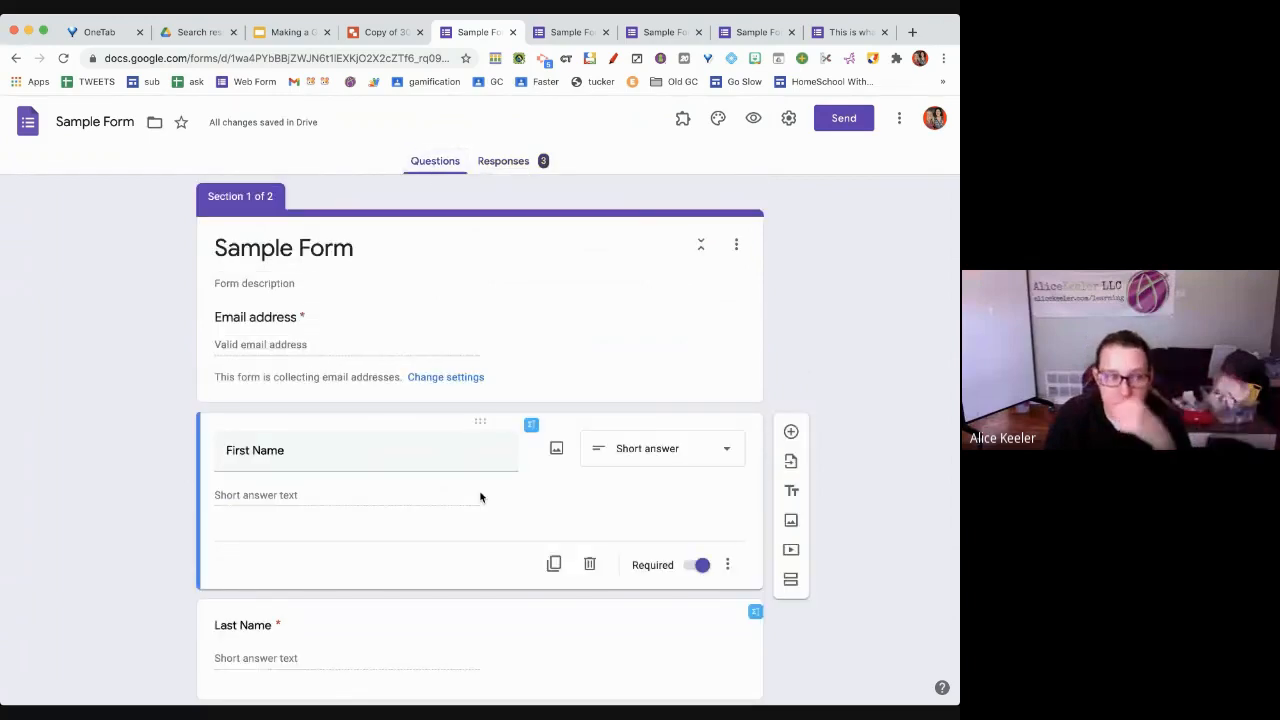
# Select the Last Name question card, then switch to the 'This is what my form is named in Drive' form
pyautogui.scroll(-3, 440, 558)
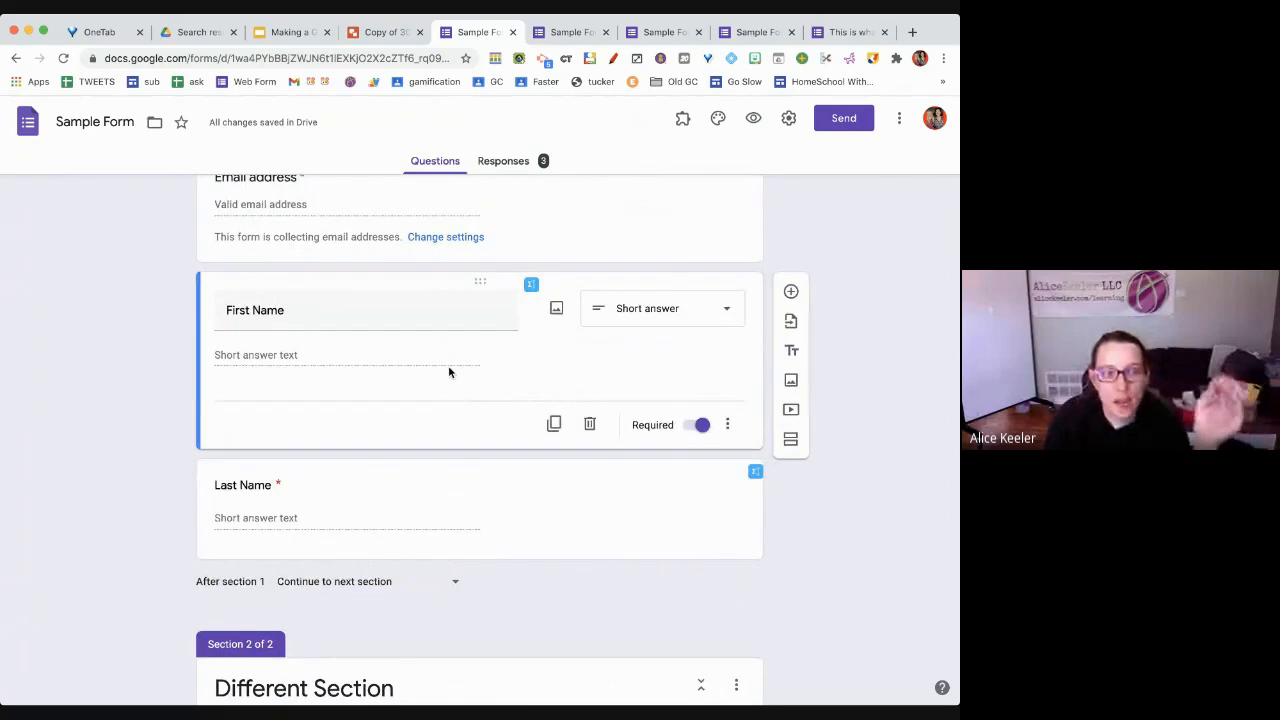
pyautogui.click(437, 490)
pyautogui.click(432, 362)
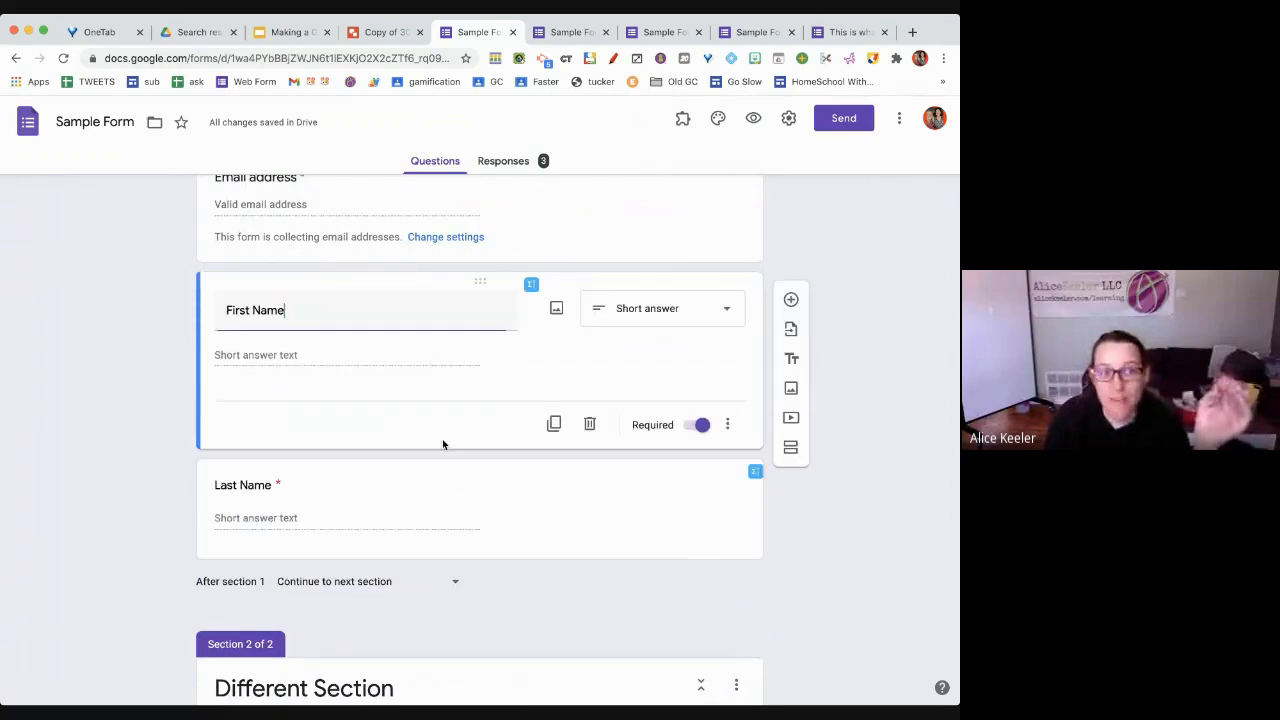
pyautogui.click(447, 477)
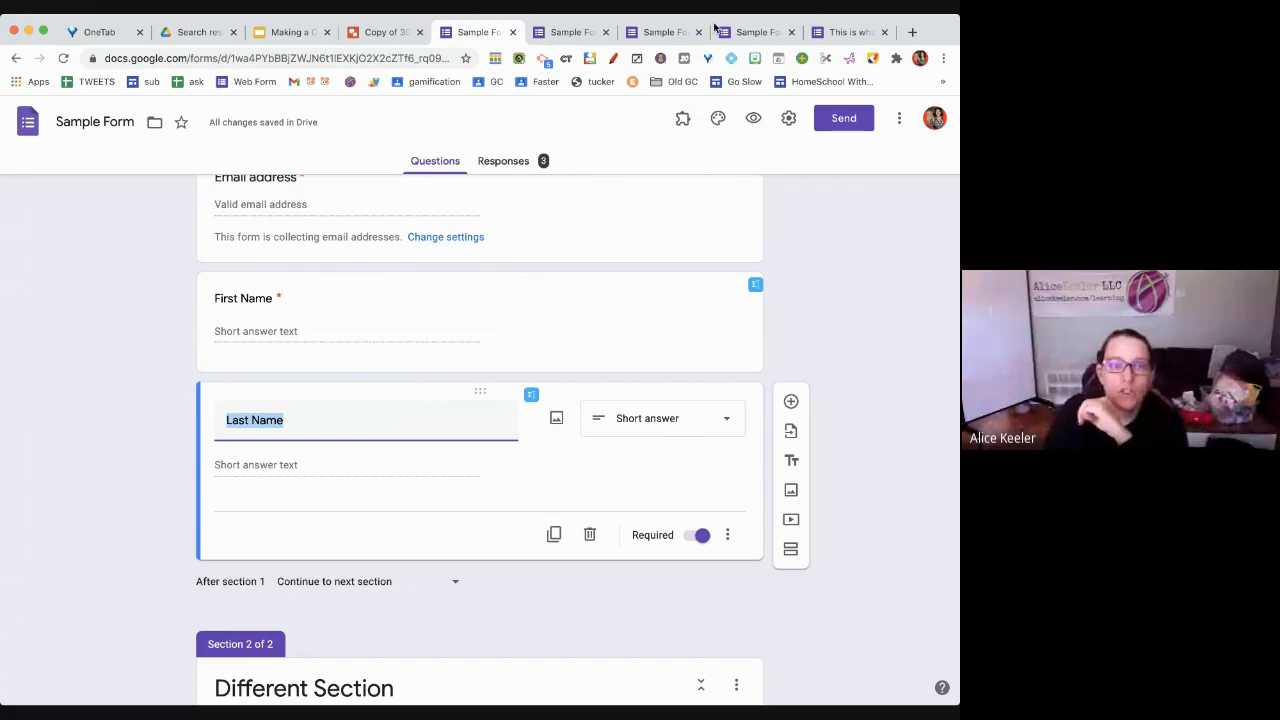
pyautogui.click(833, 32)
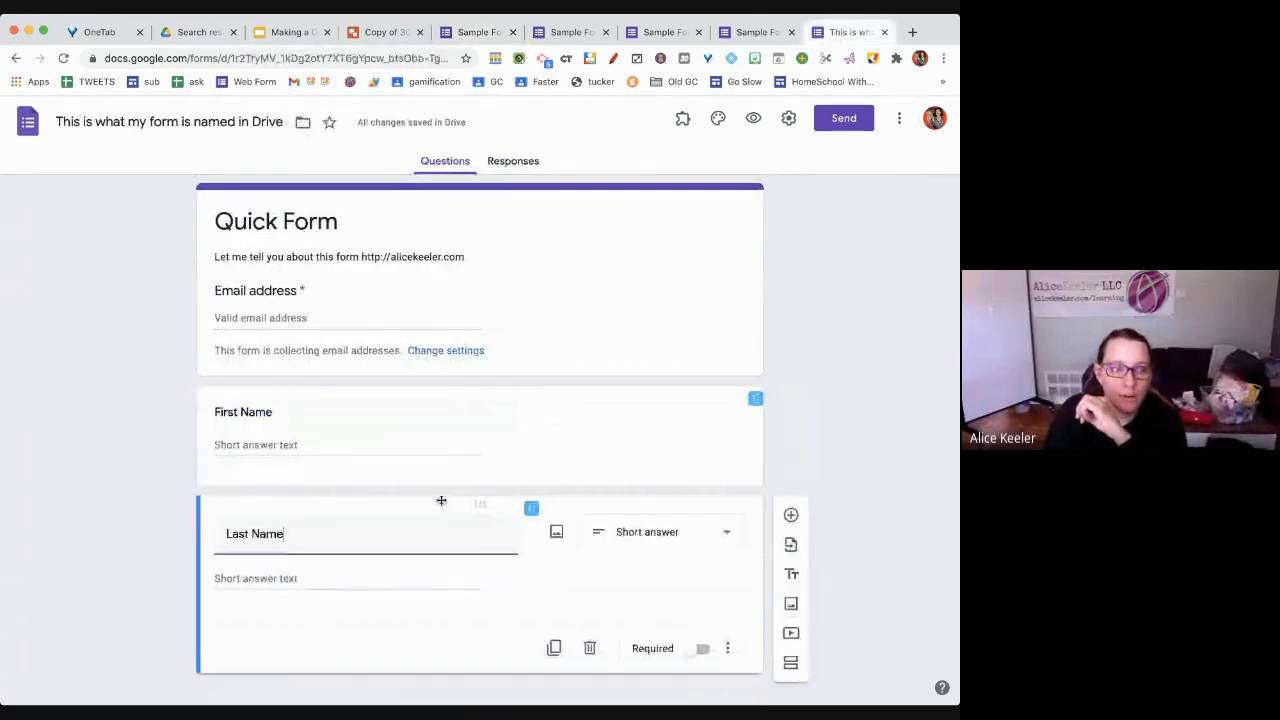
# Add a new required question titled 'Last Name' below the existing one
pyautogui.scroll(-1, 441, 500)
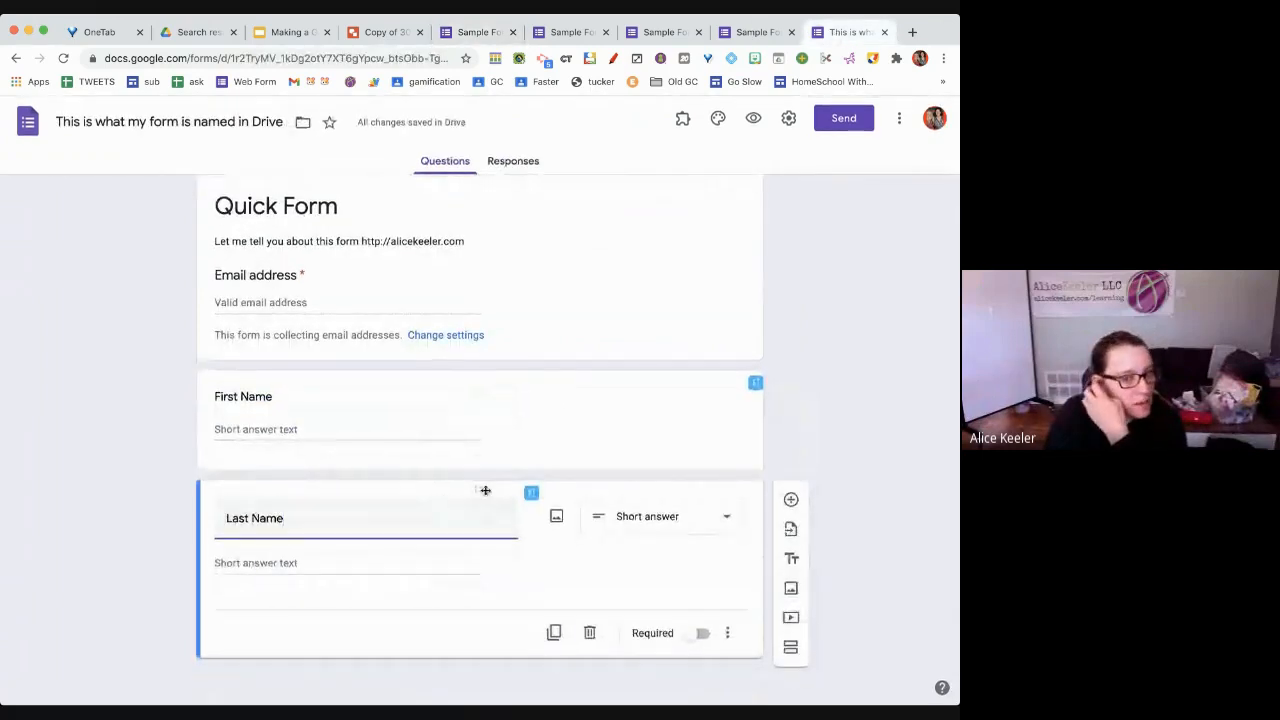
pyautogui.click(787, 507)
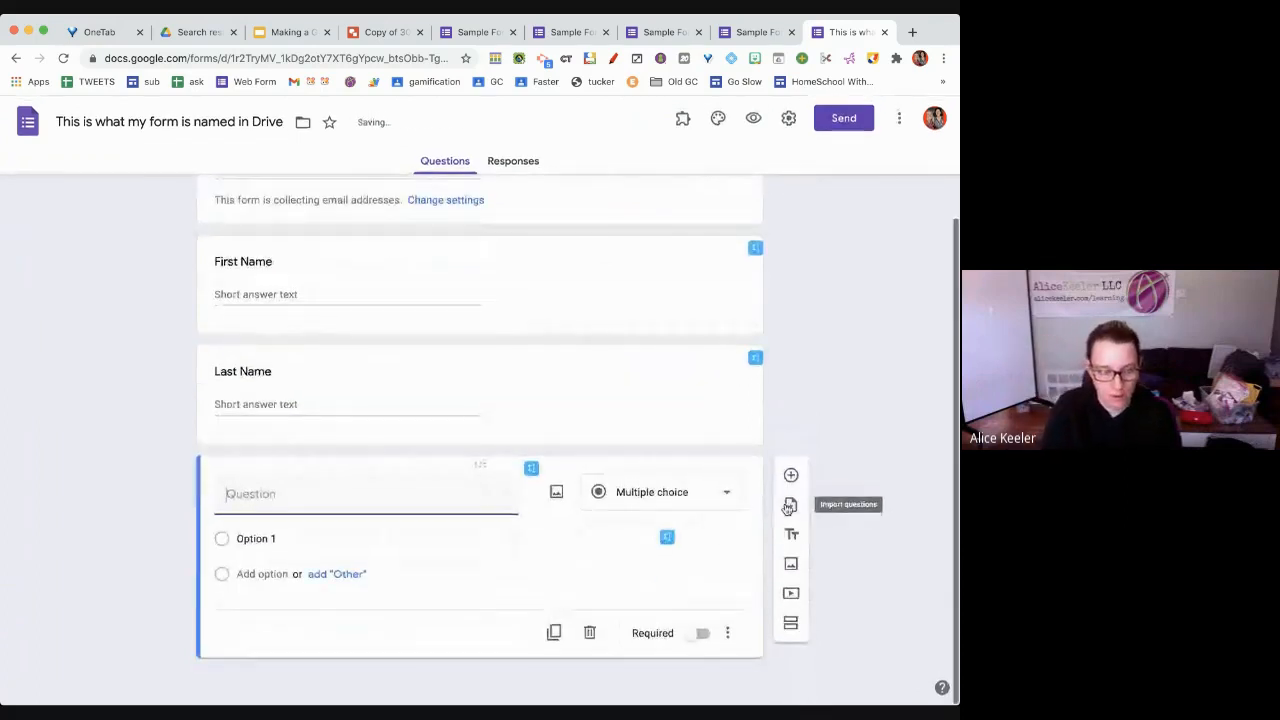
pyautogui.write('Last Name')
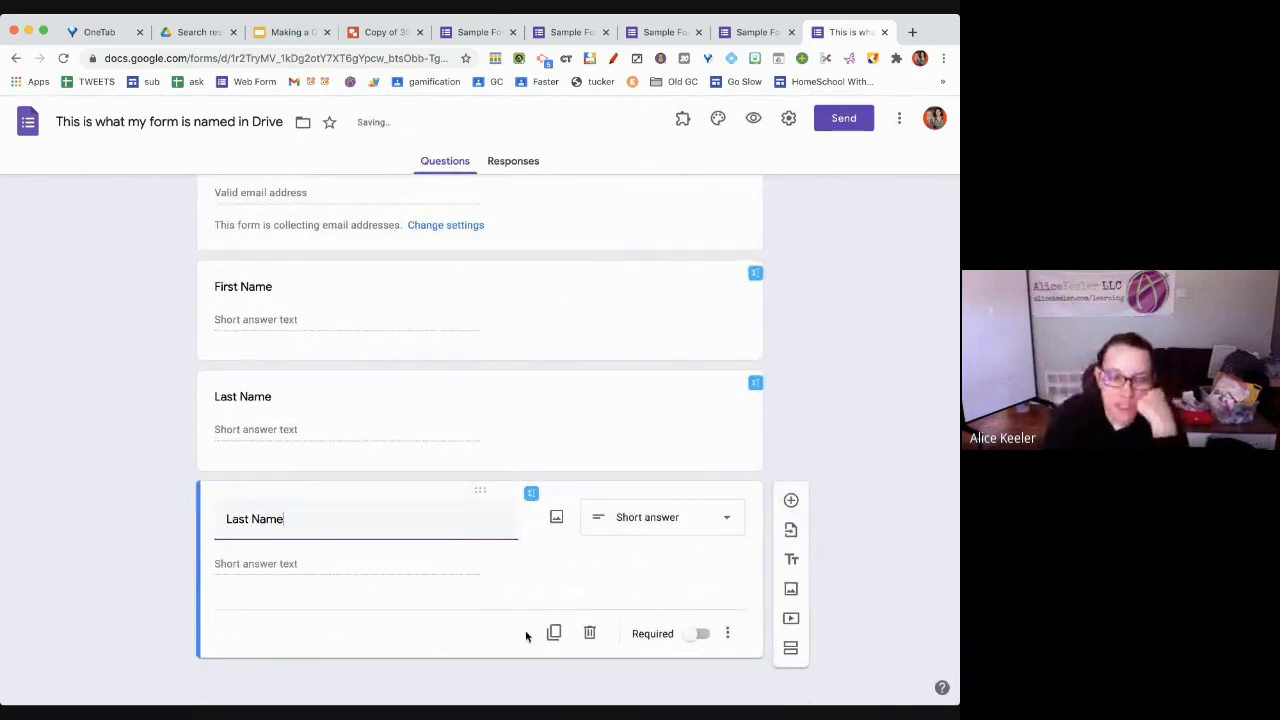
pyautogui.click(692, 638)
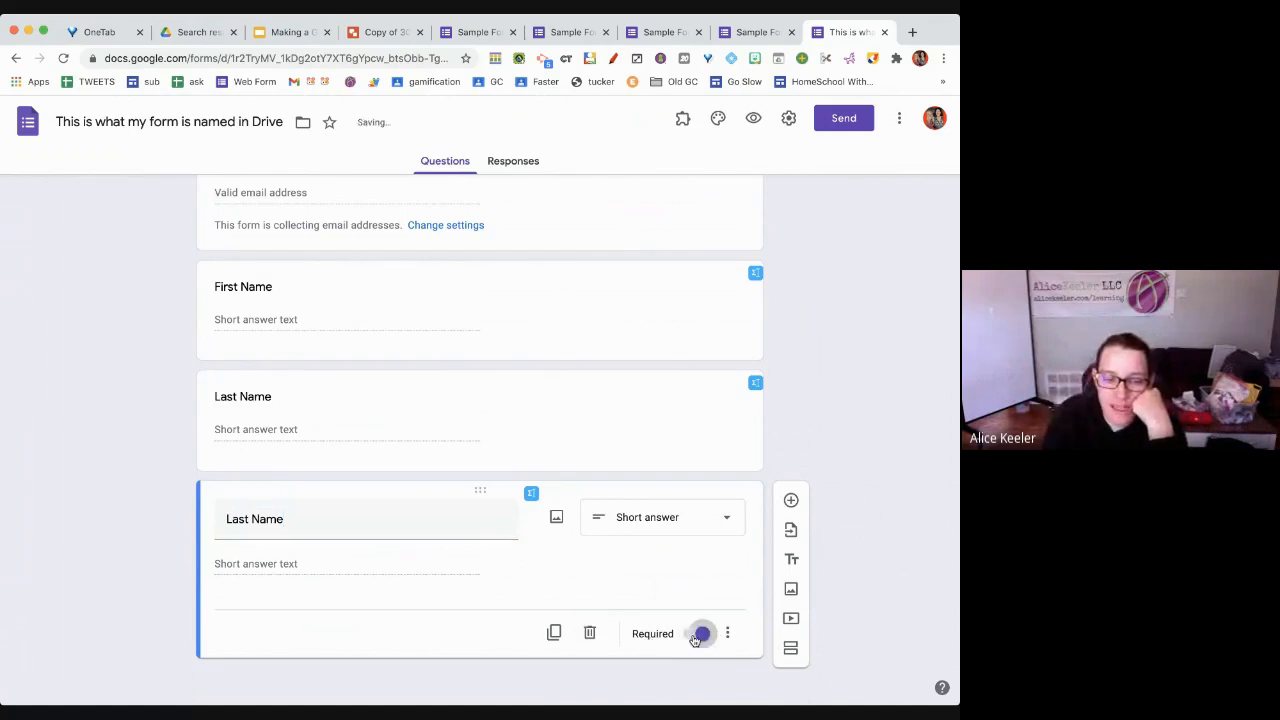
pyautogui.click(697, 636)
pyautogui.click(697, 636)
pyautogui.click(697, 636)
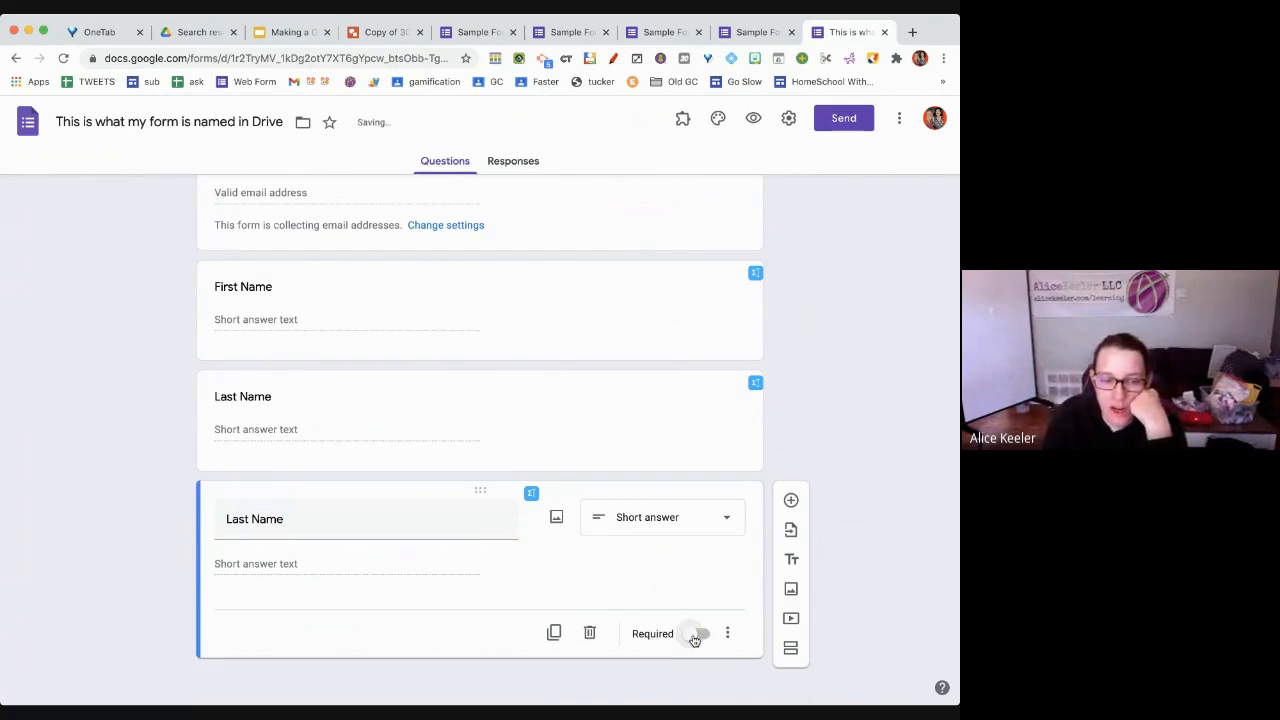
pyautogui.click(695, 638)
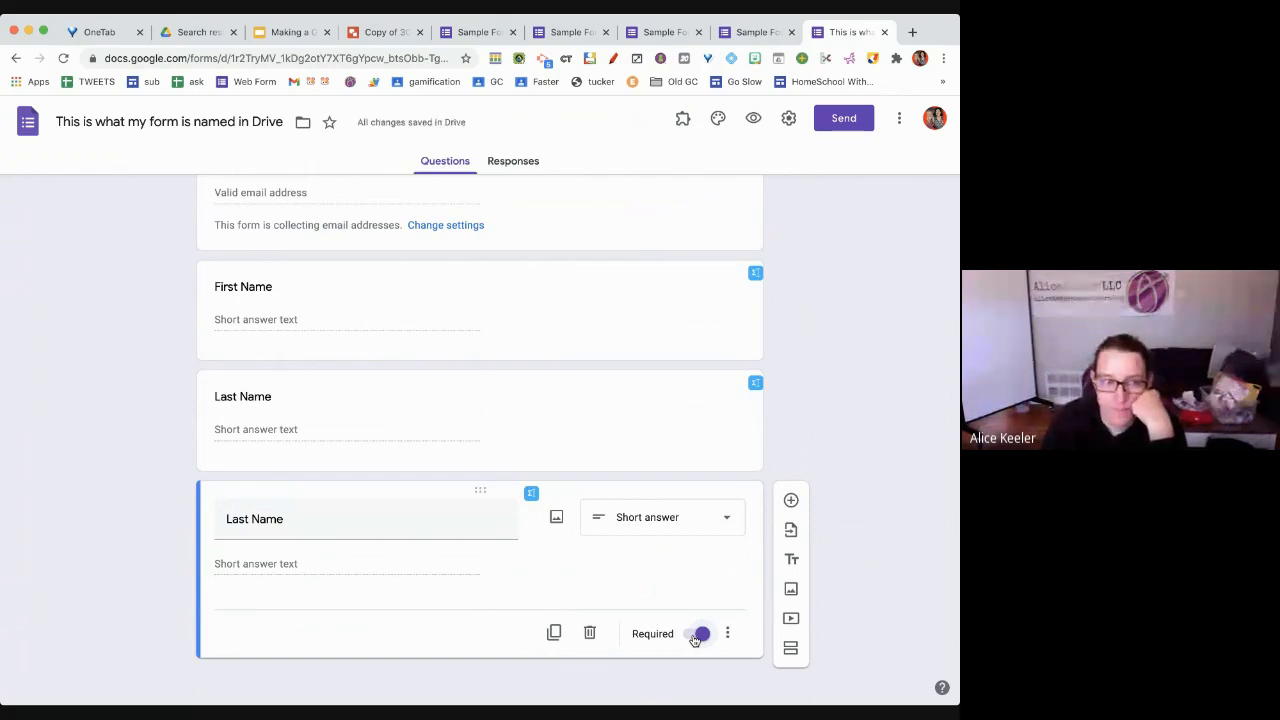
# Delete the old optional Last Name question and make First Name required
pyautogui.click(652, 444)
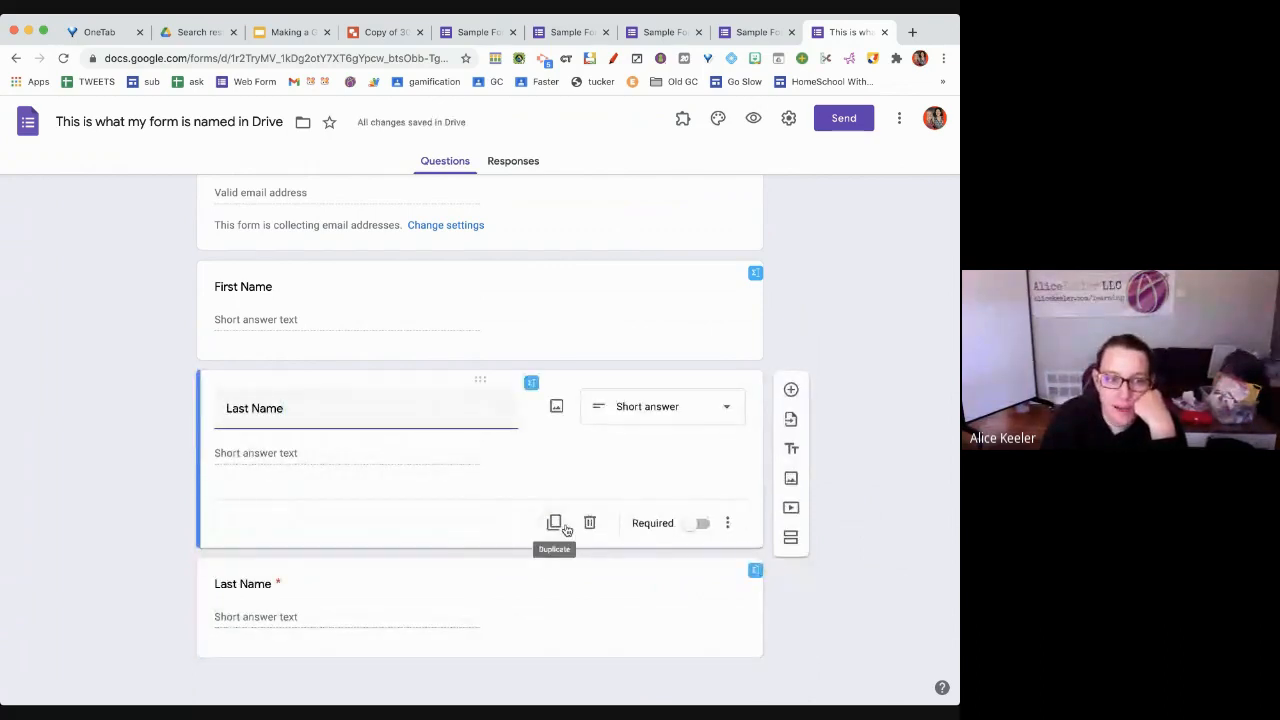
pyautogui.click(592, 525)
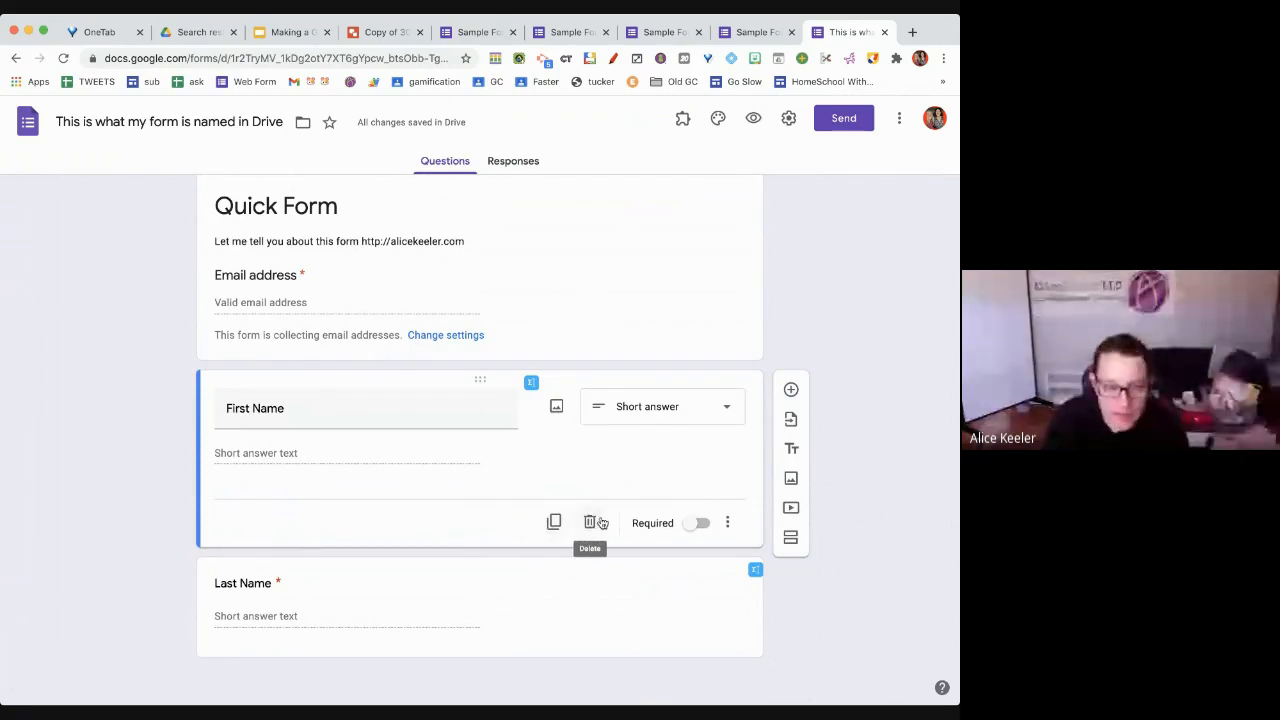
pyautogui.click(697, 524)
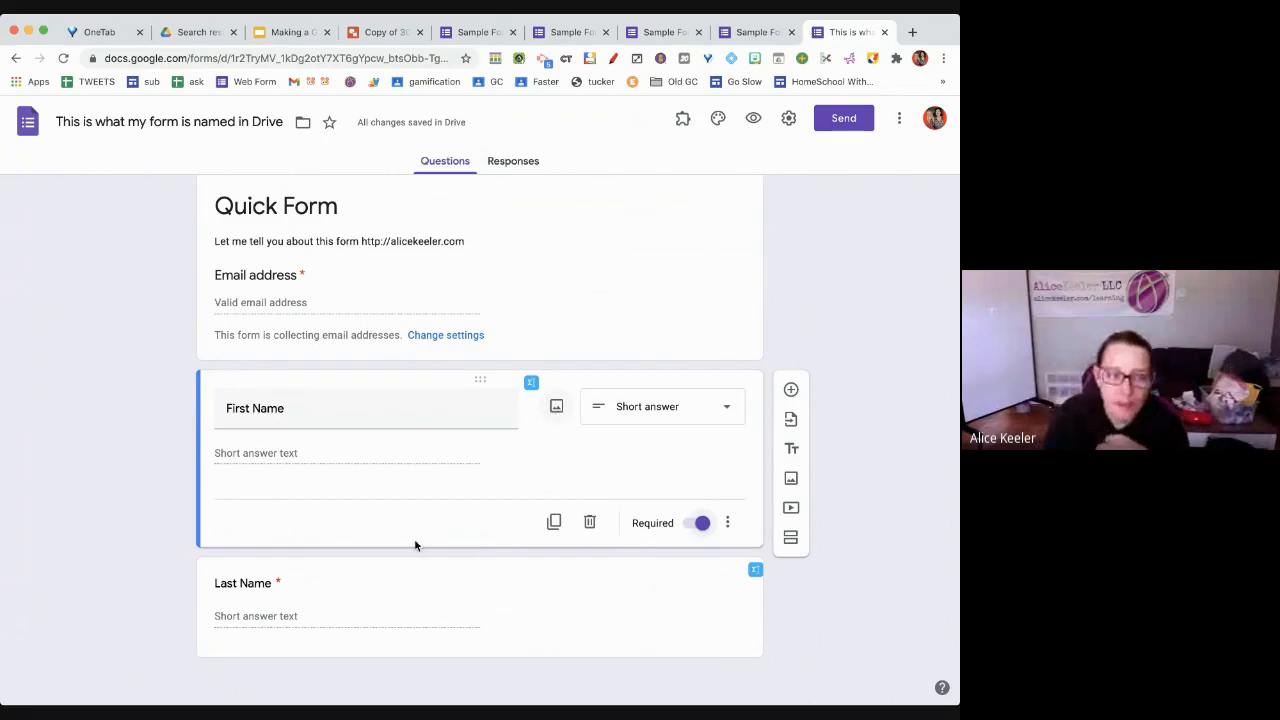
pyautogui.click(405, 617)
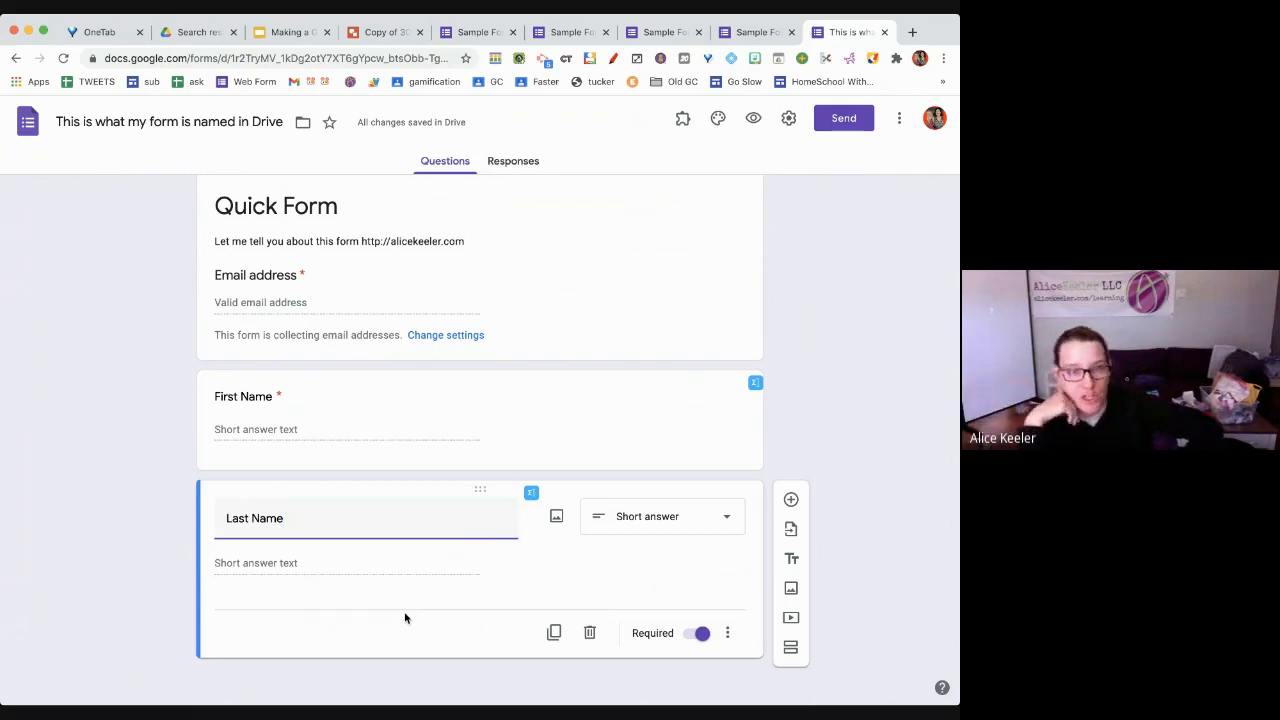
pyautogui.click(900, 120)
pyautogui.click(891, 548)
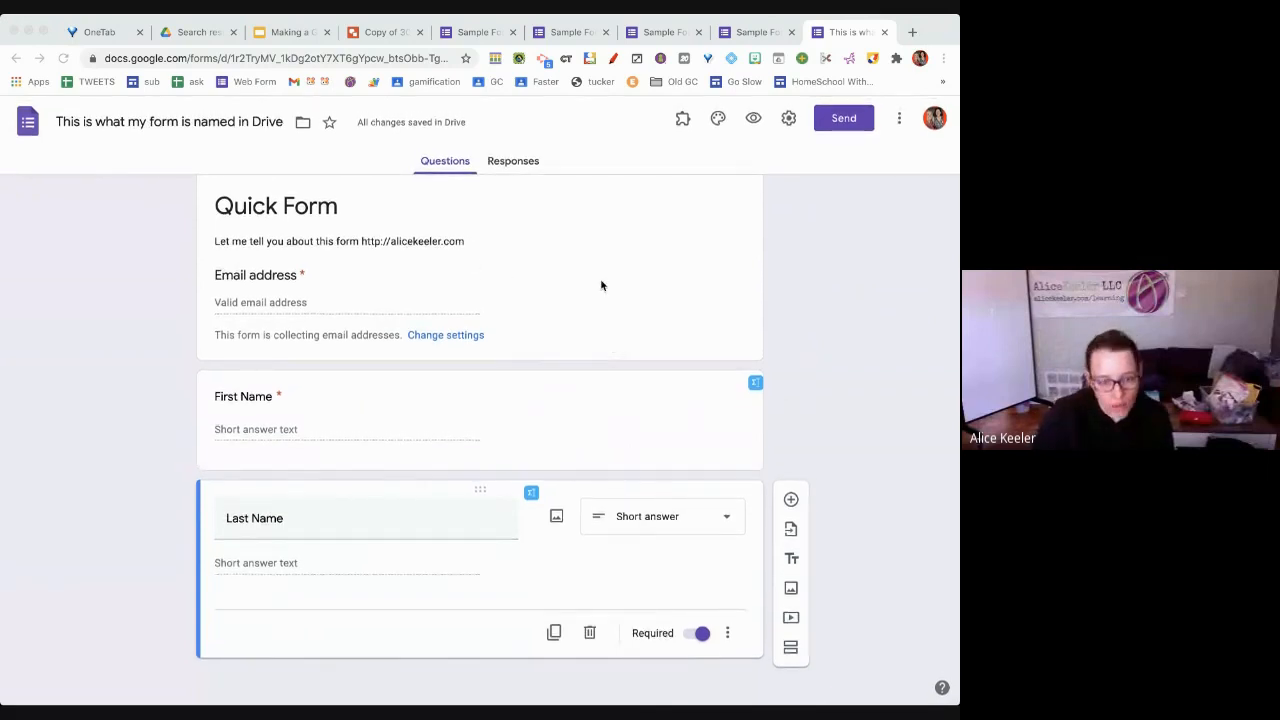
# Start a new form from forms.new and title it 'This is a sample'
pyautogui.click(912, 32)
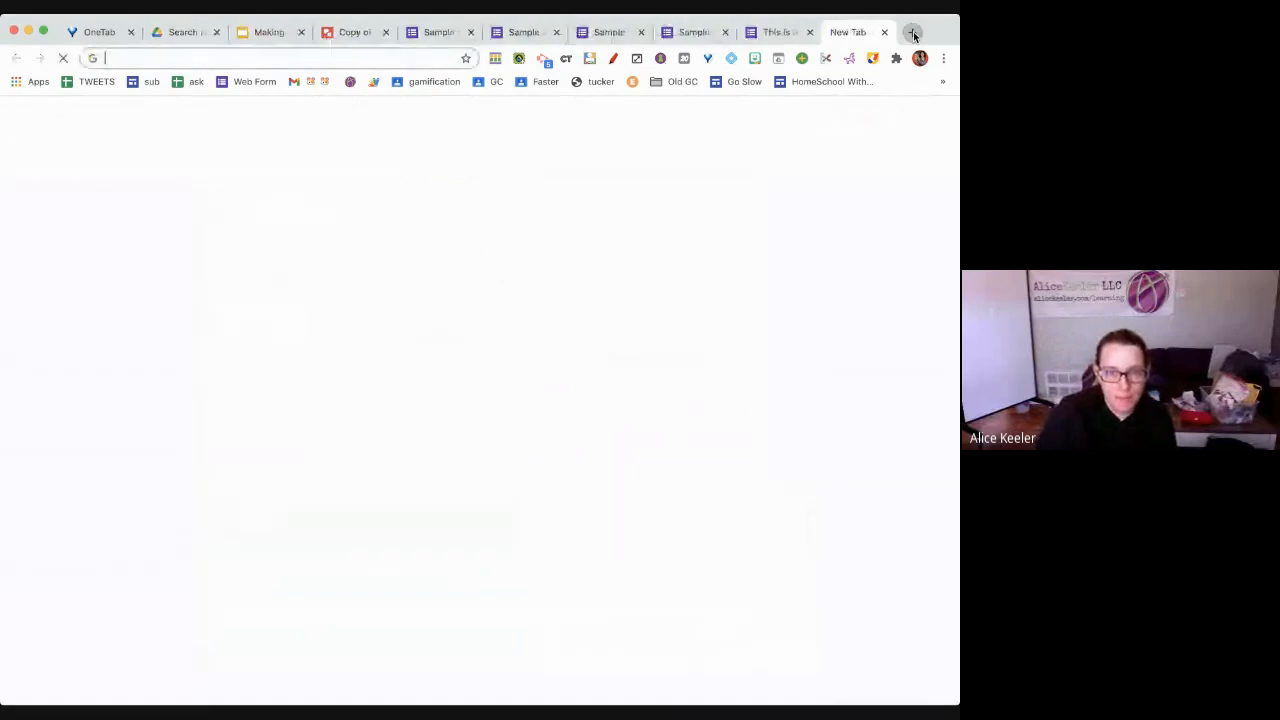
pyautogui.press('Return')
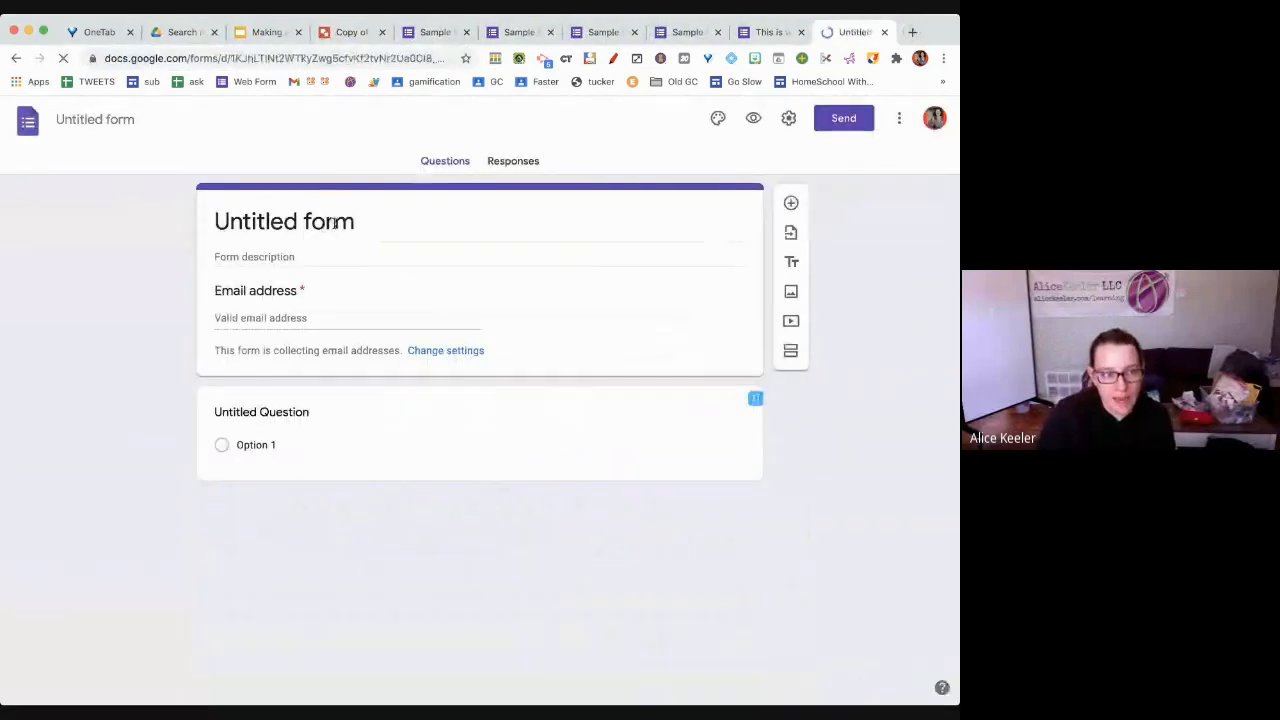
pyautogui.click(334, 223)
pyautogui.write('This is a sample')
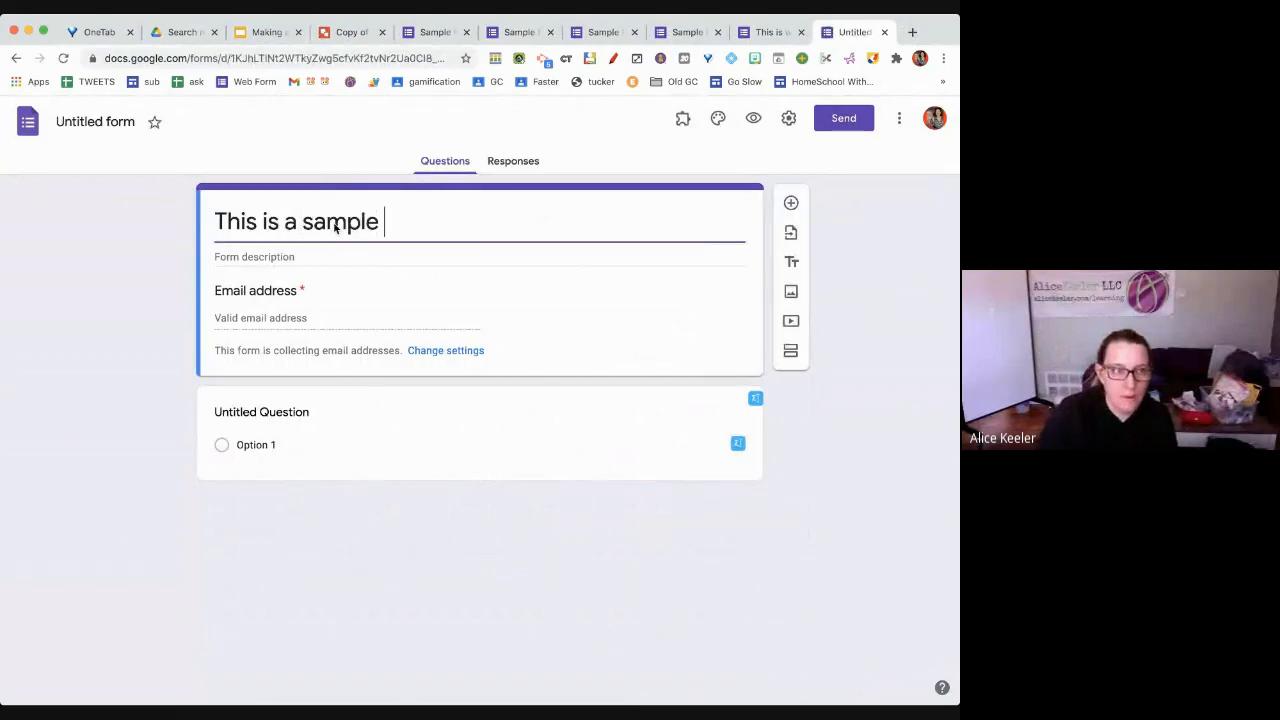
pyautogui.click(103, 127)
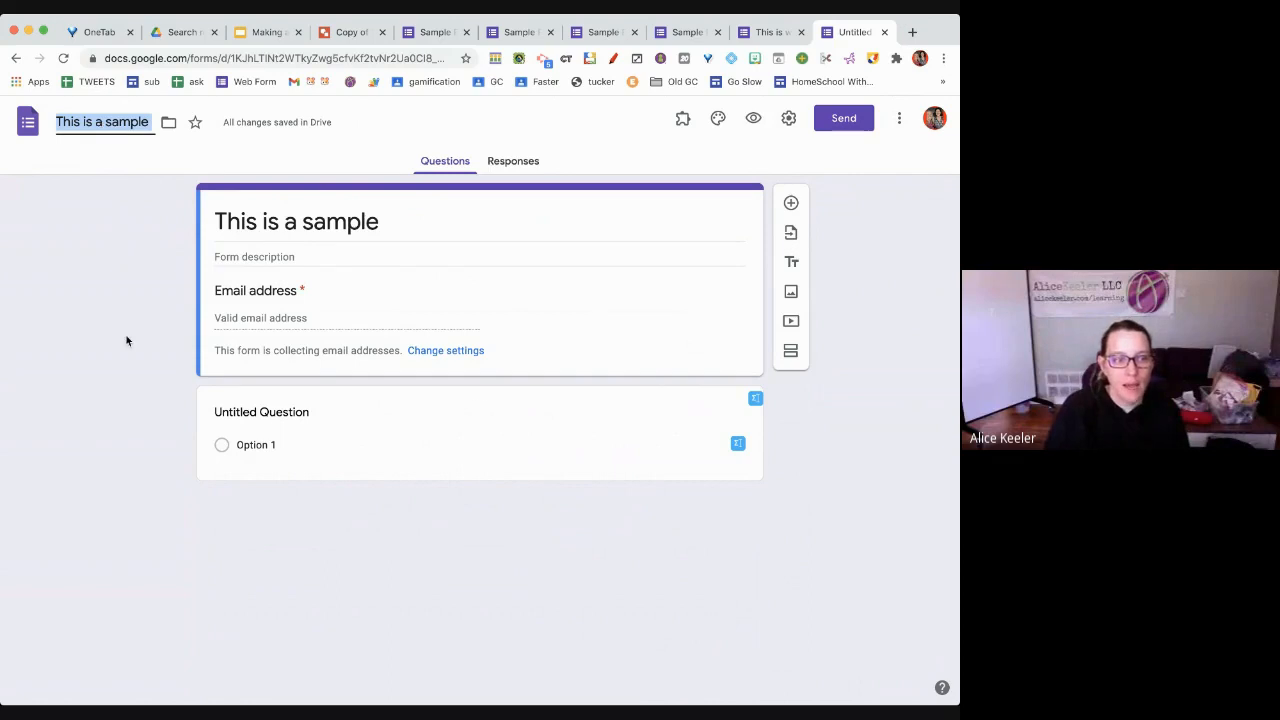
# Rename the first question to 'First Name' and add a 'Last Name' question
pyautogui.click(271, 423)
pyautogui.tripleClick(271, 423)
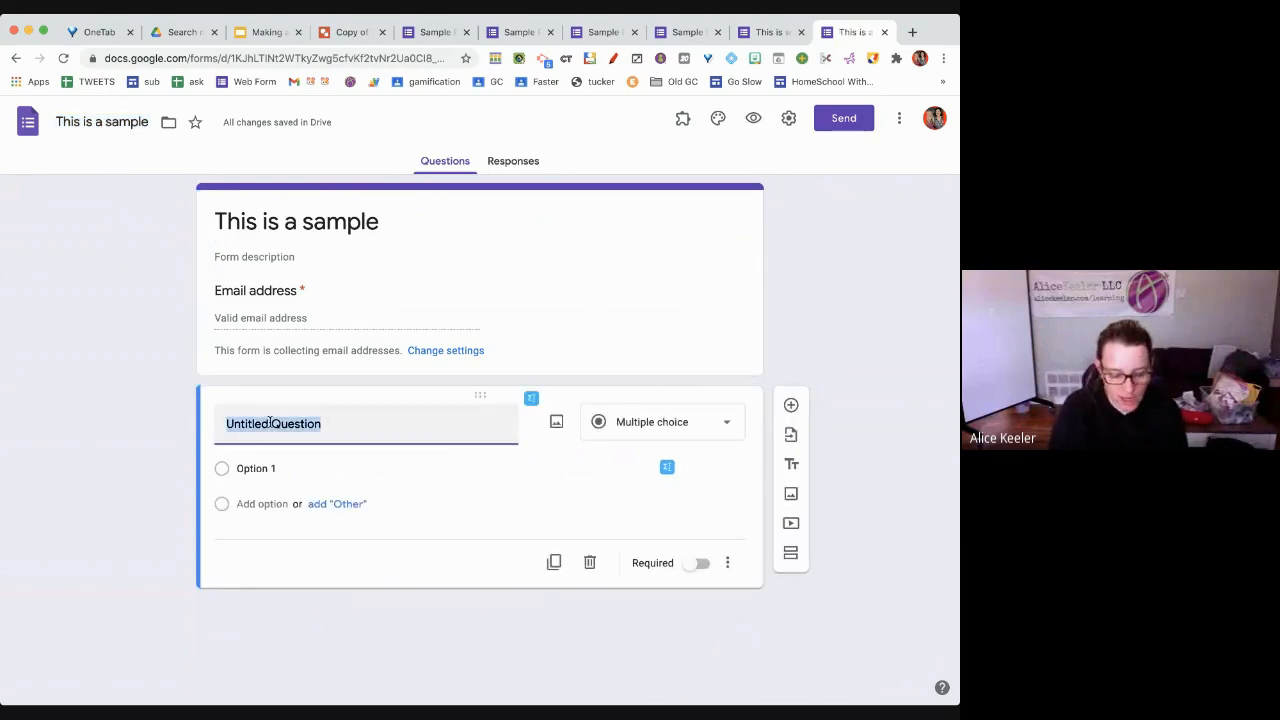
pyautogui.write('First Name')
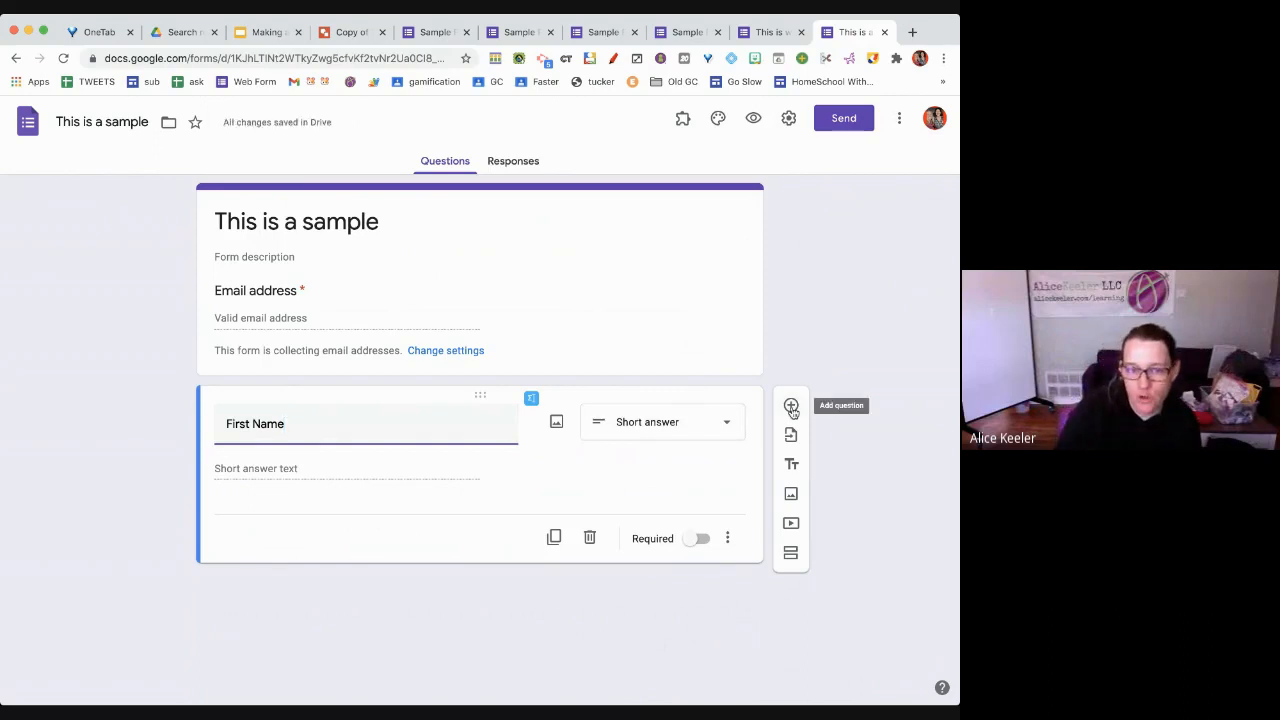
pyautogui.click(791, 406)
pyautogui.write('Last Name')
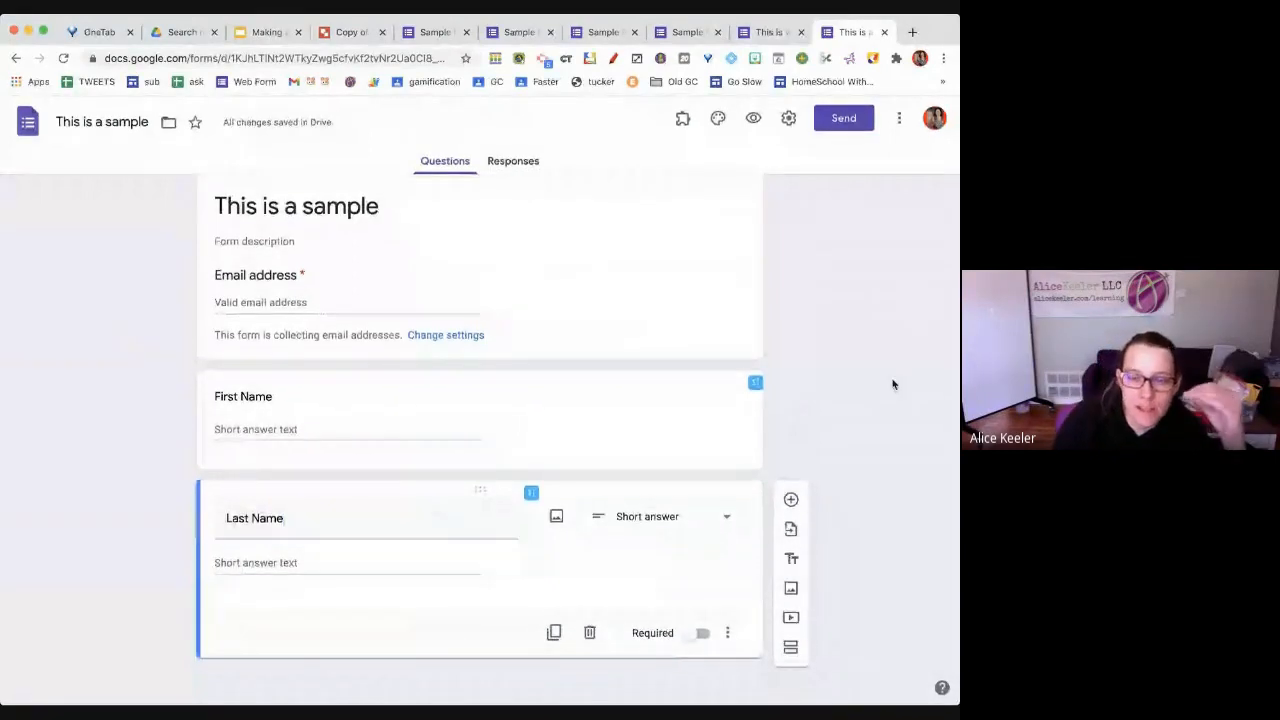
# Preview This is a sample and highlight 'viewform' at the end of its URL
pyautogui.click(760, 131)
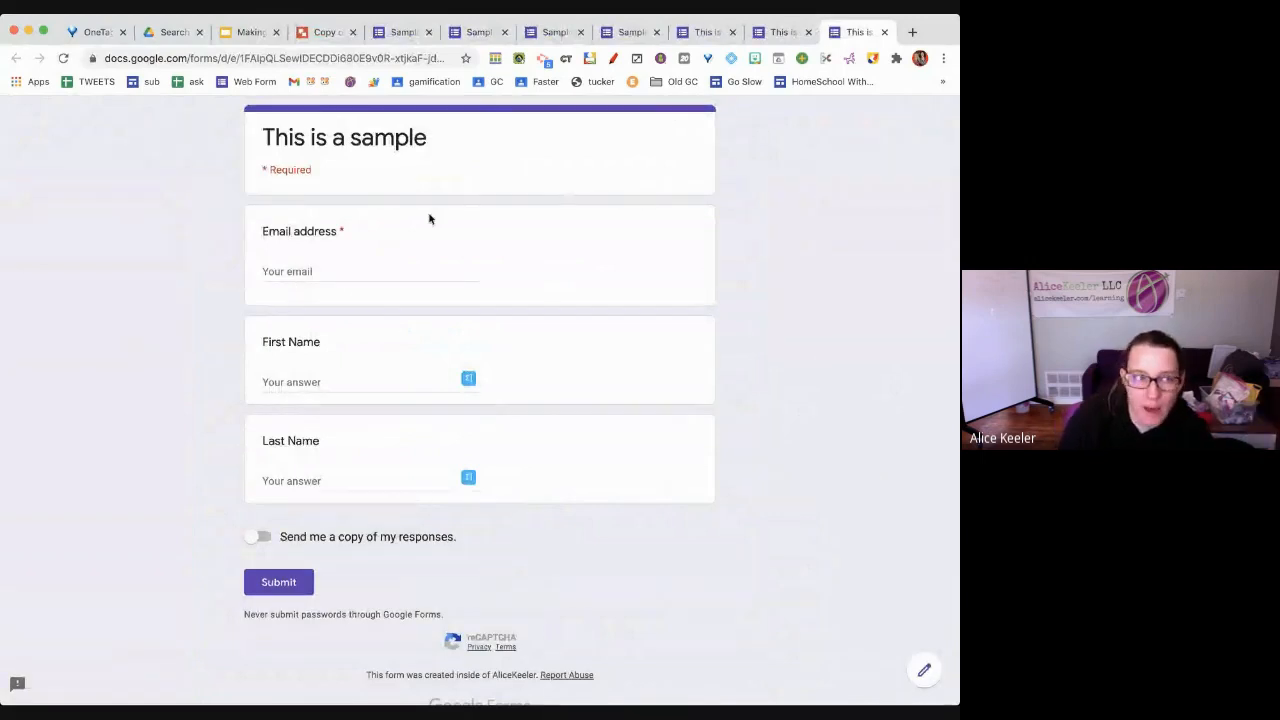
pyautogui.click(363, 57)
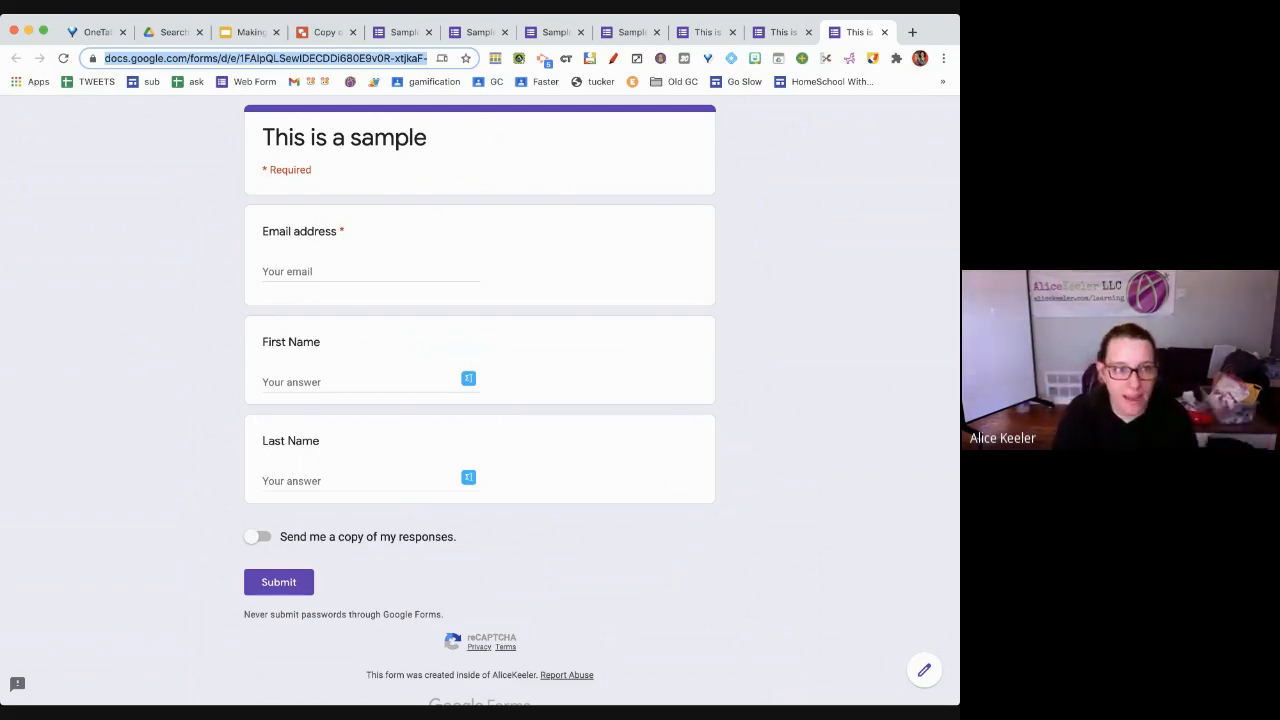
pyautogui.click(312, 58)
pyautogui.press('super+Right')
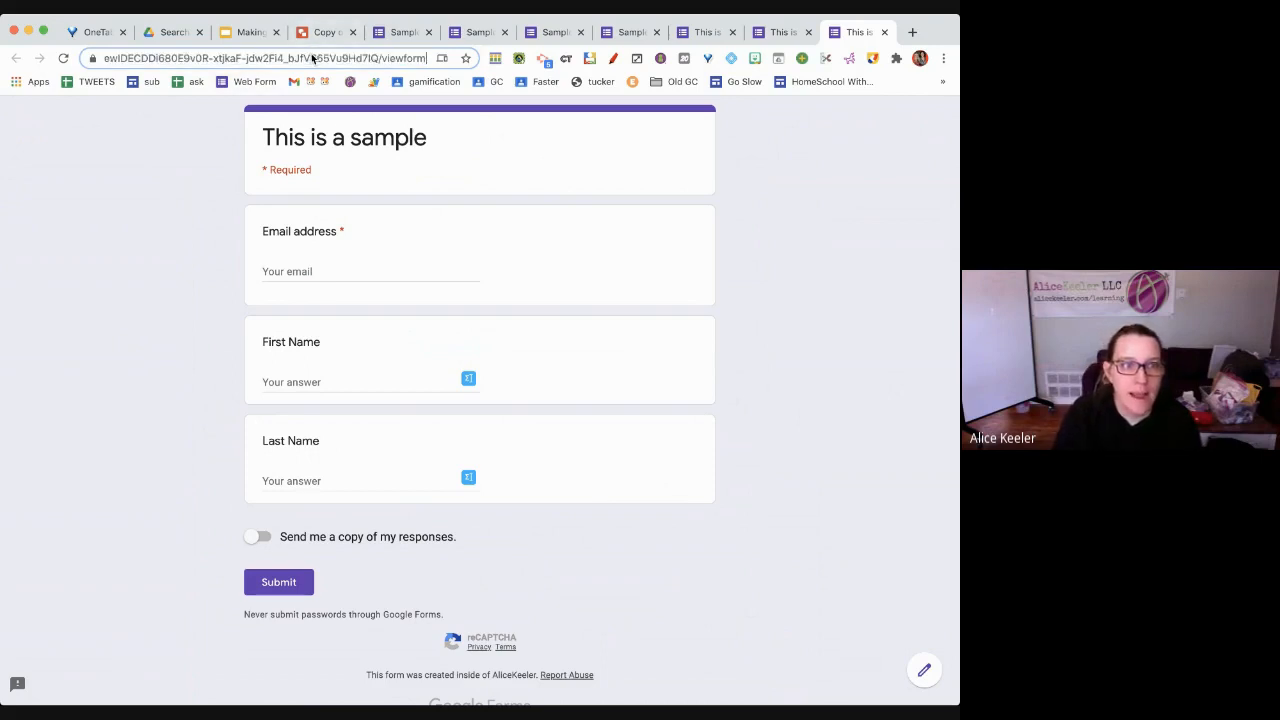
pyautogui.moveTo(381, 58); pyautogui.dragTo(428, 62)
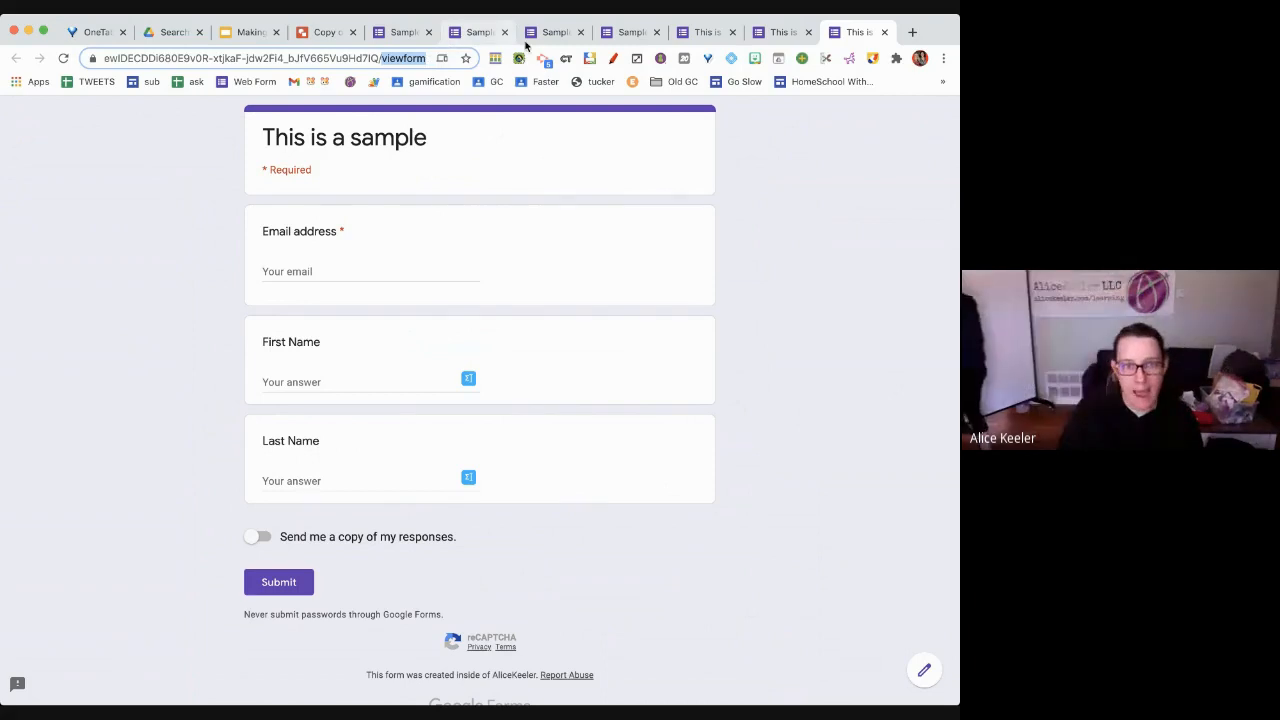
pyautogui.click(769, 38)
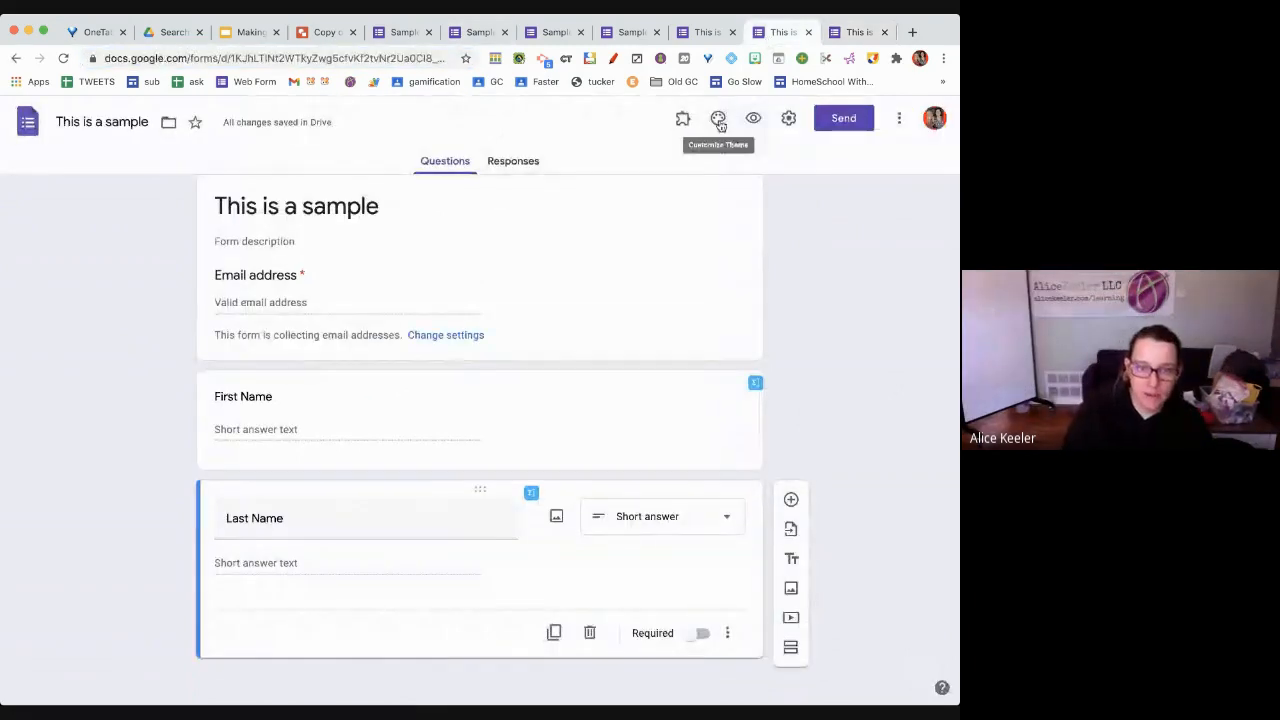
# In Send, toggle email collection off and back on, and browse the link and embed options
pyautogui.click(840, 122)
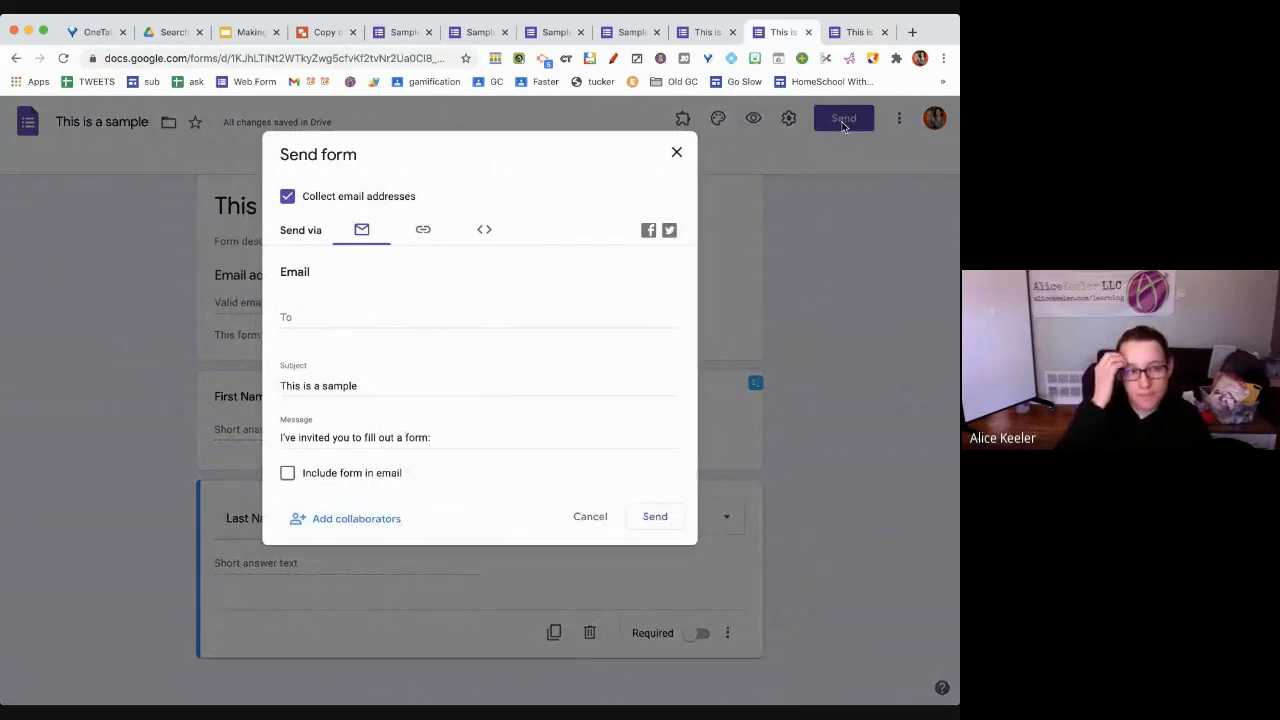
pyautogui.click(288, 197)
pyautogui.click(288, 197)
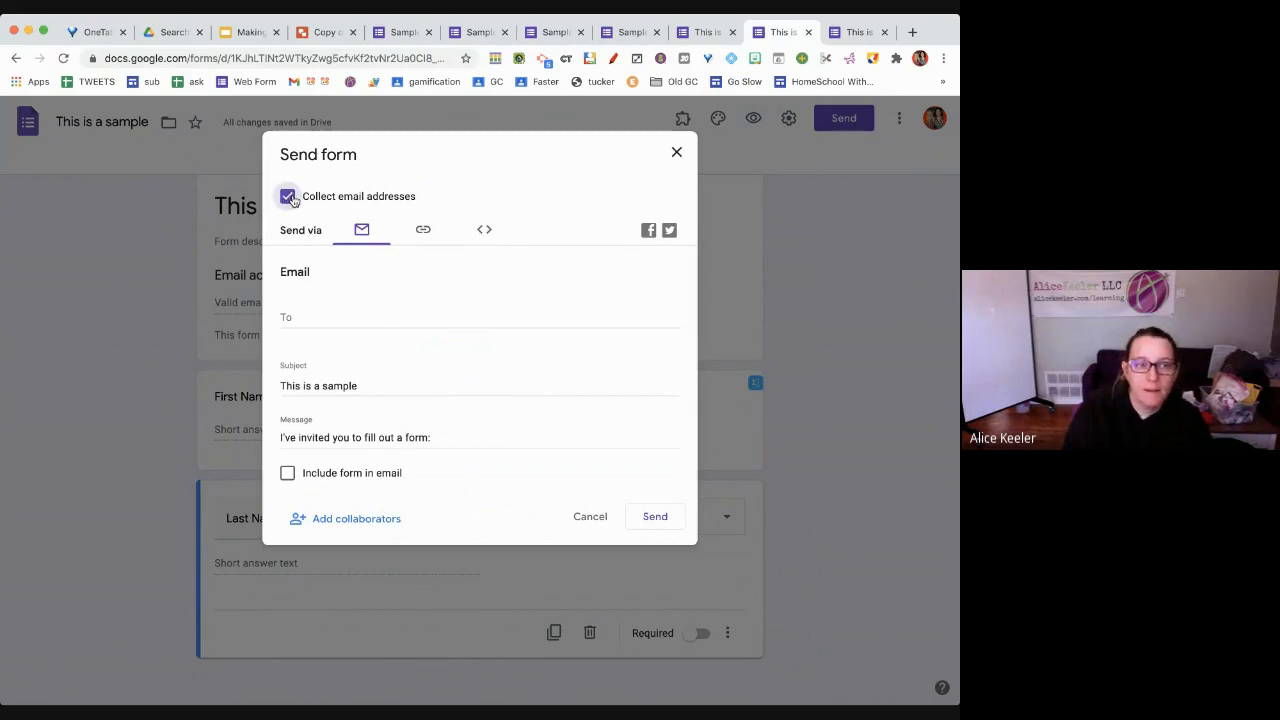
pyautogui.click(423, 233)
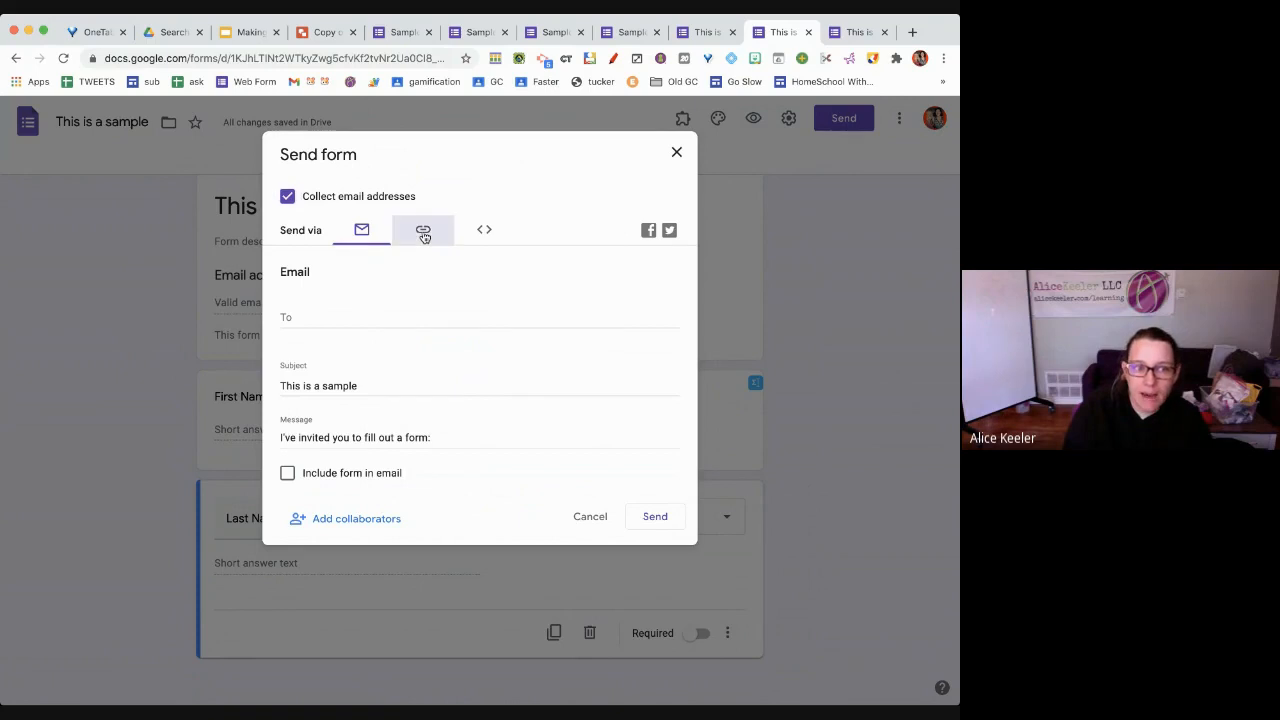
pyautogui.click(366, 232)
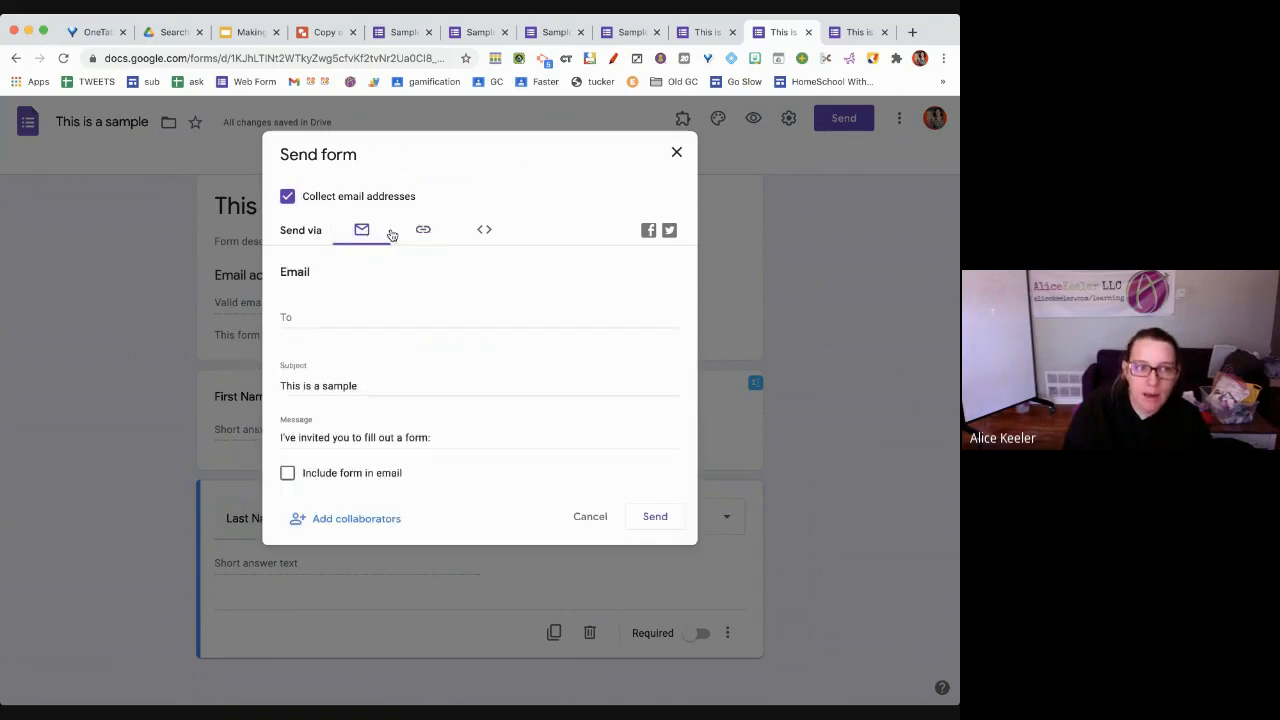
pyautogui.click(424, 235)
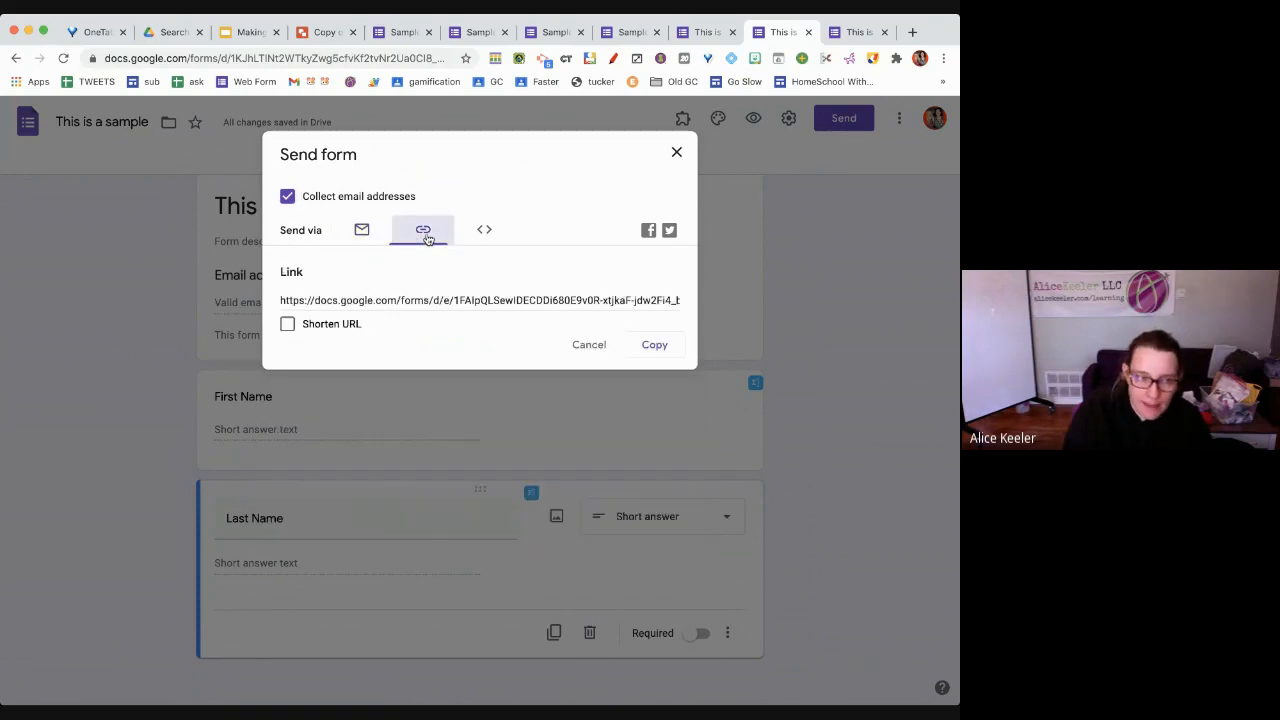
pyautogui.click(483, 233)
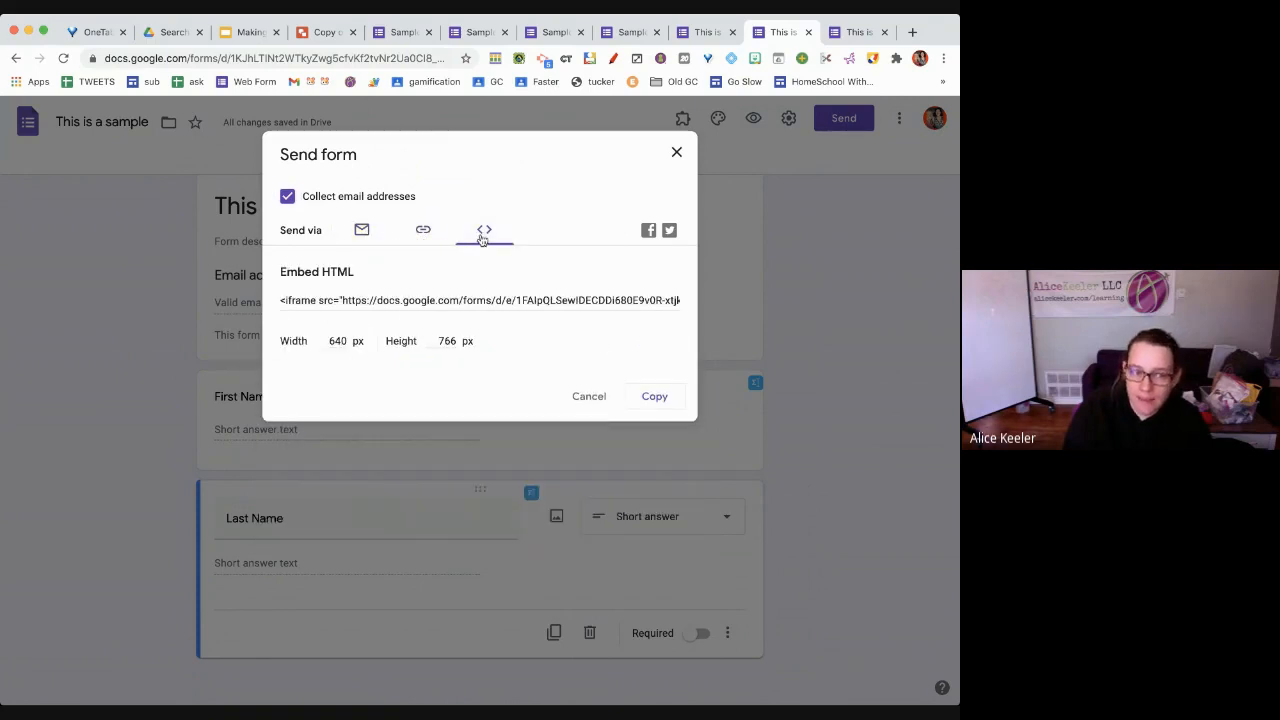
pyautogui.click(426, 230)
pyautogui.click(366, 230)
pyautogui.click(414, 238)
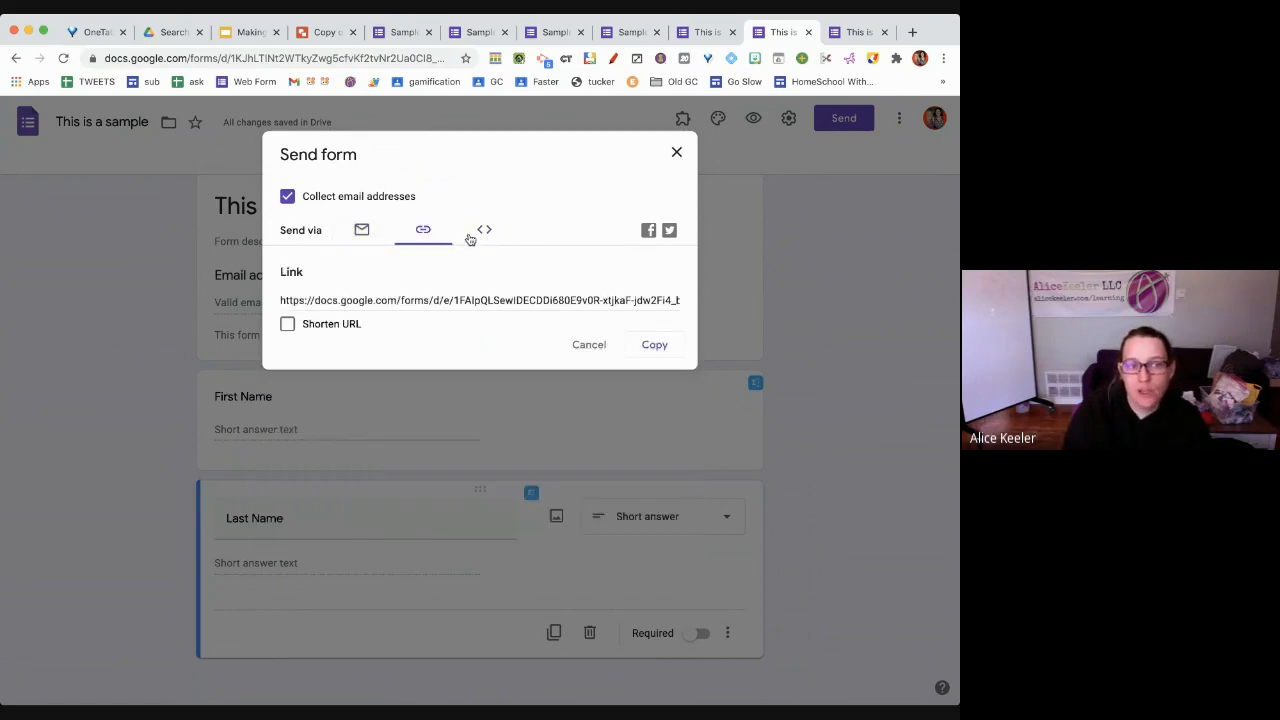
pyautogui.click(468, 236)
pyautogui.click(429, 234)
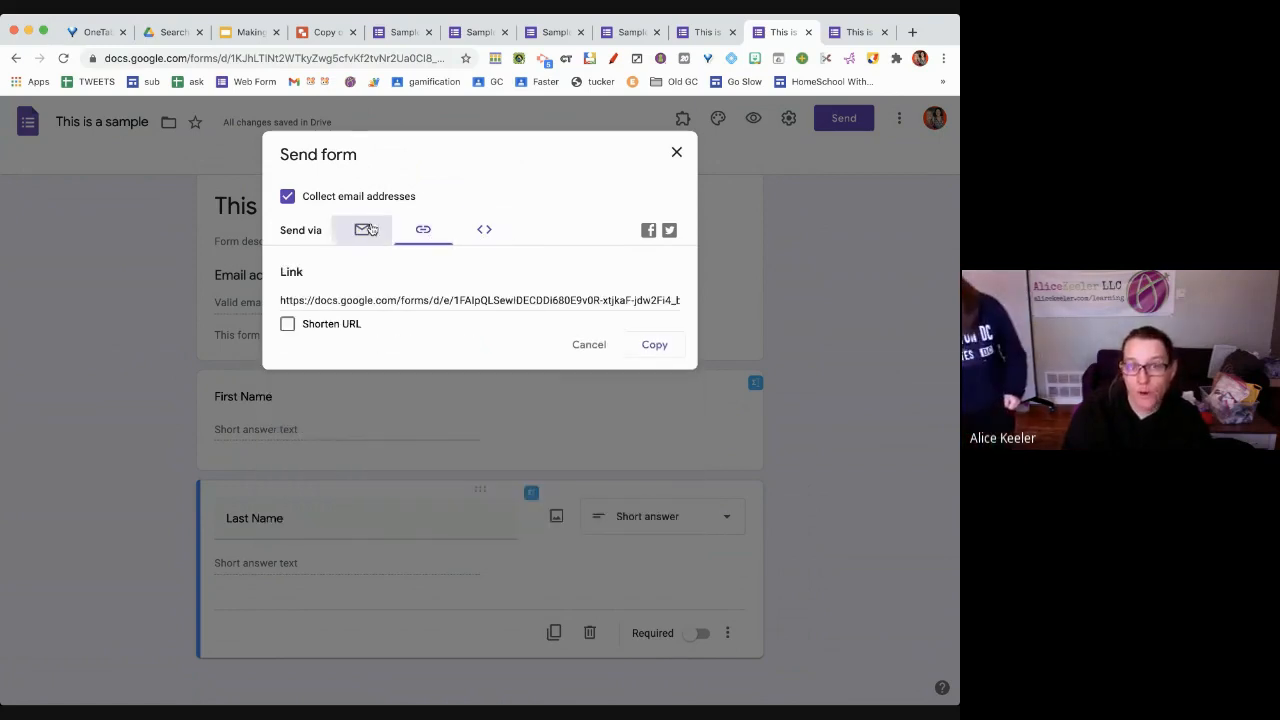
pyautogui.click(364, 230)
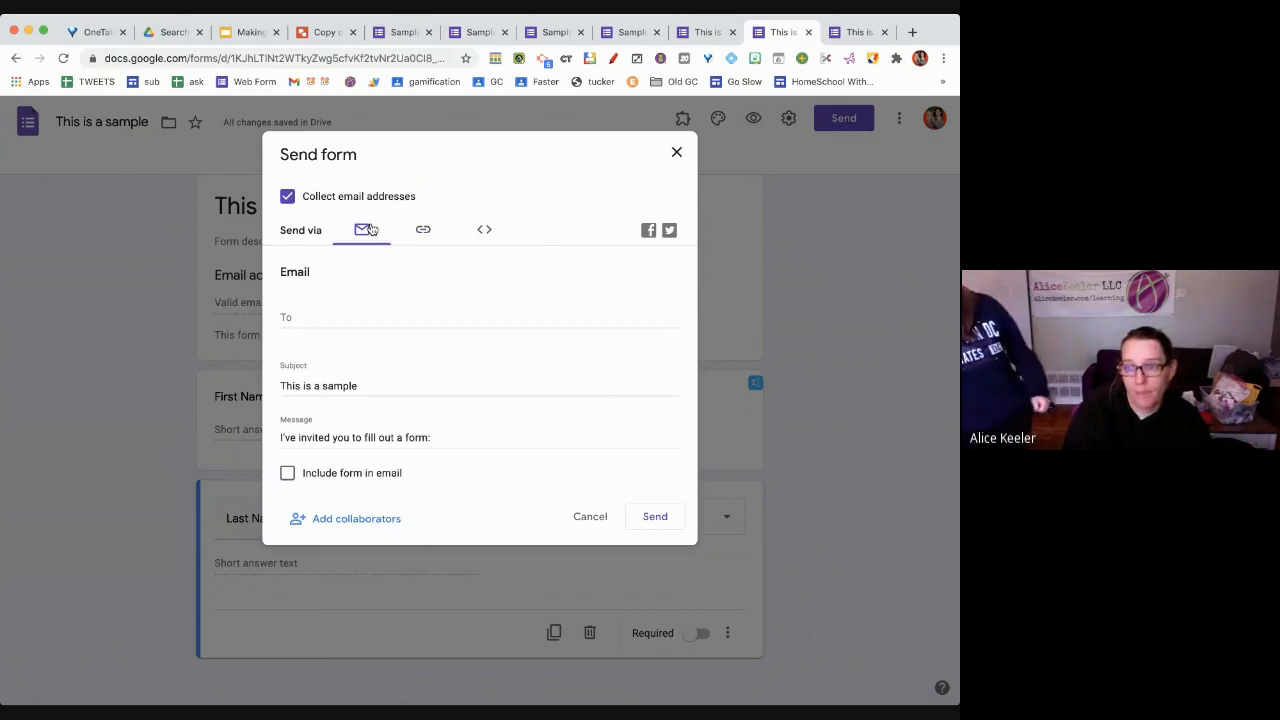
# Add a recipient address, include the form in the email, then close and reopen Send
pyautogui.click(349, 317)
pyautogui.write('ss2')
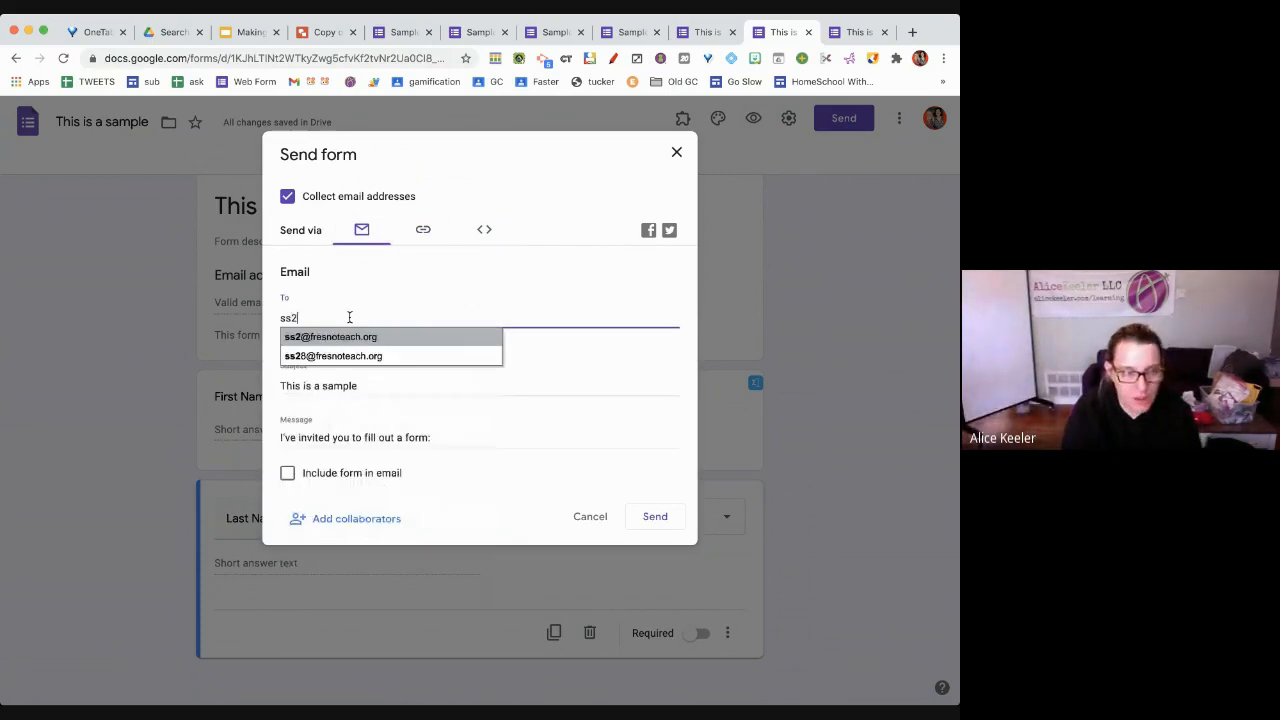
pyautogui.press('Return')
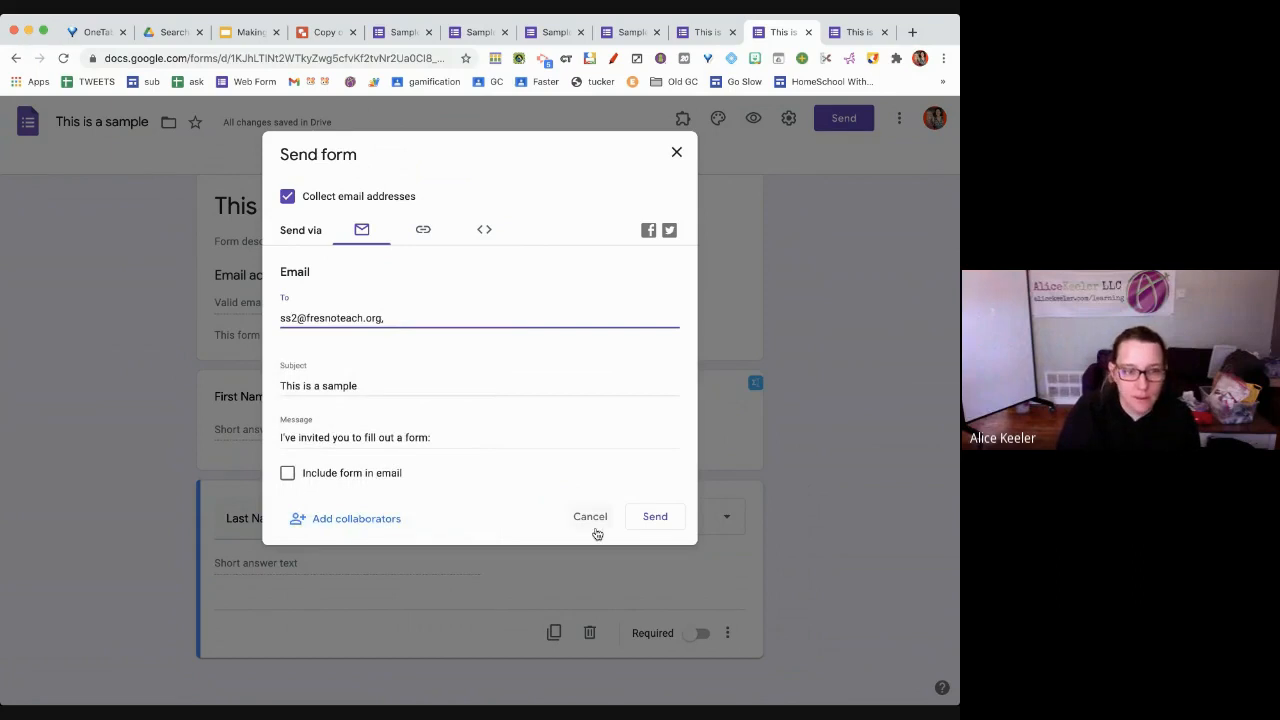
pyautogui.click(396, 477)
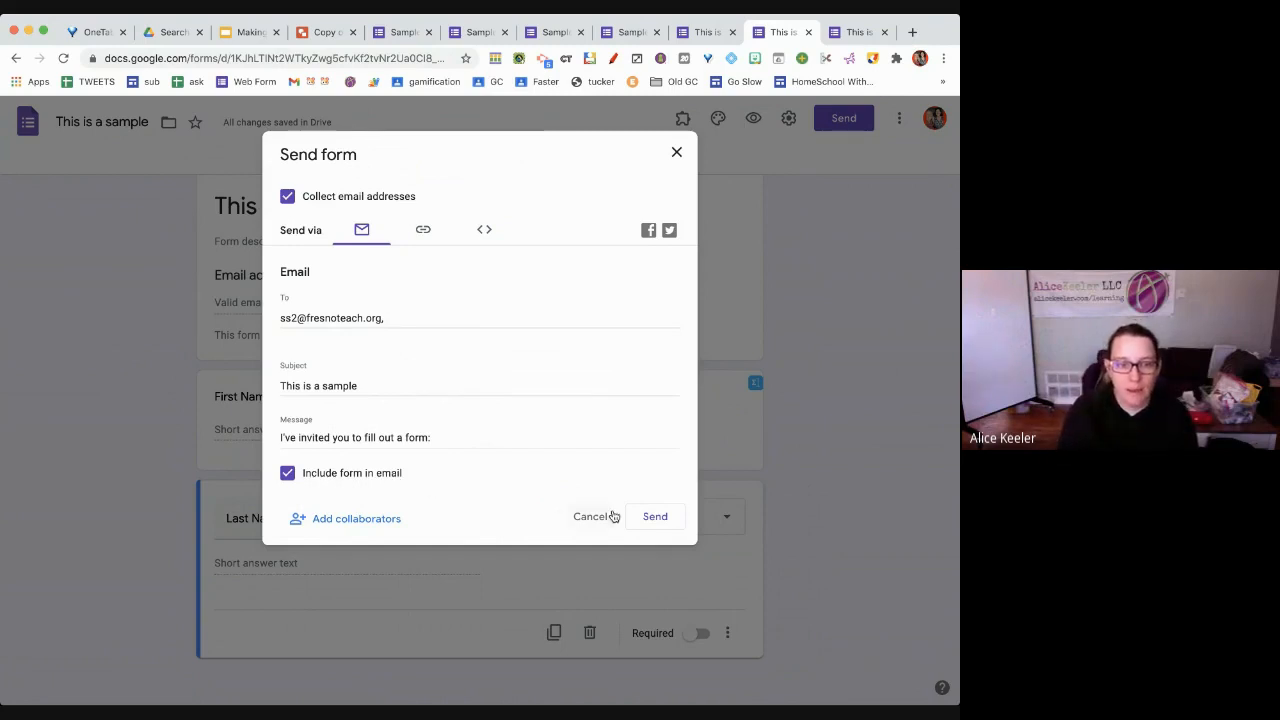
pyautogui.click(642, 518)
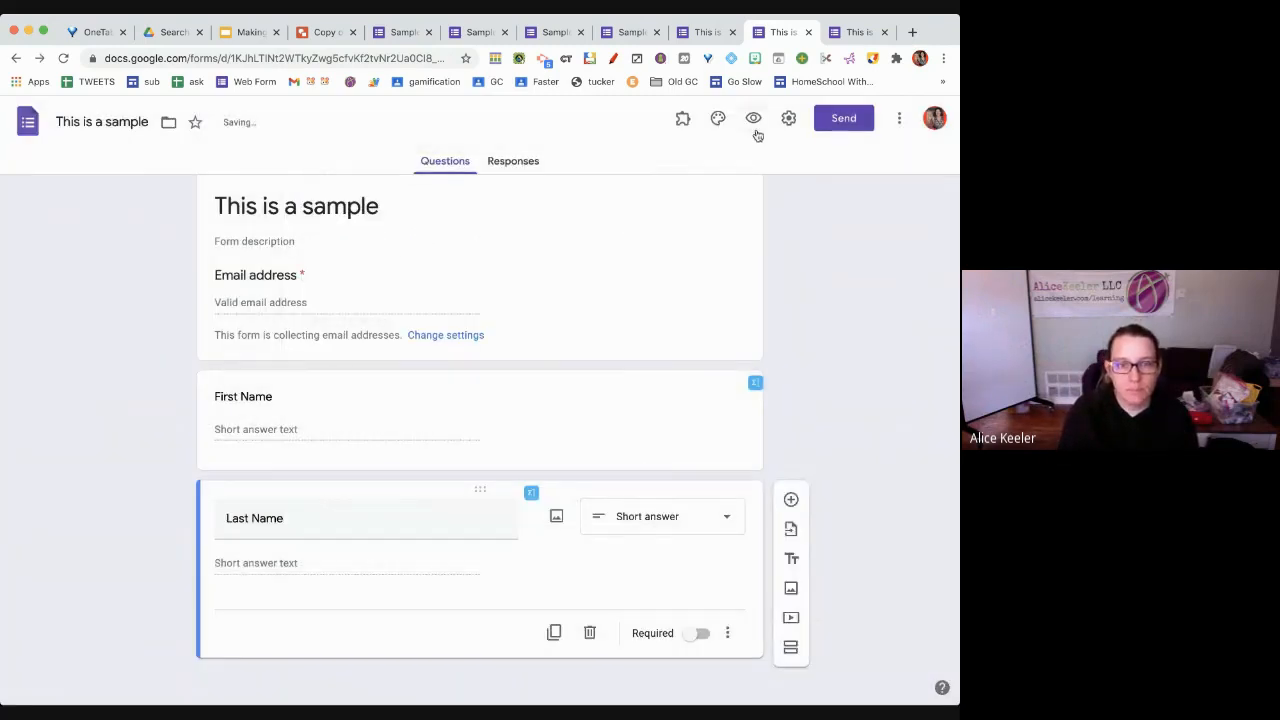
pyautogui.click(834, 126)
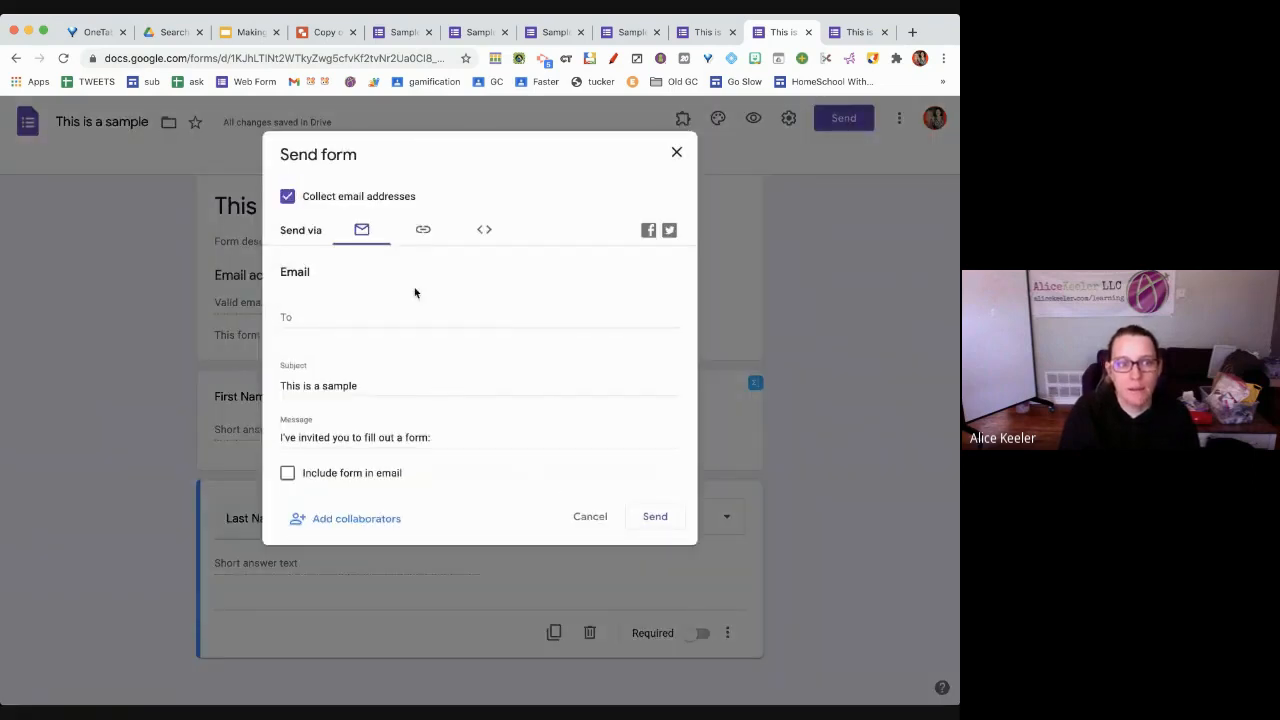
# Copy the form's shortened forms.gle link from the Send dialog's Link tab, then return to the slides
pyautogui.click(423, 236)
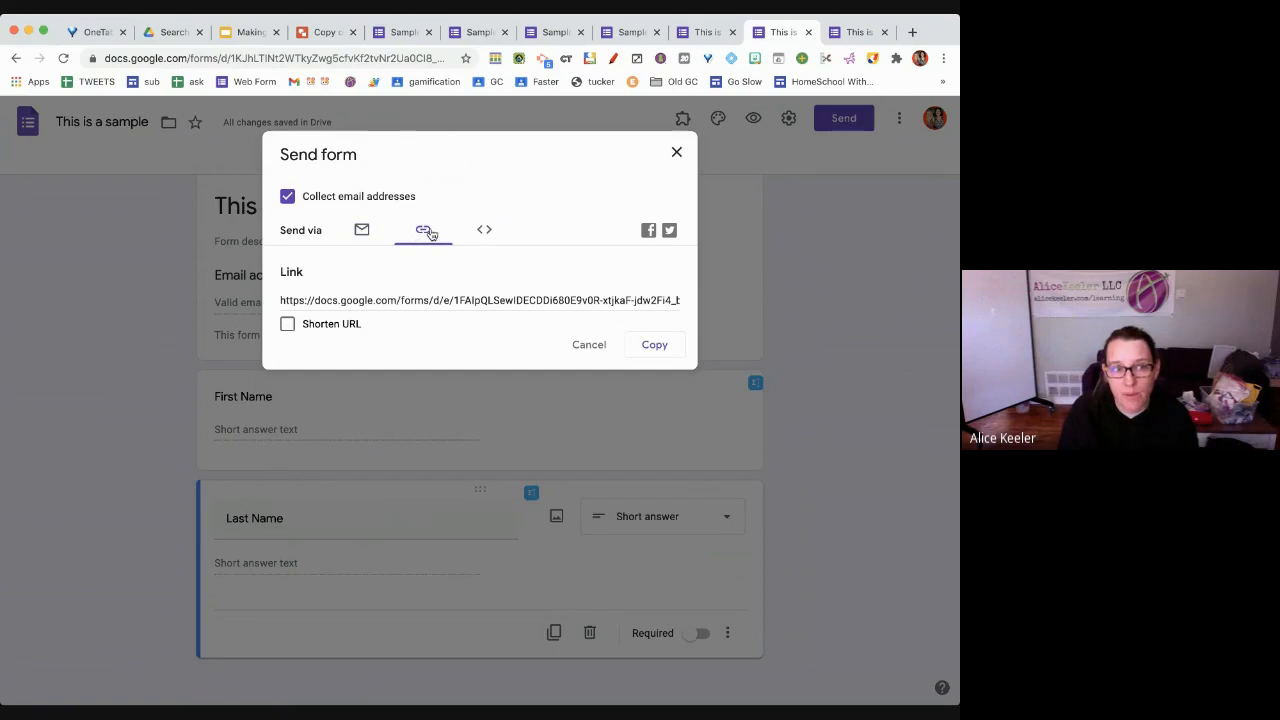
pyautogui.click(642, 346)
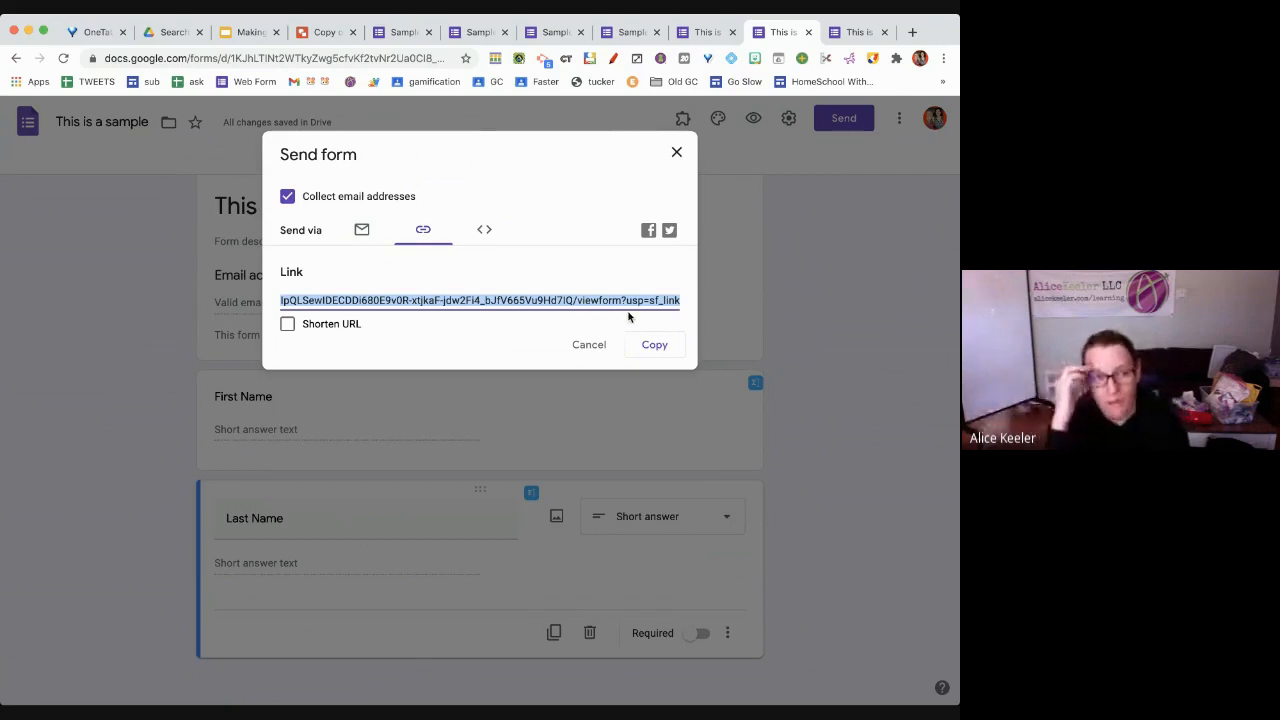
pyautogui.click(293, 325)
pyautogui.click(293, 325)
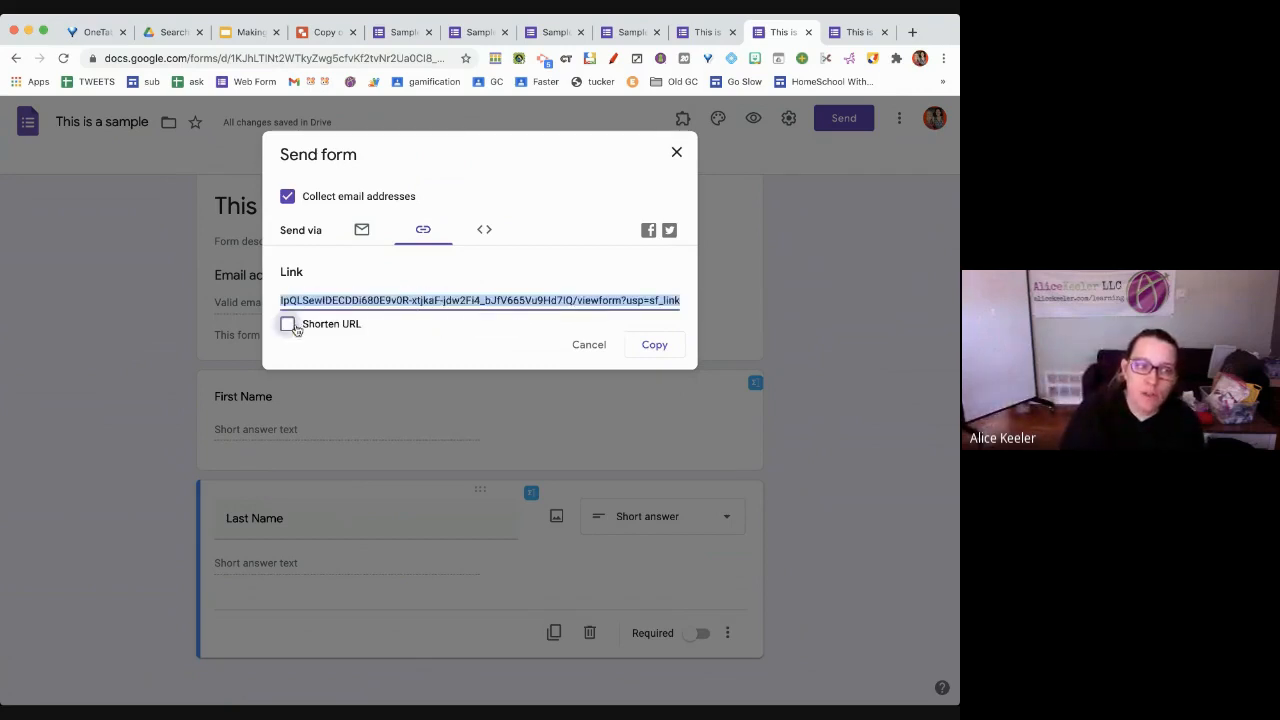
pyautogui.click(290, 325)
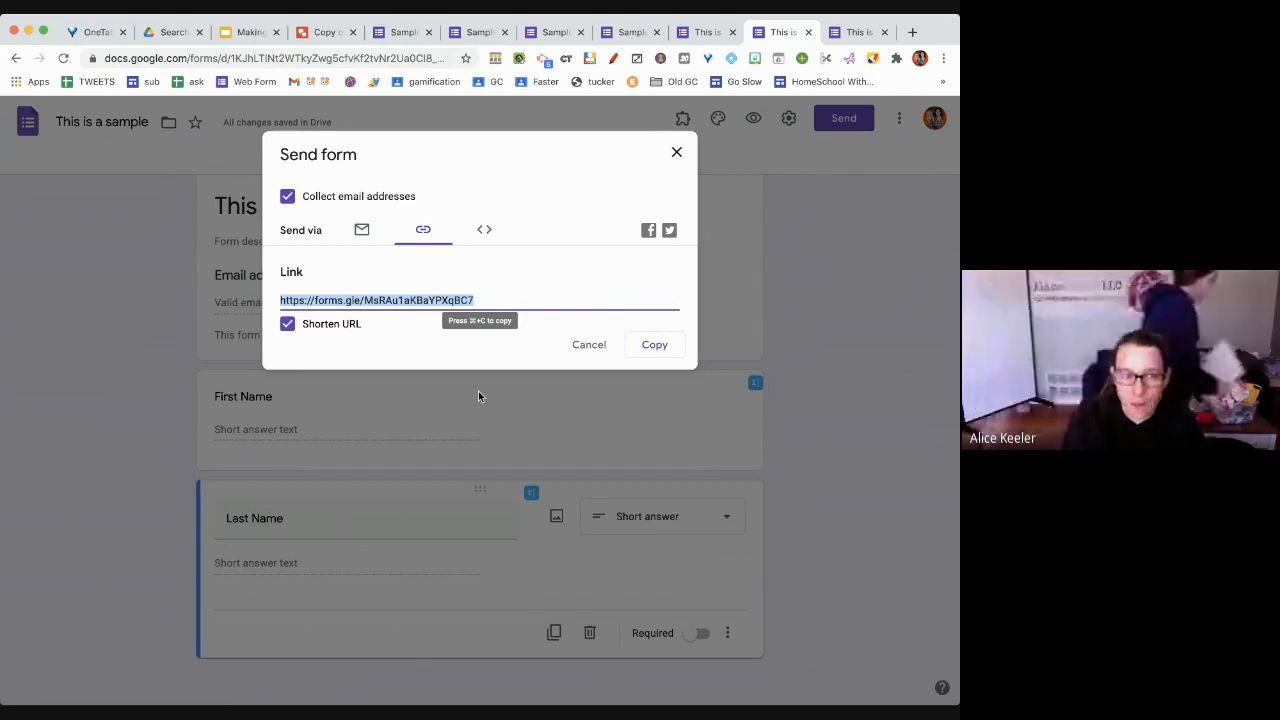
pyautogui.click(654, 344)
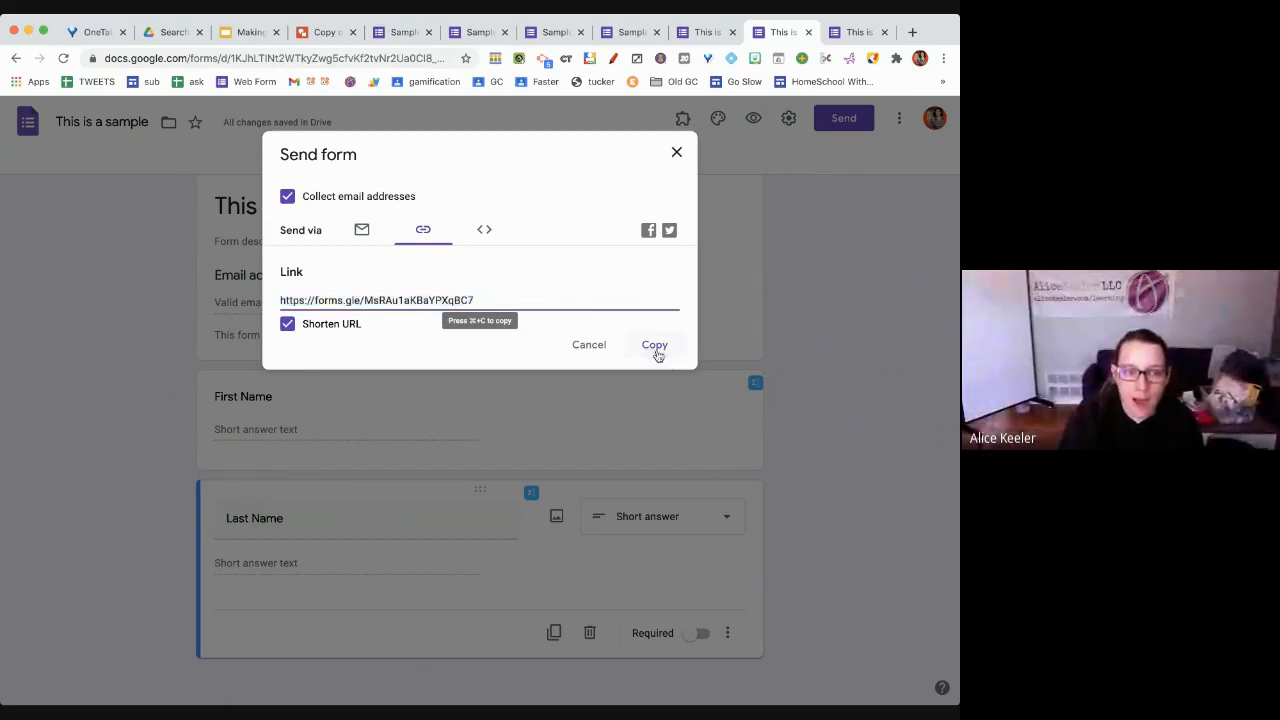
pyautogui.click(250, 32)
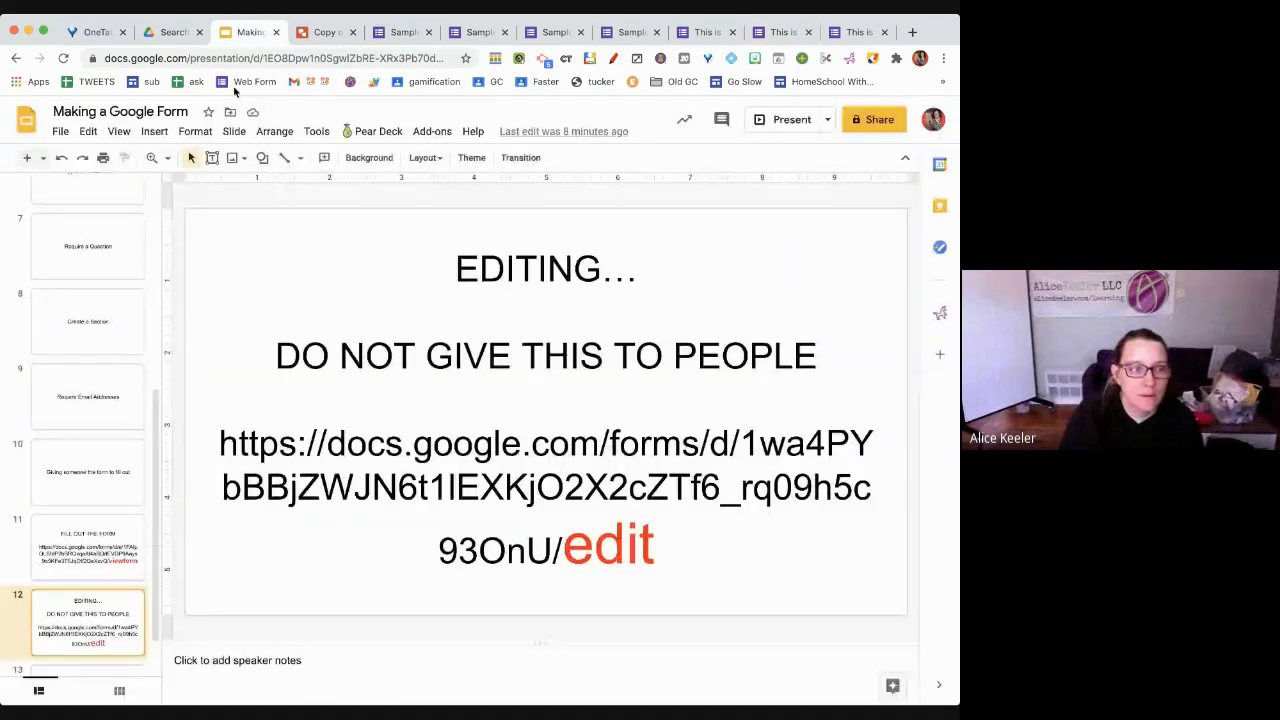
# Add a slide after slide 11 titled 'This is the same link ... but short' with the pasted short link
pyautogui.click(88, 556)
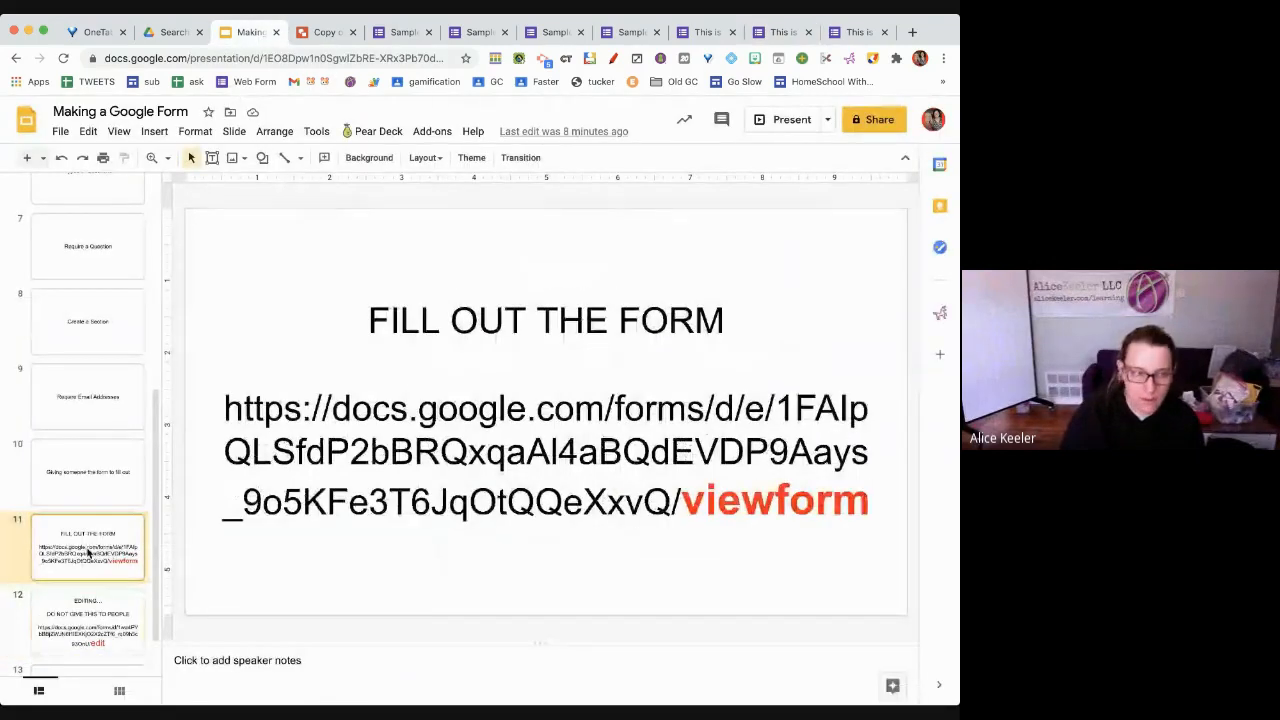
pyautogui.hotkey('ctrl', 'm')
pyautogui.click(482, 413)
pyautogui.write('Th')
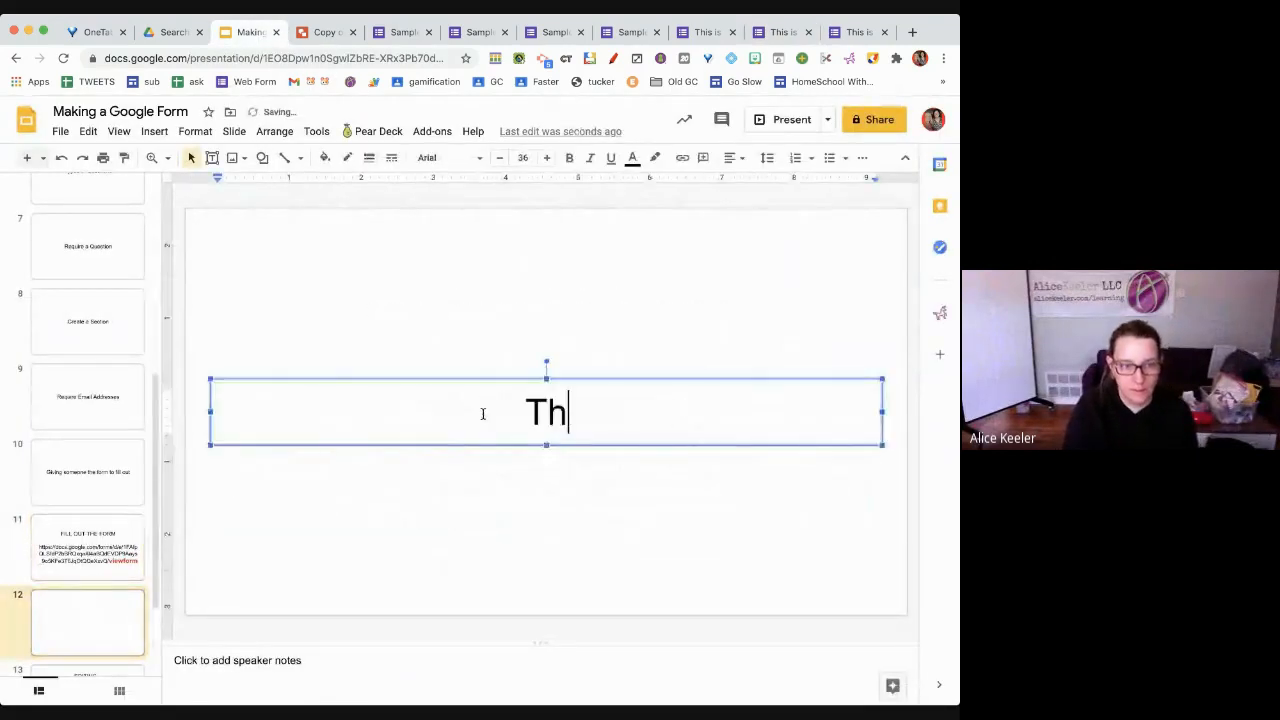
pyautogui.write('is is the same link ')
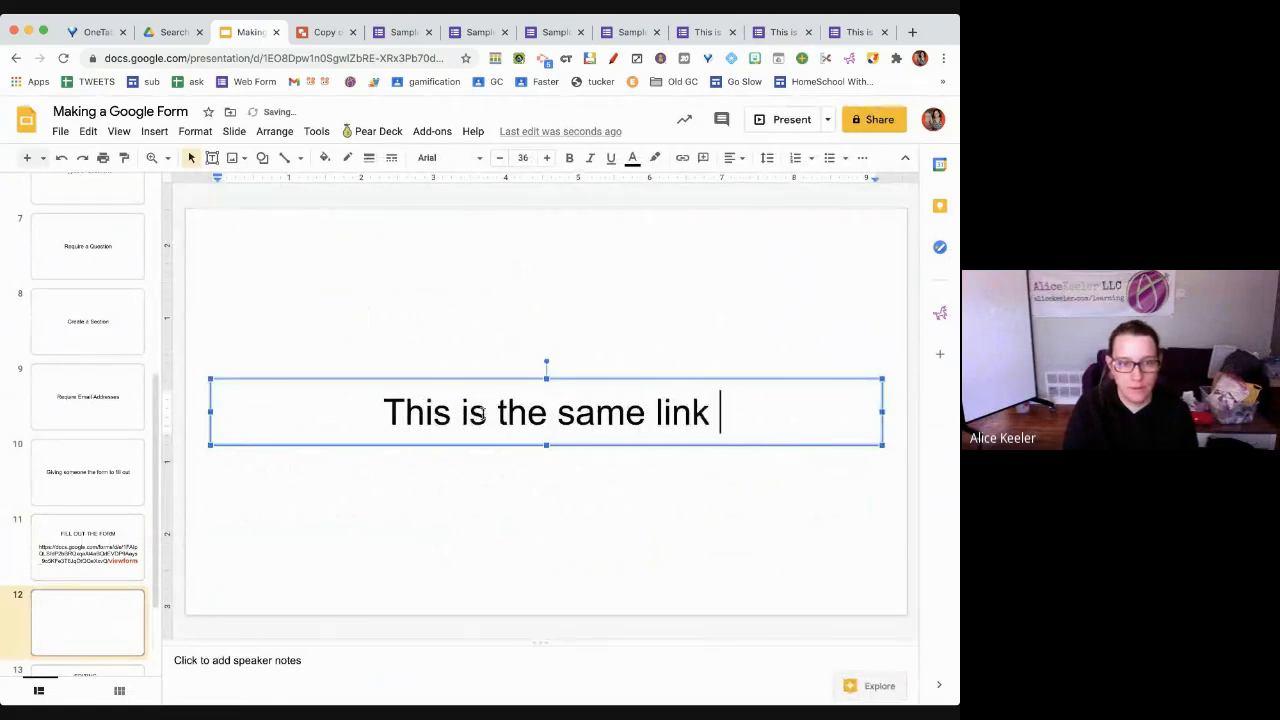
pyautogui.write('... but short')
pyautogui.press('Return')
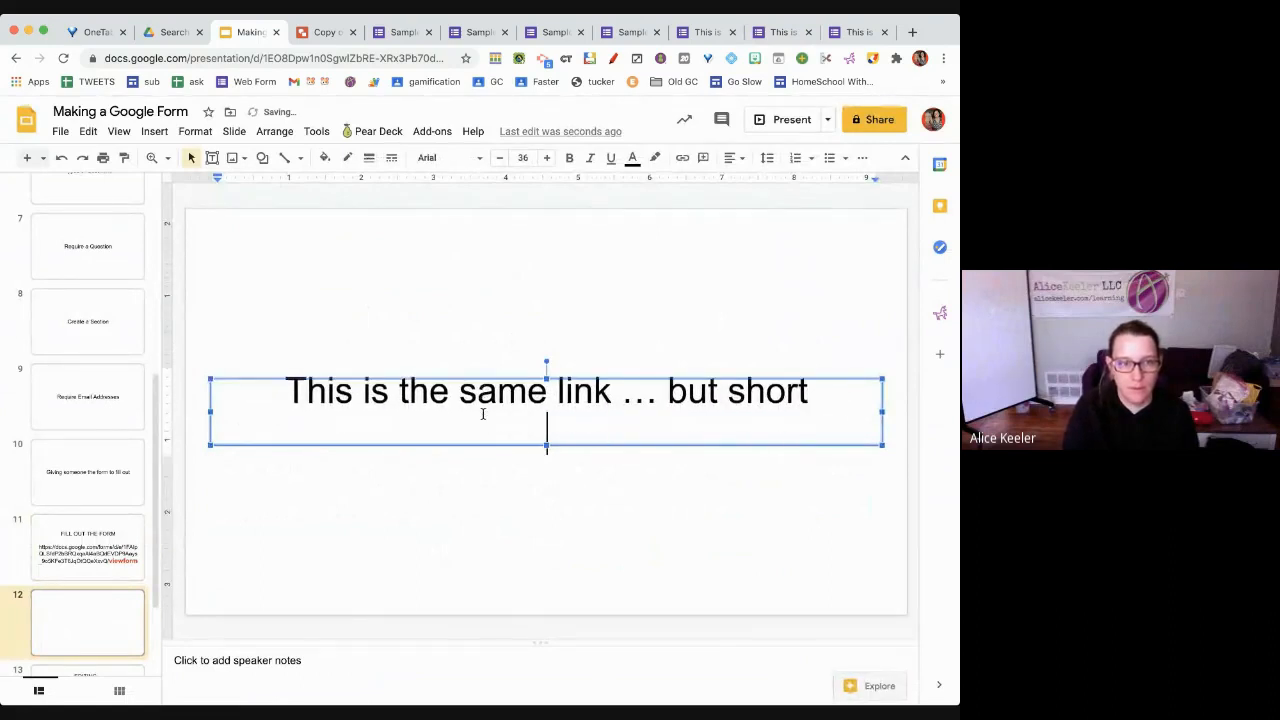
pyautogui.press('super+v')
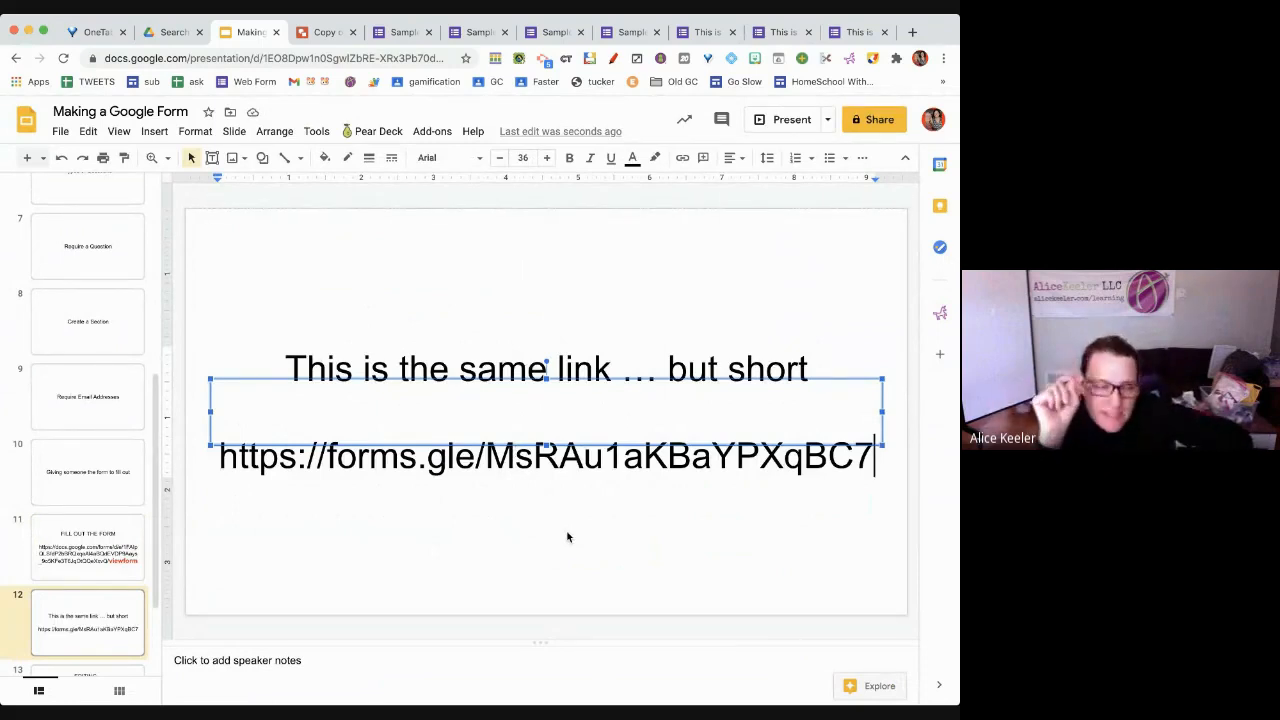
# Compare the FILL OUT THE FORM slide with the new short-link slide, ending on slide 11
pyautogui.click(68, 565)
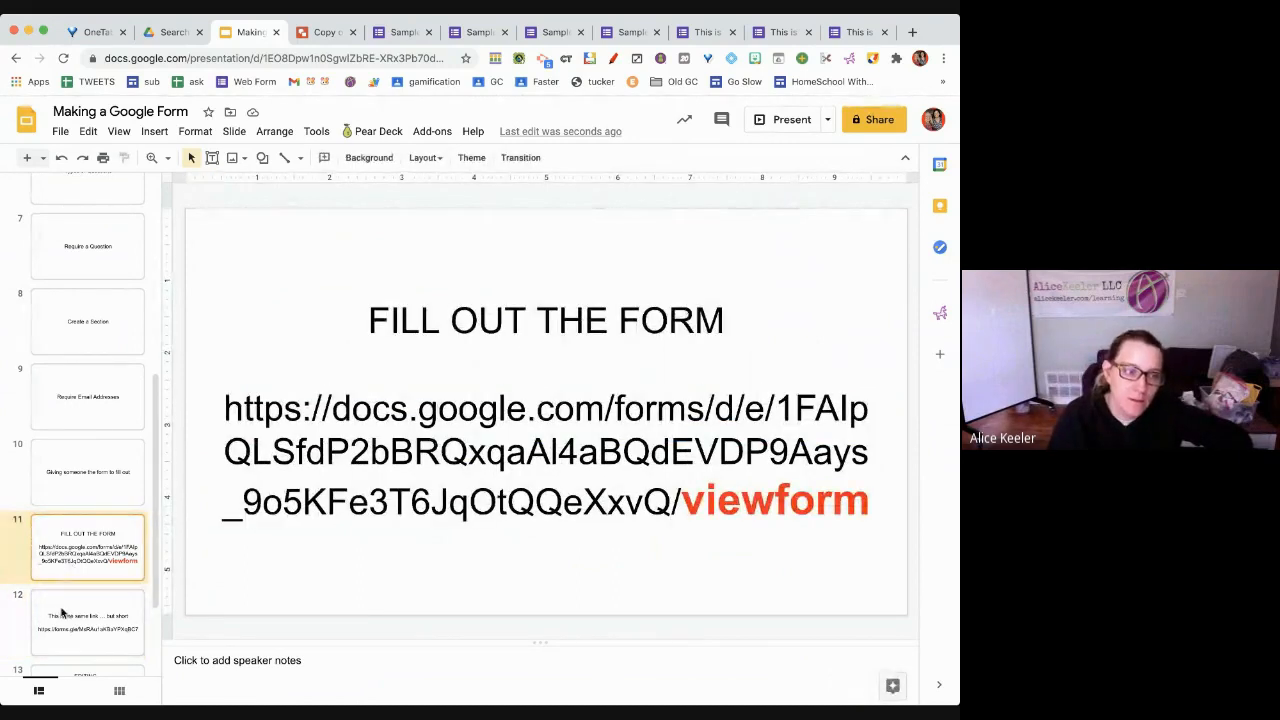
pyautogui.click(62, 612)
pyautogui.click(70, 578)
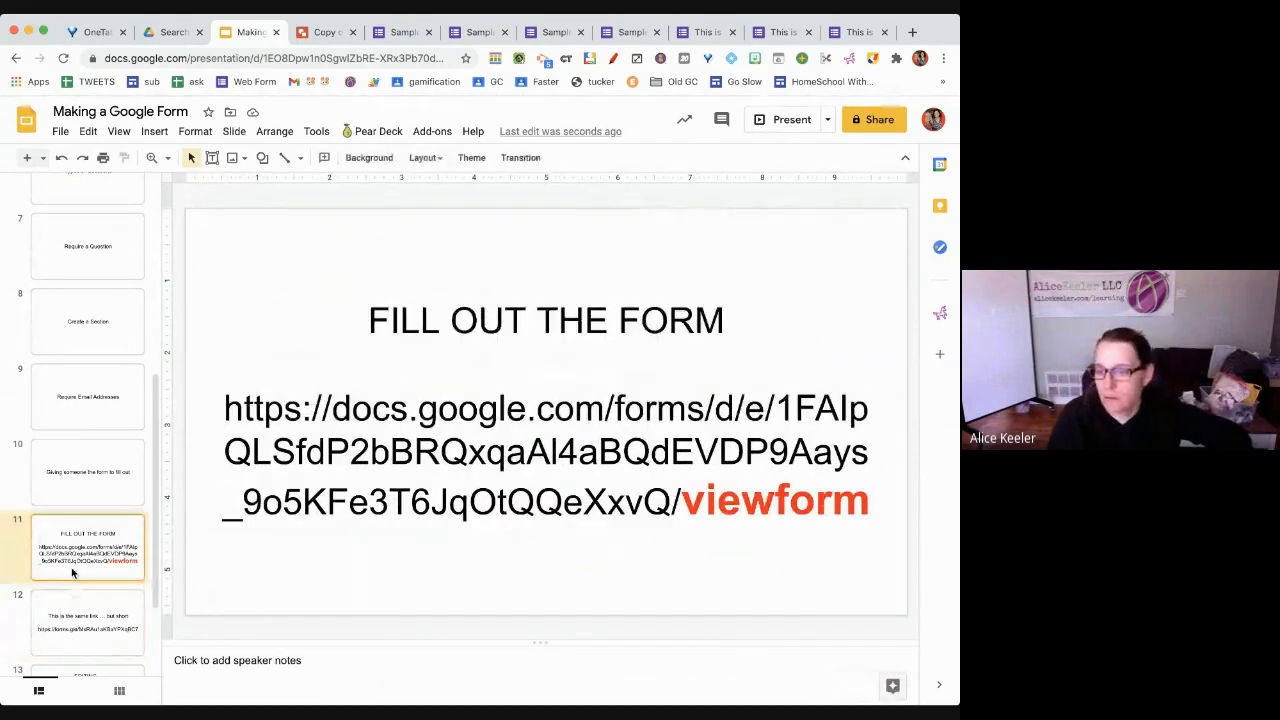
pyautogui.click(64, 614)
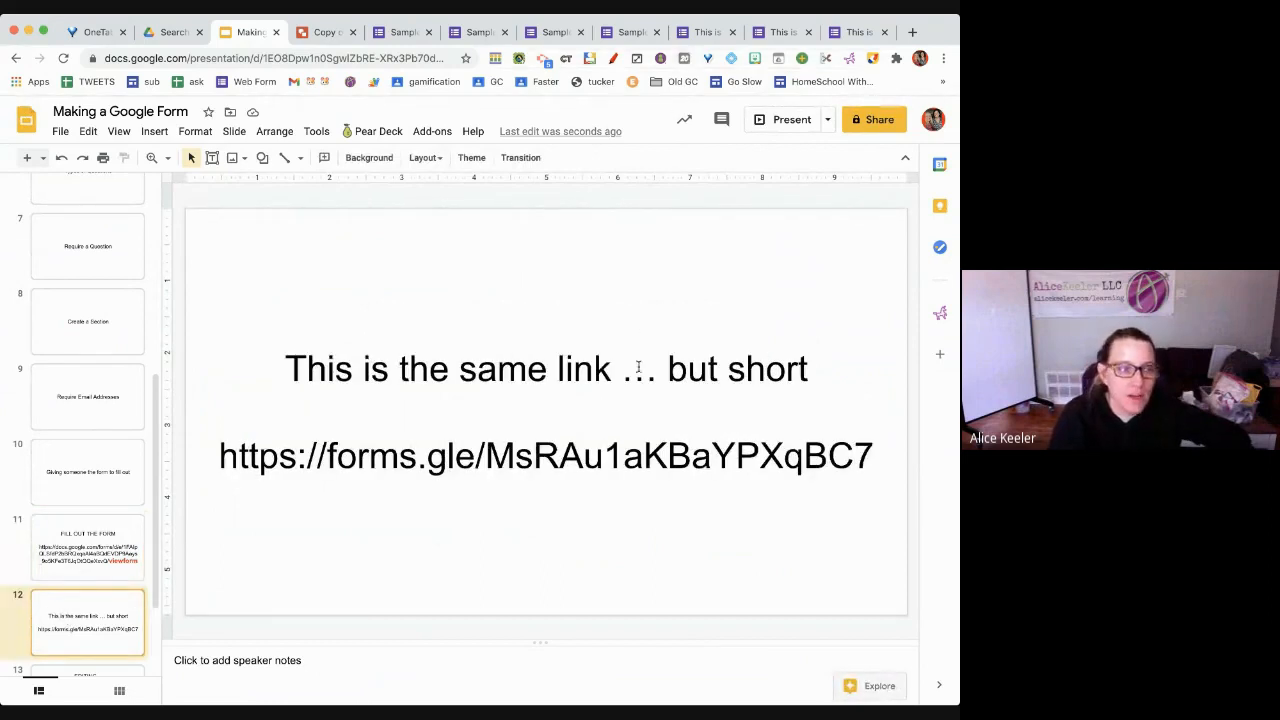
pyautogui.press('Up')
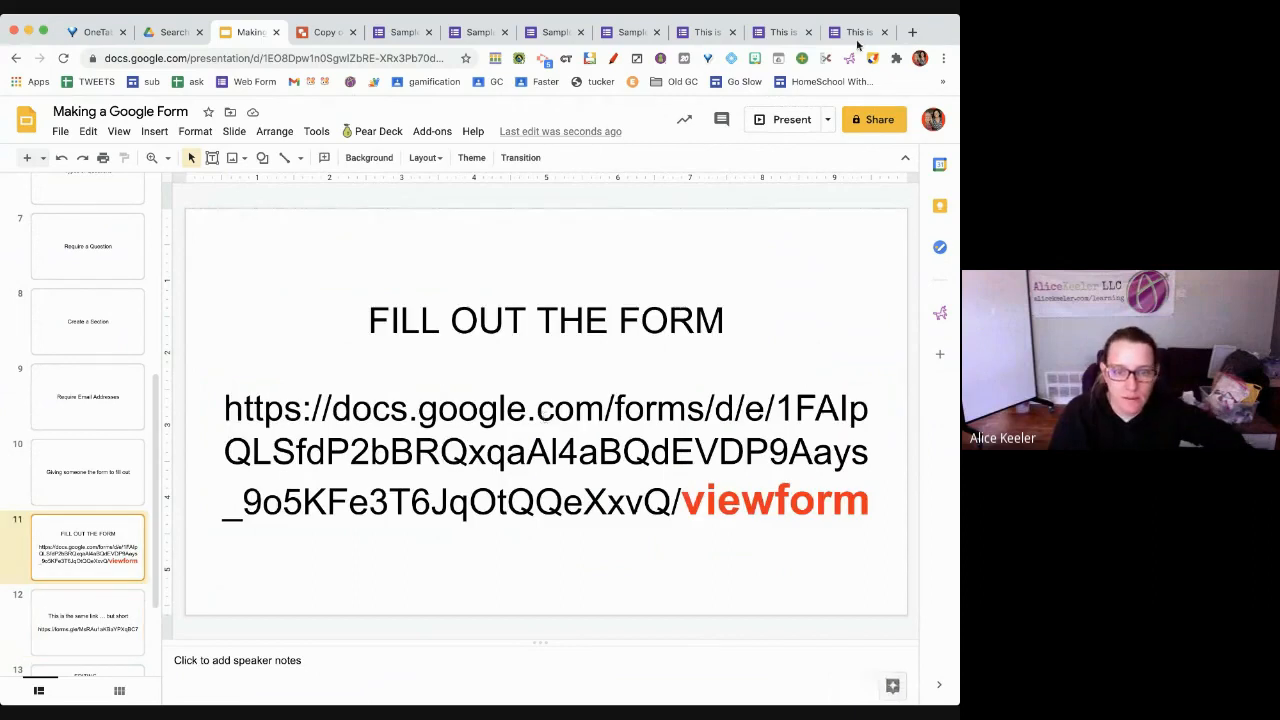
# Create a new form via forms.new in a new tab and title it 'This is my form'
pyautogui.click(912, 32)
pyautogui.write('forms.new')
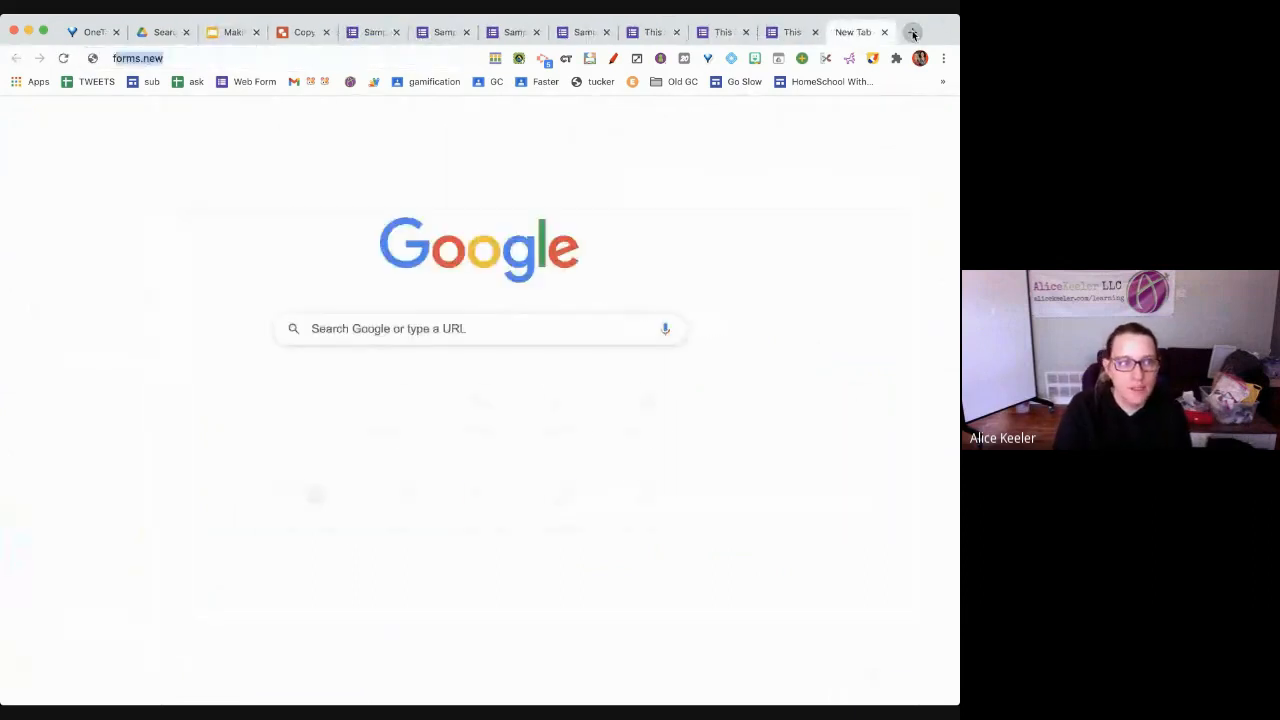
pyautogui.press('Return')
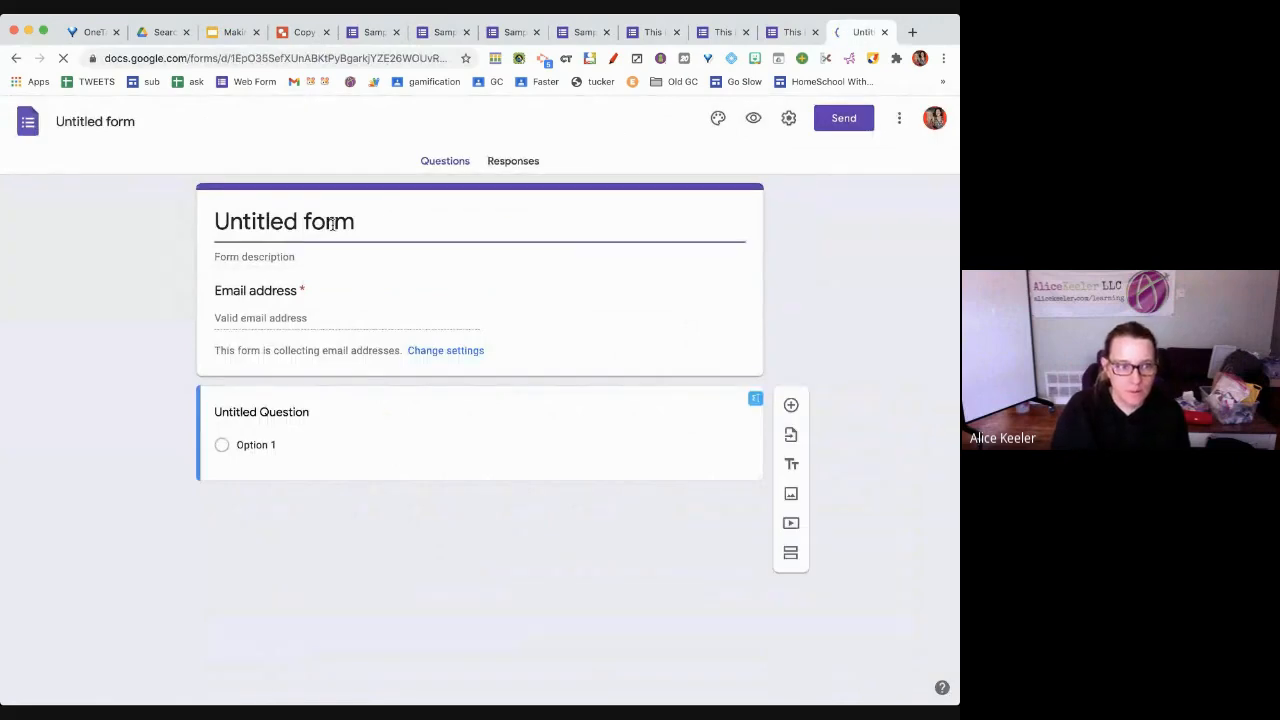
pyautogui.click(332, 224)
pyautogui.write('This is my form')
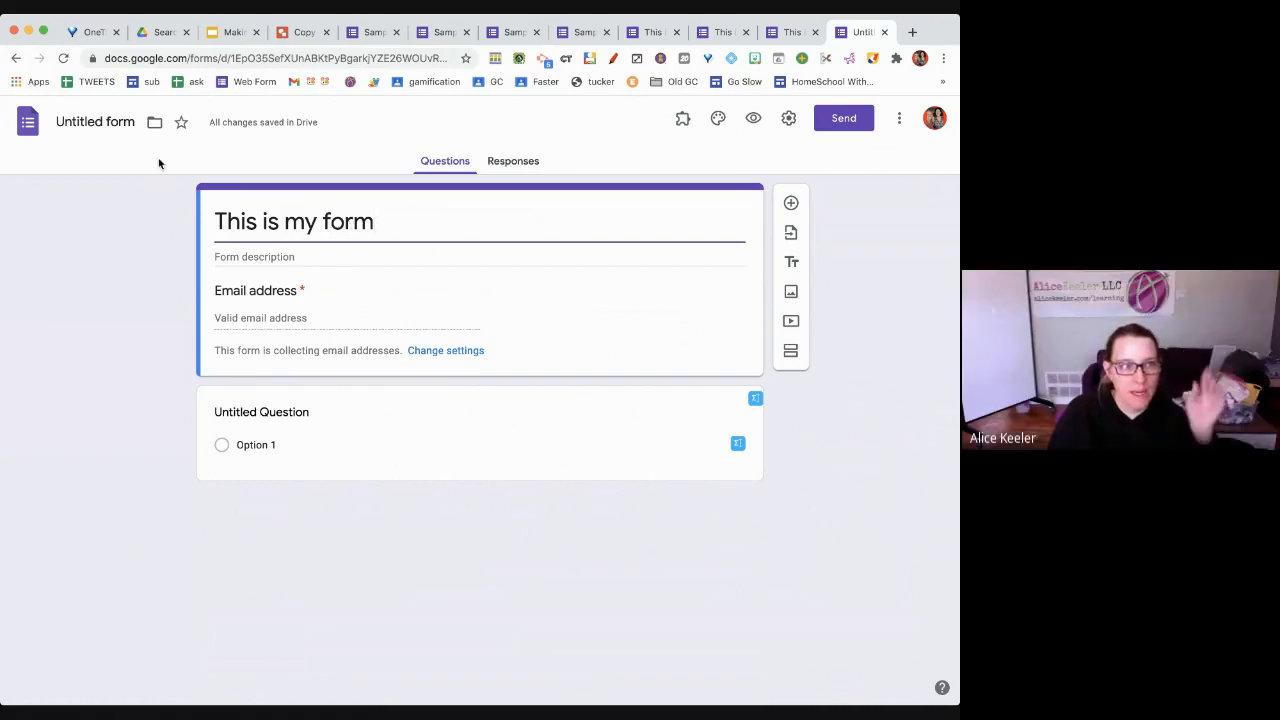
pyautogui.click(98, 122)
# Add a 'first name' question and a required 'last name' question, then open the Send options
pyautogui.click(277, 412)
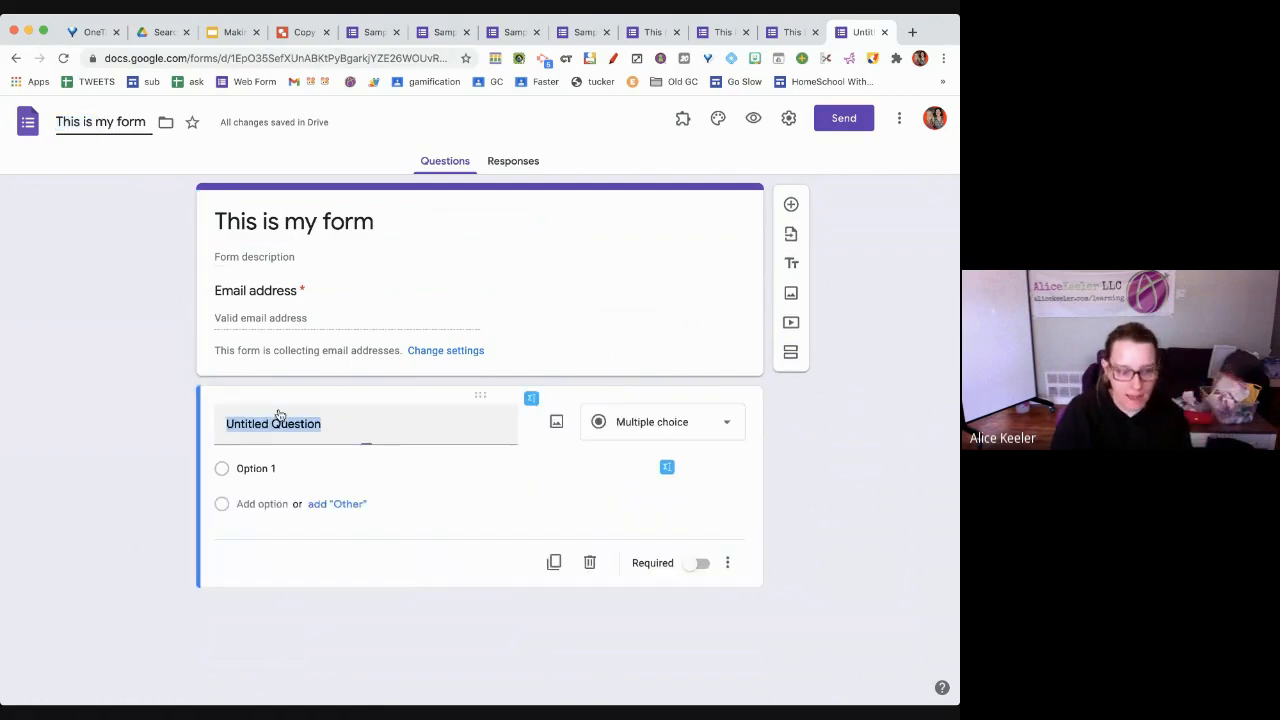
pyautogui.write('first name')
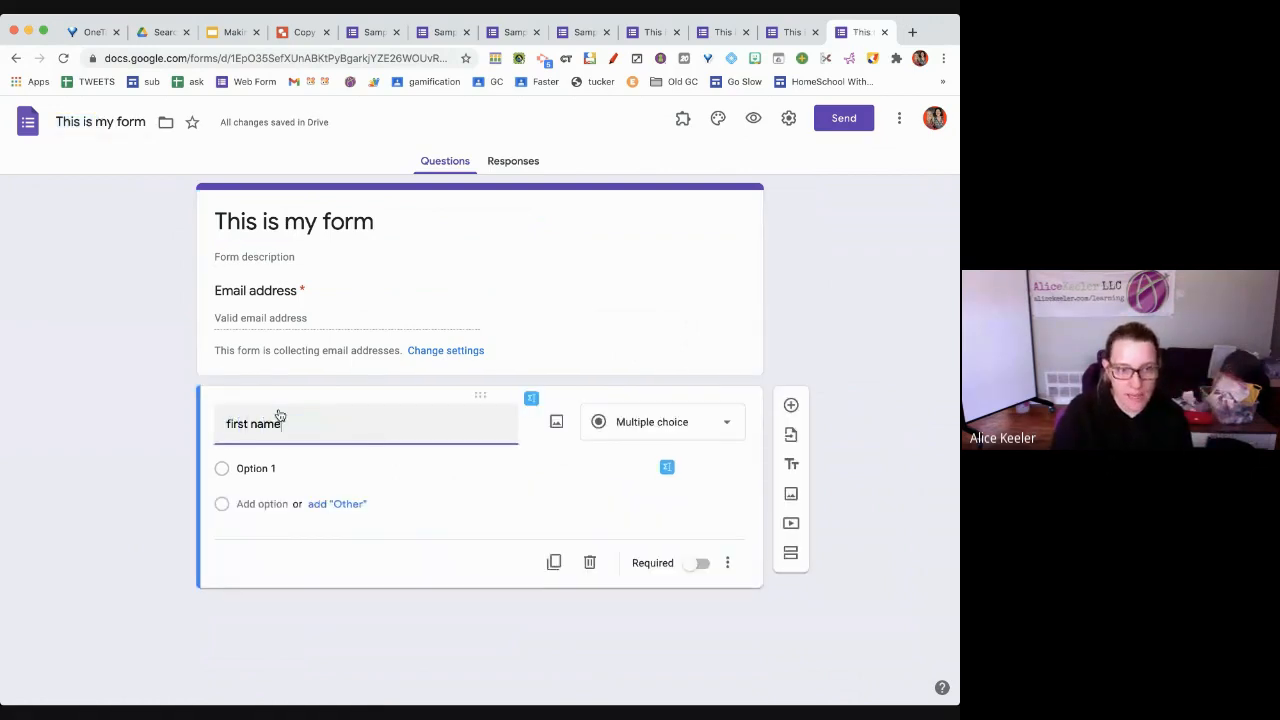
pyautogui.click(791, 405)
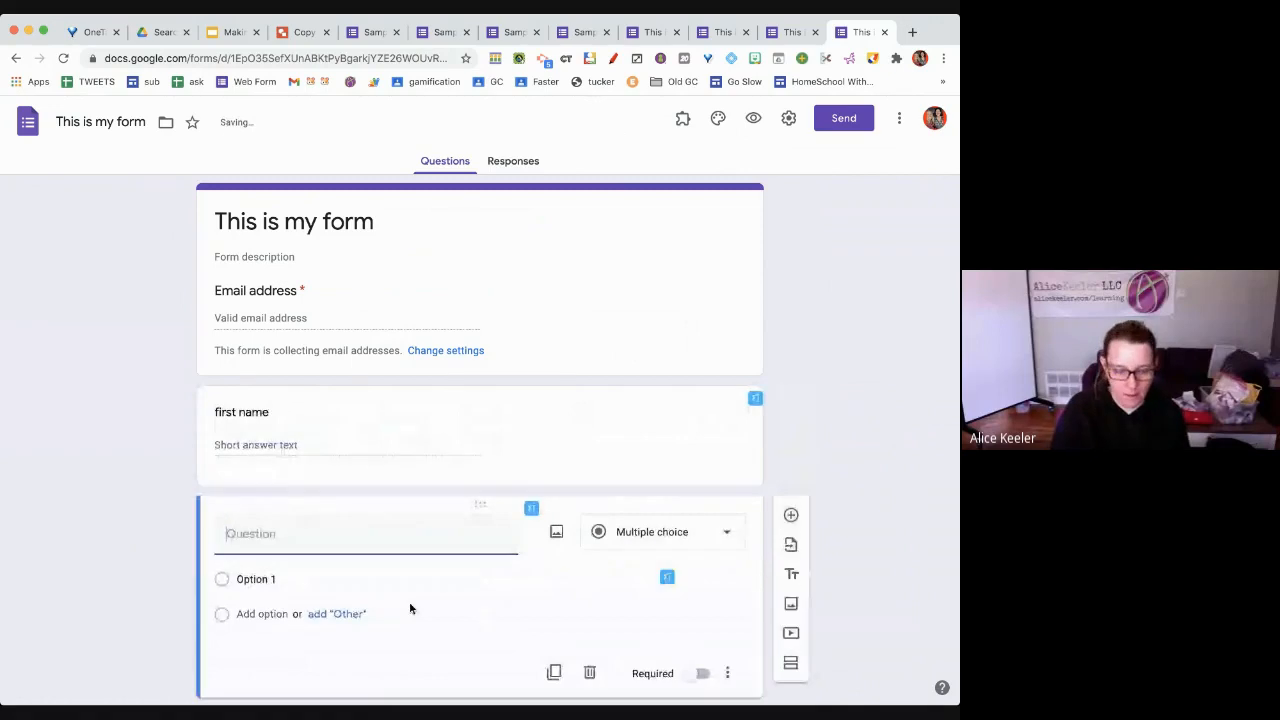
pyautogui.write('last N')
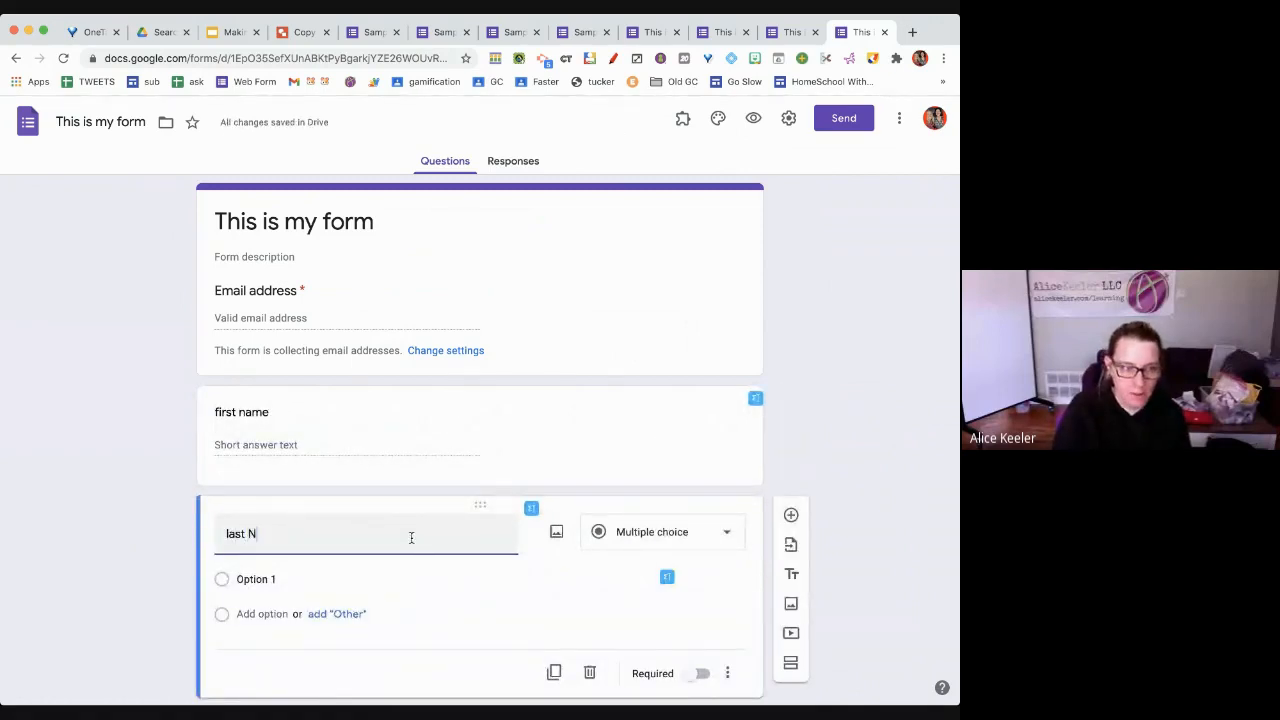
pyautogui.click(697, 650)
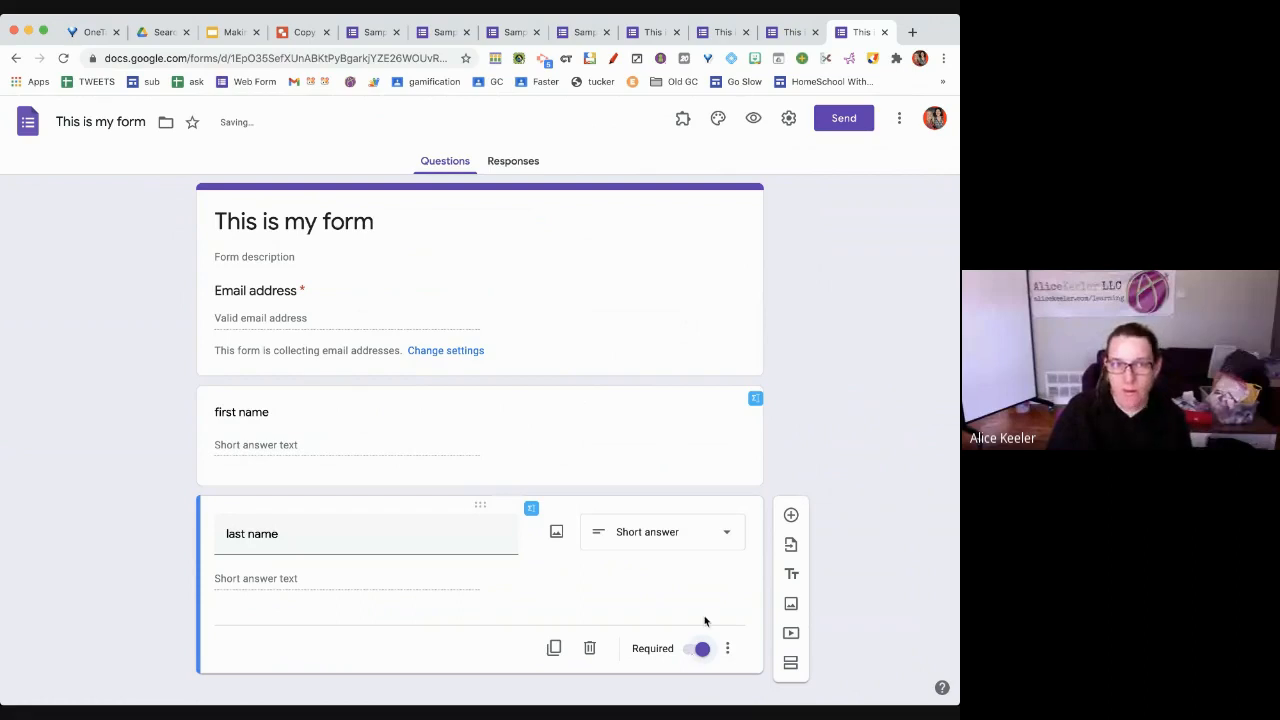
pyautogui.click(850, 125)
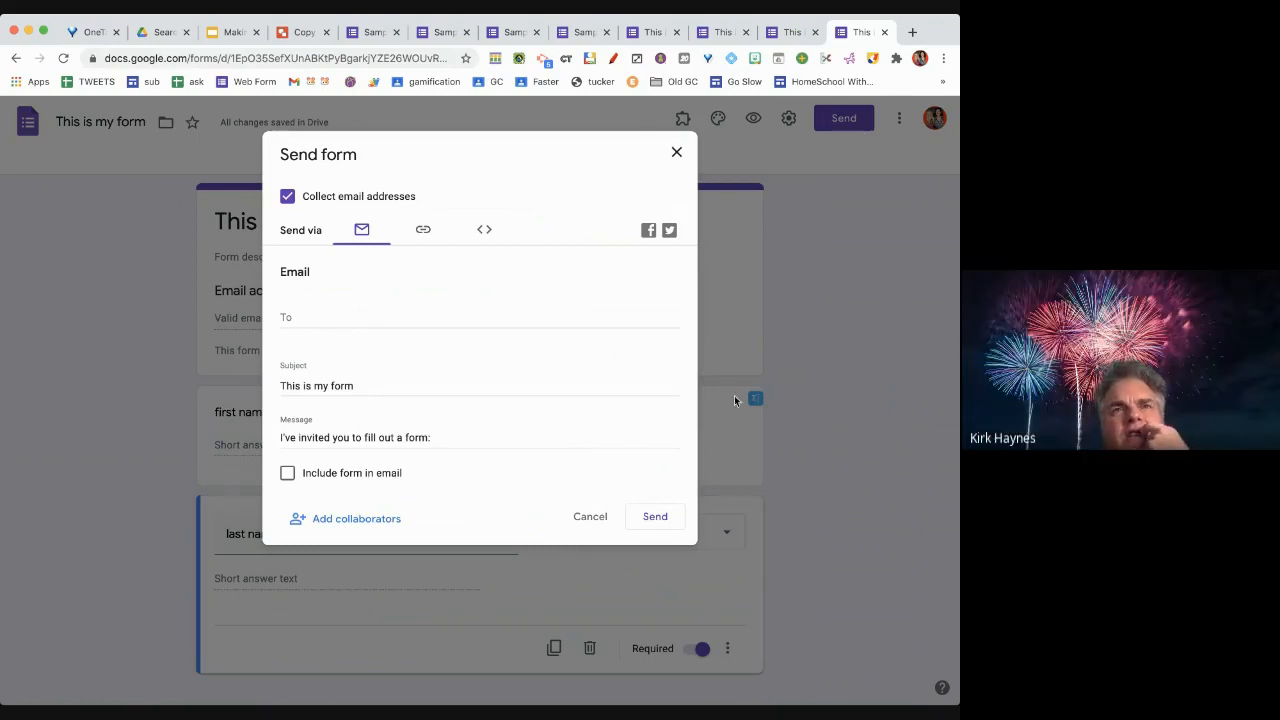
# Cancel the Send dialog, then drag first name below last name and back above it
pyautogui.click(590, 516)
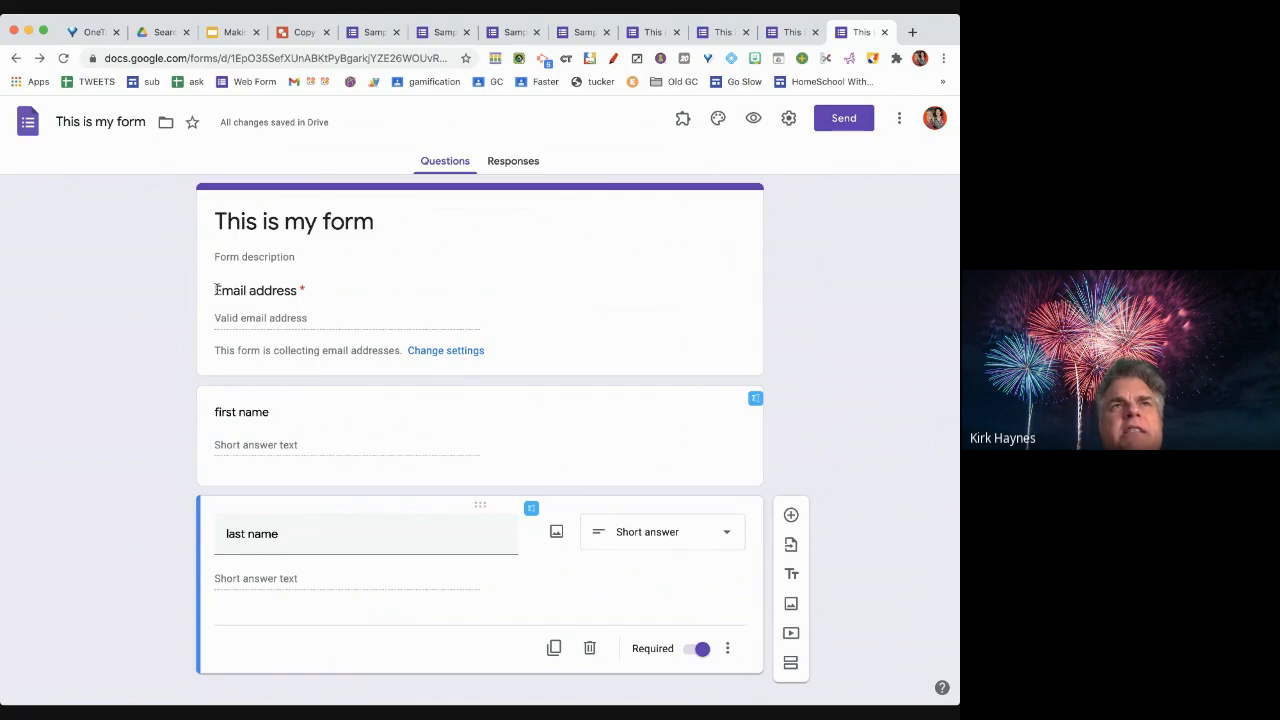
pyautogui.moveTo(216, 289); pyautogui.dragTo(307, 295)
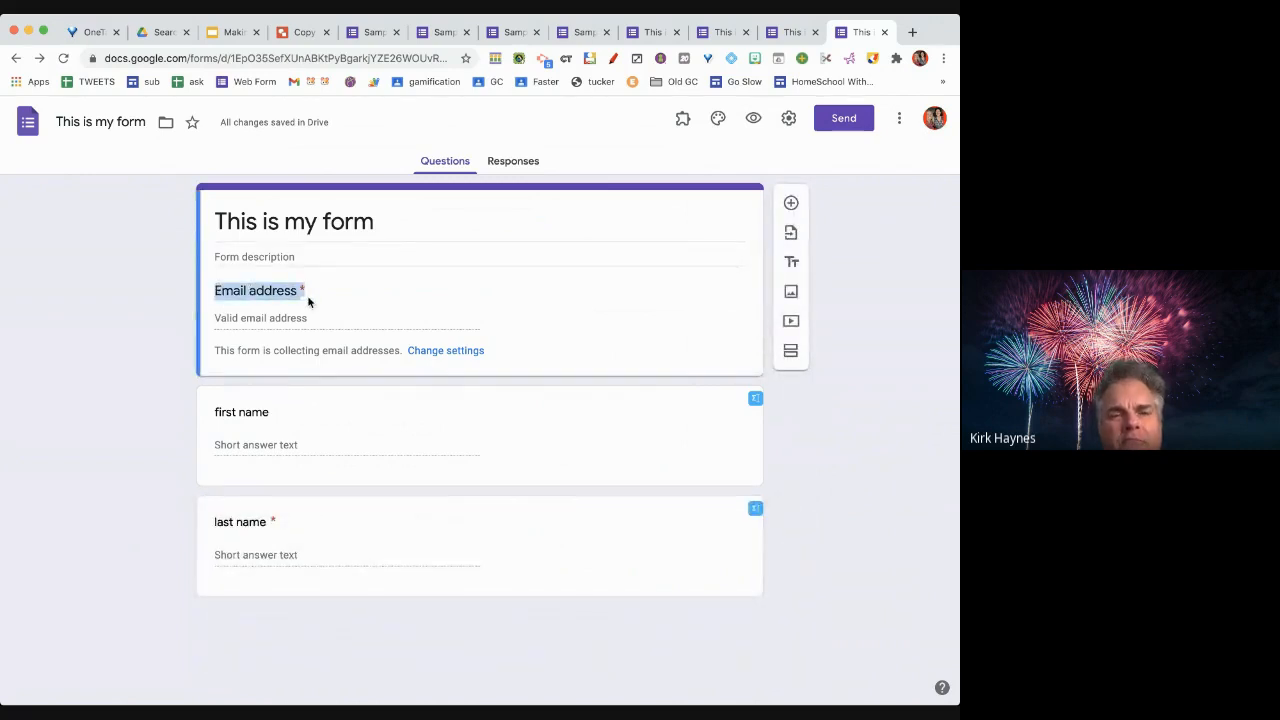
pyautogui.click(298, 441)
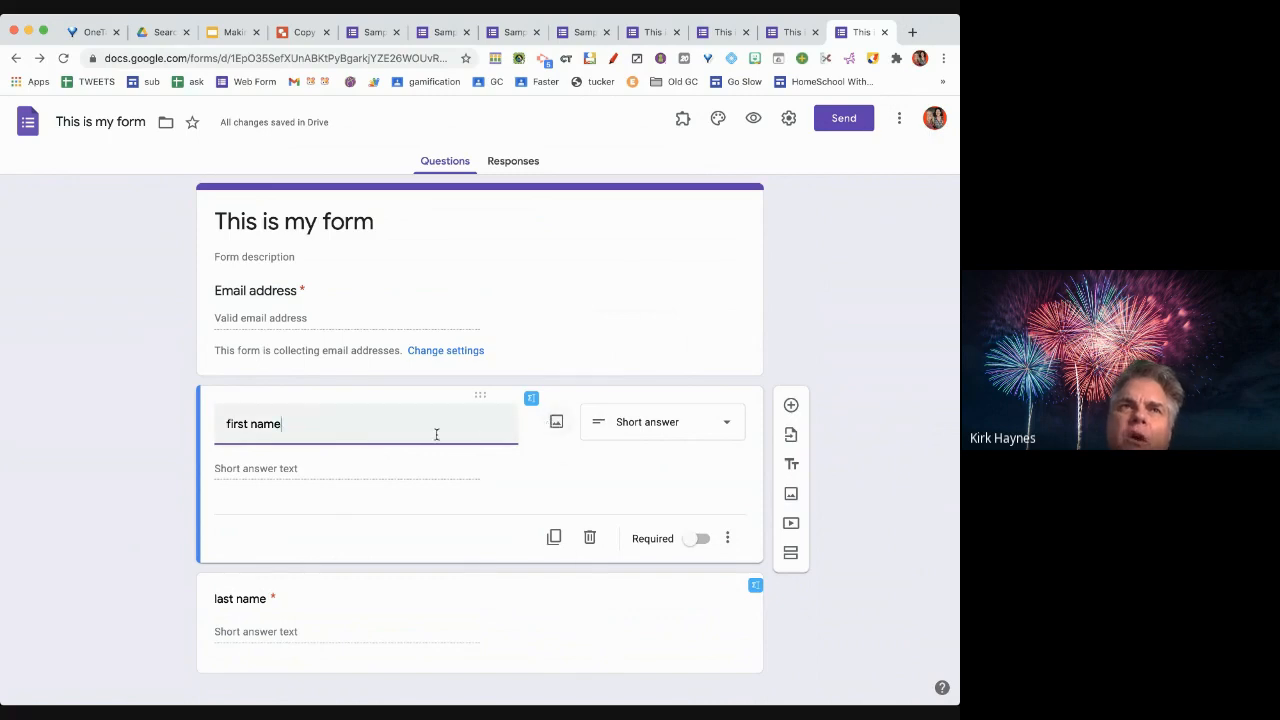
pyautogui.click(379, 476)
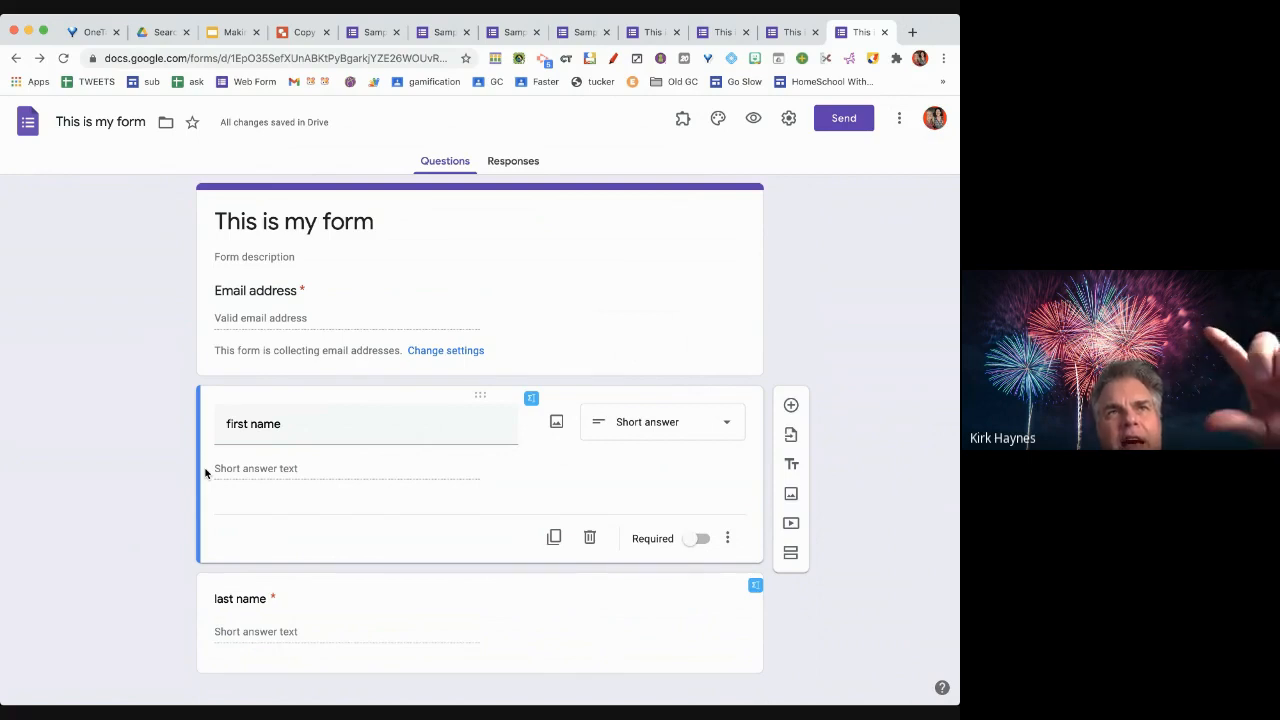
pyautogui.moveTo(478, 395); pyautogui.dragTo(480, 600)
pyautogui.moveTo(485, 506); pyautogui.dragTo(481, 393)
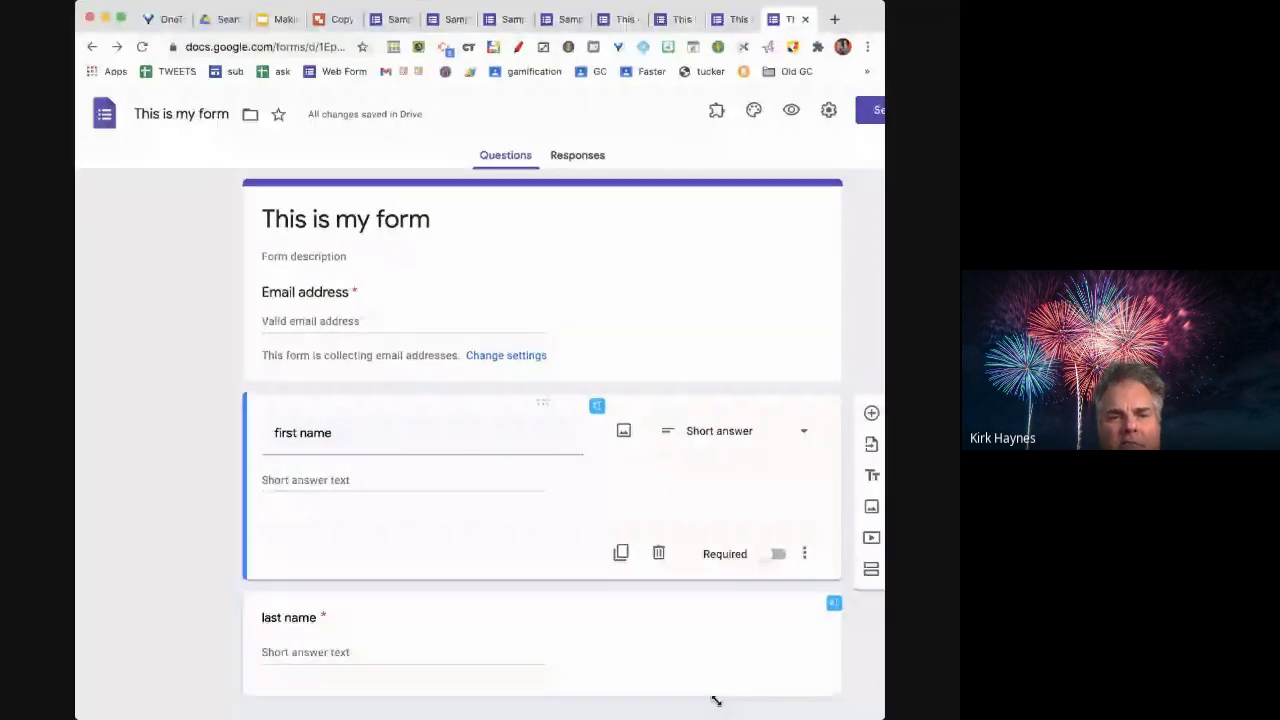
# Narrow the browser window to preview the compact layout, then widen it back
pyautogui.moveTo(716, 701); pyautogui.dragTo(747, 714)
pyautogui.moveTo(636, 690); pyautogui.dragTo(479, 358)
pyautogui.moveTo(747, 716); pyautogui.dragTo(906, 716)
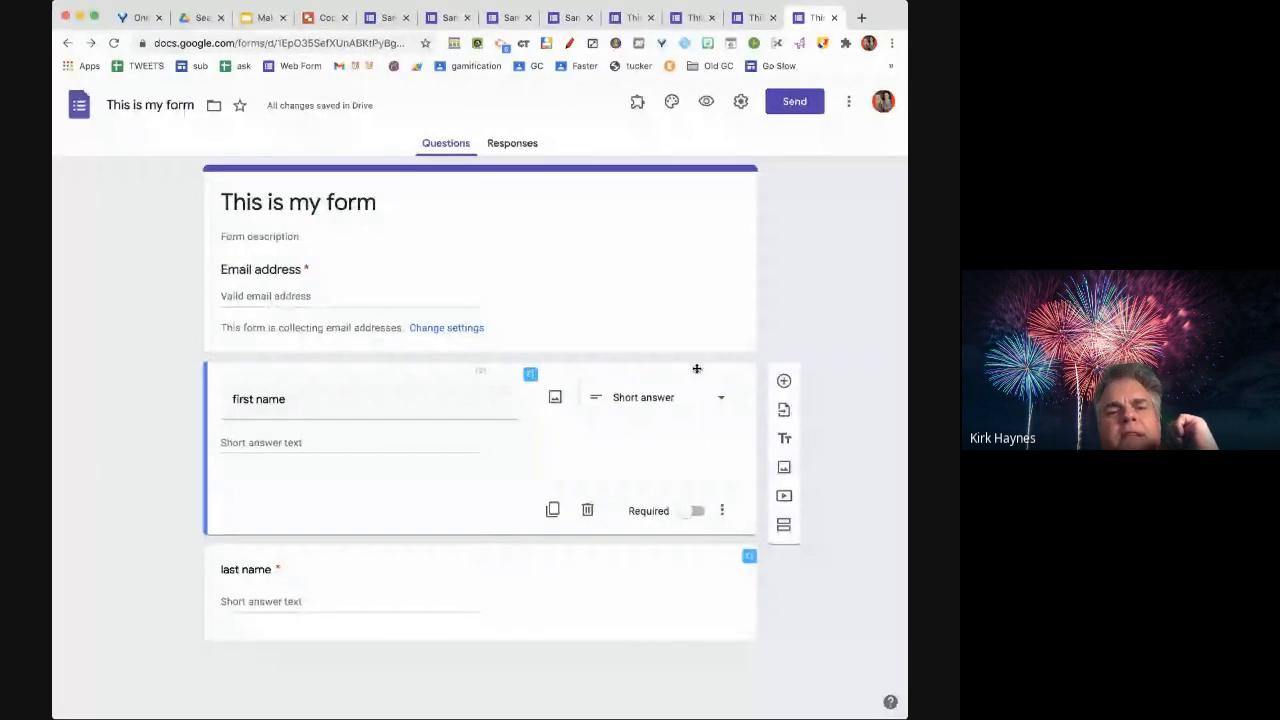
# Switch the first name question to multiple choice and back to short answer
pyautogui.click(655, 398)
pyautogui.click(654, 366)
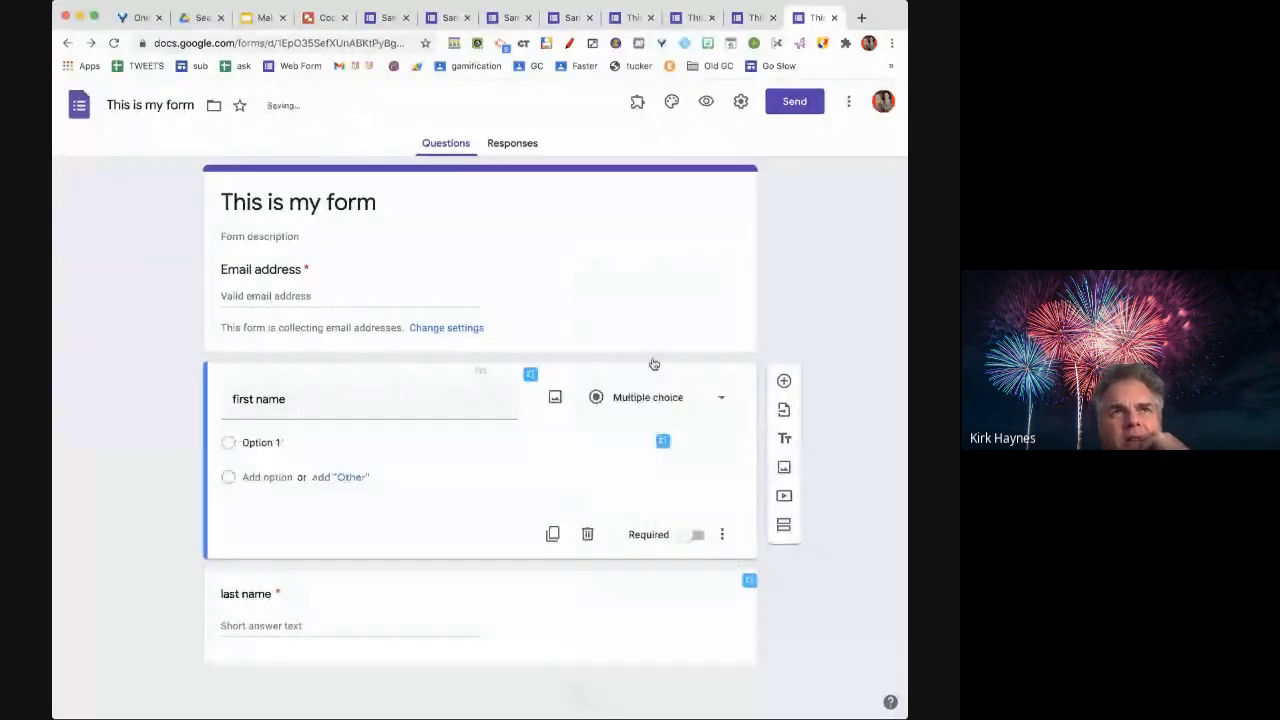
pyautogui.click(655, 397)
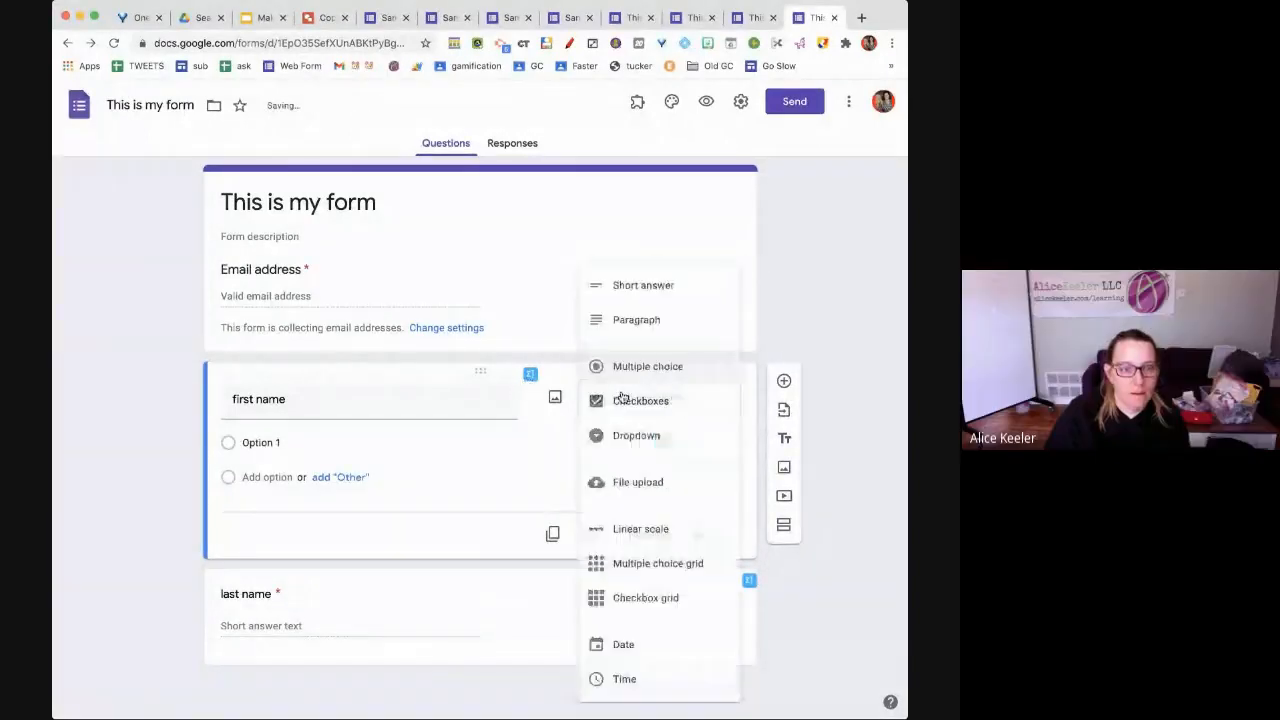
pyautogui.click(611, 288)
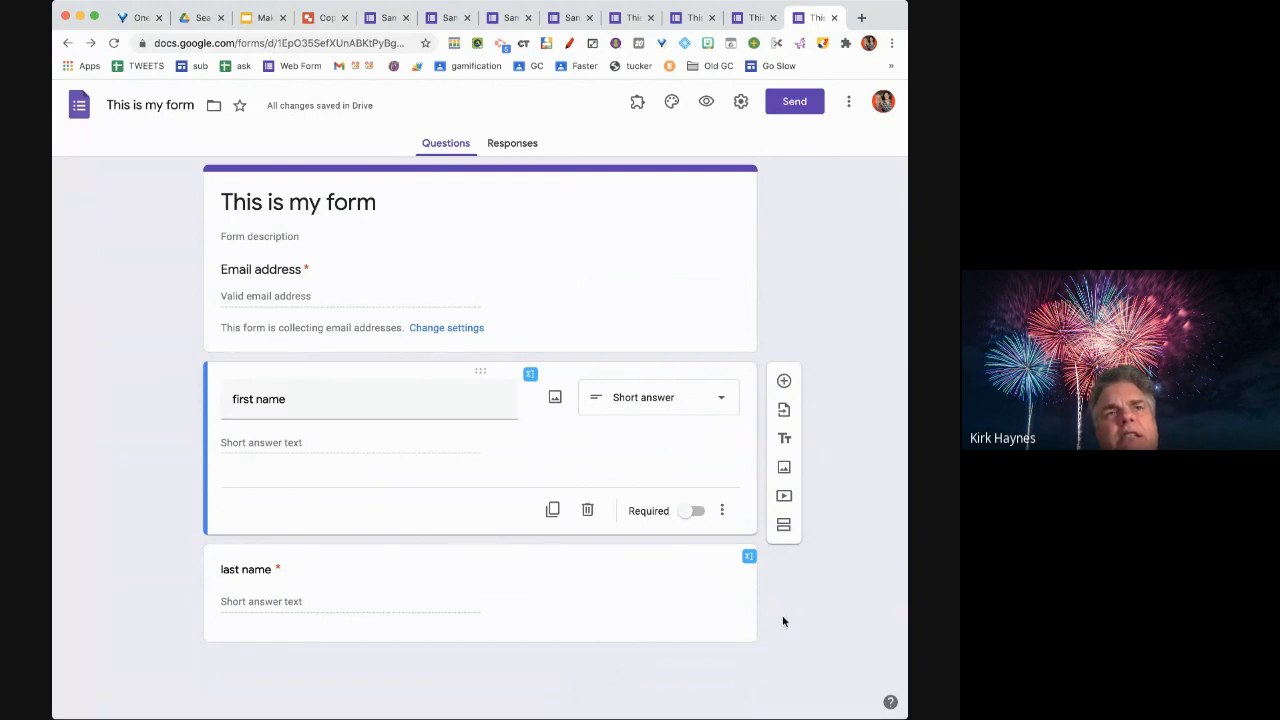
# Add a multiple-choice question 'What is your favorite color' with options red, blue and green
pyautogui.click(686, 600)
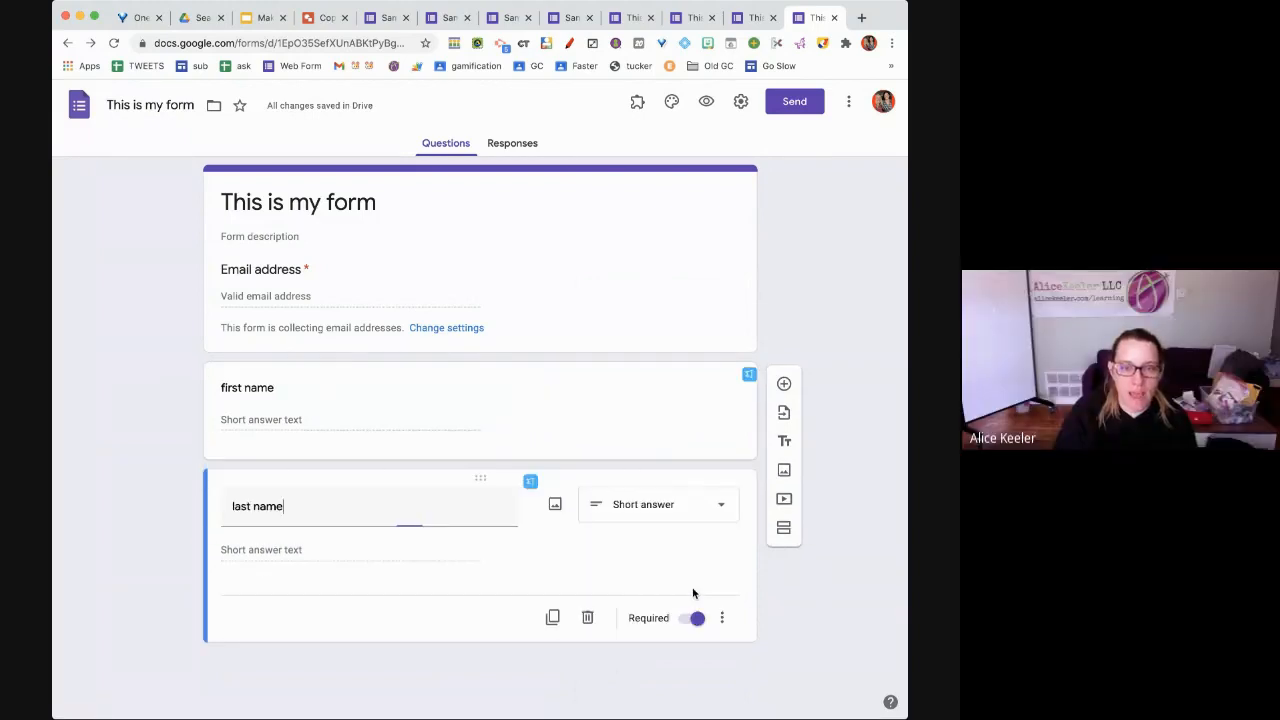
pyautogui.click(784, 495)
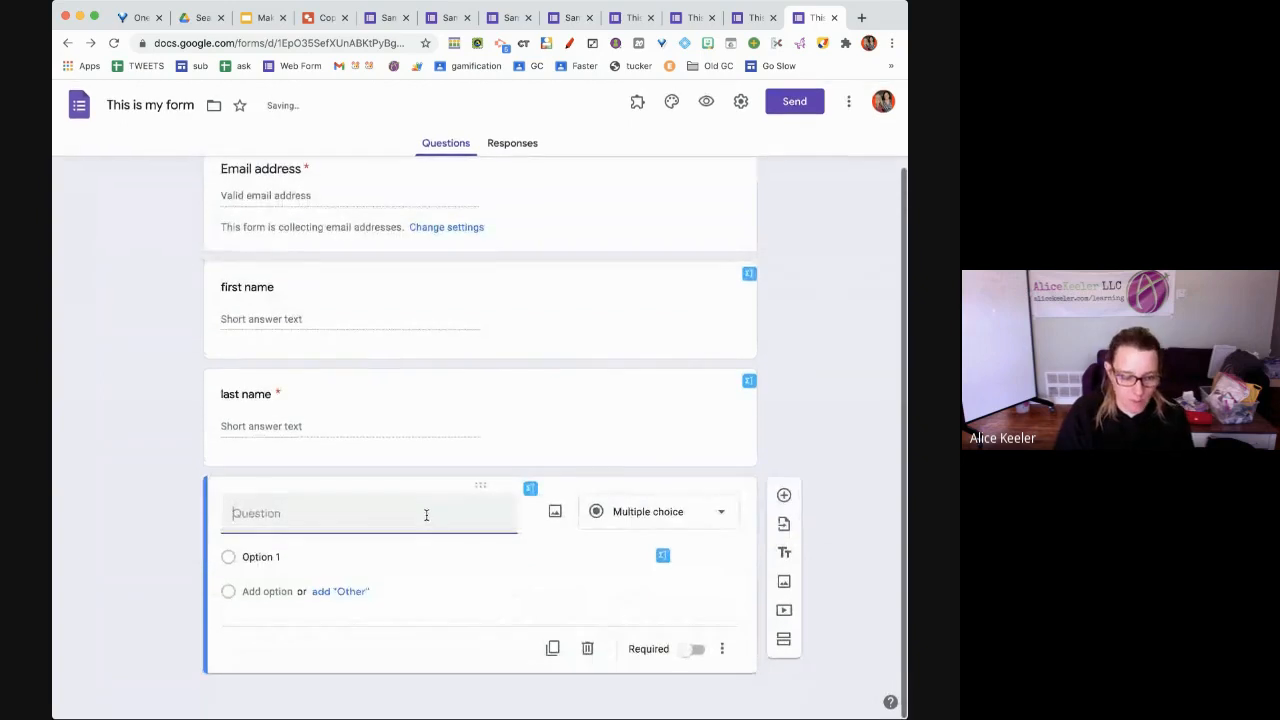
pyautogui.write('What is your f')
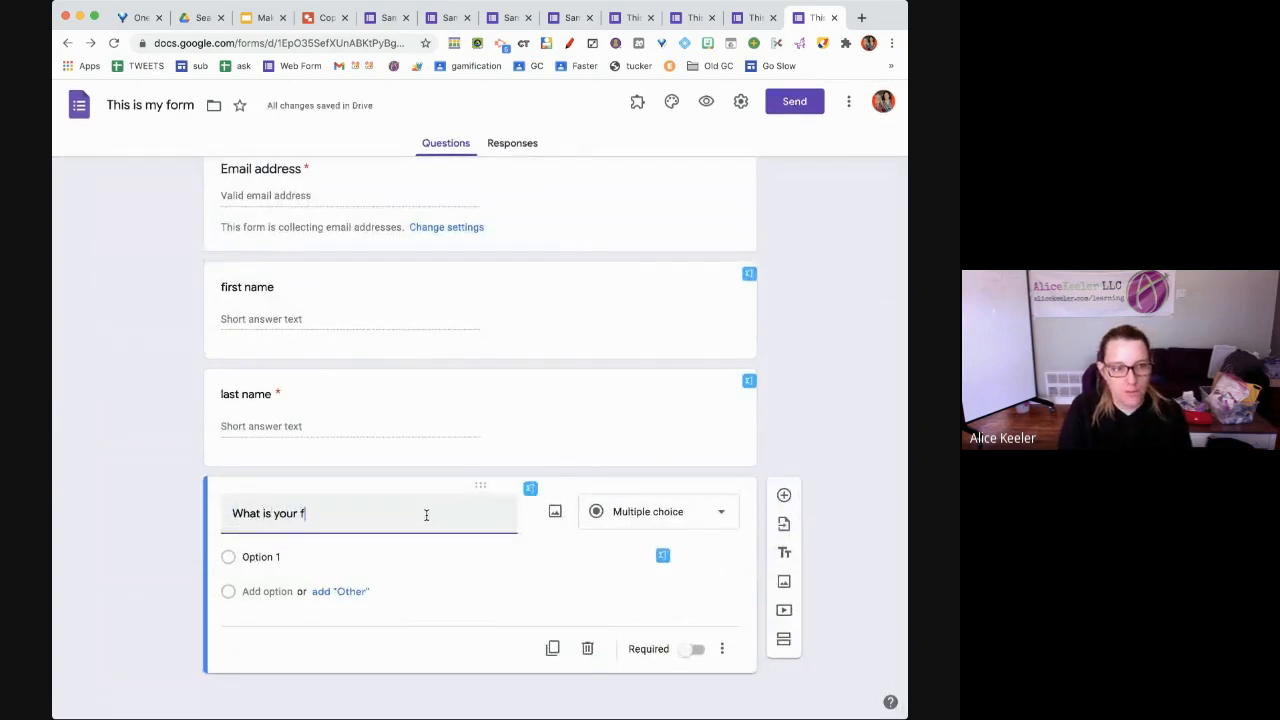
pyautogui.write('avorite color')
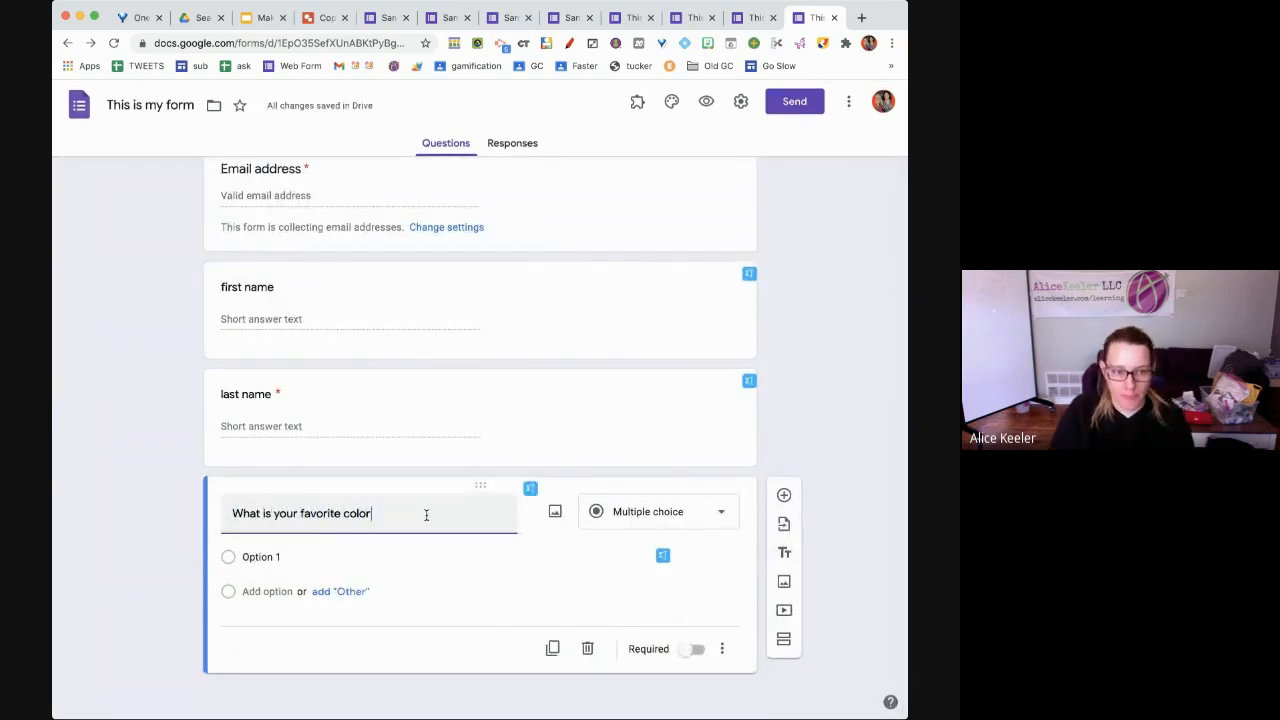
pyautogui.click(364, 560)
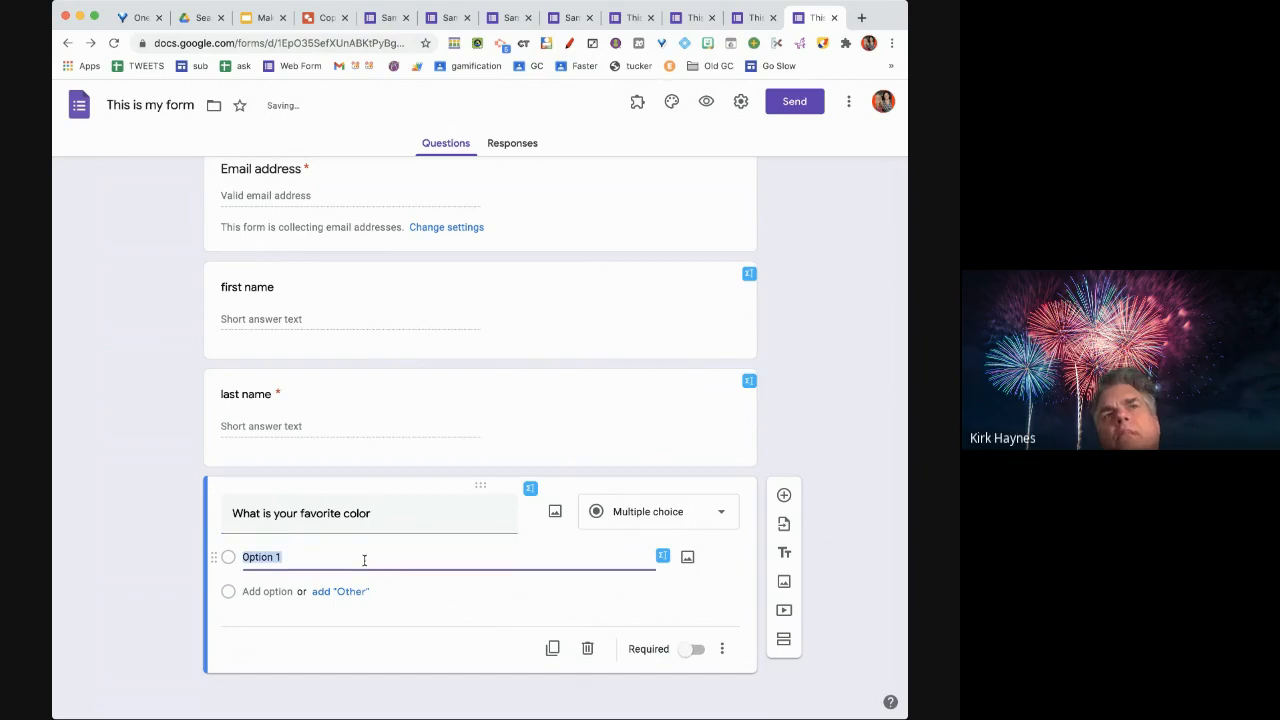
pyautogui.write('red')
pyautogui.press('Return')
pyautogui.write('blue')
pyautogui.press('Return')
pyautogui.write('g')
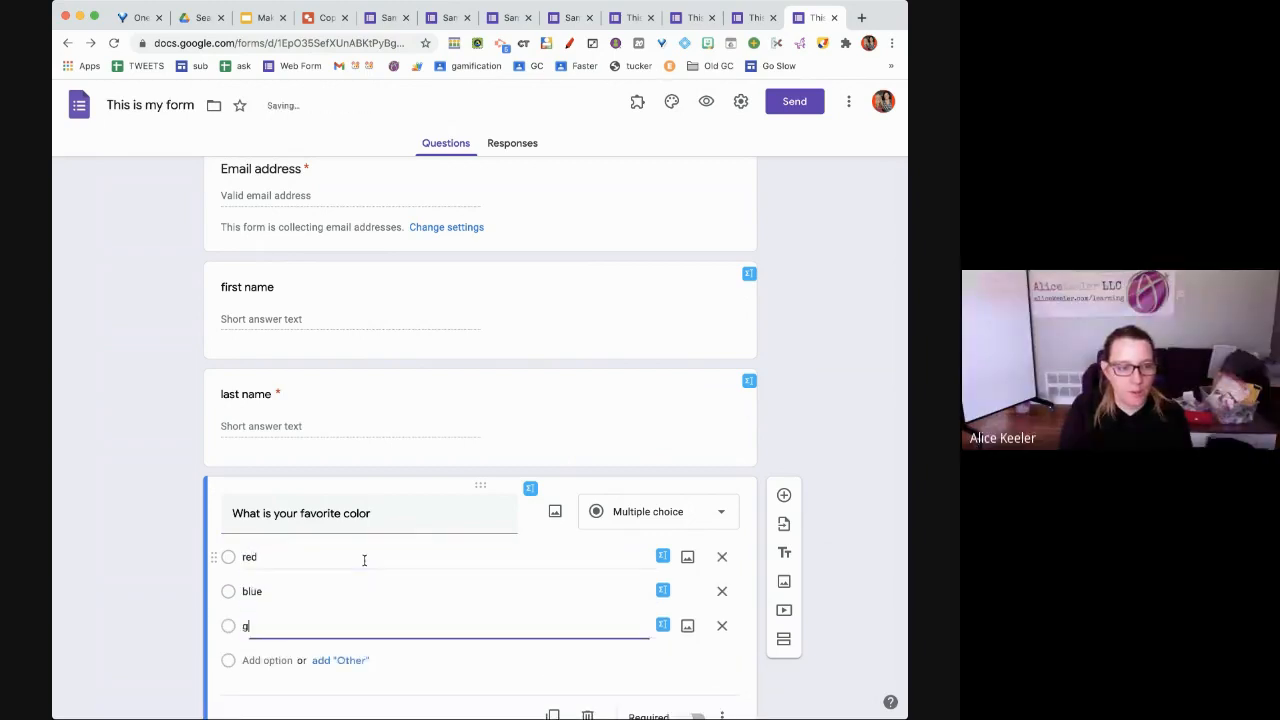
pyautogui.write('reen')
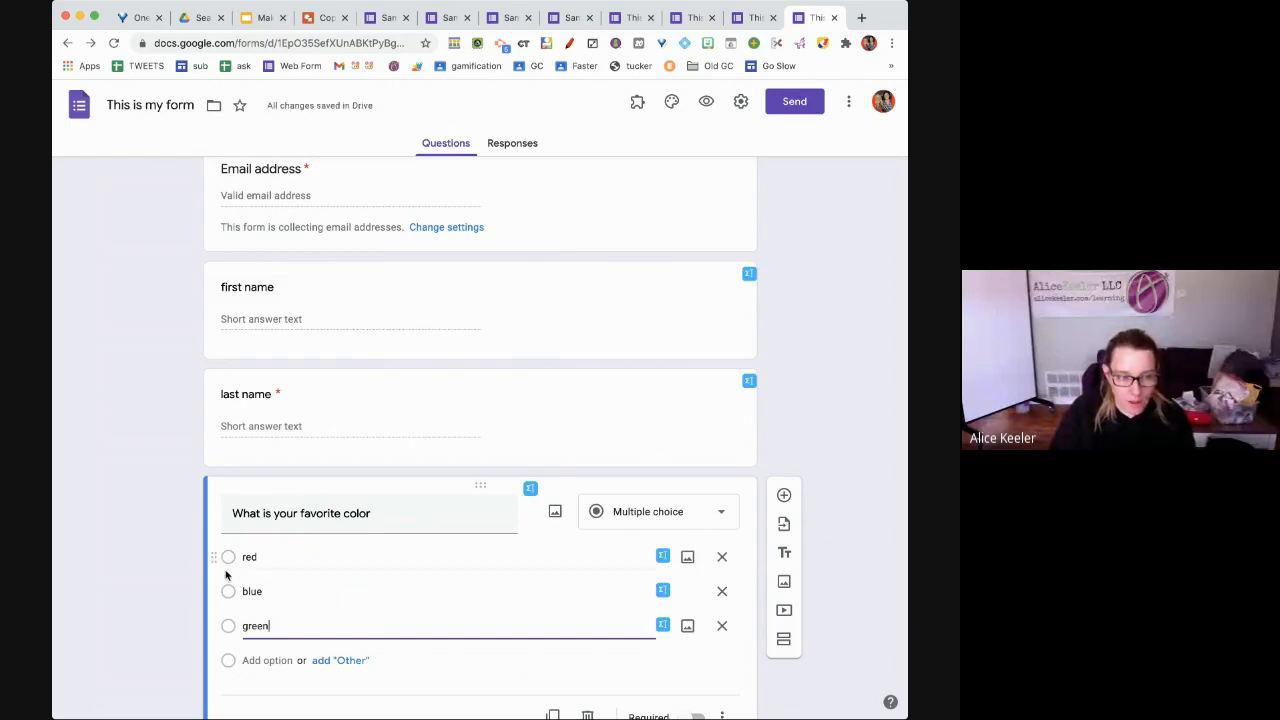
# Drag the red option to the bottom so the choices read blue, green, red
pyautogui.moveTo(214, 557); pyautogui.dragTo(218, 604)
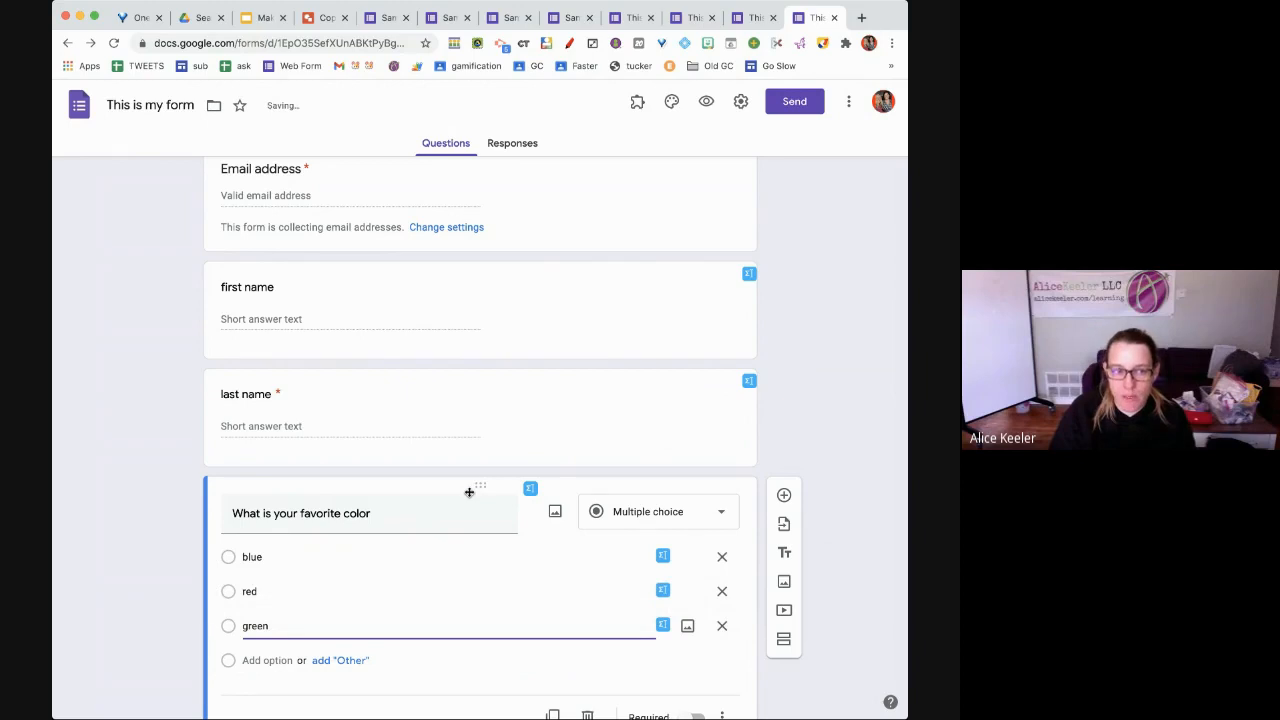
pyautogui.moveTo(480, 489); pyautogui.dragTo(479, 553)
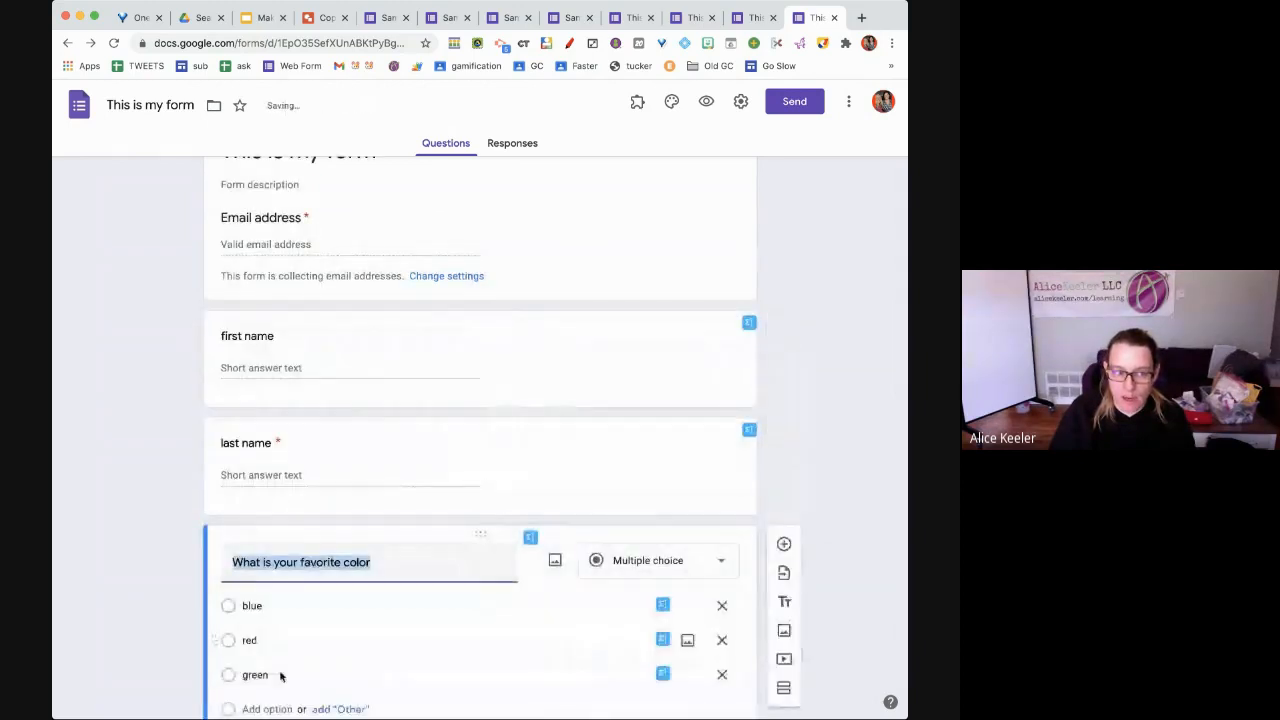
pyautogui.moveTo(217, 632); pyautogui.dragTo(213, 676)
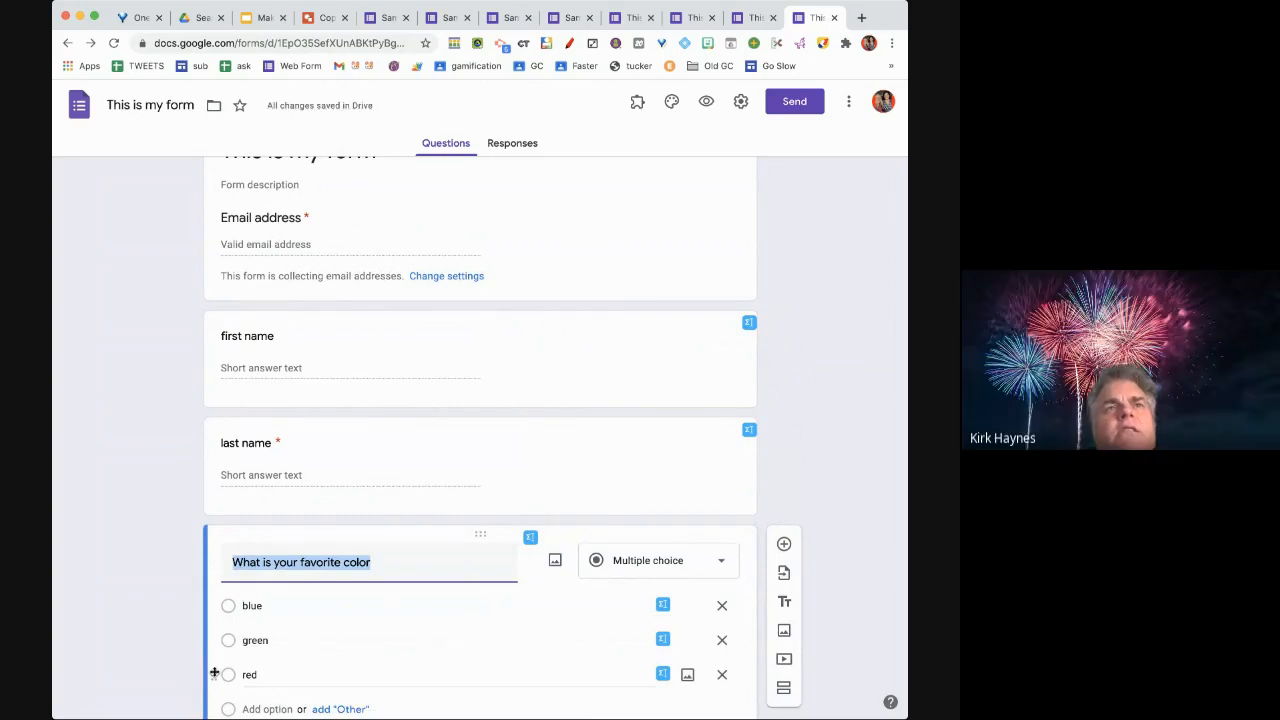
pyautogui.scroll(-2, 213, 676)
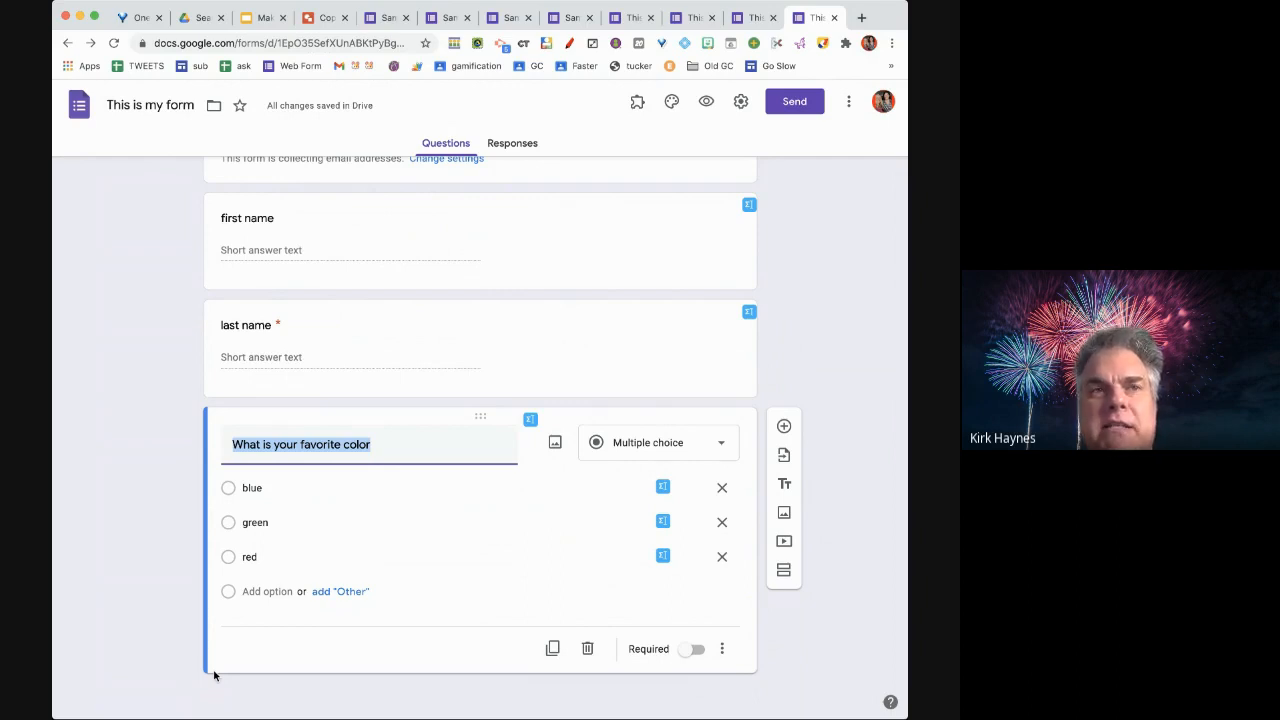
pyautogui.scroll(1, 213, 676)
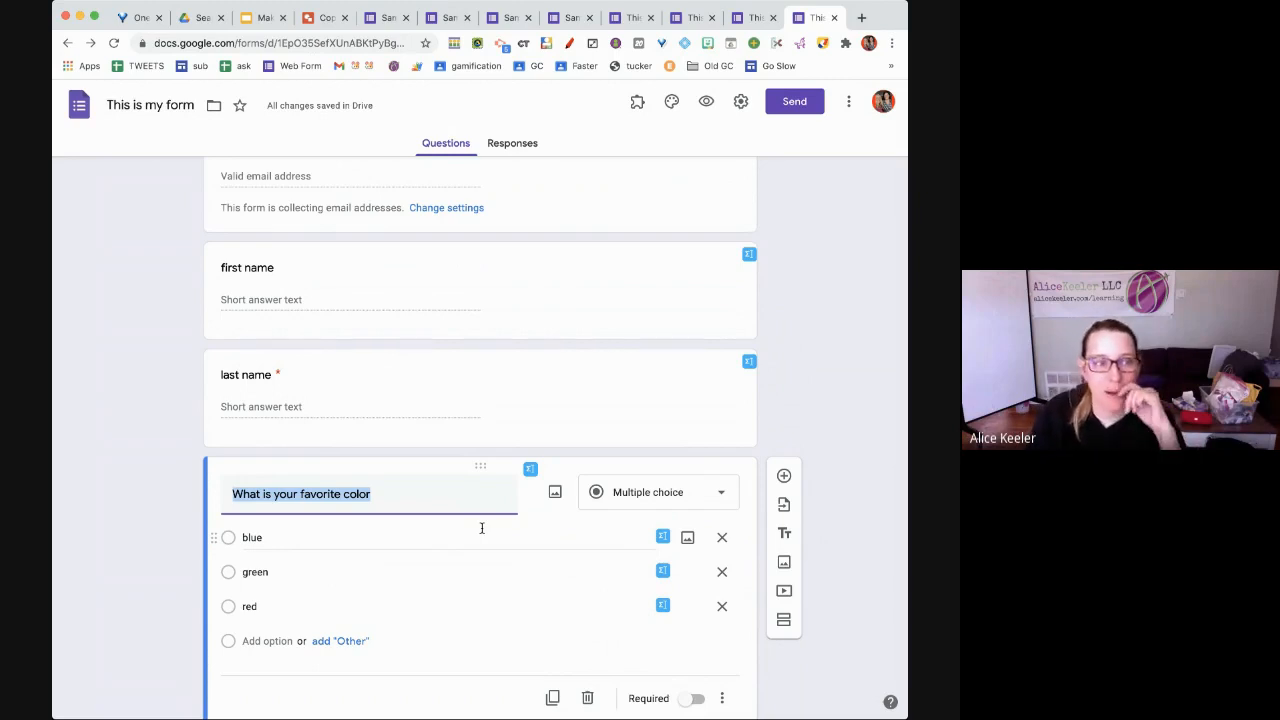
pyautogui.scroll(1, 497, 516)
pyautogui.scroll(2, 497, 517)
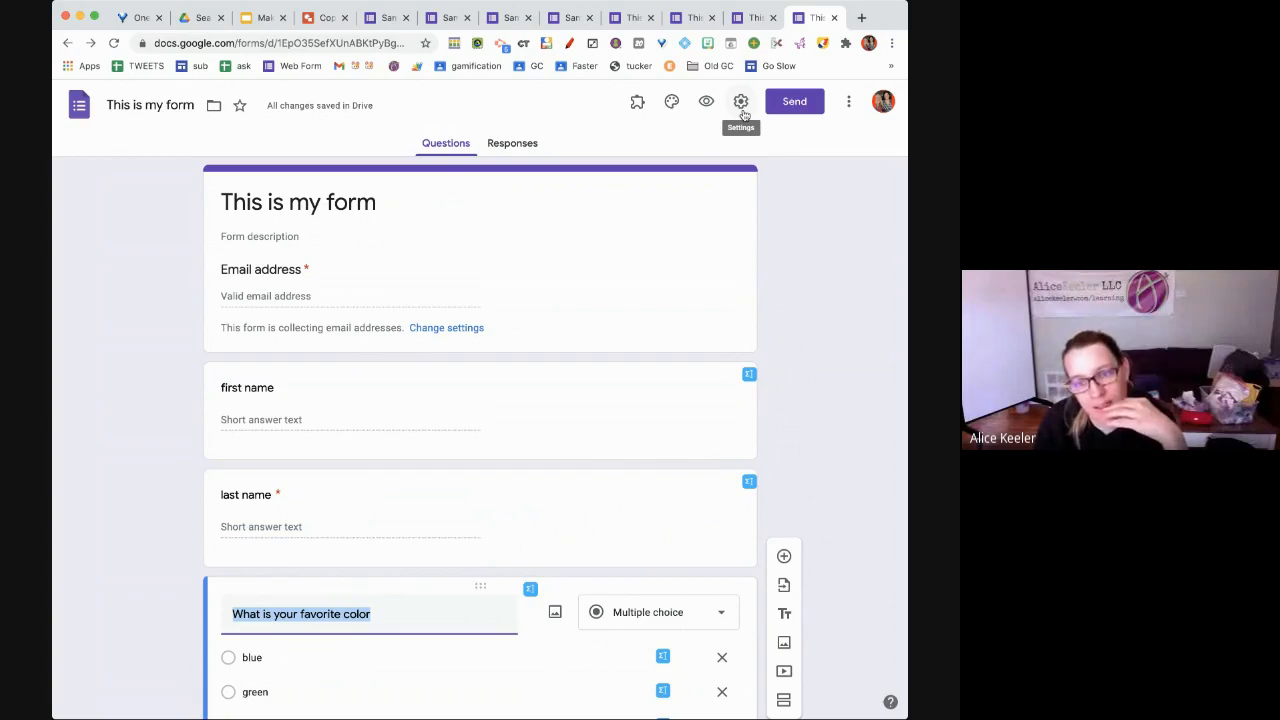
# Turn off Collect email addresses in the form's Settings and save
pyautogui.click(742, 110)
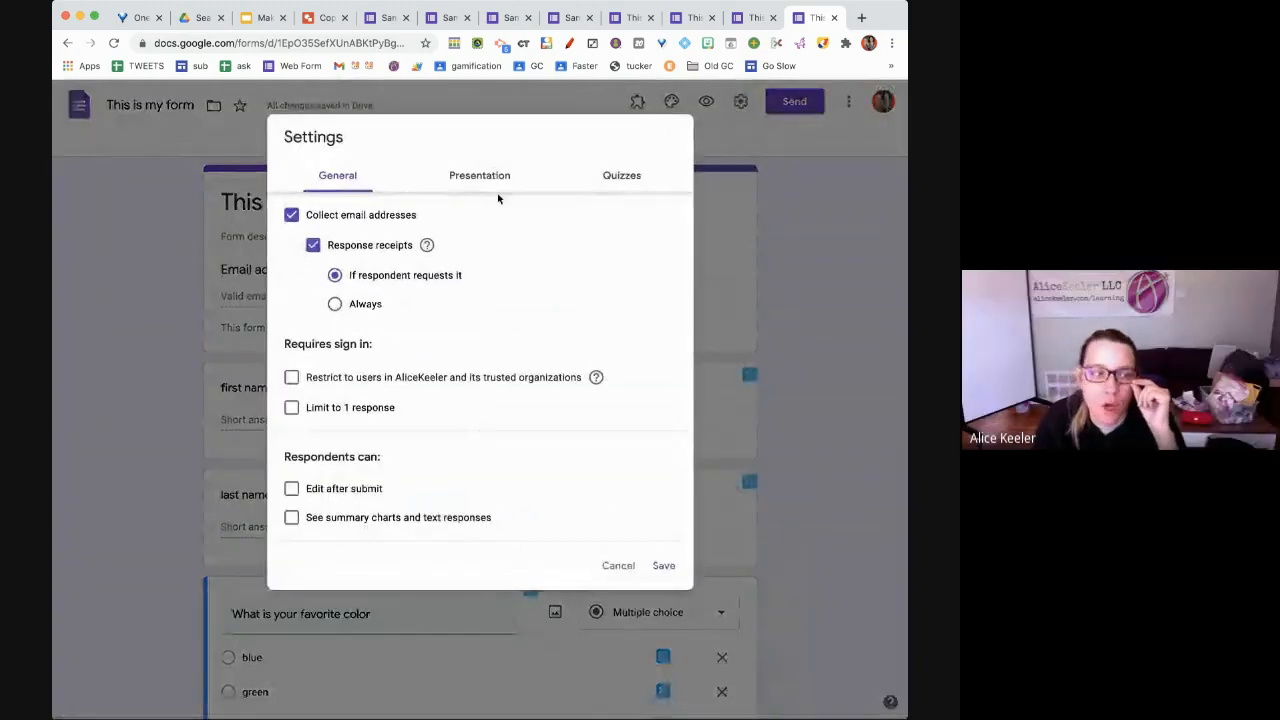
pyautogui.click(292, 216)
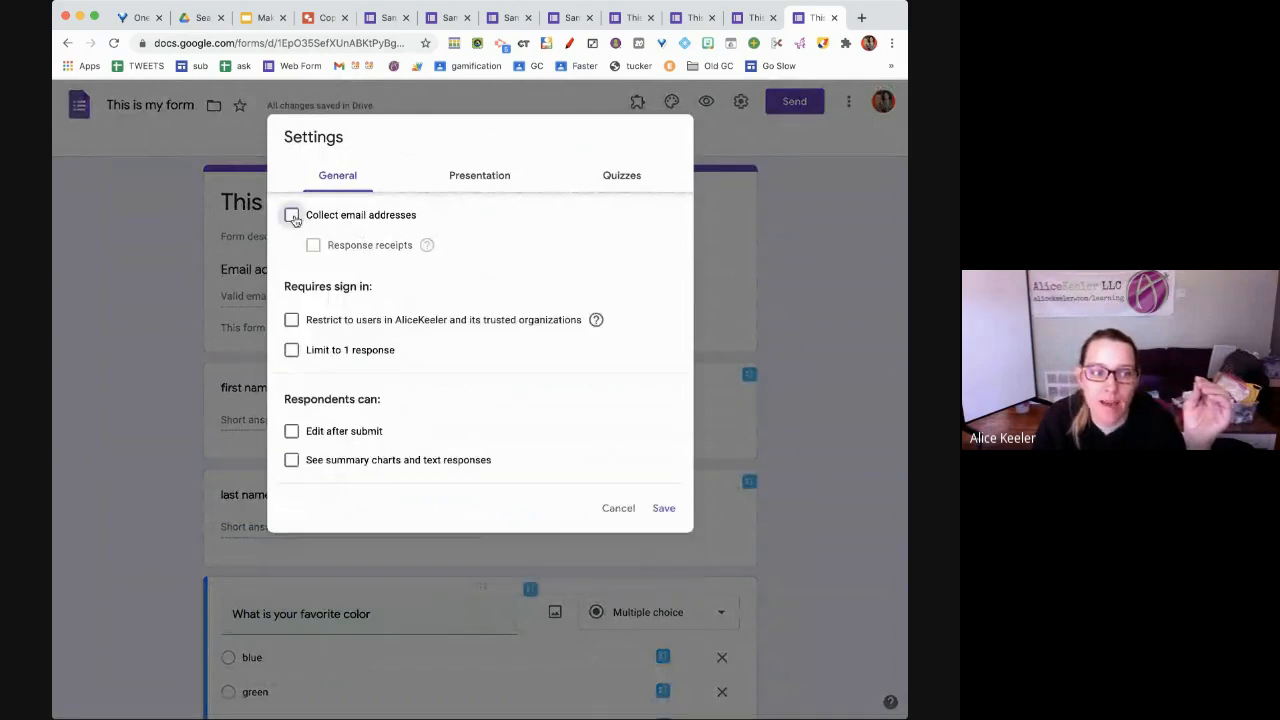
pyautogui.click(292, 216)
pyautogui.click(292, 216)
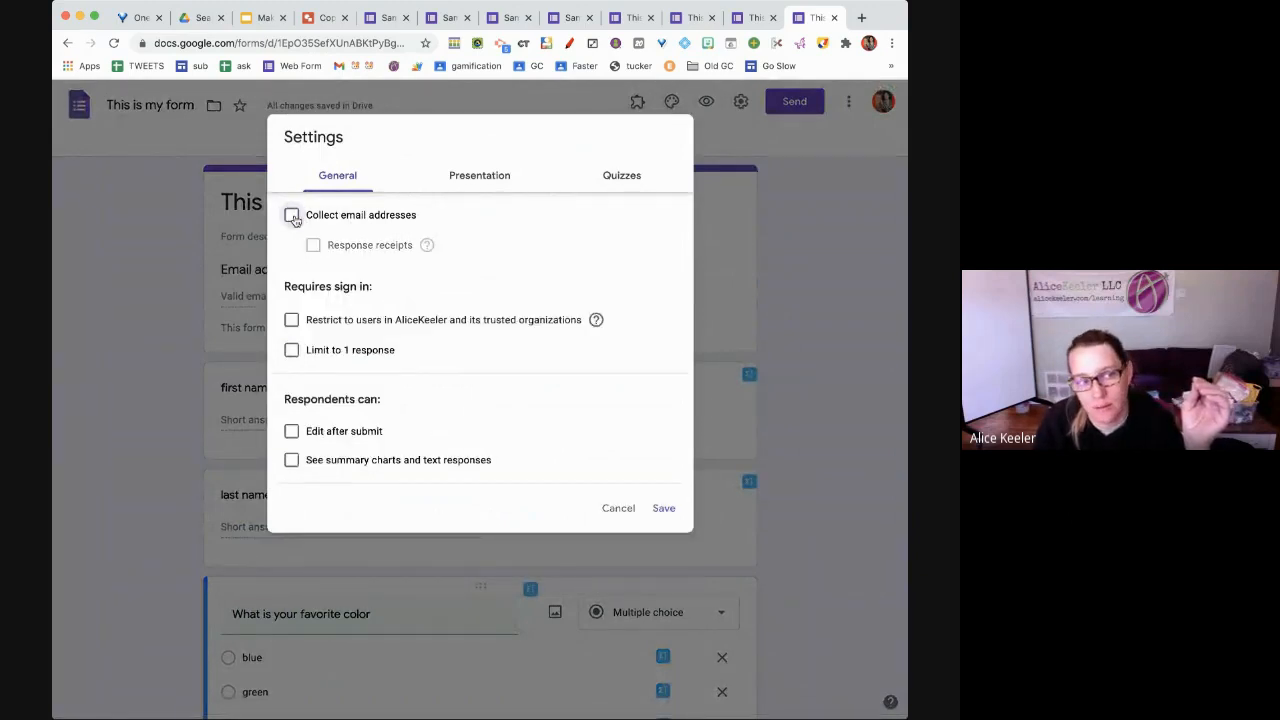
pyautogui.click(292, 216)
pyautogui.click(292, 216)
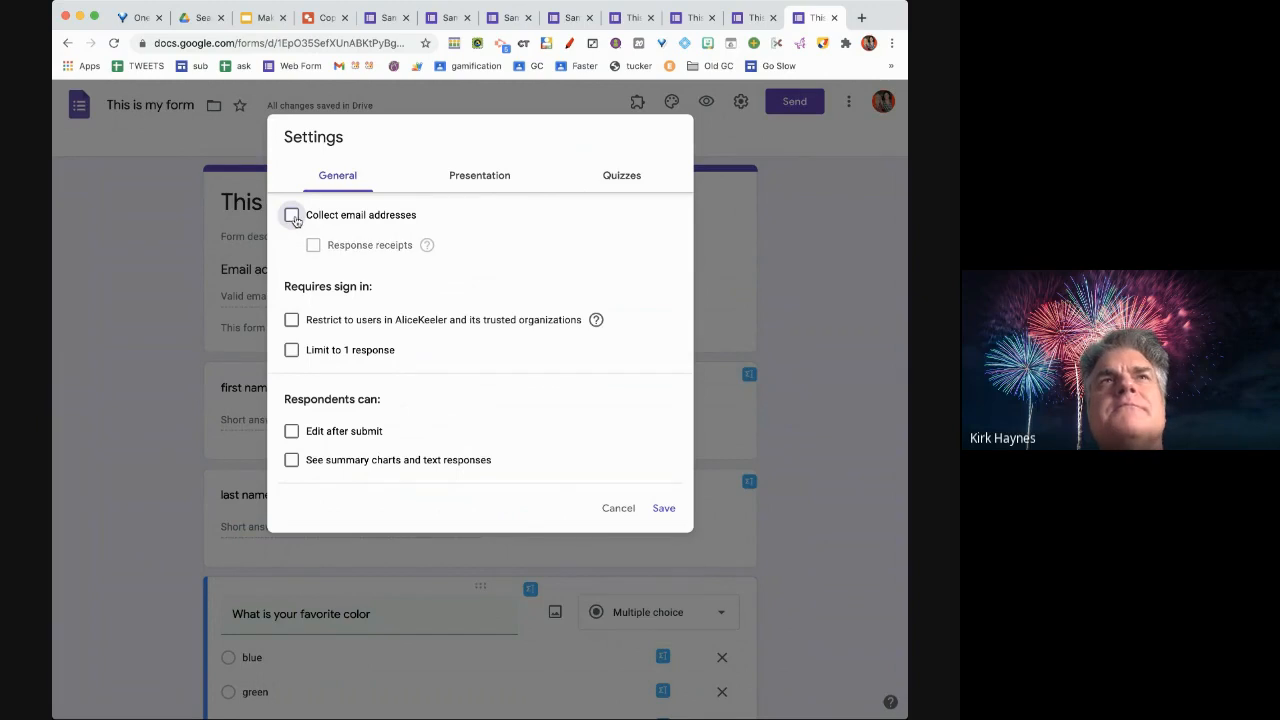
pyautogui.click(663, 508)
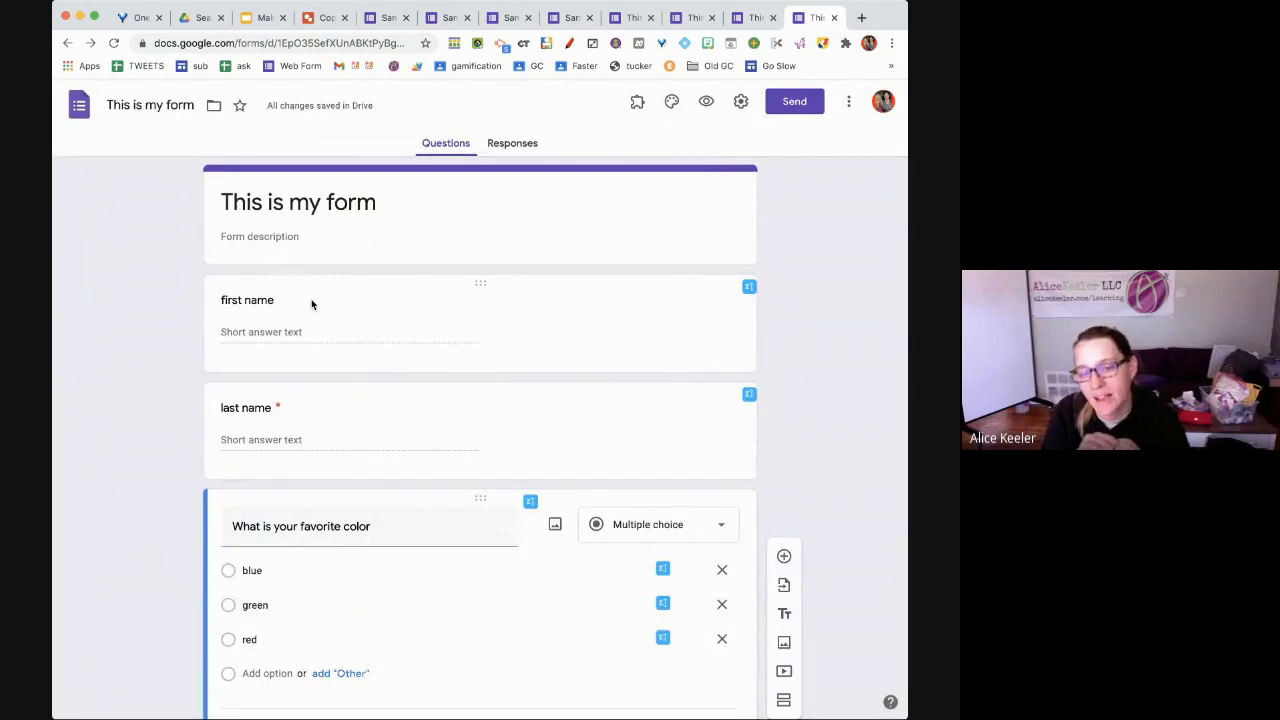
# Reopen Settings and switch Collect email addresses back on
pyautogui.click(739, 106)
pyautogui.click(350, 217)
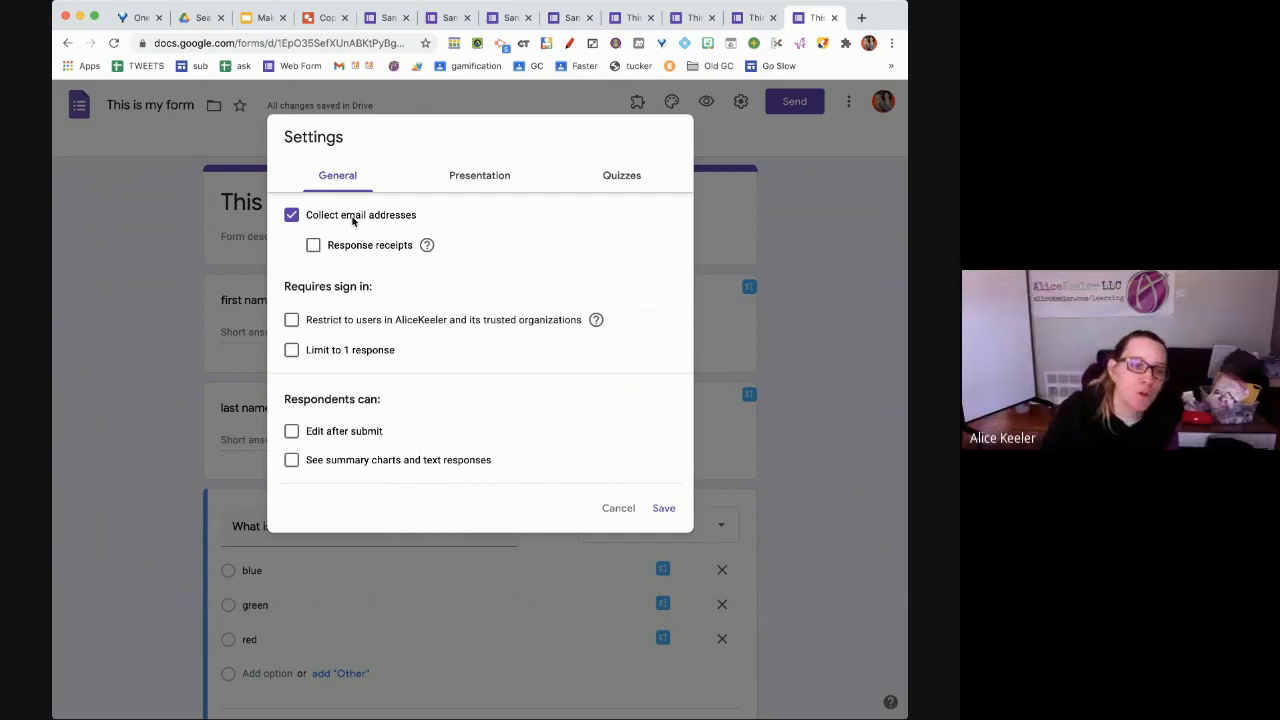
# Try the organization-only restriction and one-response limit, leaving both turned off
pyautogui.click(313, 325)
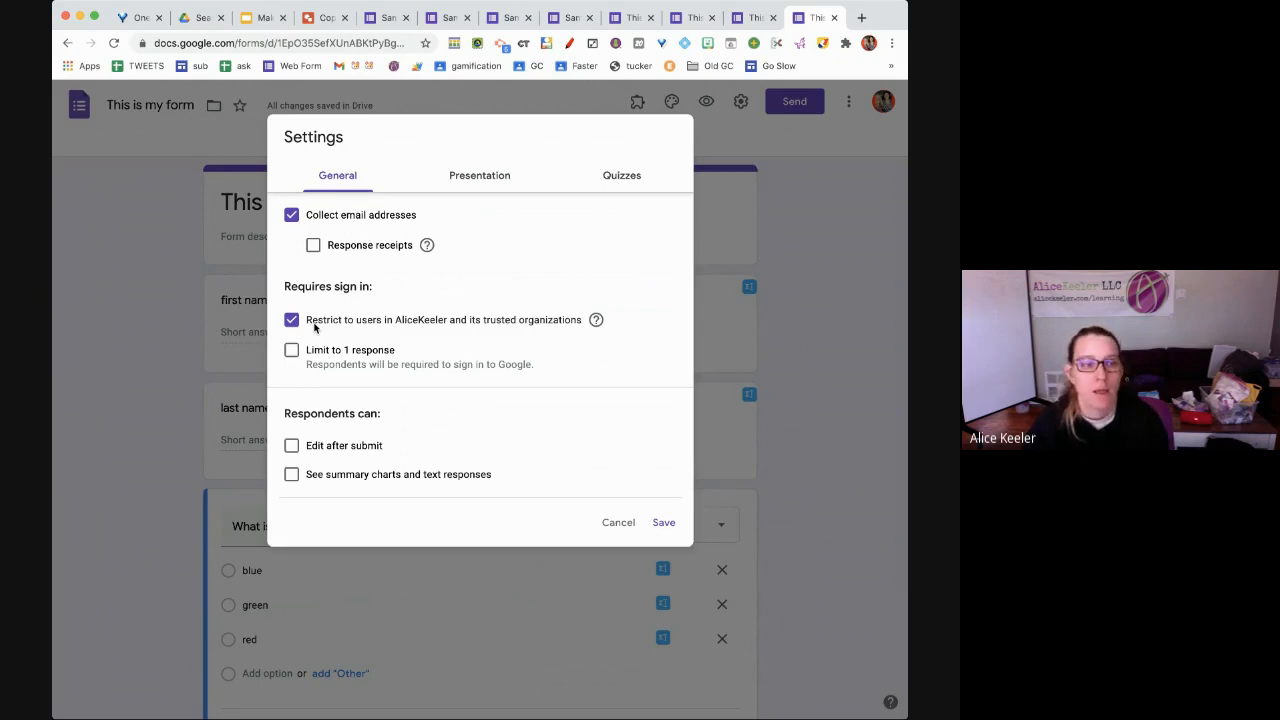
pyautogui.click(314, 325)
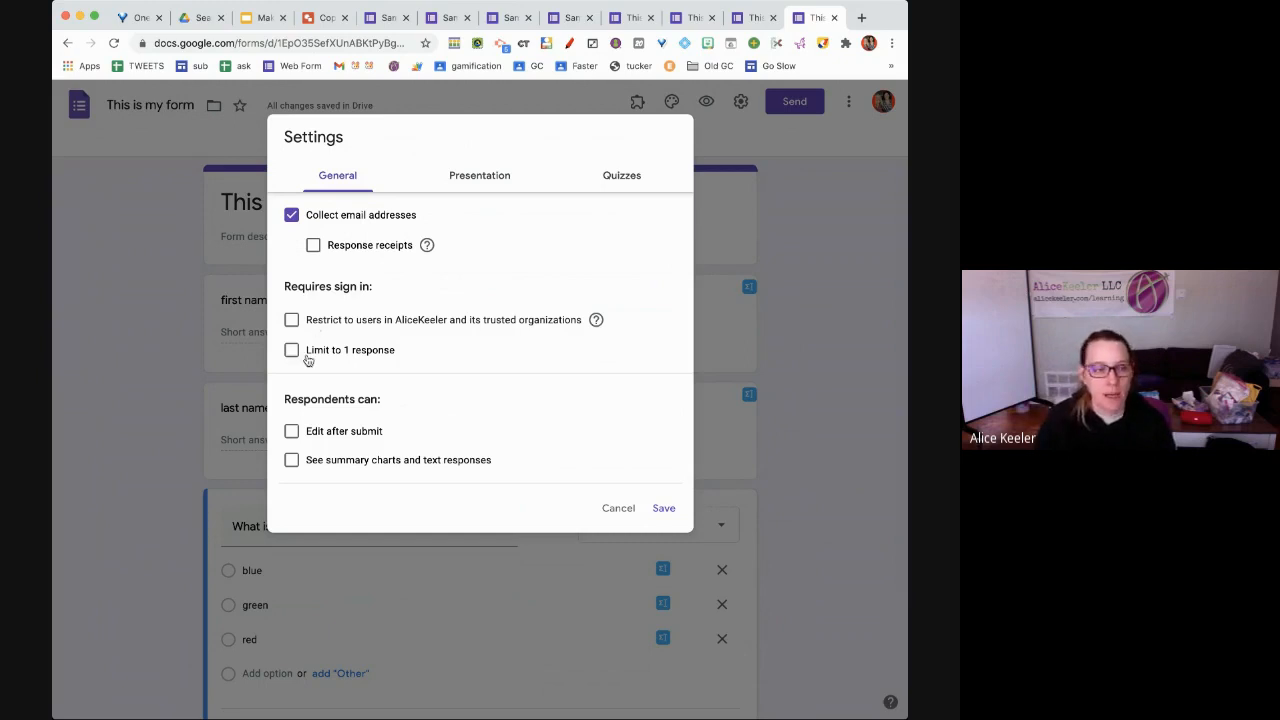
pyautogui.click(315, 352)
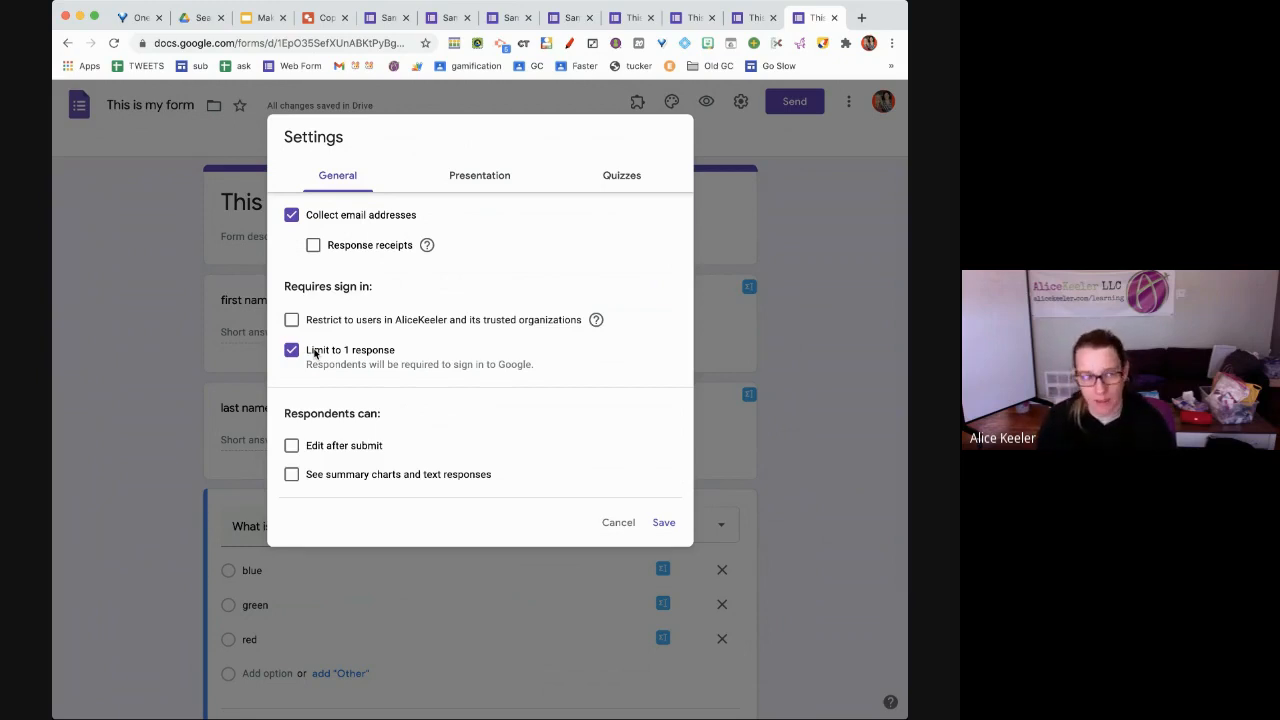
pyautogui.click(314, 352)
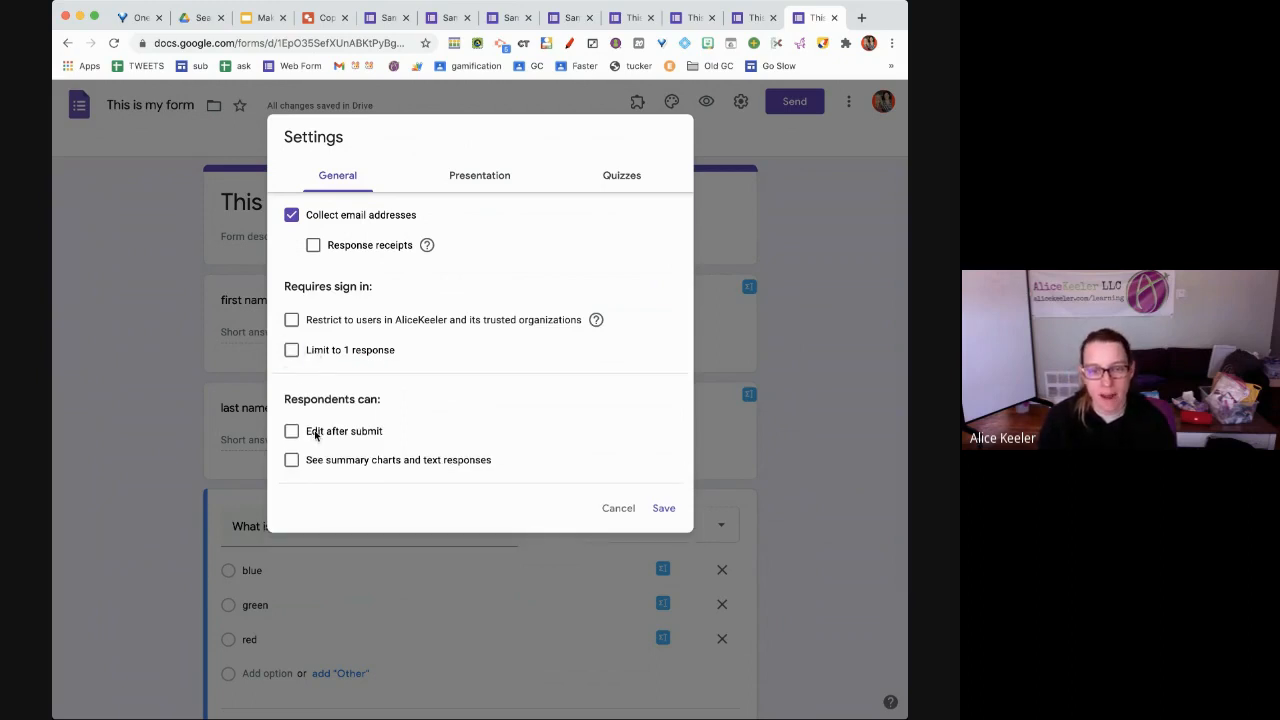
# Toggle Edit after submit and See summary charts, leaving both unchecked
pyautogui.click(316, 434)
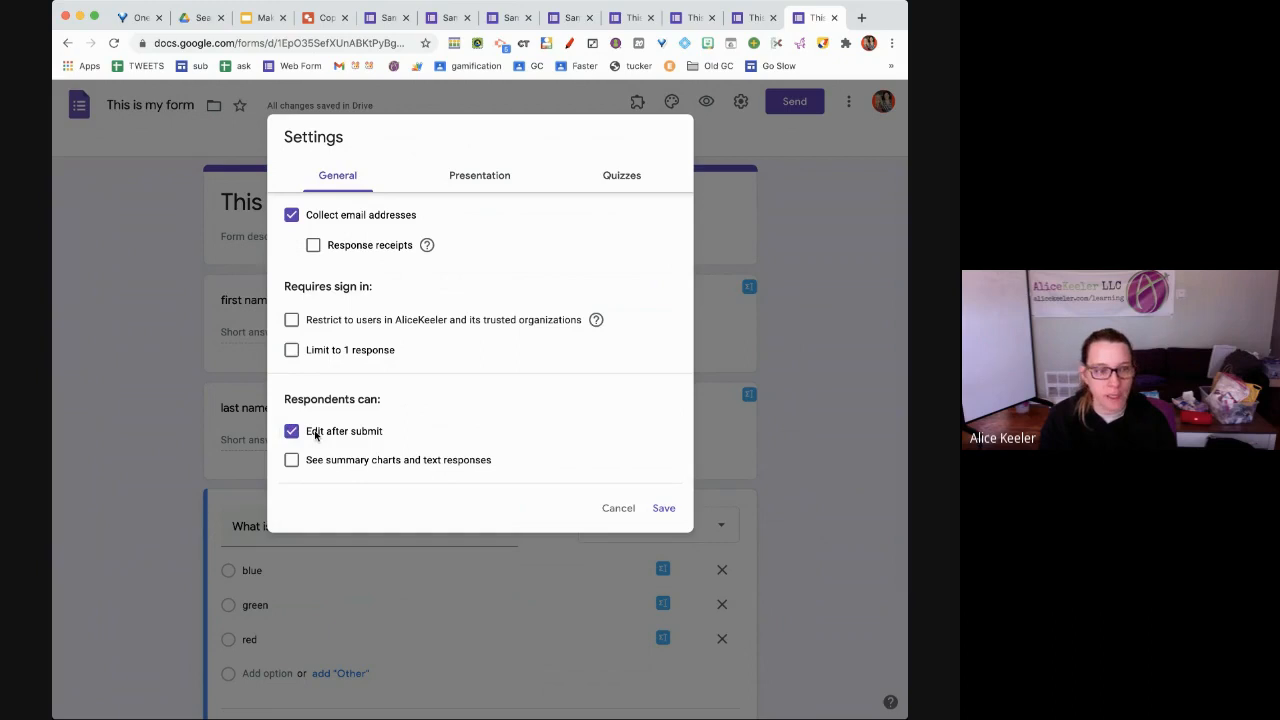
pyautogui.click(315, 433)
pyautogui.click(315, 433)
pyautogui.click(315, 434)
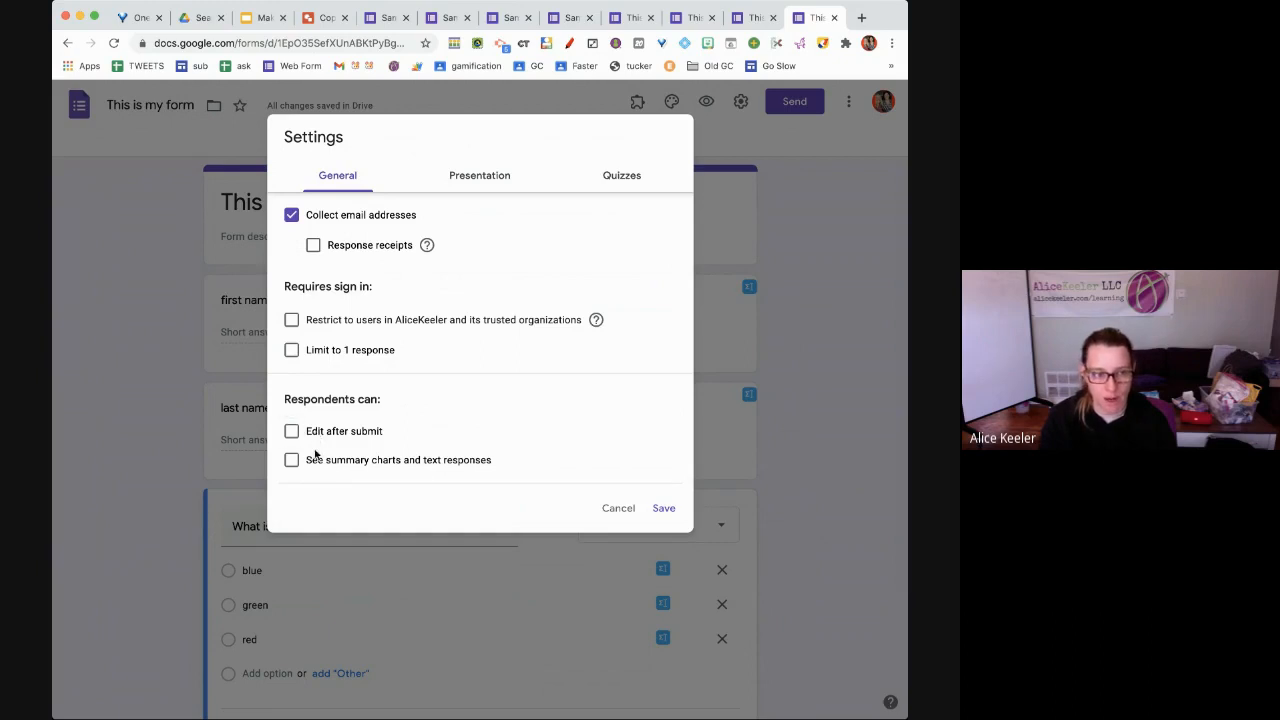
pyautogui.click(316, 462)
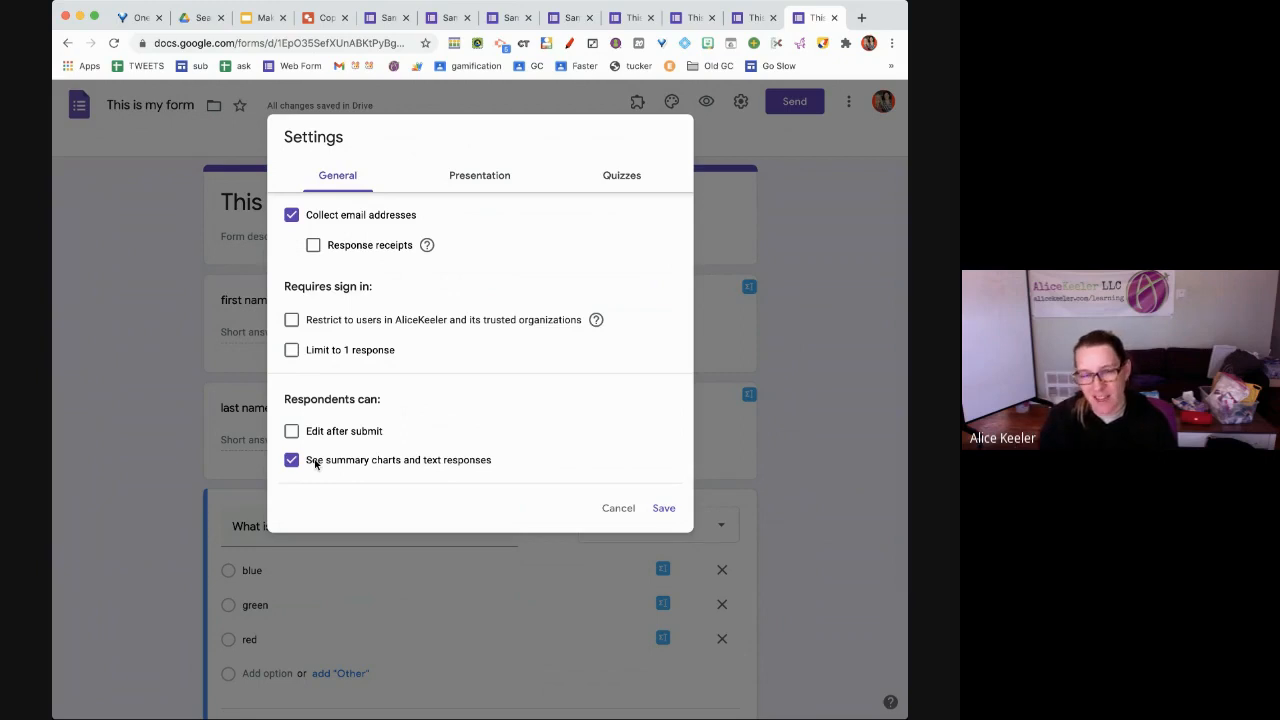
pyautogui.click(316, 462)
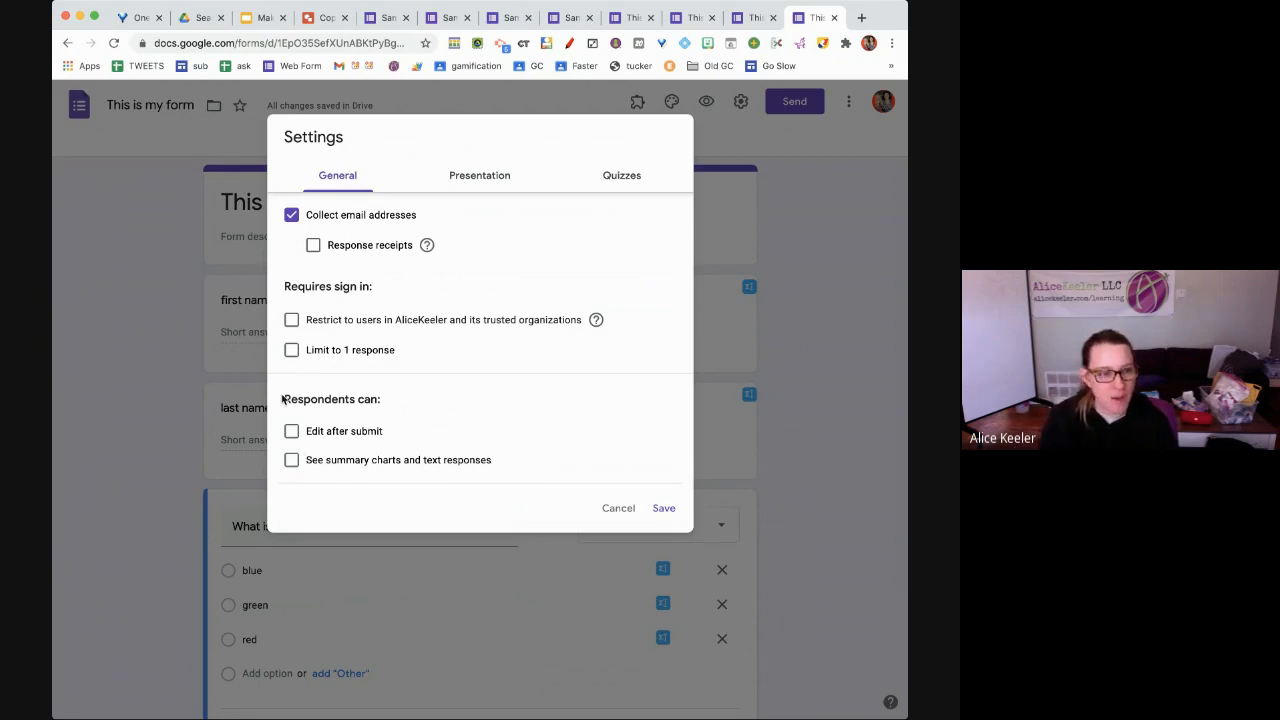
pyautogui.moveTo(284, 397); pyautogui.dragTo(392, 401)
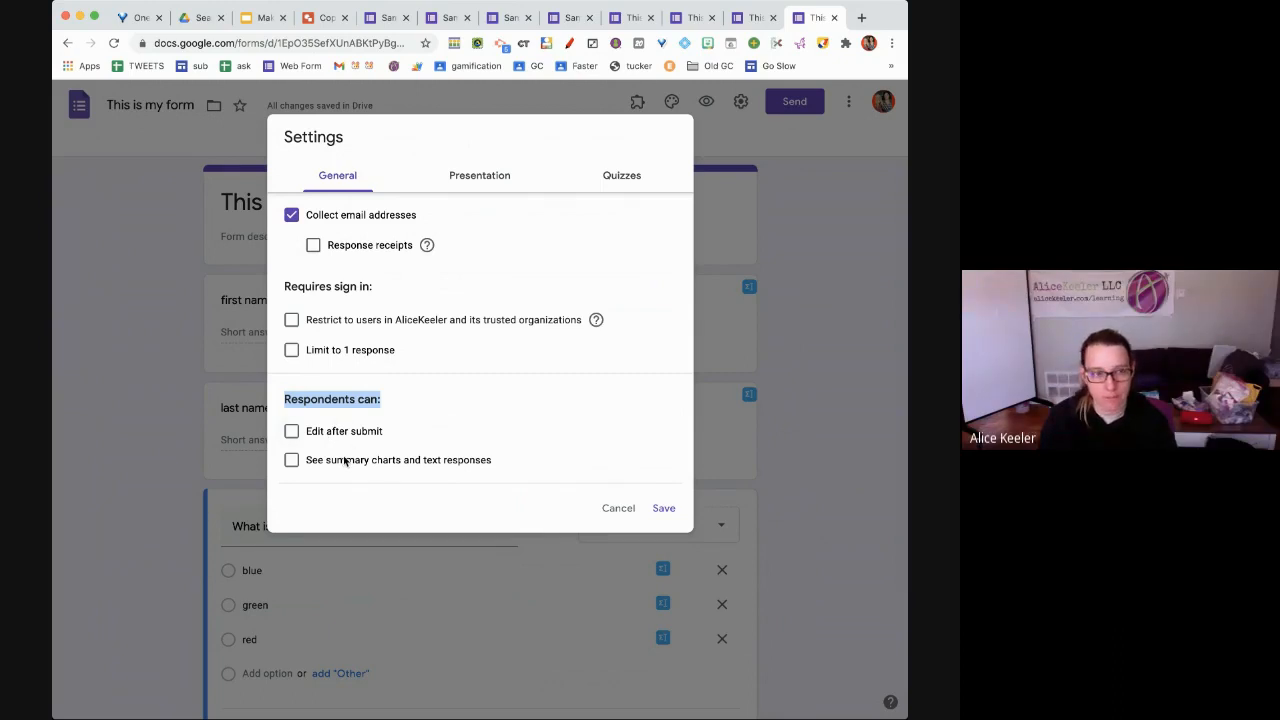
# In Presentation settings, set the confirmation message to 'You filled out this form, now go back to Google Classroom'
pyautogui.click(506, 186)
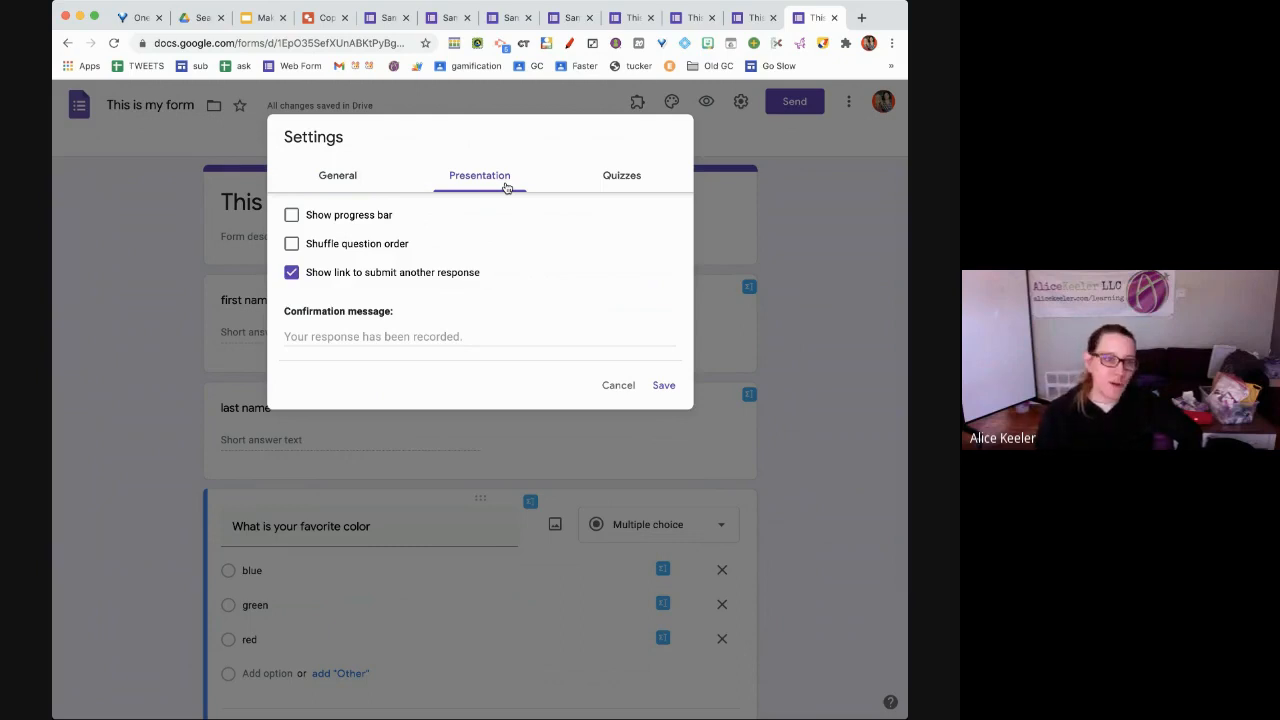
pyautogui.click(383, 336)
pyautogui.write('You filled ')
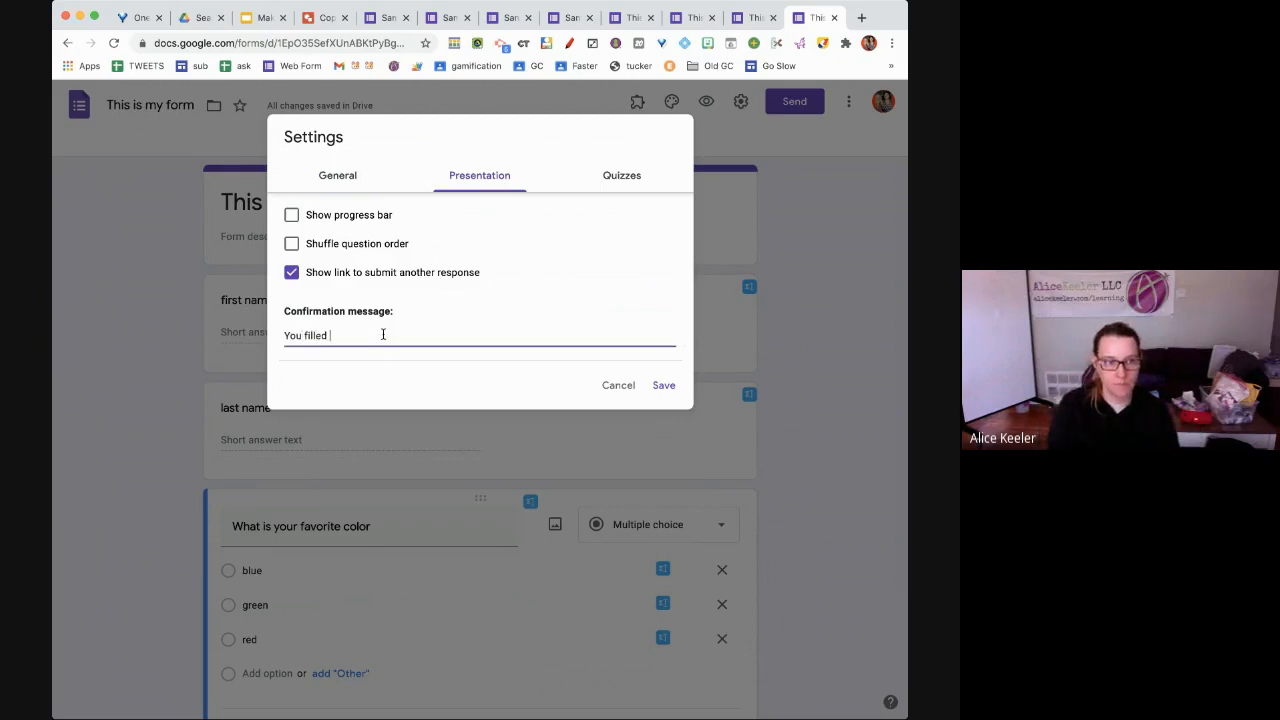
pyautogui.write('out this form, now')
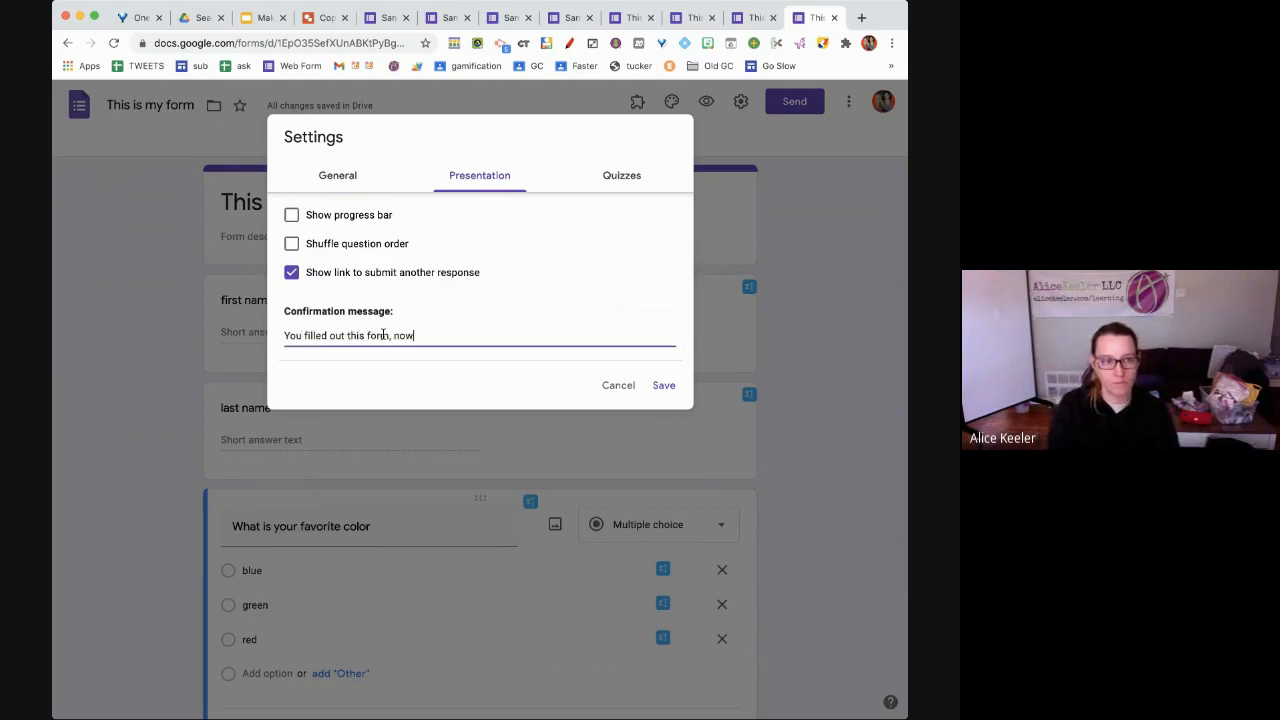
pyautogui.write(' go back to Google Cl')
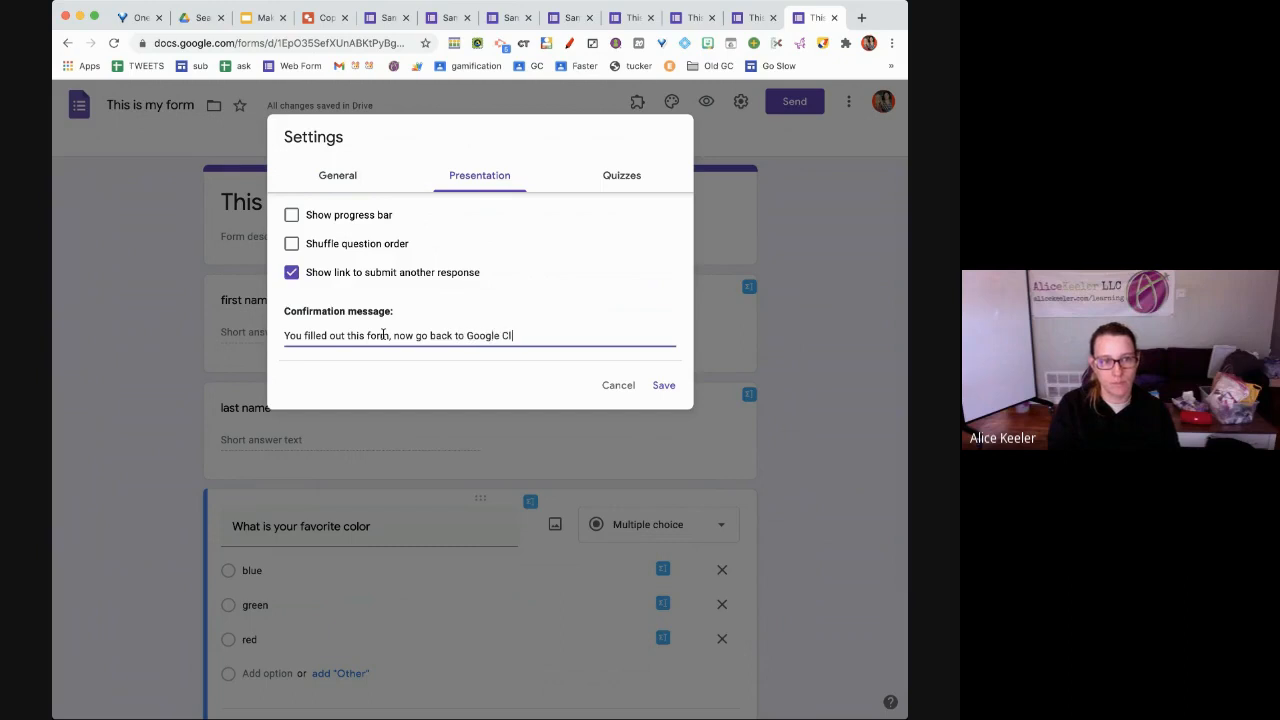
pyautogui.write('assroom')
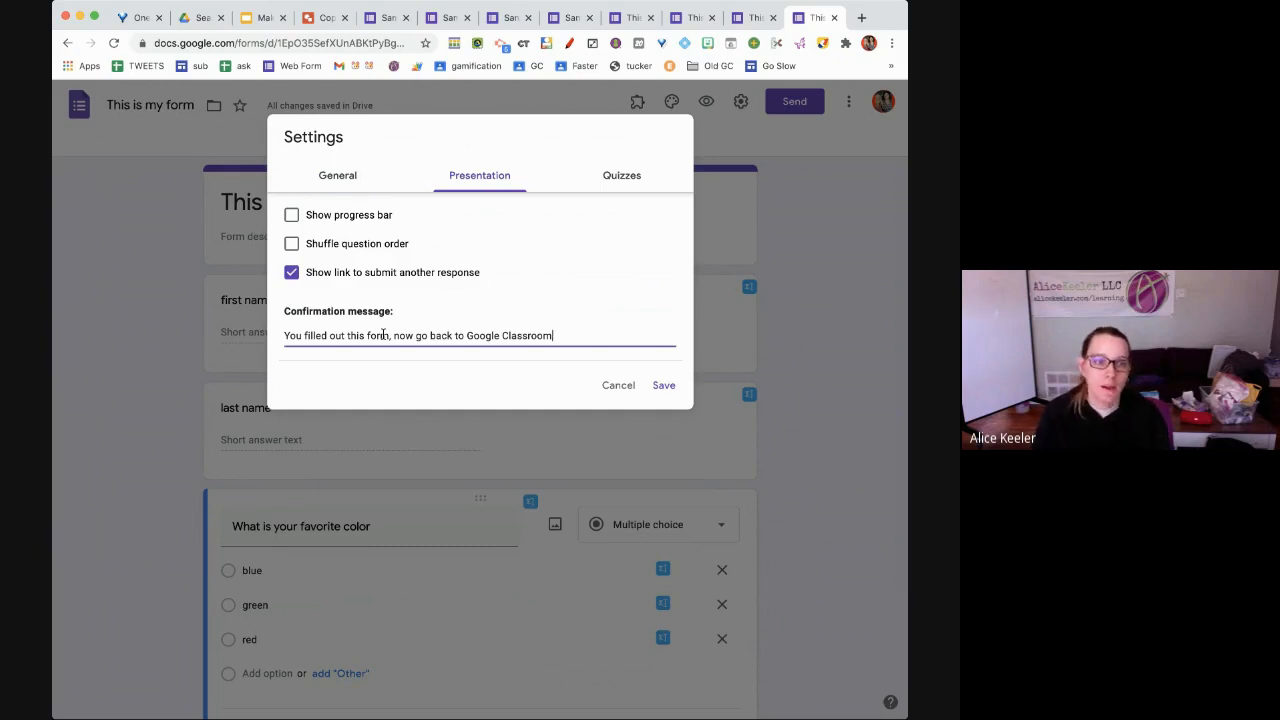
# Leave the 'Show link to submit another response' option turned off
pyautogui.click(374, 280)
pyautogui.click(373, 279)
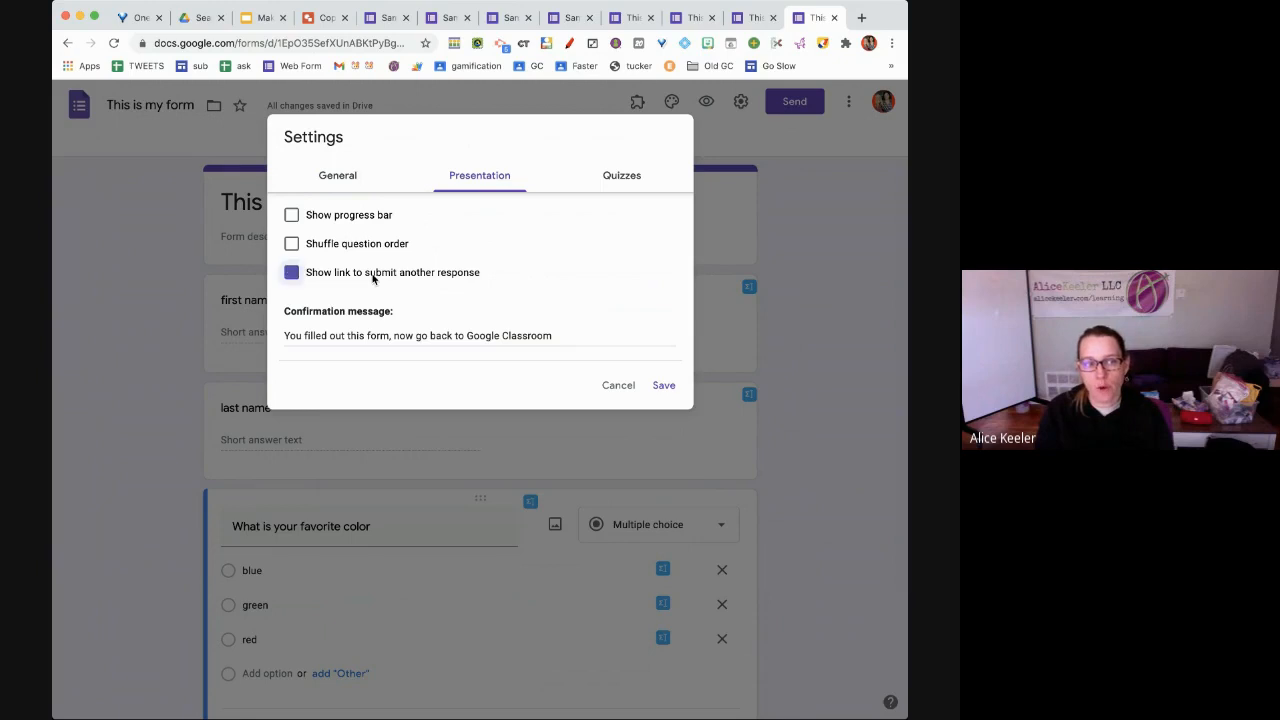
pyautogui.click(373, 279)
pyautogui.click(373, 279)
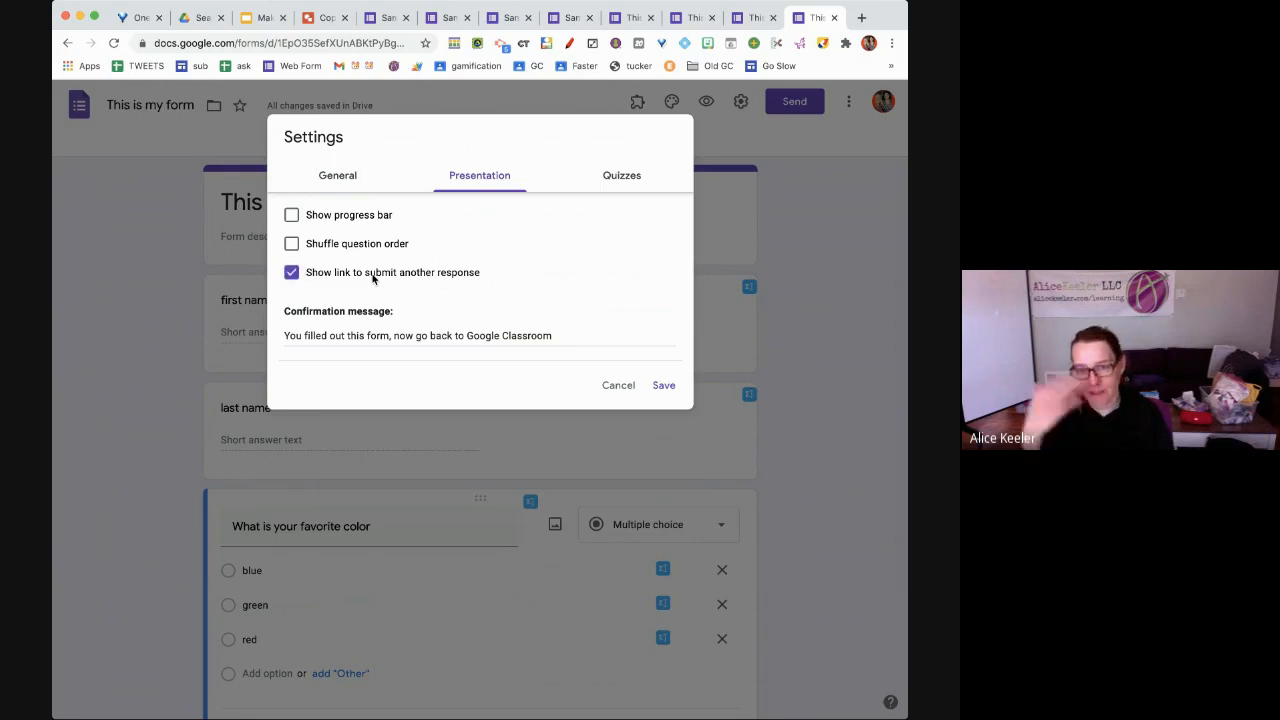
pyautogui.click(373, 279)
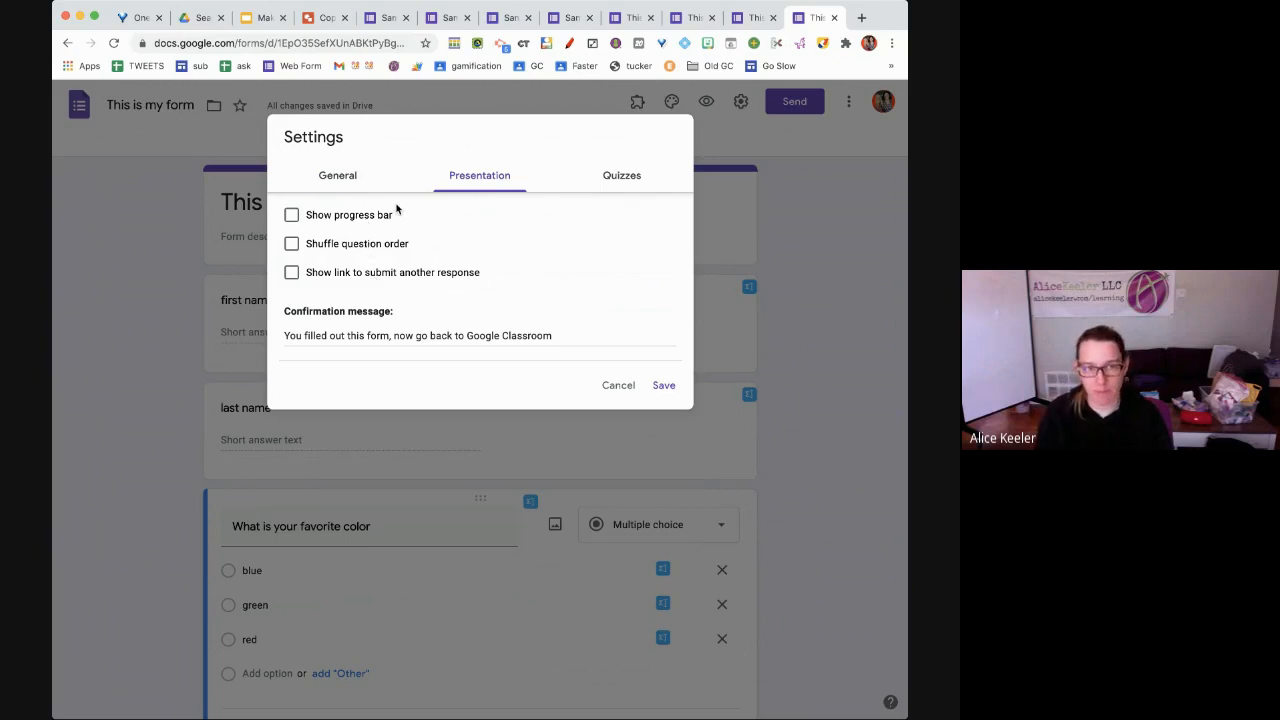
# Turn on 'Make this a quiz' and save, giving the form 3 total points
pyautogui.click(624, 184)
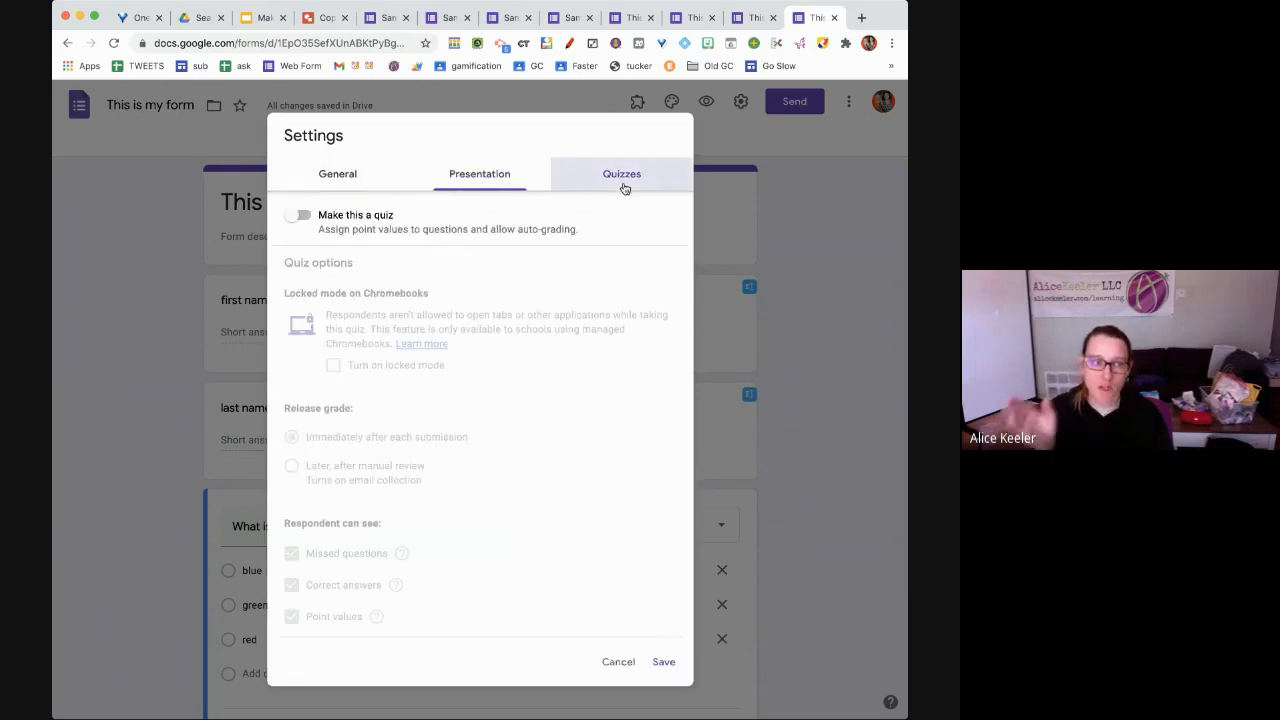
pyautogui.click(379, 214)
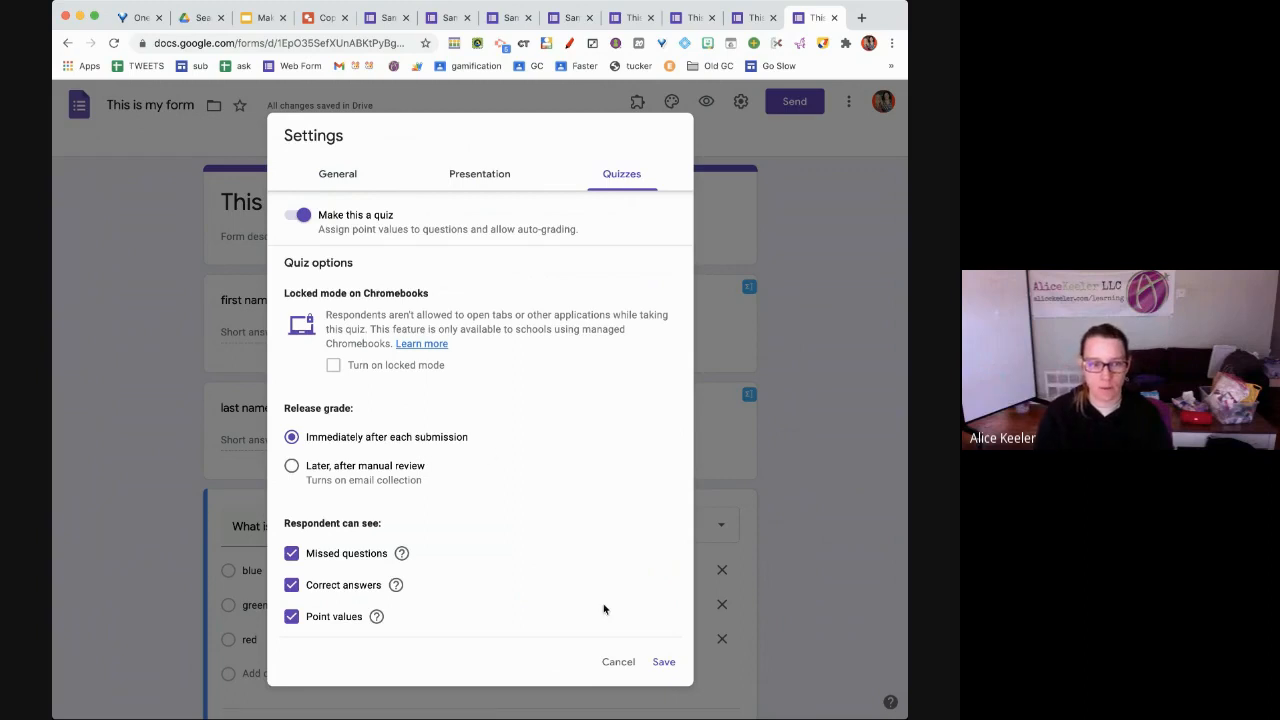
pyautogui.click(663, 662)
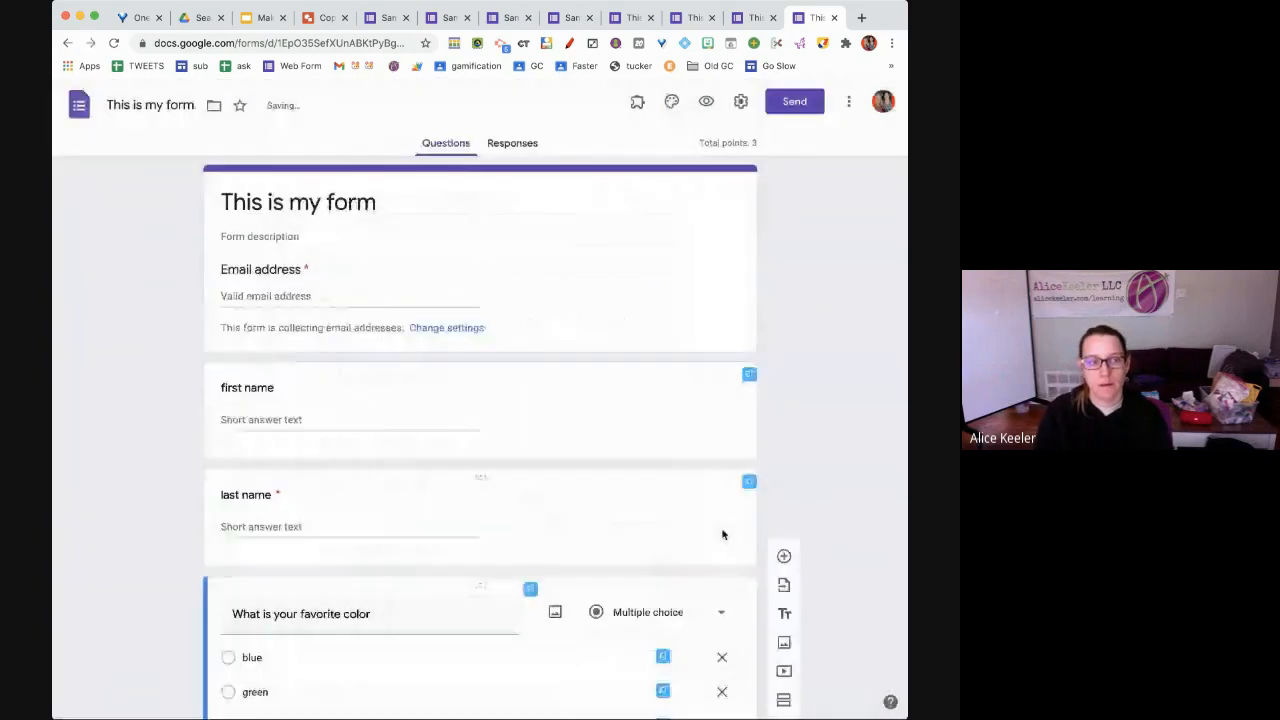
pyautogui.scroll(-2, 723, 535)
pyautogui.scroll(3, 723, 535)
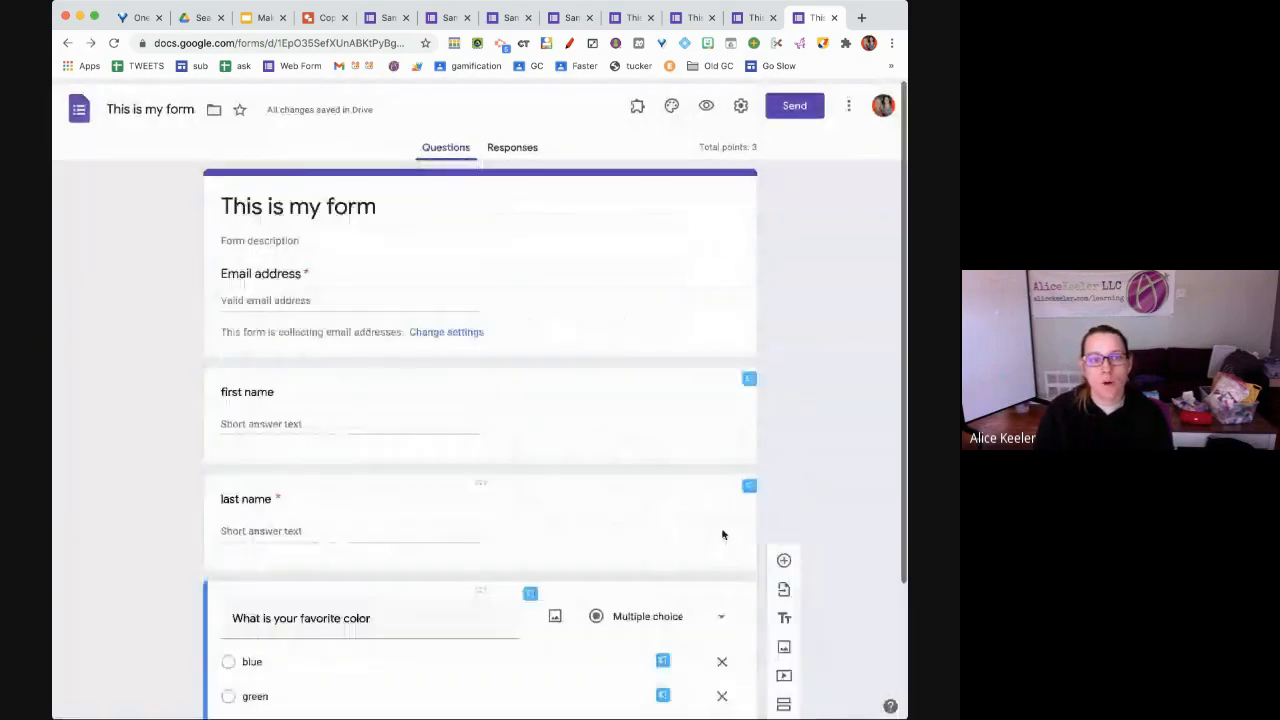
# Reopen the form settings and cancel them without making changes
pyautogui.click(740, 104)
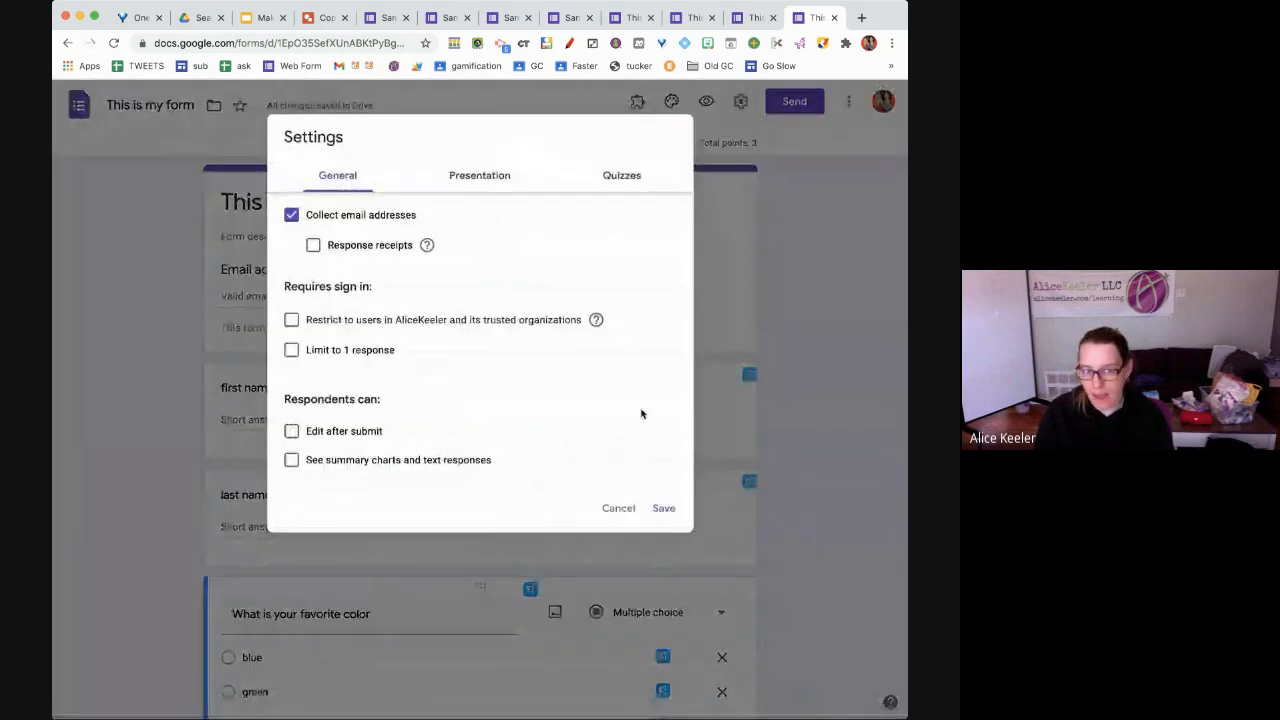
pyautogui.click(621, 504)
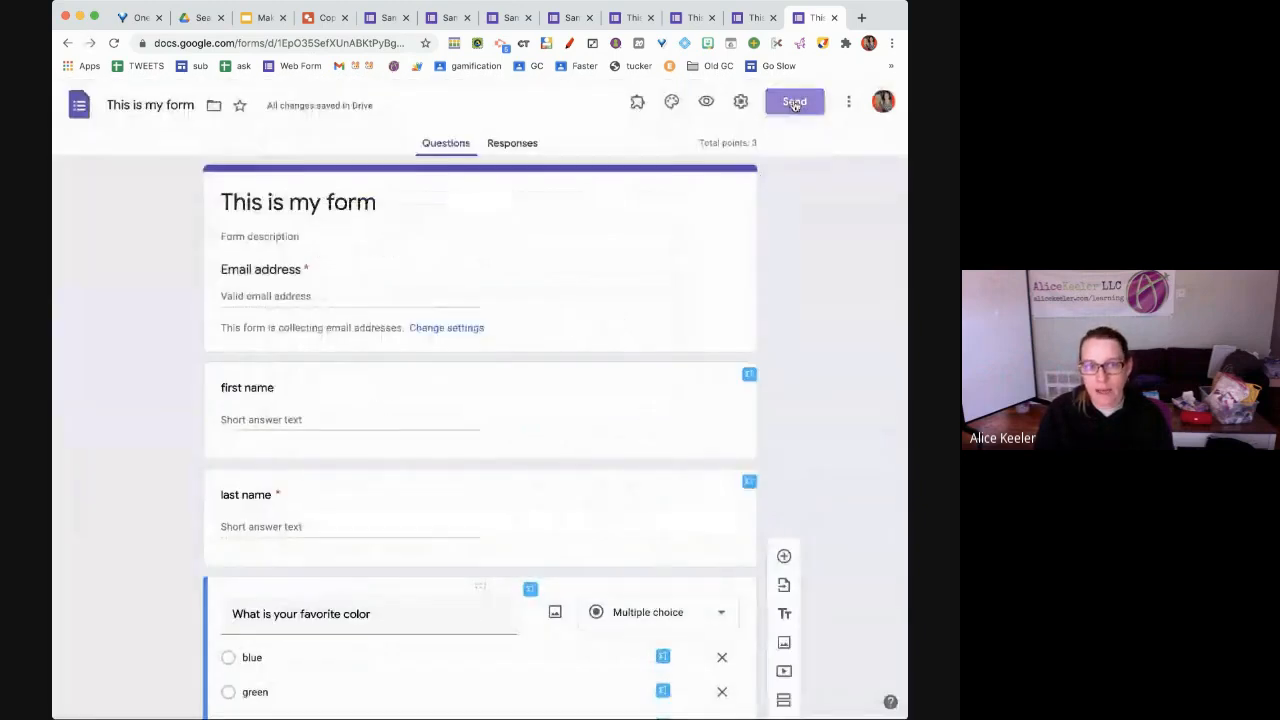
pyautogui.click(795, 104)
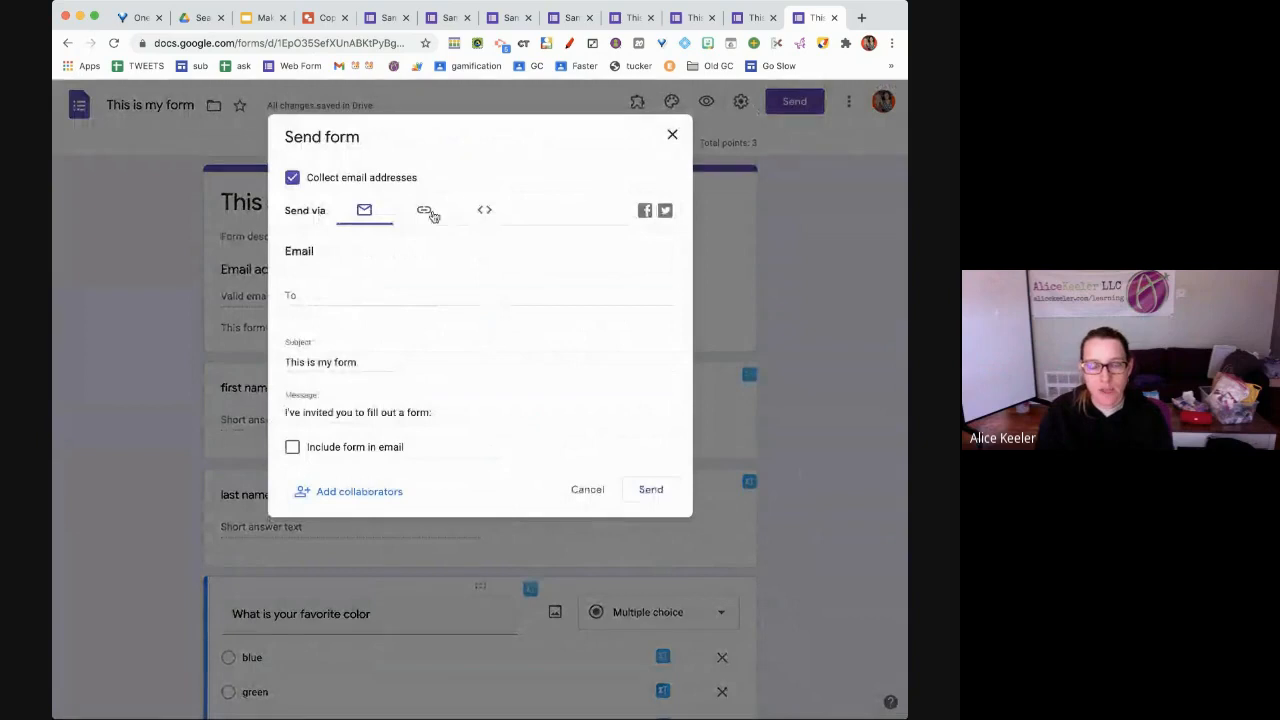
# Copy the form's share link from the Send dialog
pyautogui.click(430, 214)
pyautogui.click(648, 322)
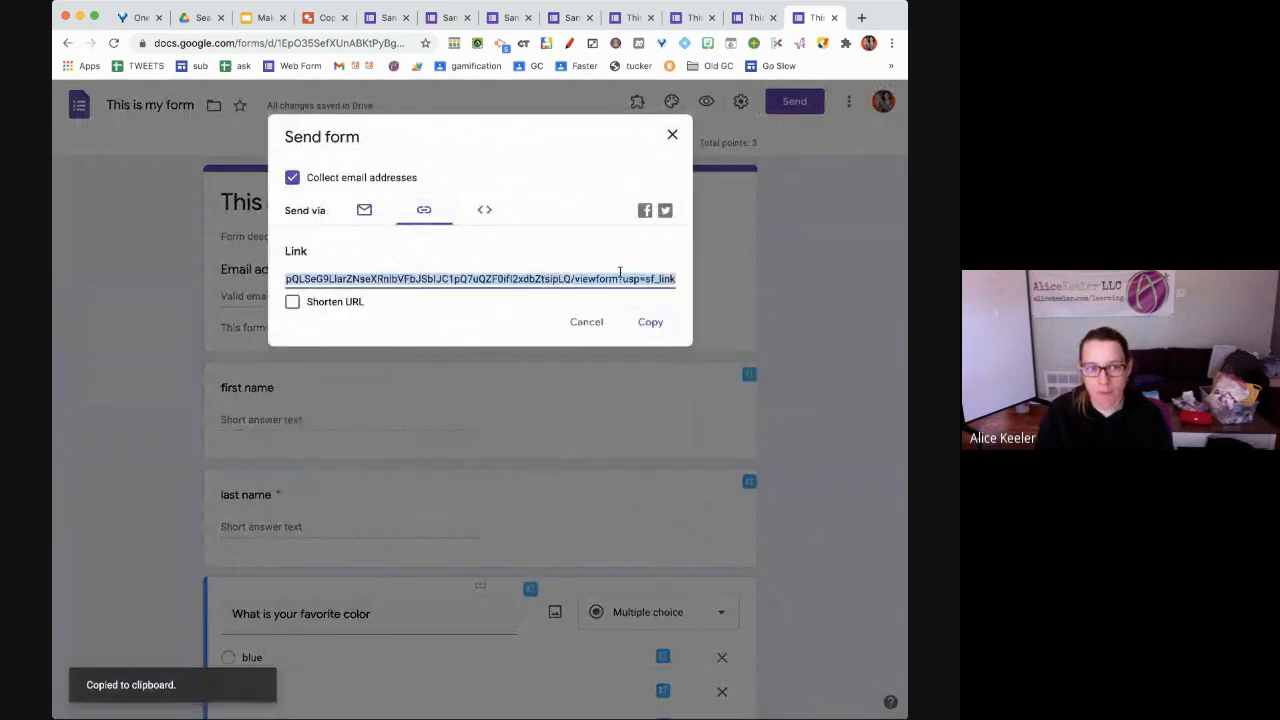
pyautogui.click(580, 321)
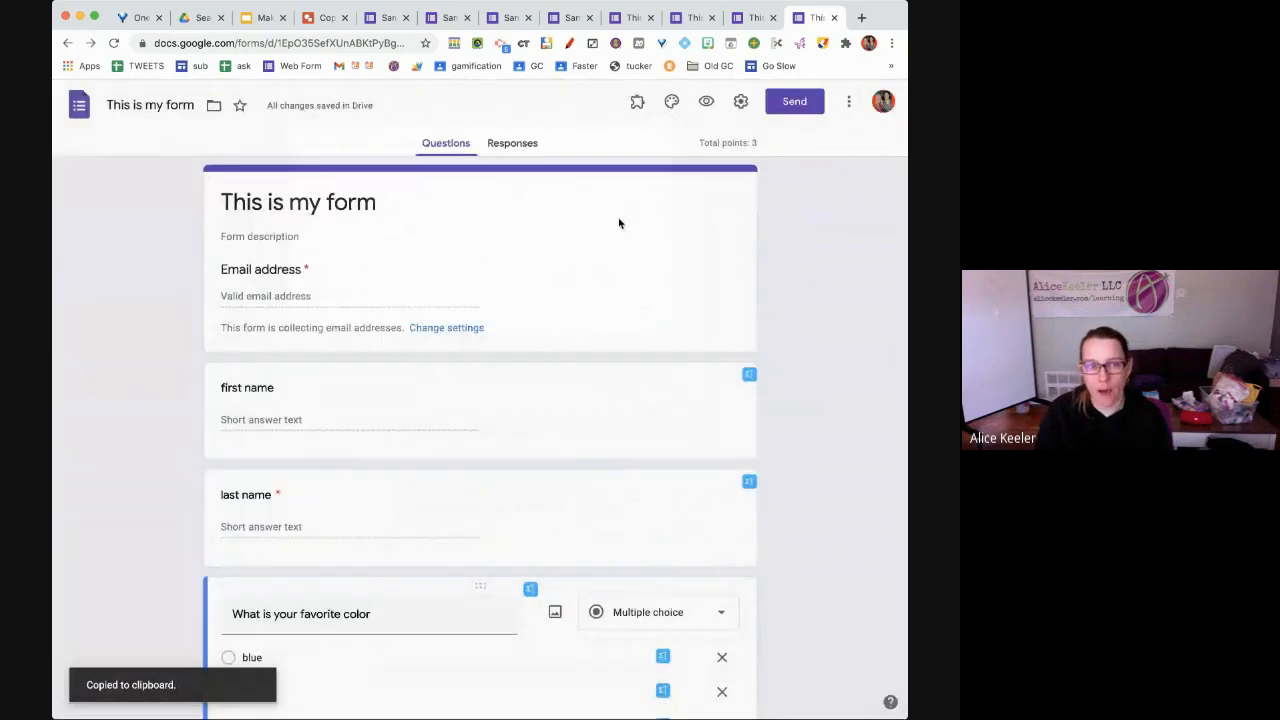
# Preview the form as a respondent, then close the preview tab
pyautogui.click(706, 108)
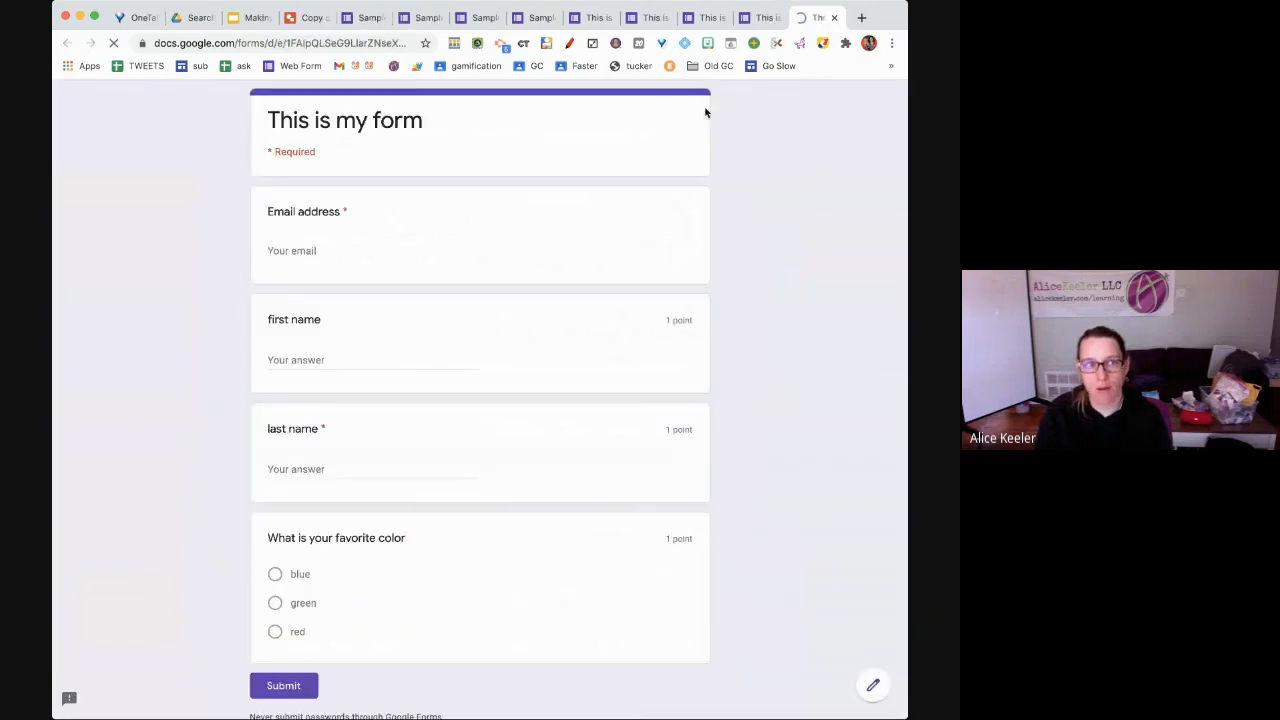
pyautogui.click(361, 45)
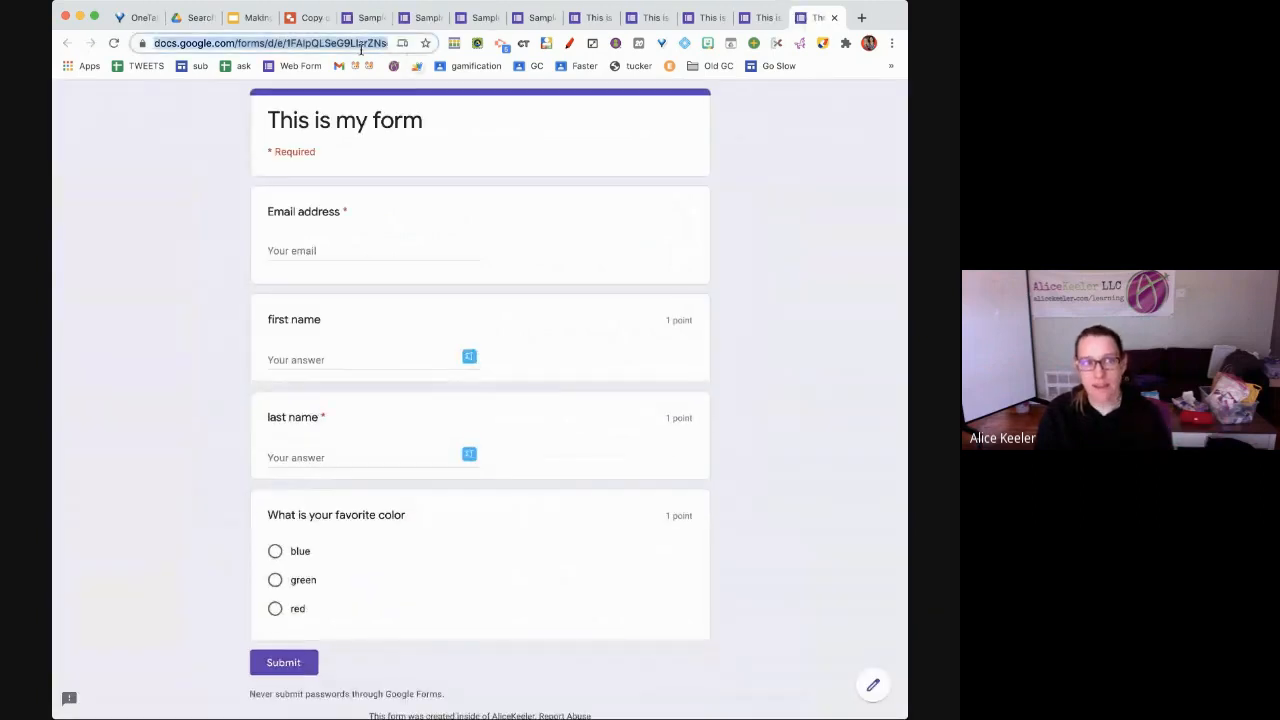
pyautogui.click(833, 18)
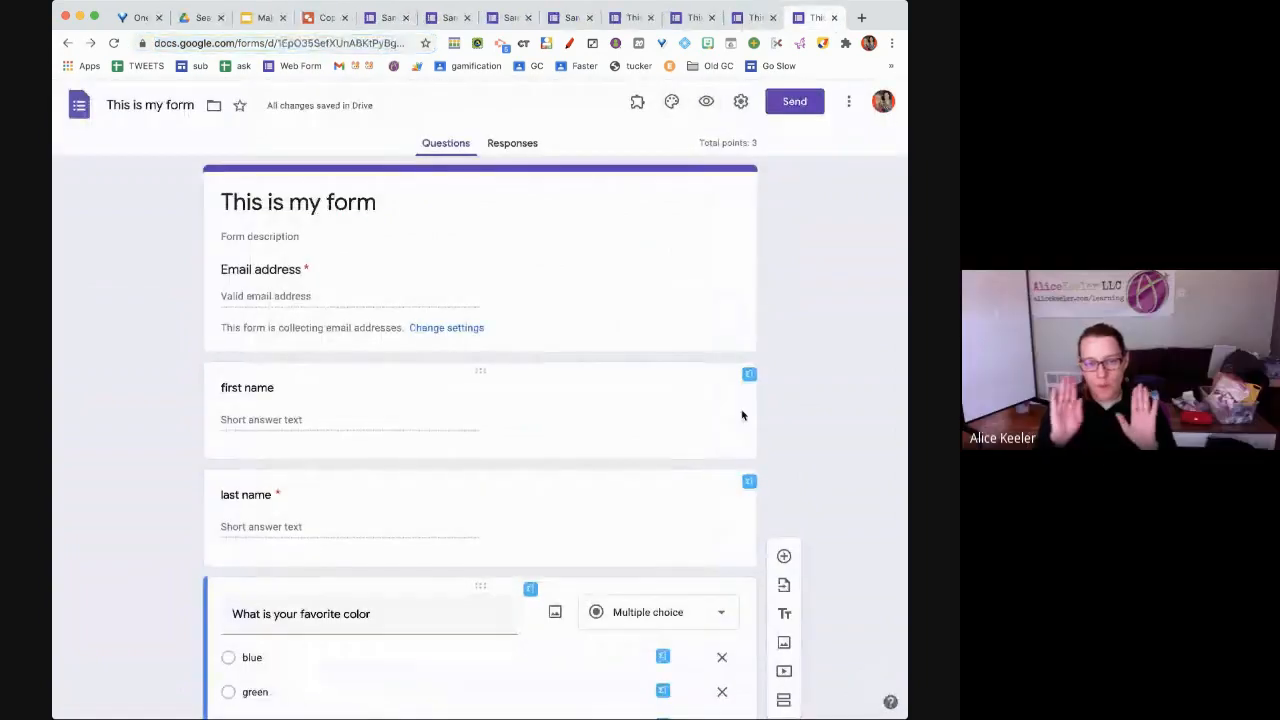
# Add a blank multiple-choice question below the favorite color question
pyautogui.scroll(-1, 700, 553)
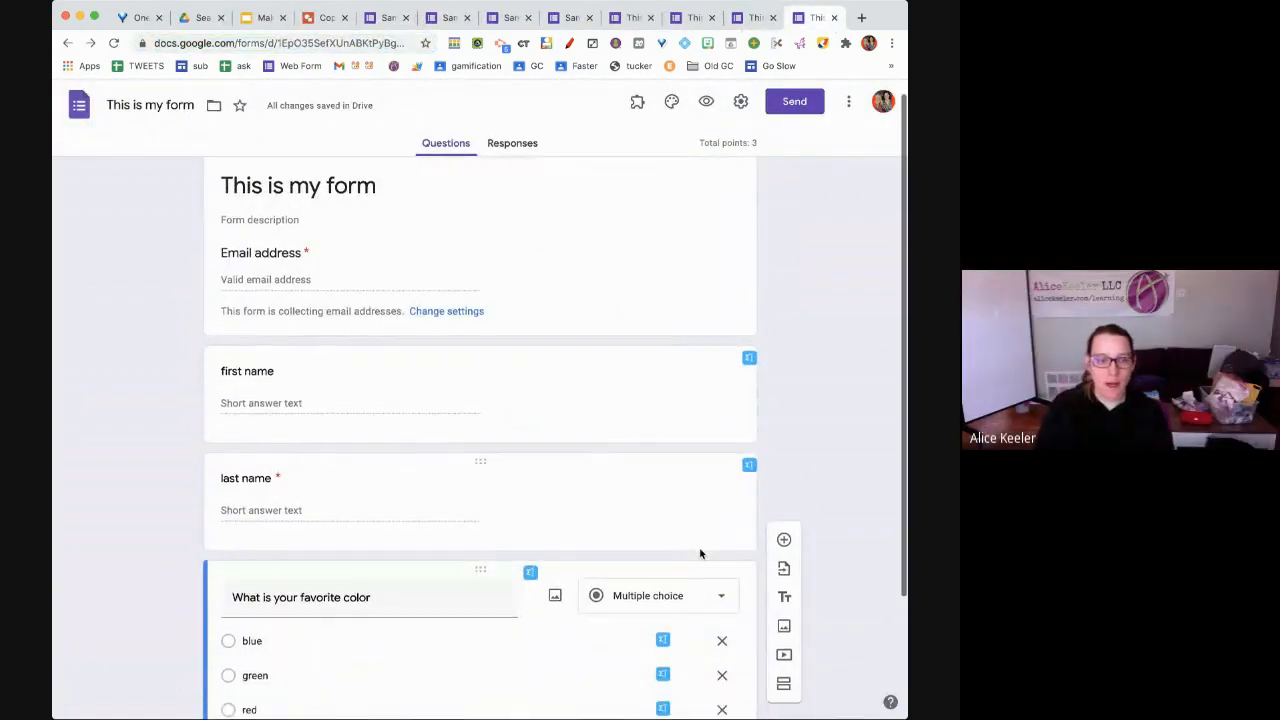
pyautogui.scroll(-3, 700, 553)
pyautogui.click(785, 424)
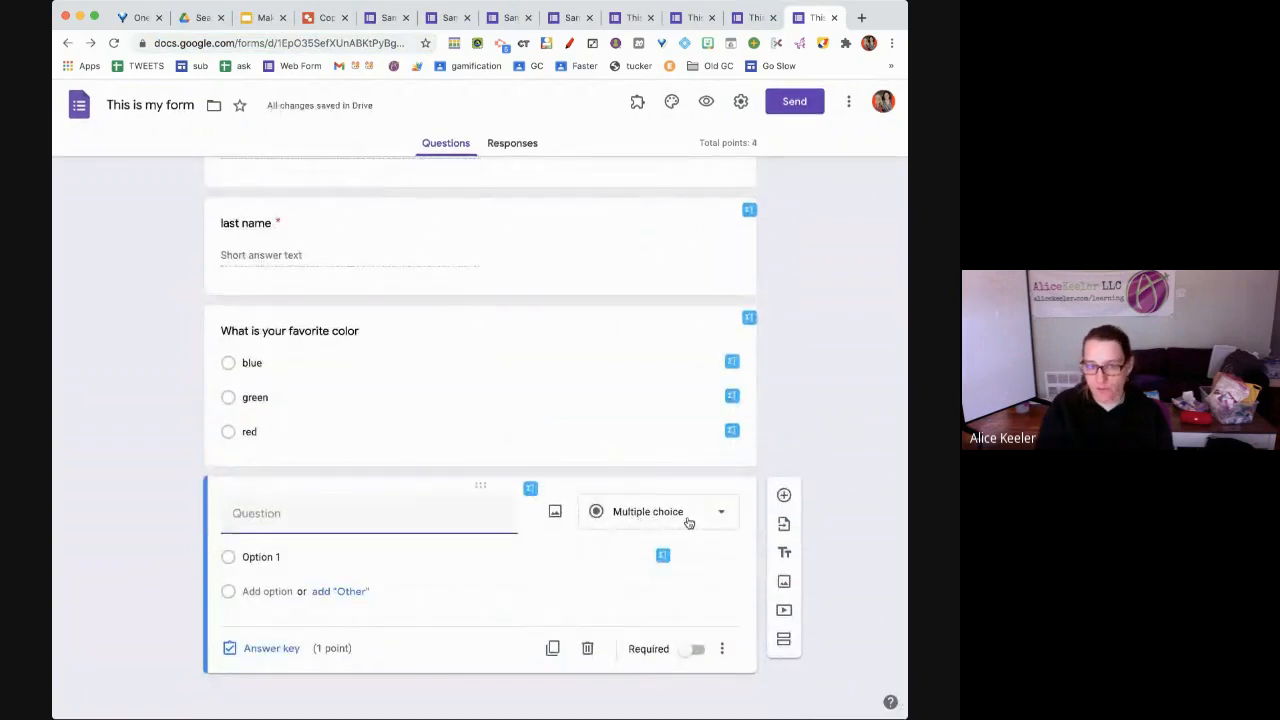
pyautogui.click(688, 523)
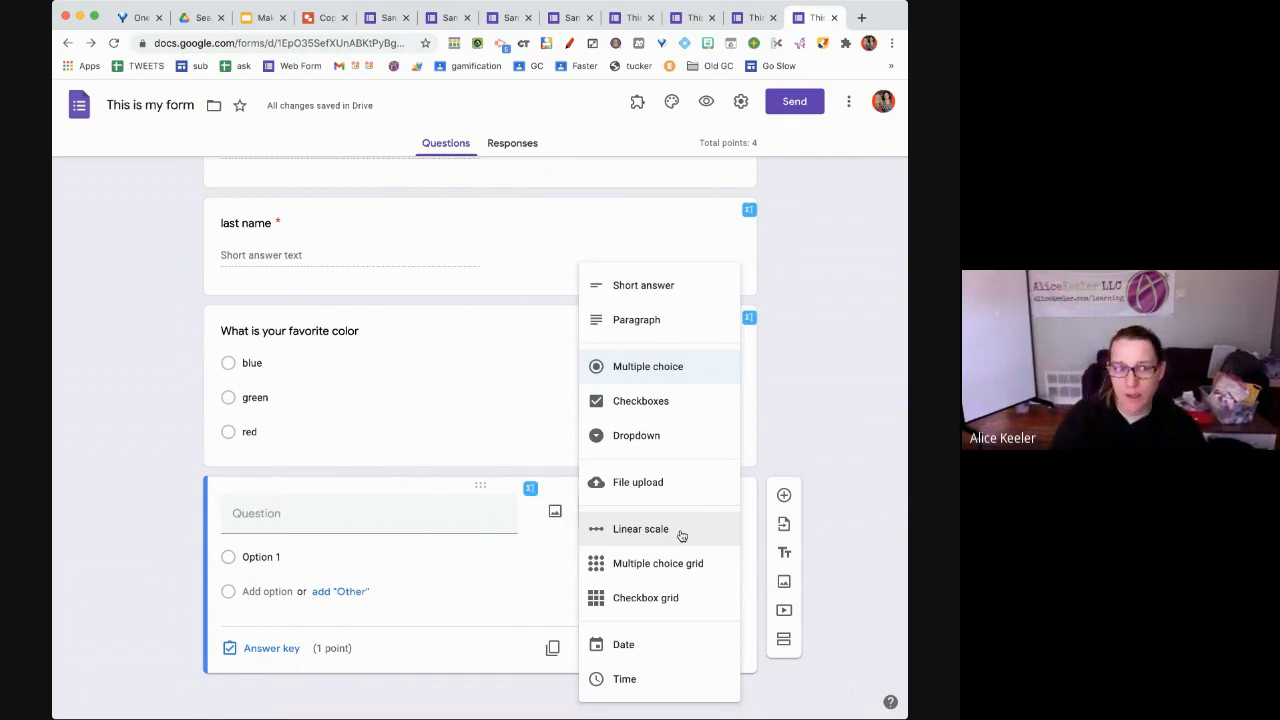
# Preview the form, then load drive.google.com in the preview tab
pyautogui.click(708, 104)
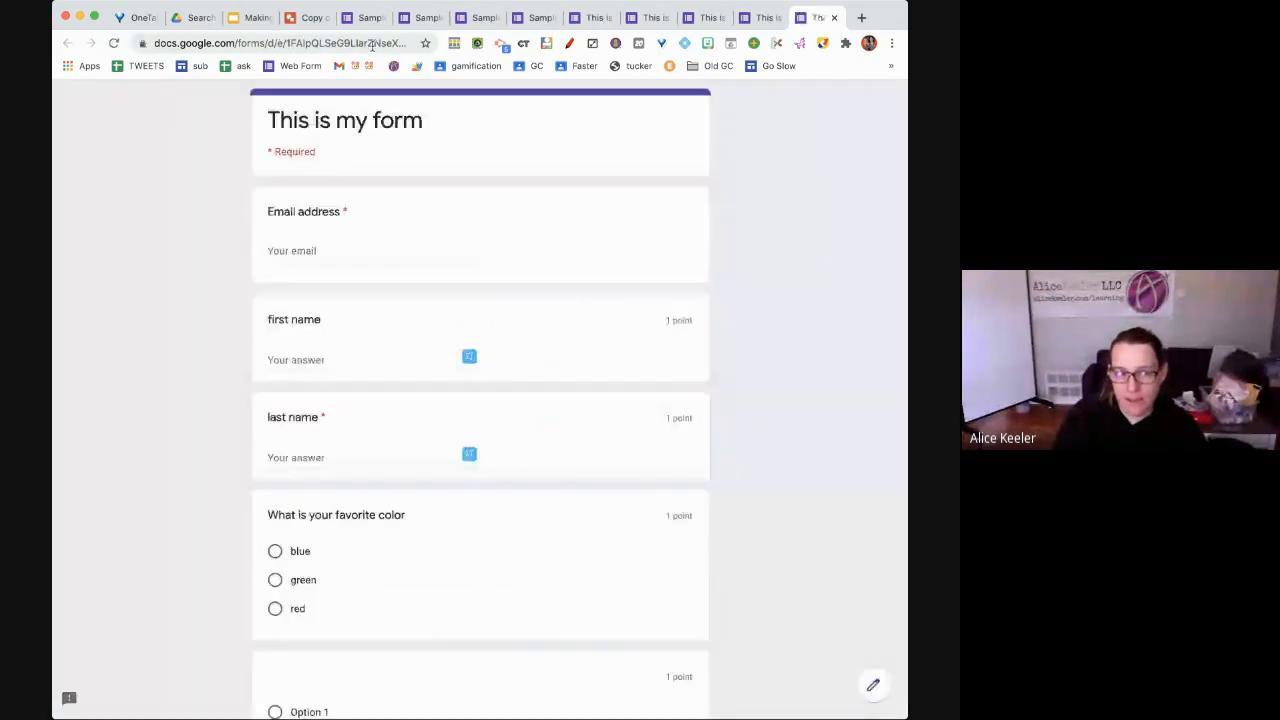
pyautogui.click(372, 45)
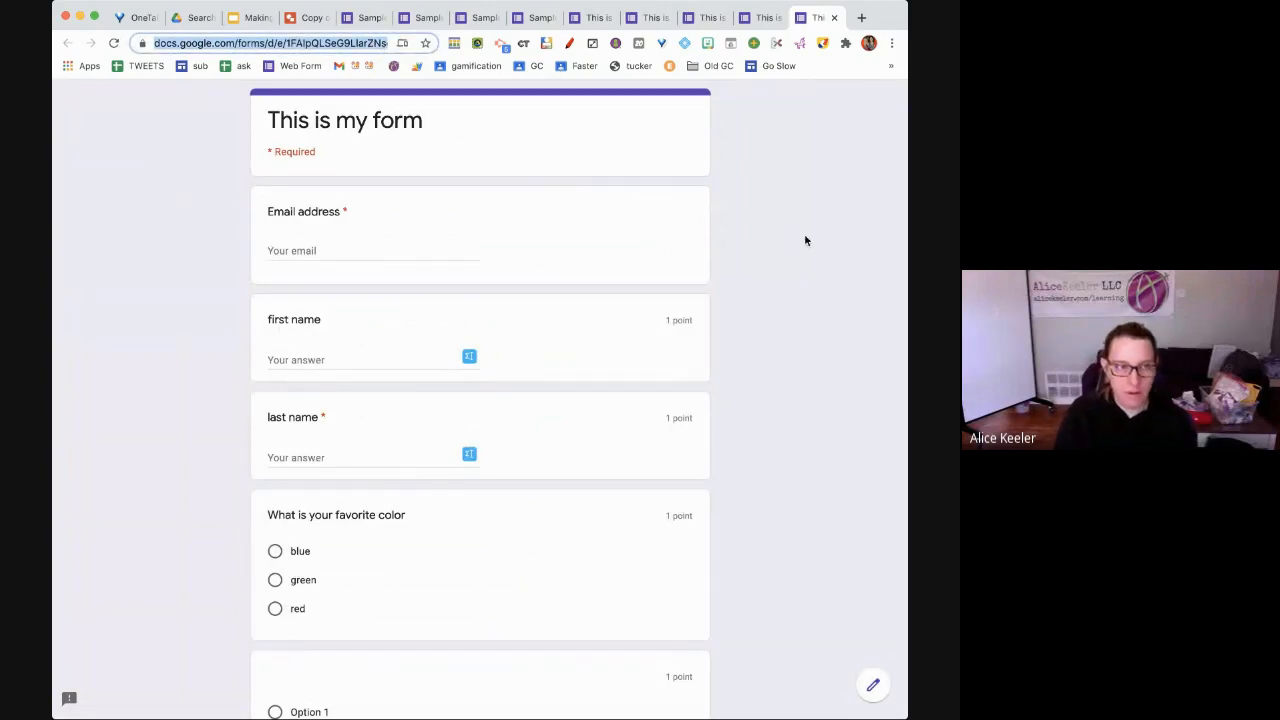
pyautogui.write('drive.google.com')
pyautogui.press('Return')
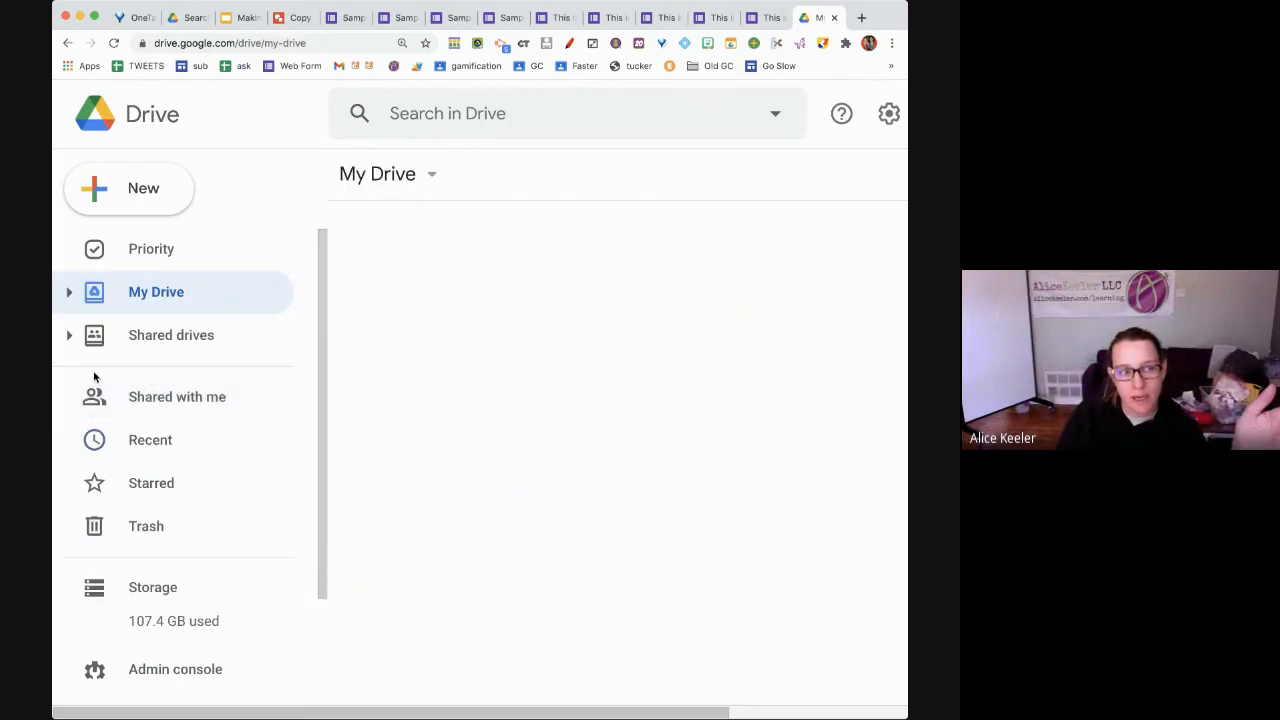
# Show Drive's Recent files and select several forms, including Sample Form
pyautogui.click(100, 440)
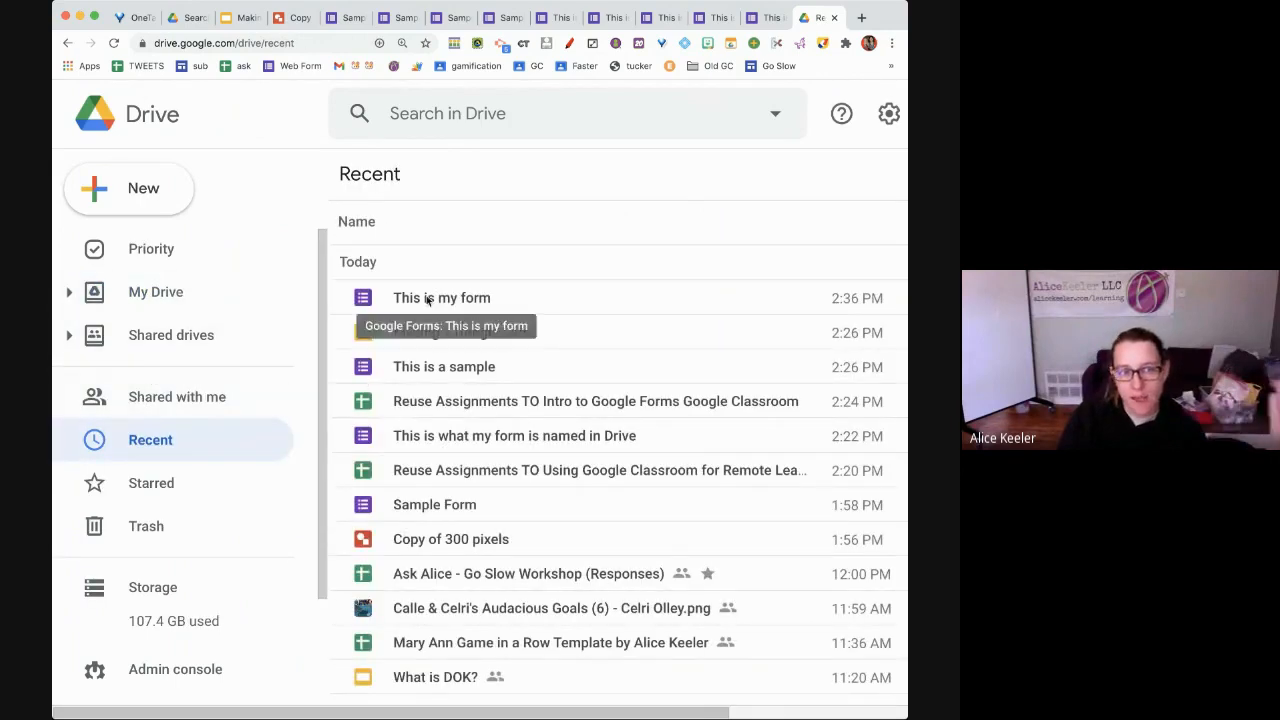
pyautogui.click(428, 300)
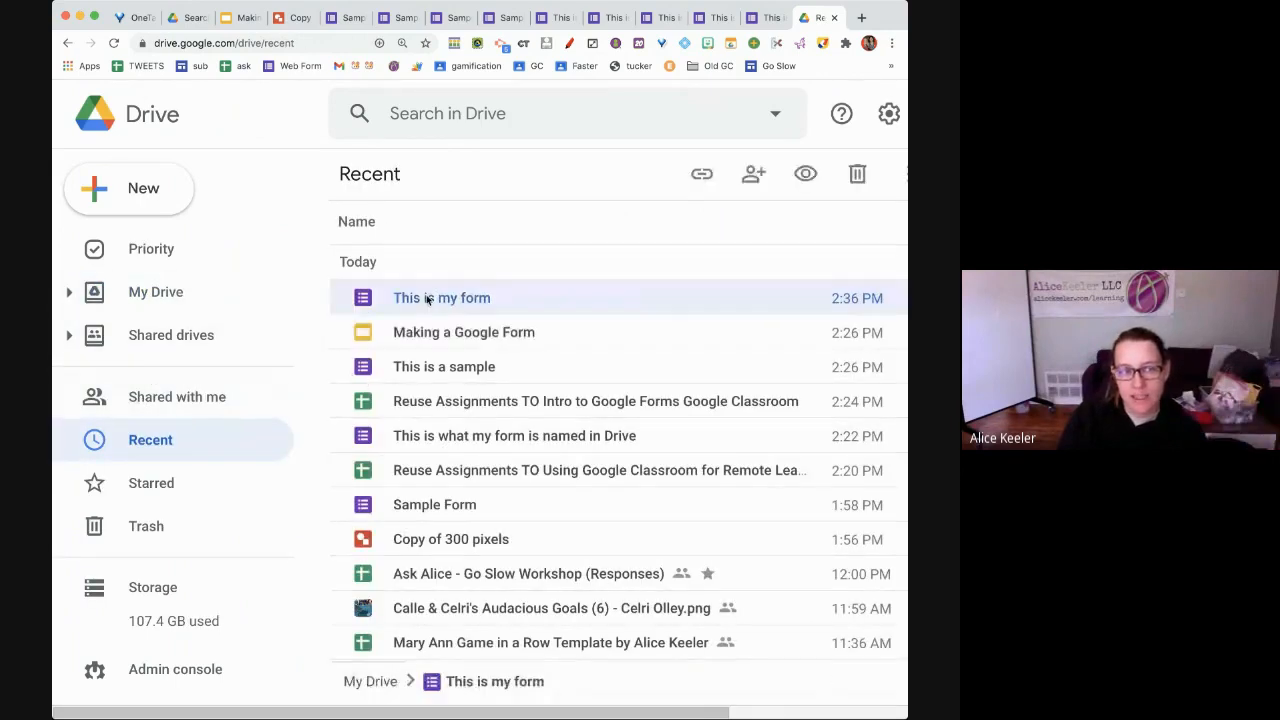
pyautogui.click(429, 370)
pyautogui.click(417, 450)
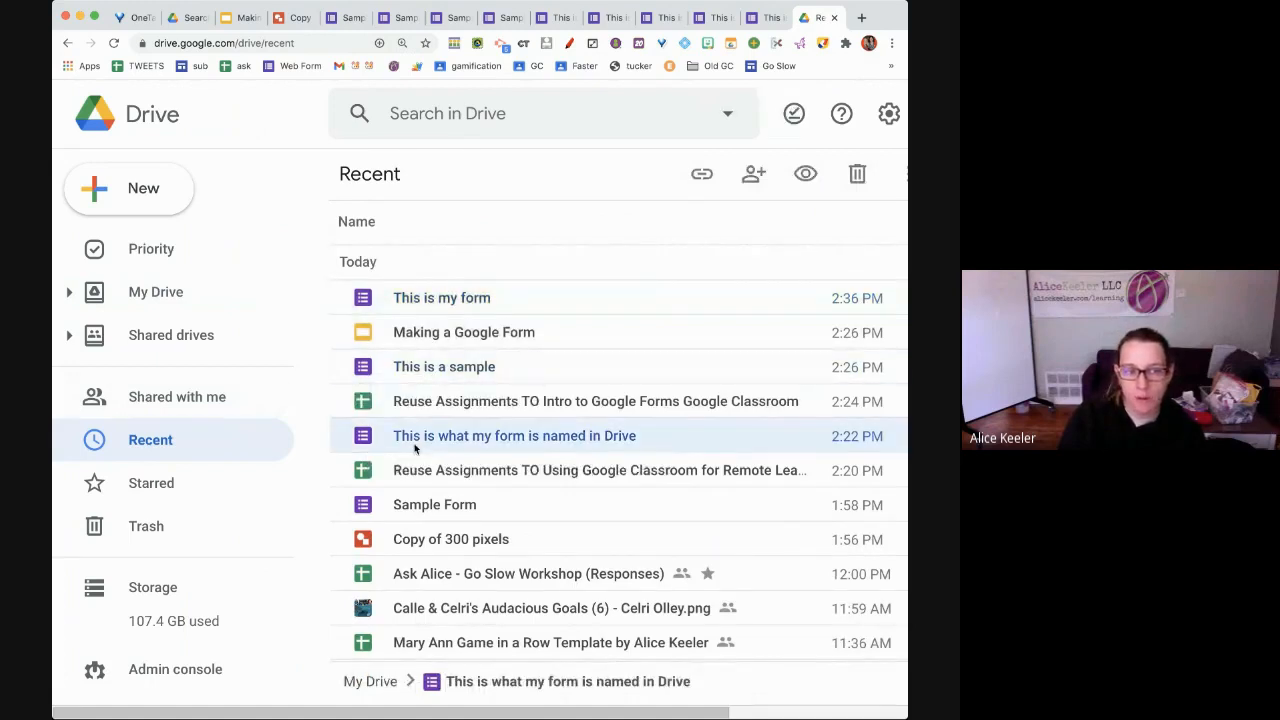
pyautogui.click(453, 506)
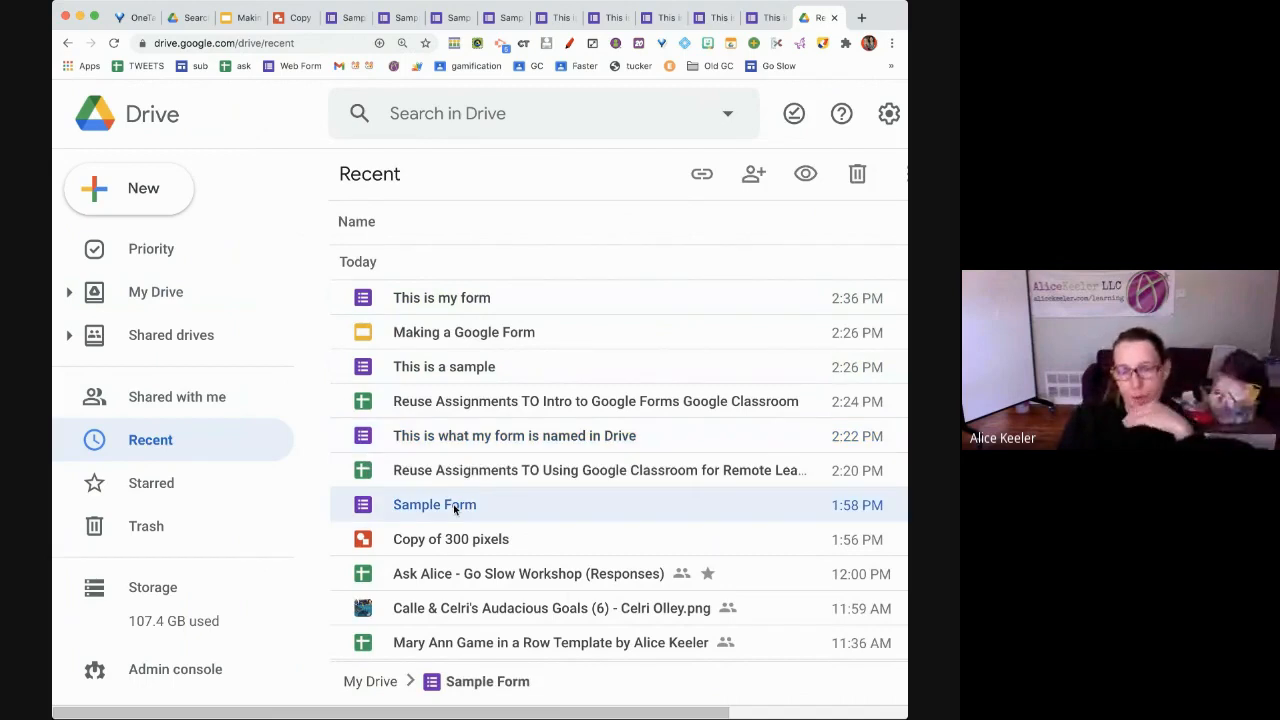
pyautogui.click(433, 437)
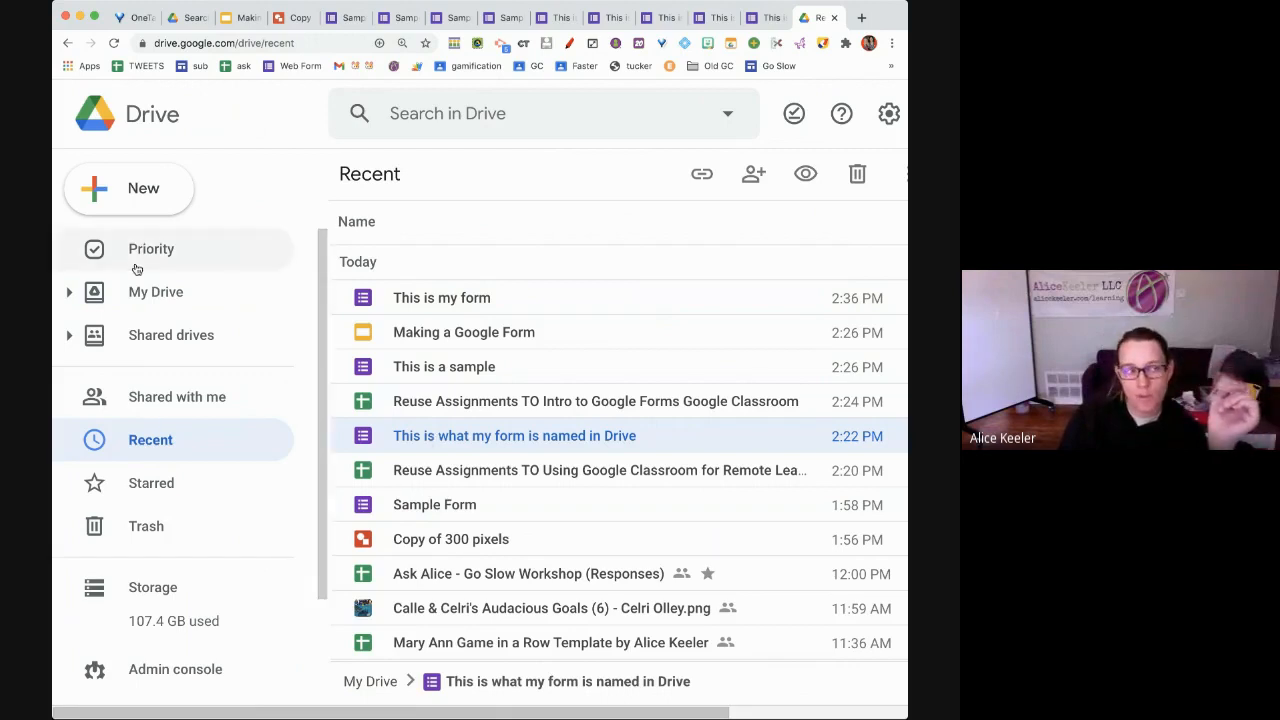
# Open Sample Form from the Recent list after dismissing the New menu
pyautogui.click(154, 200)
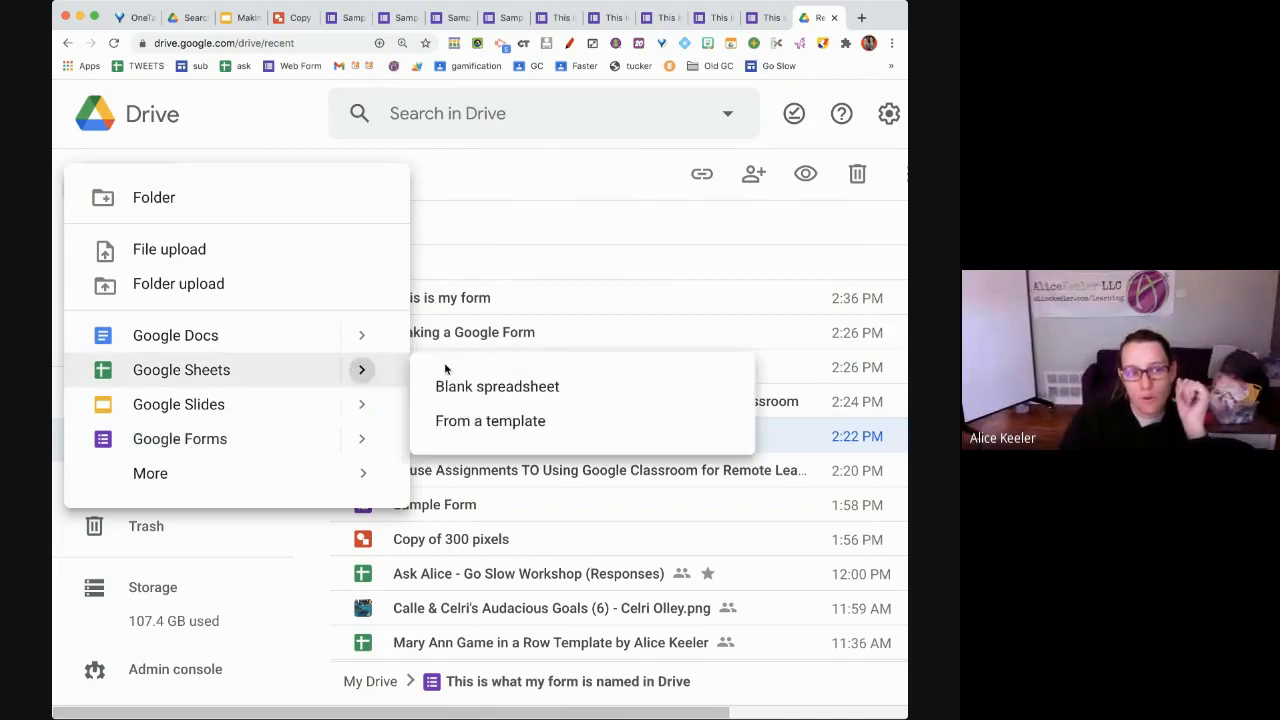
pyautogui.click(609, 272)
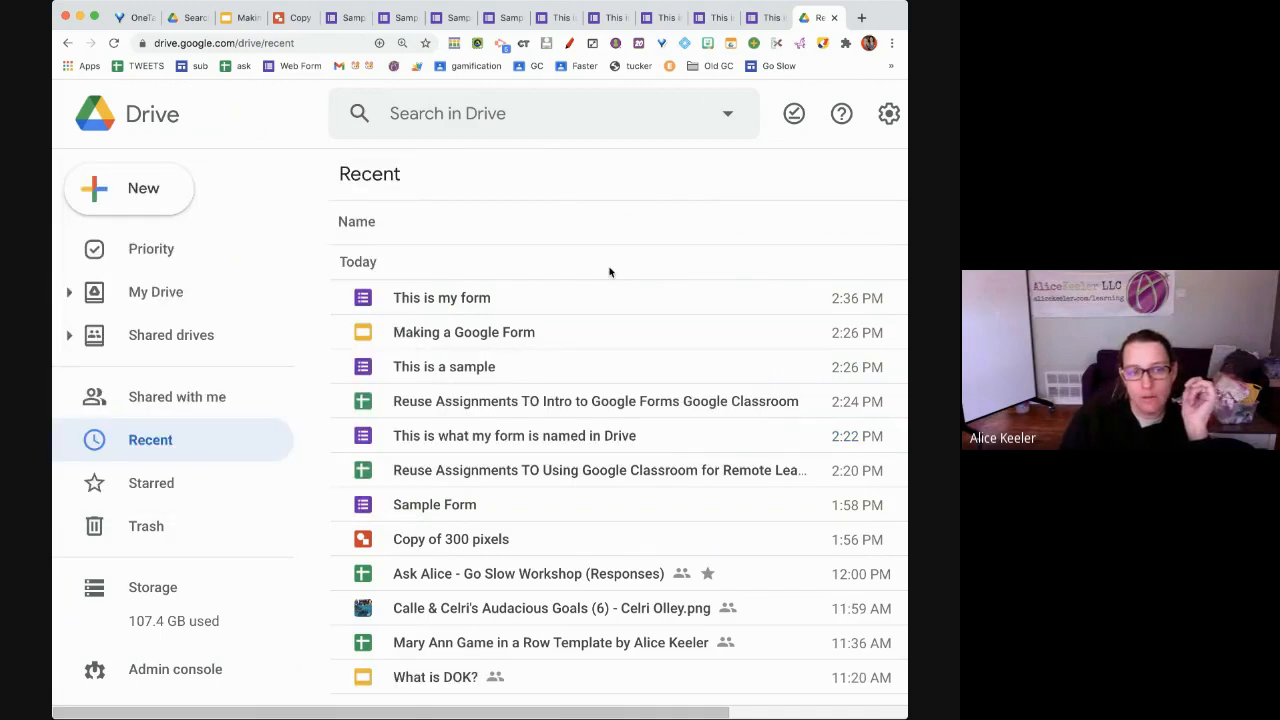
pyautogui.doubleClick(448, 504)
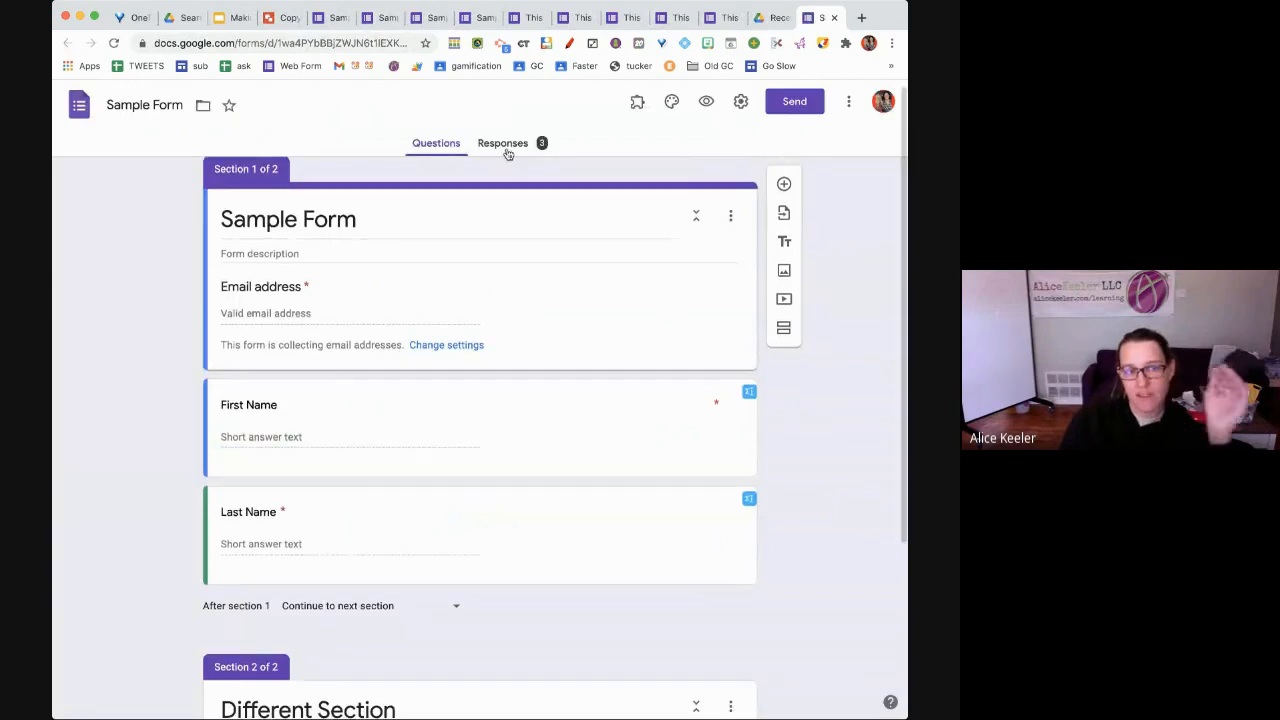
# View Sample Form's responses by question and link them to a new 'Sample Form (Responses)' spreadsheet
pyautogui.hotkey('ctrl', 'shift', 'Tab')
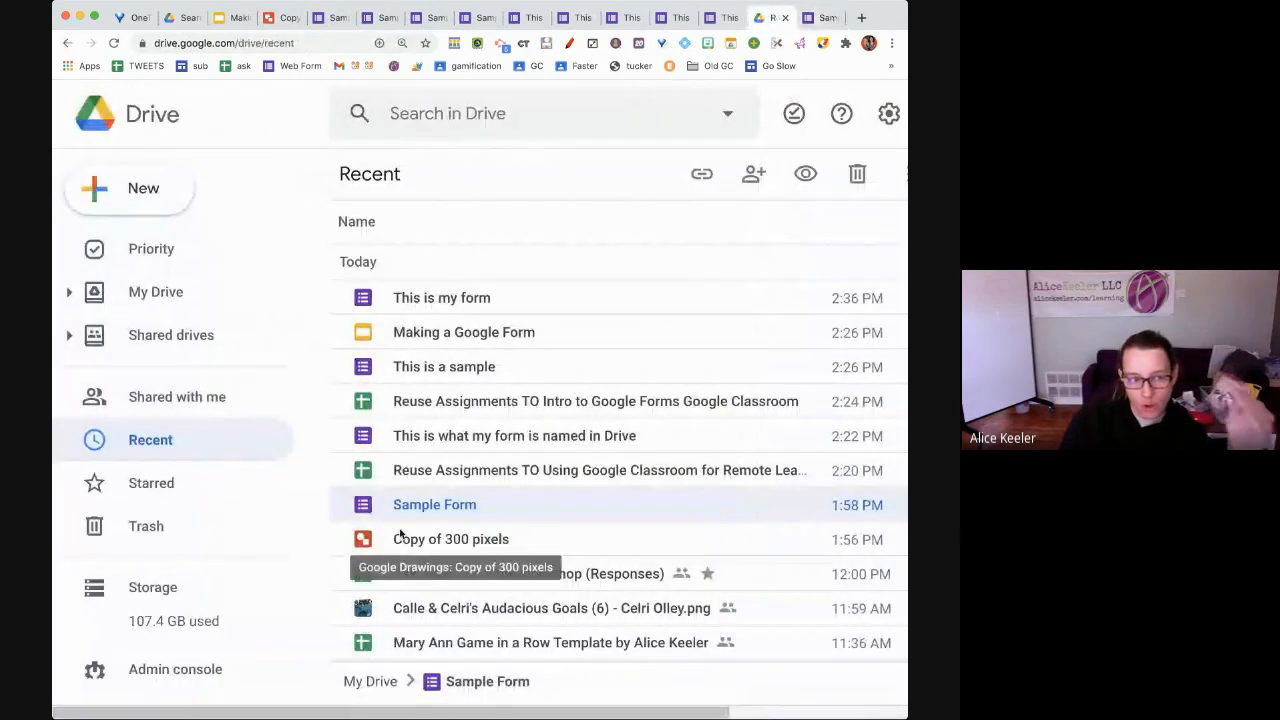
pyautogui.doubleClick(398, 507)
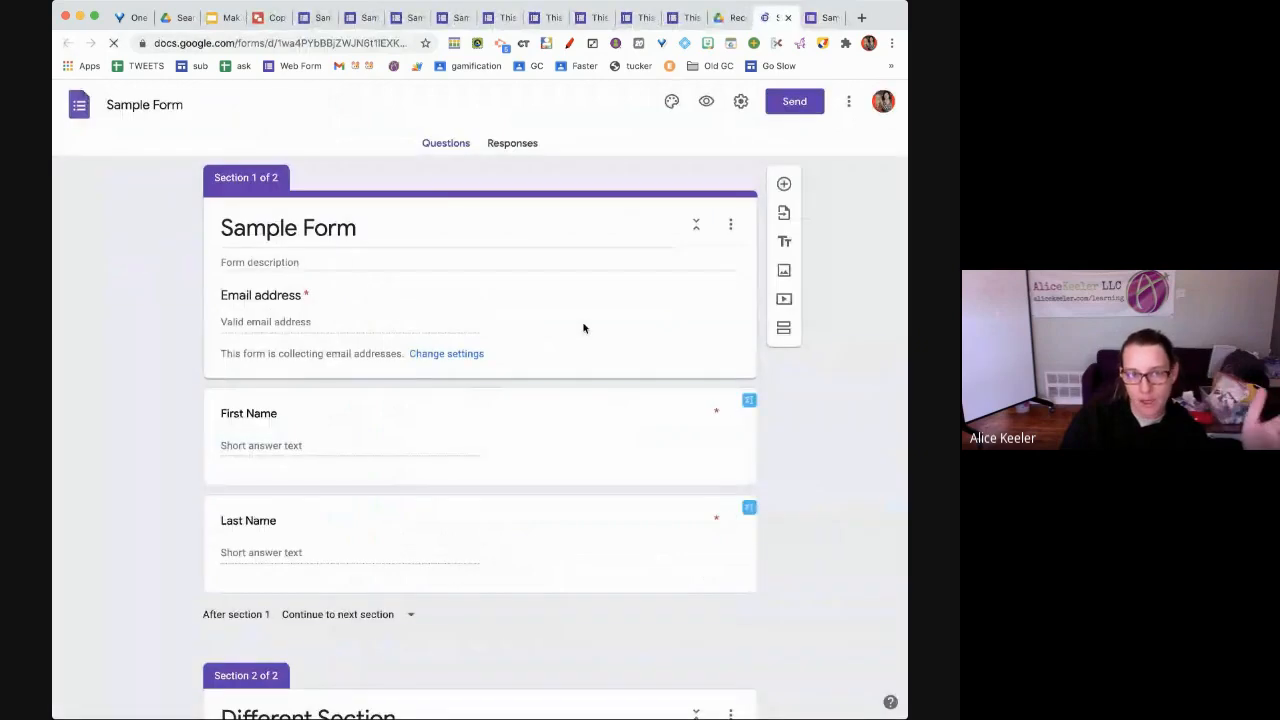
pyautogui.click(487, 140)
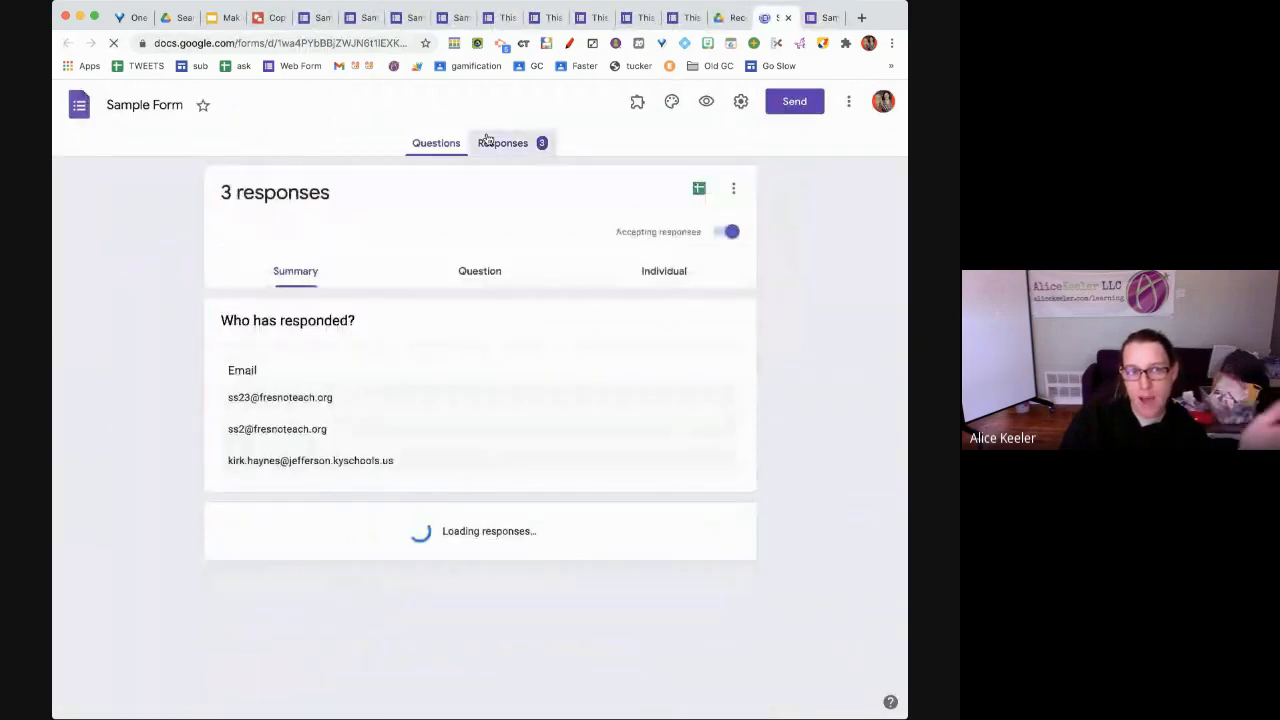
pyautogui.click(490, 278)
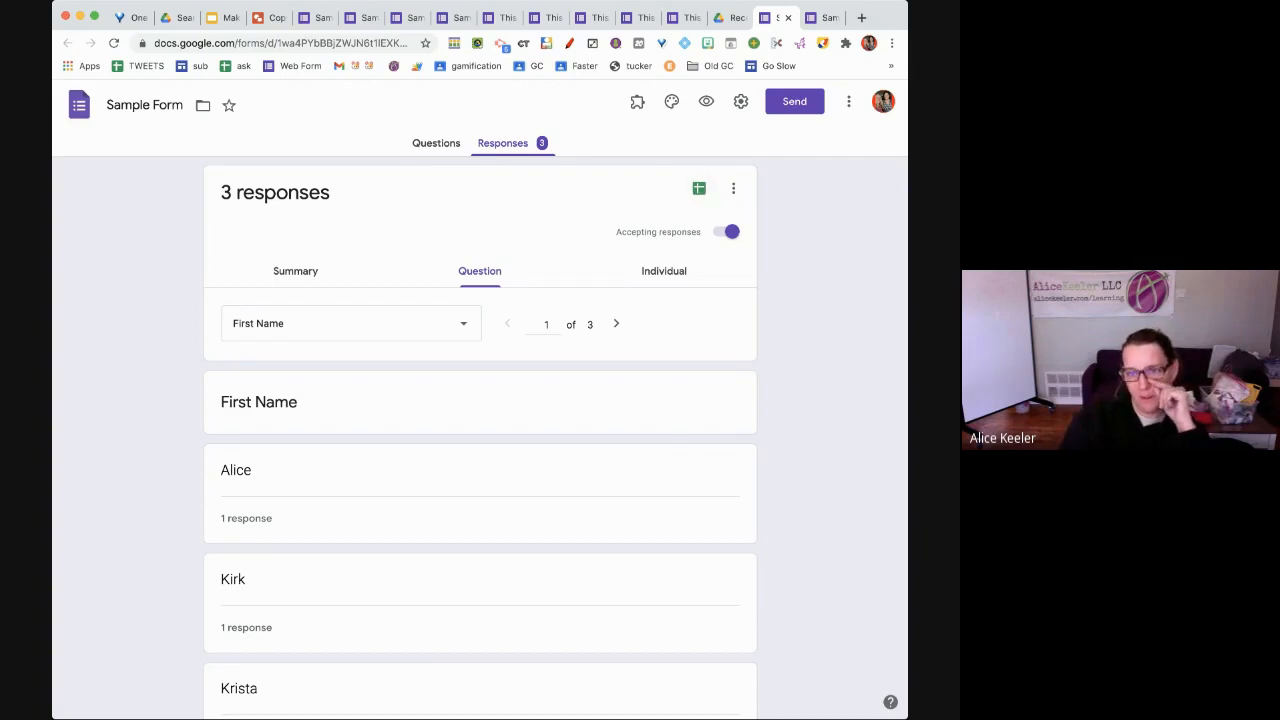
pyautogui.click(701, 190)
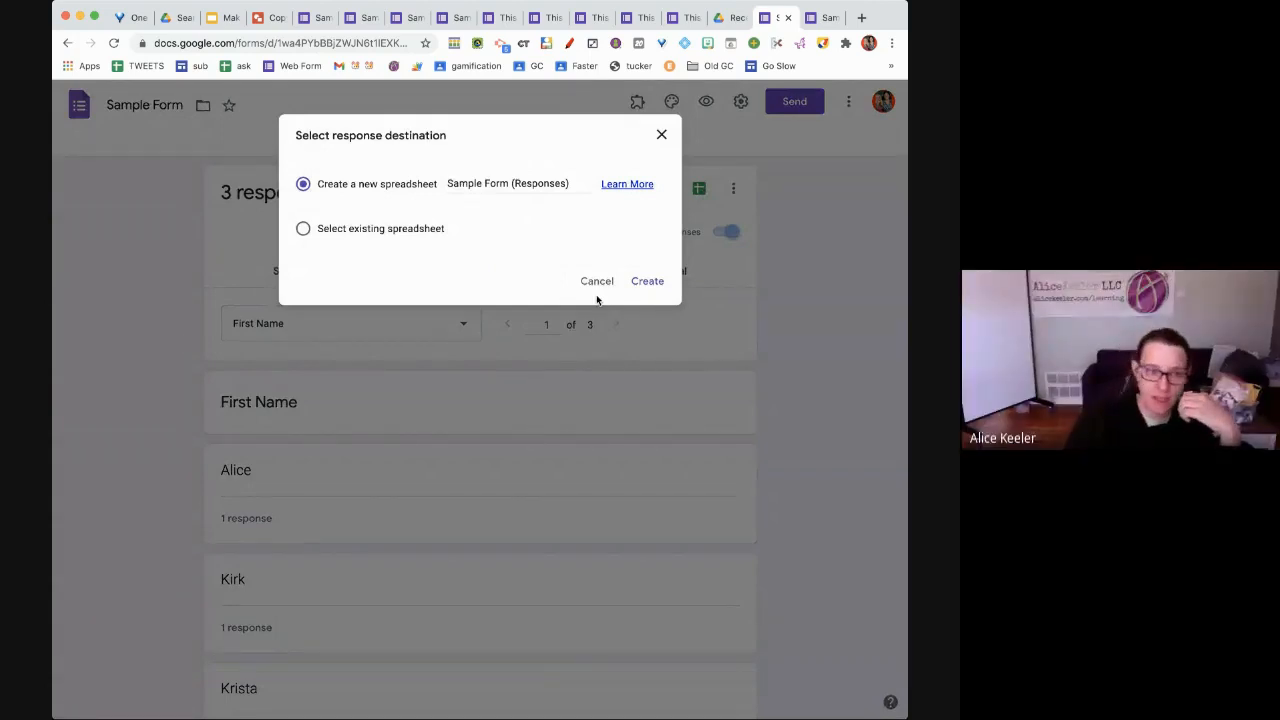
pyautogui.click(642, 284)
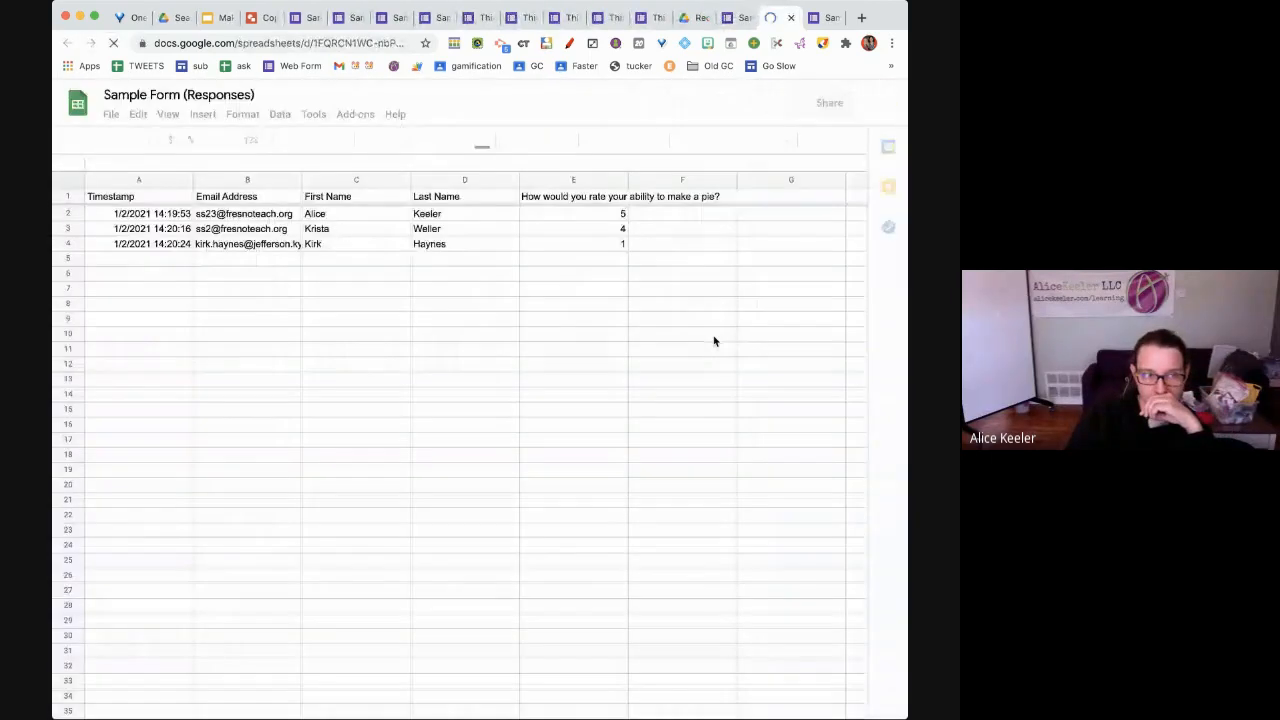
# Hide the Email Address column (column B) in the responses sheet
pyautogui.rightClick(238, 184)
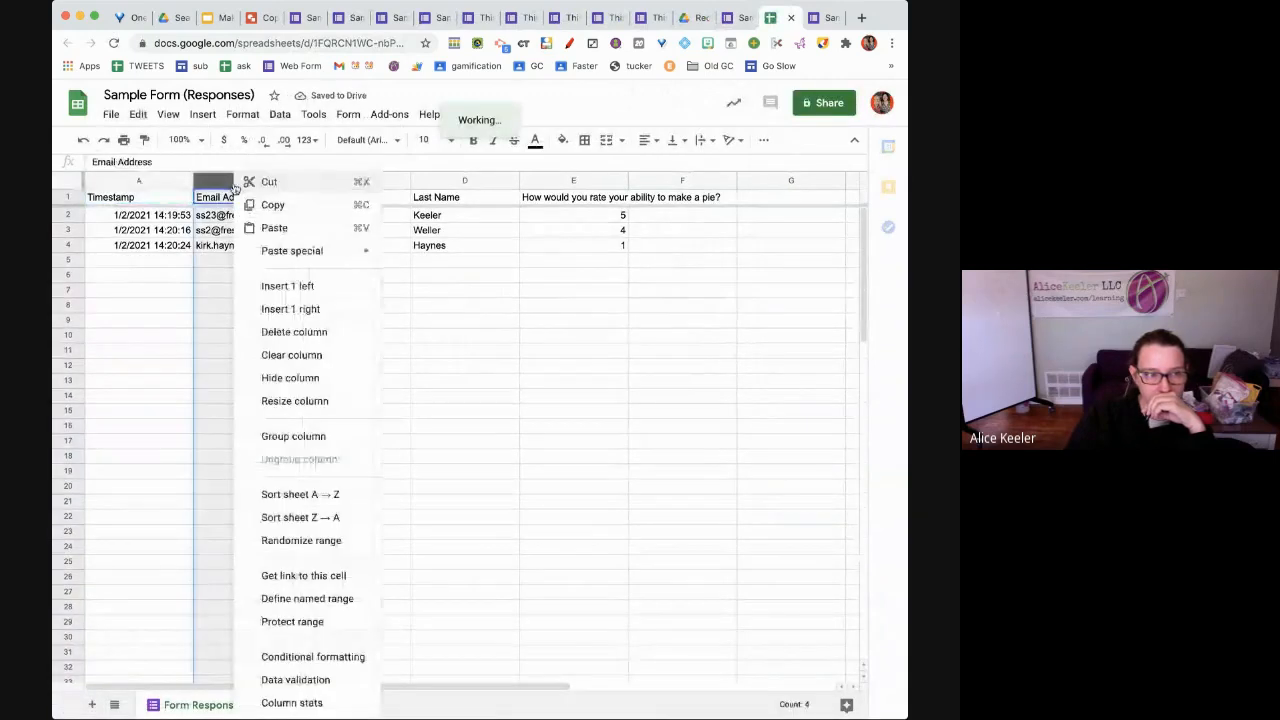
pyautogui.click(278, 379)
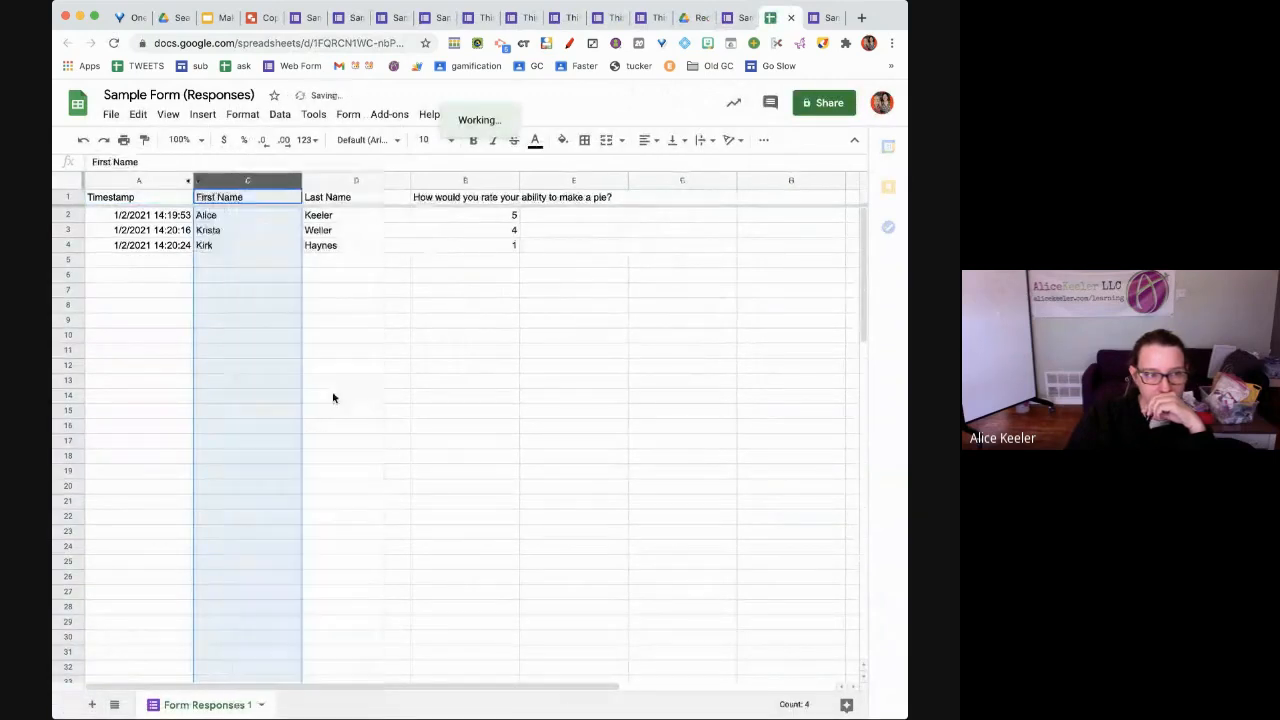
pyautogui.click(404, 410)
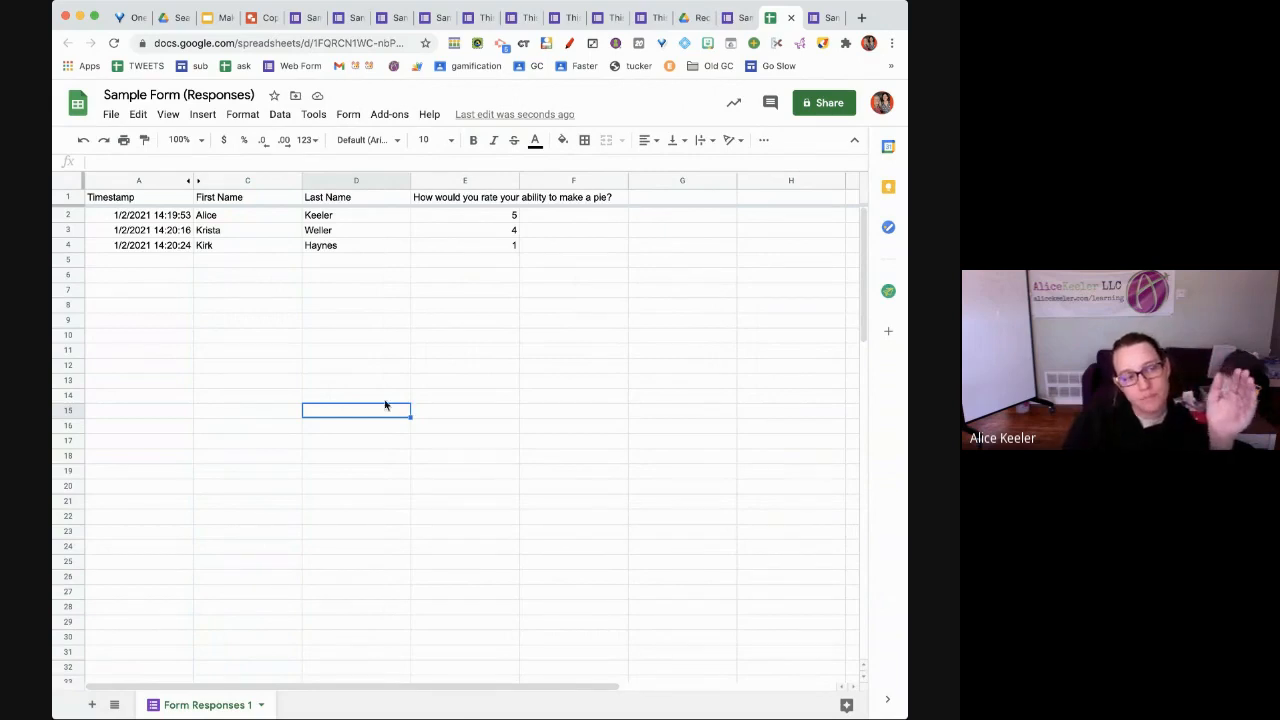
pyautogui.click(381, 399)
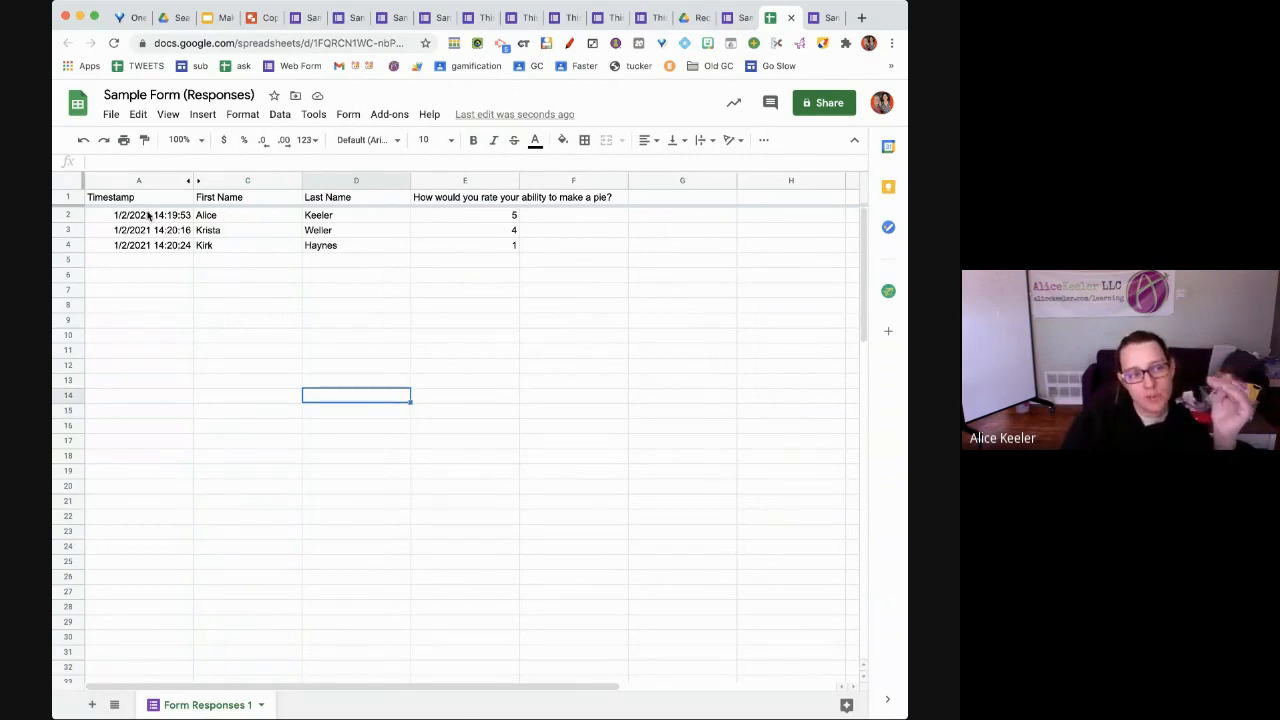
# Highlight the three response rows, the header row and the pie rating column
pyautogui.click(62, 215)
pyautogui.moveTo(62, 215); pyautogui.dragTo(62, 240)
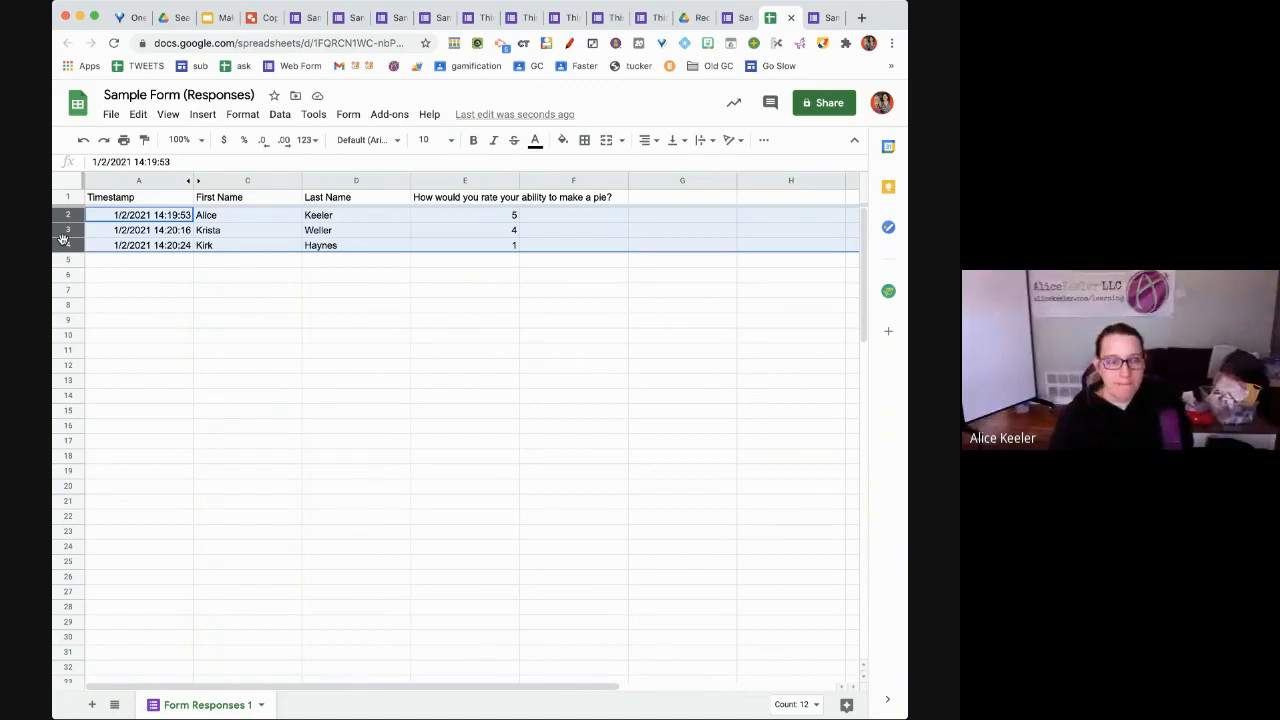
pyautogui.click(153, 199)
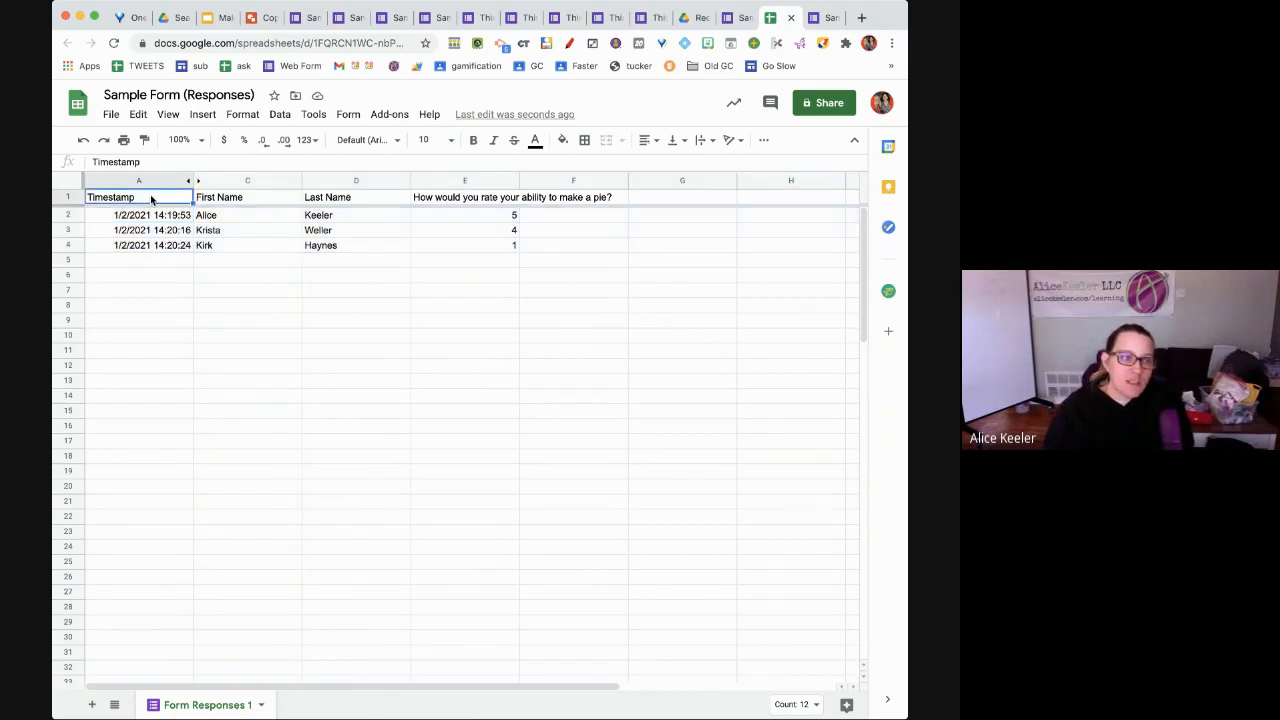
pyautogui.click(73, 194)
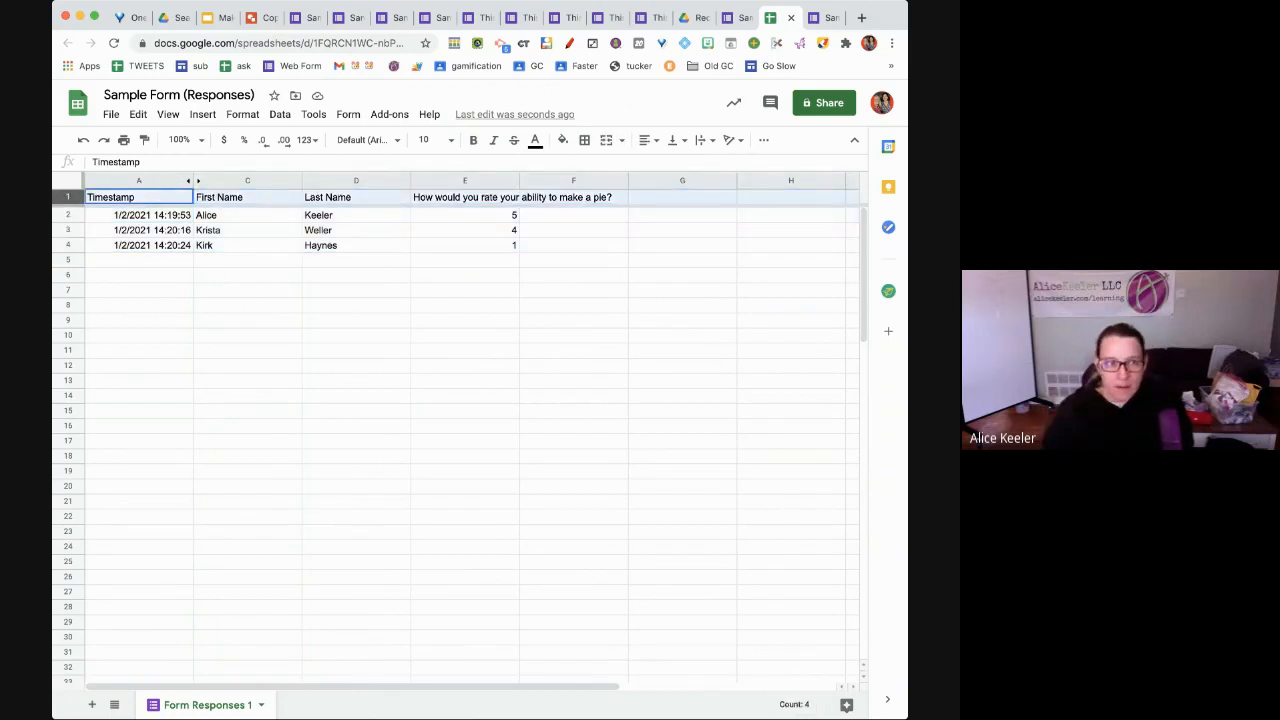
pyautogui.click(491, 180)
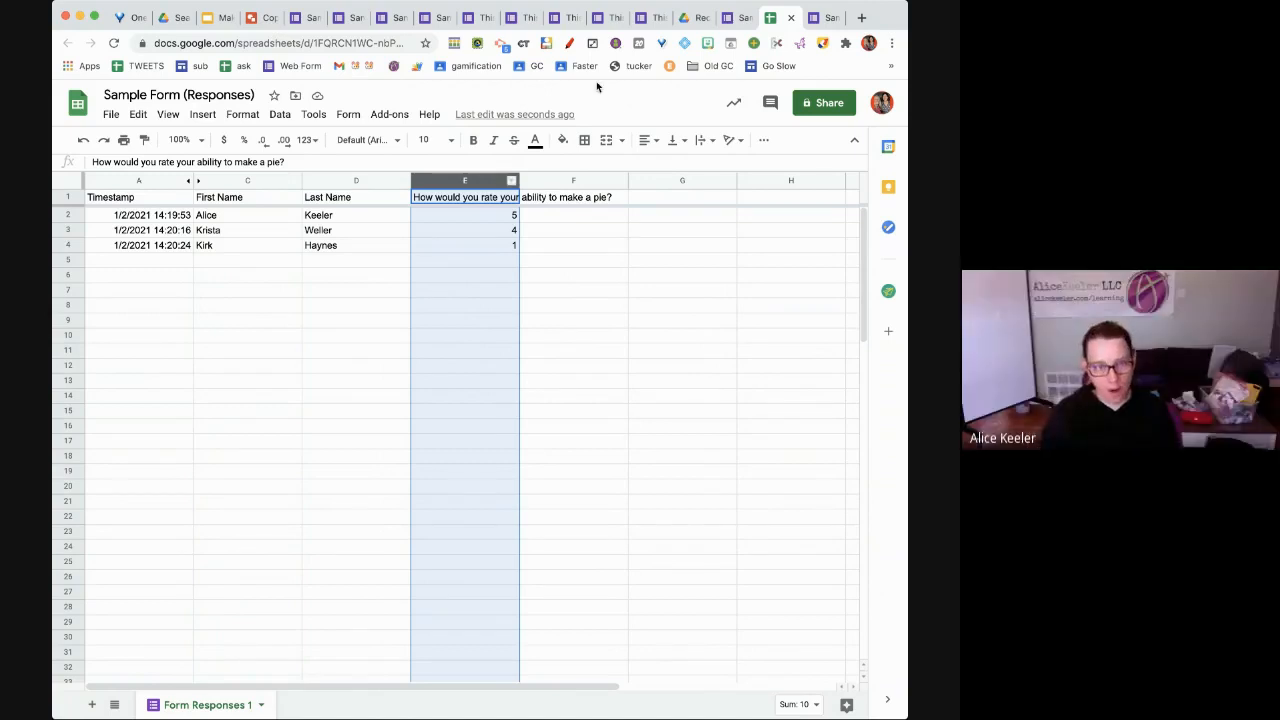
pyautogui.click(735, 17)
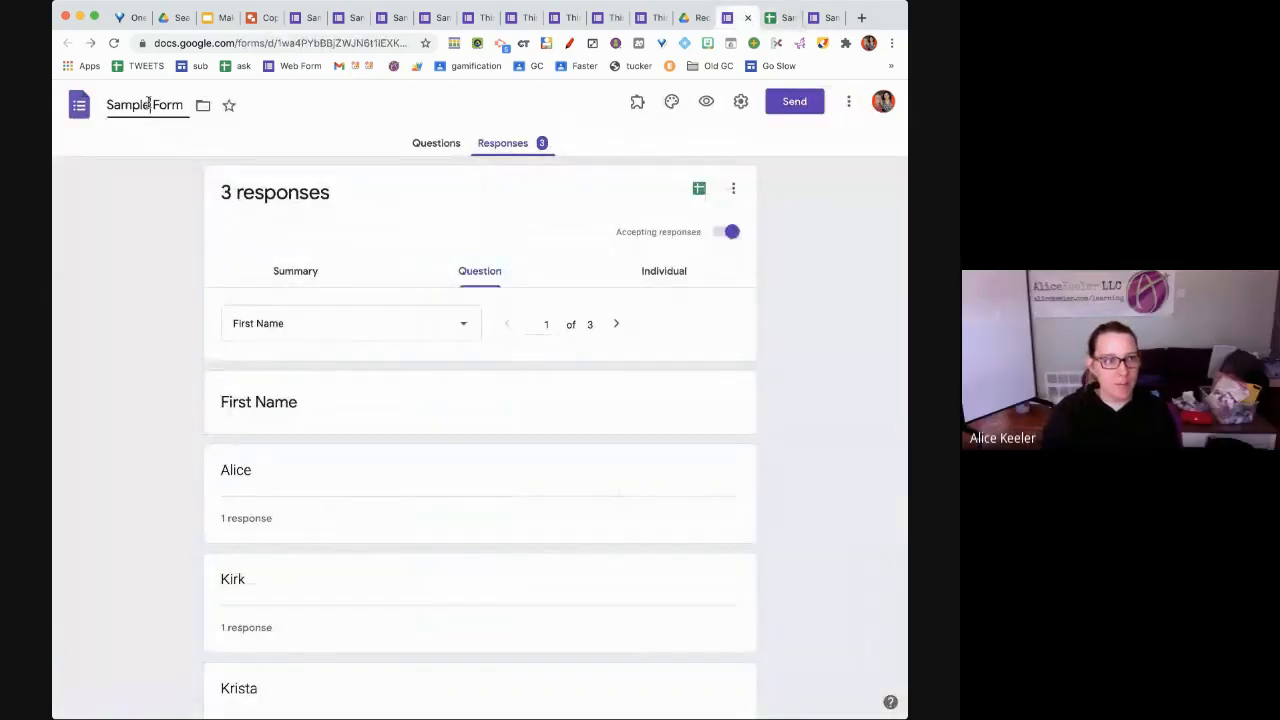
# Create a new blank form via forms.new and title it 'form'
pyautogui.press('super+t')
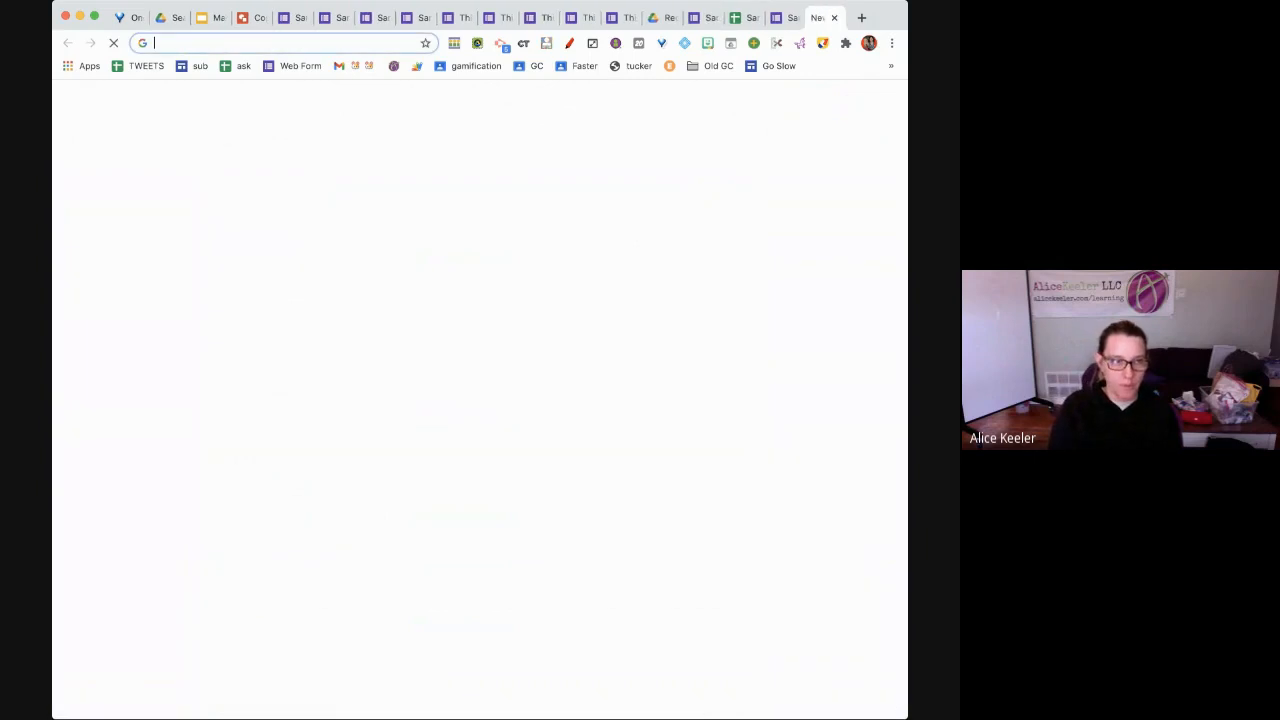
pyautogui.press('Return')
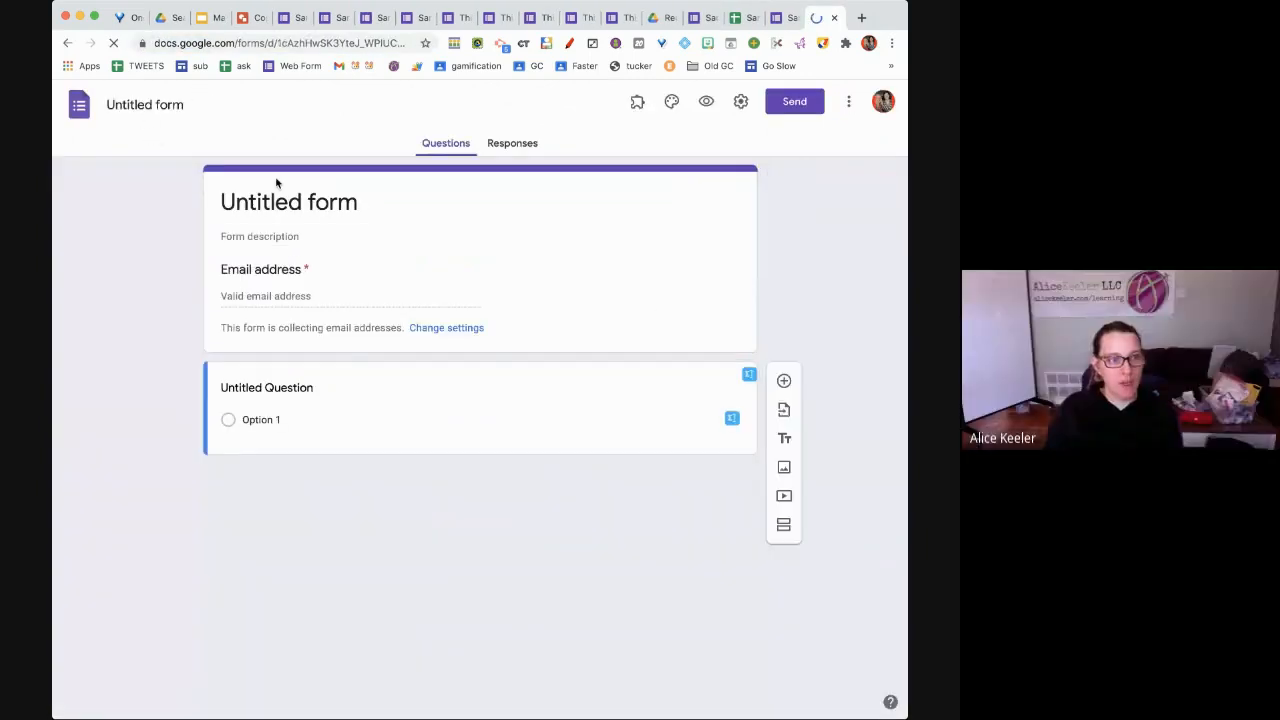
pyautogui.click(284, 194)
pyautogui.write('form')
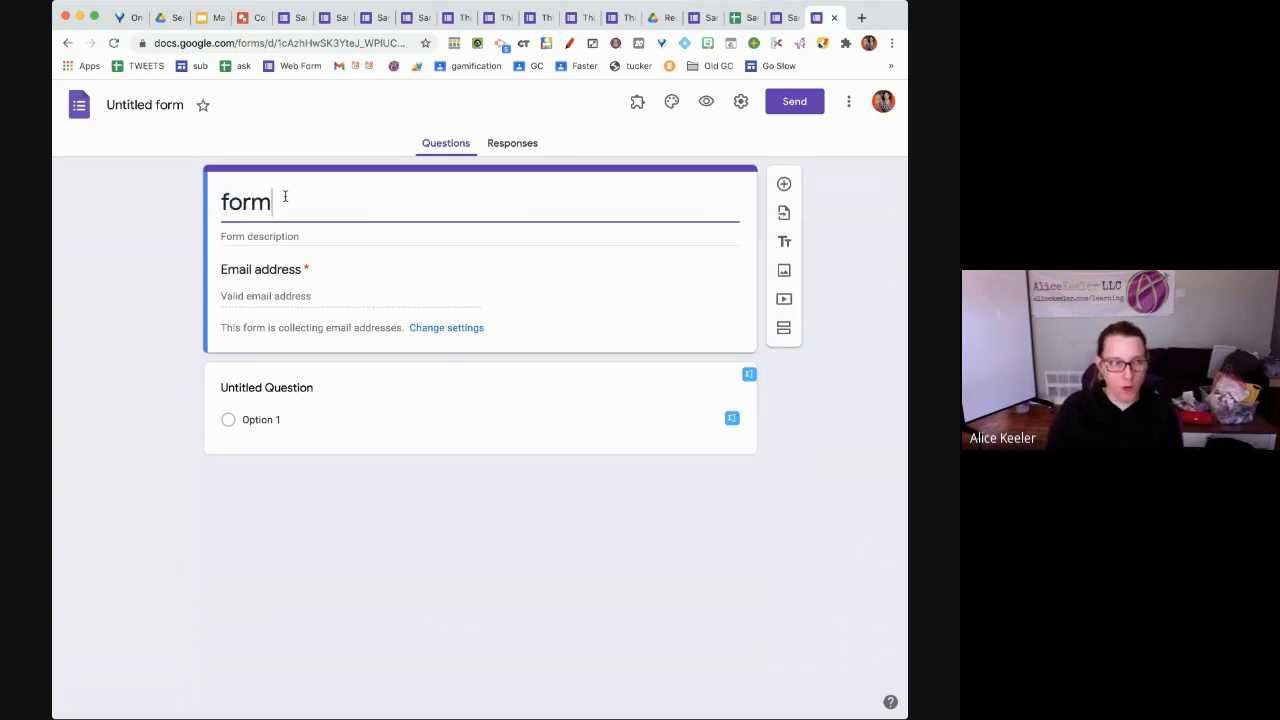
# Rename the form's Drive file to 'delete this form in drive'
pyautogui.click(150, 106)
pyautogui.write('dele')
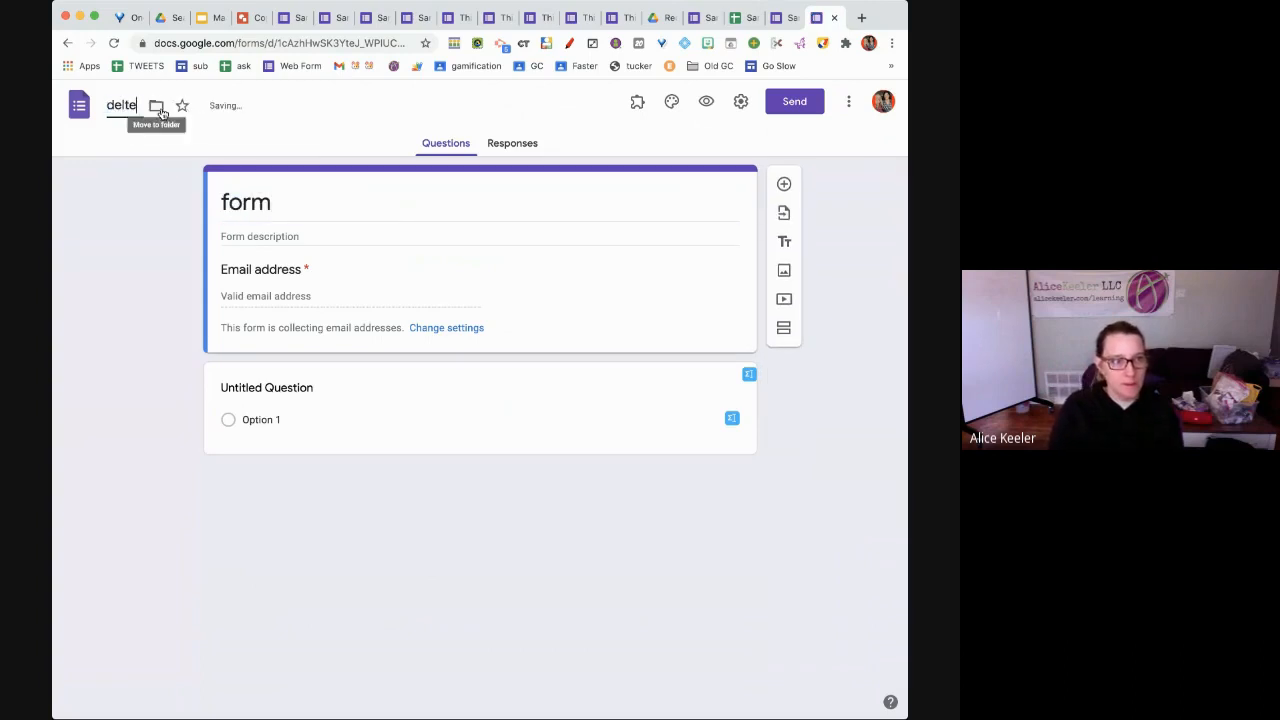
pyautogui.write('te this form i')
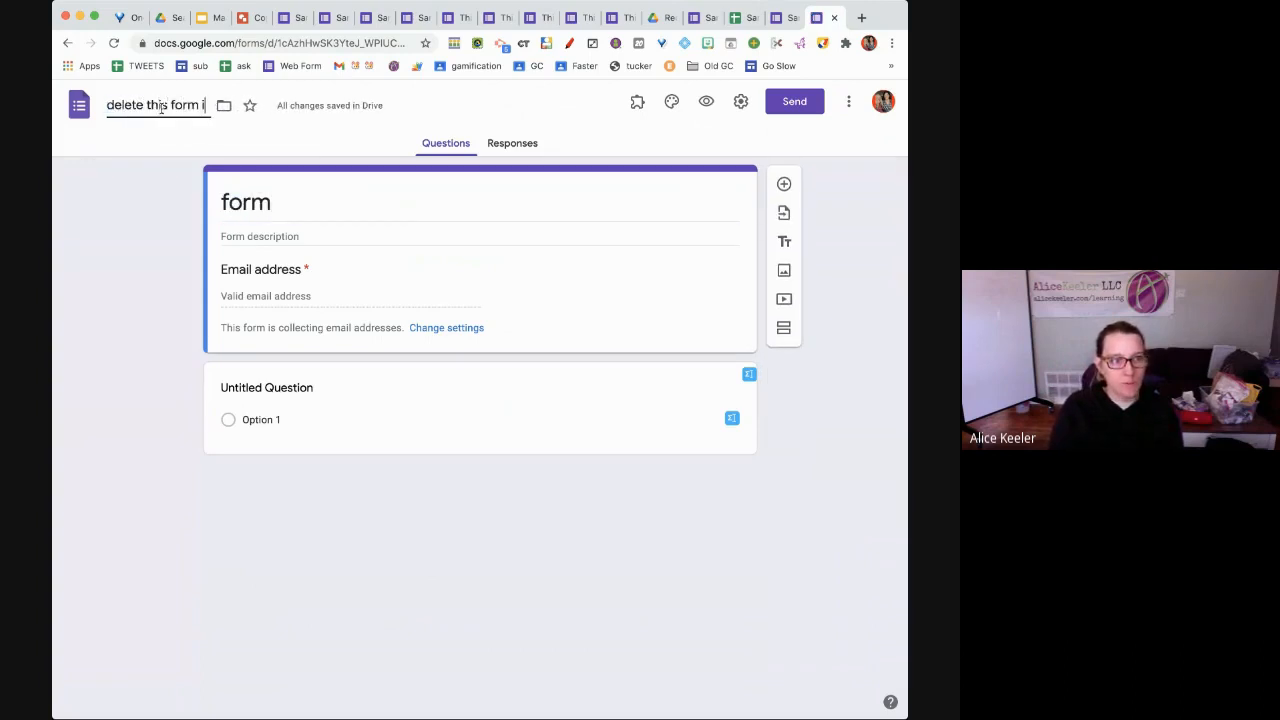
pyautogui.write('n drive')
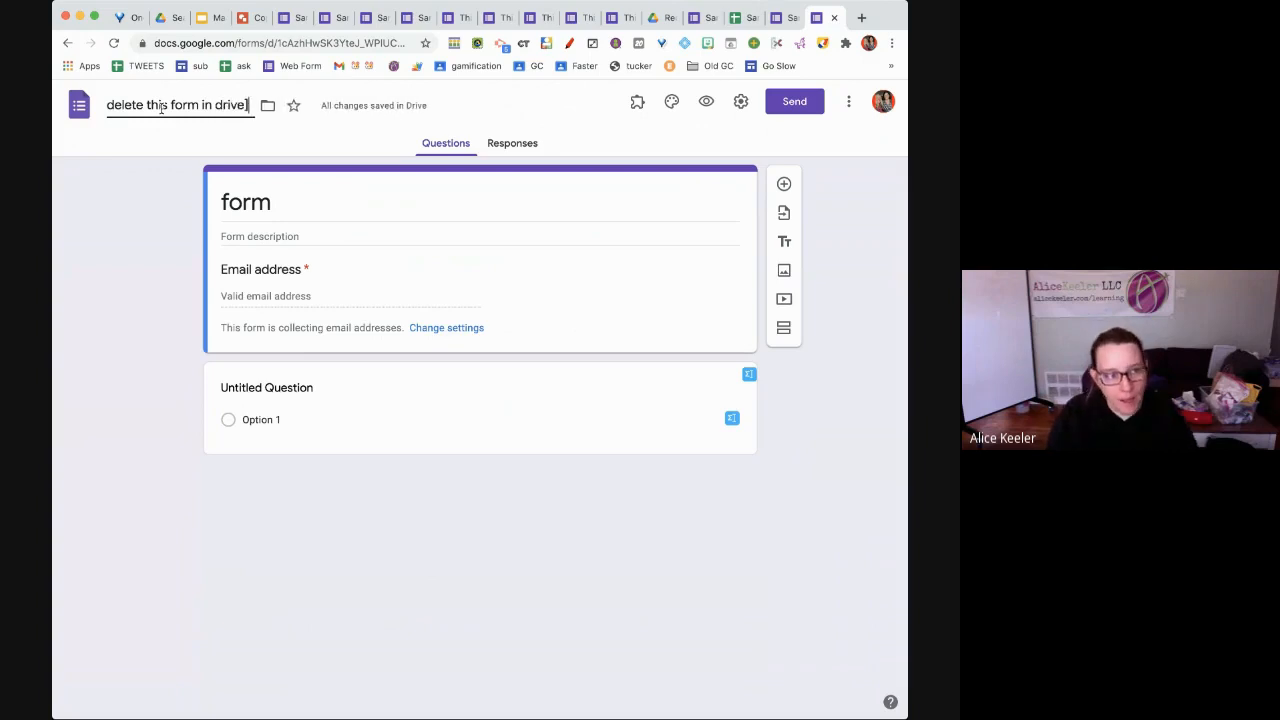
pyautogui.click(127, 228)
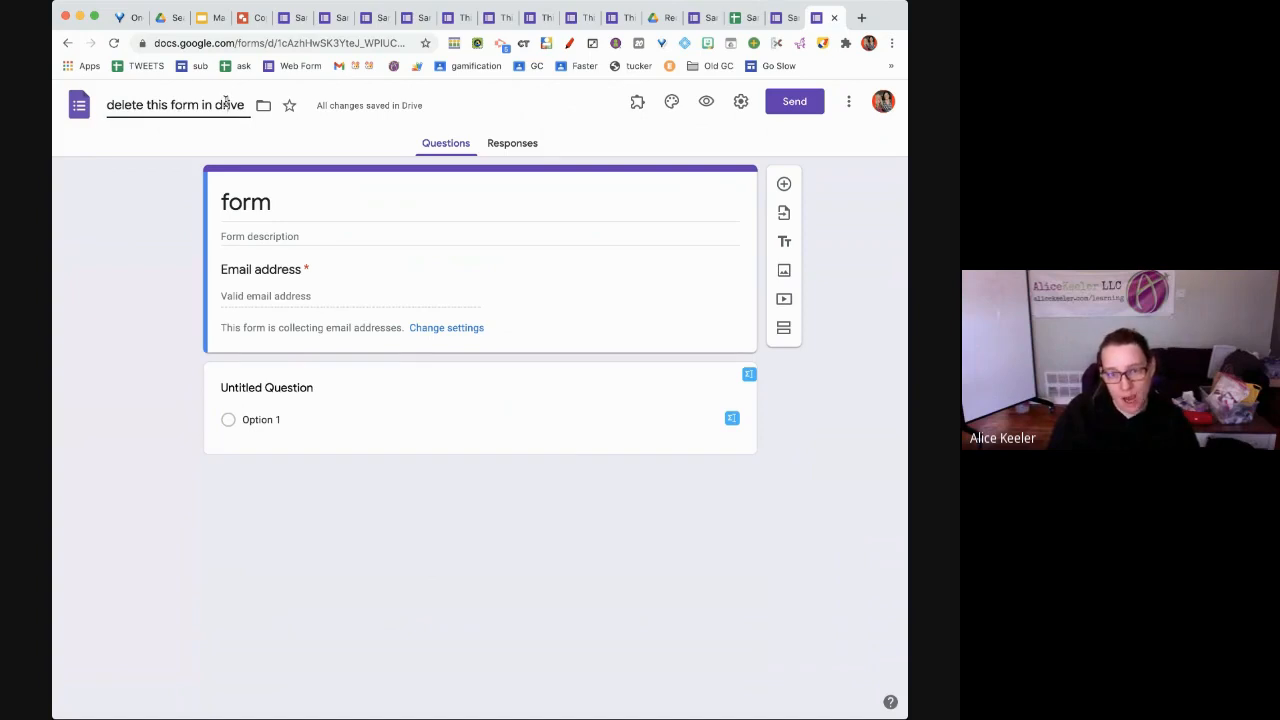
pyautogui.doubleClick(242, 194)
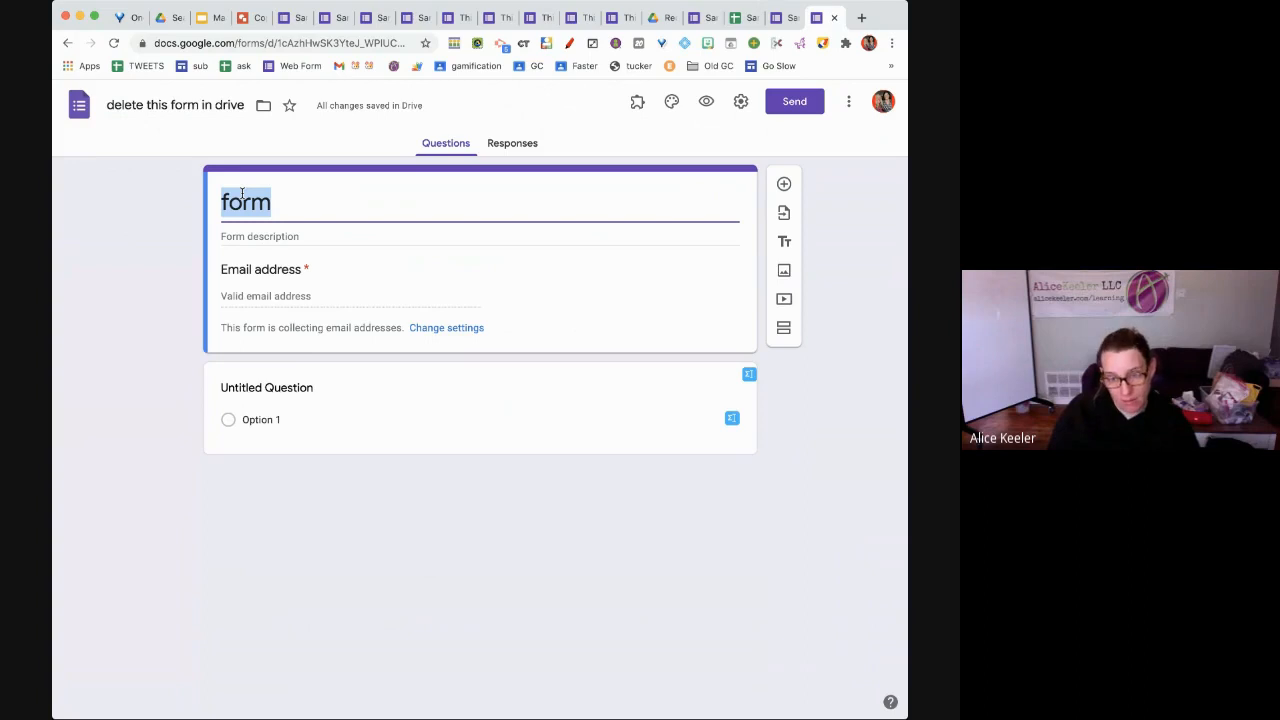
# From the Responses tab, create a new spreadsheet 'delete this form in drive (Responses)'
pyautogui.click(504, 145)
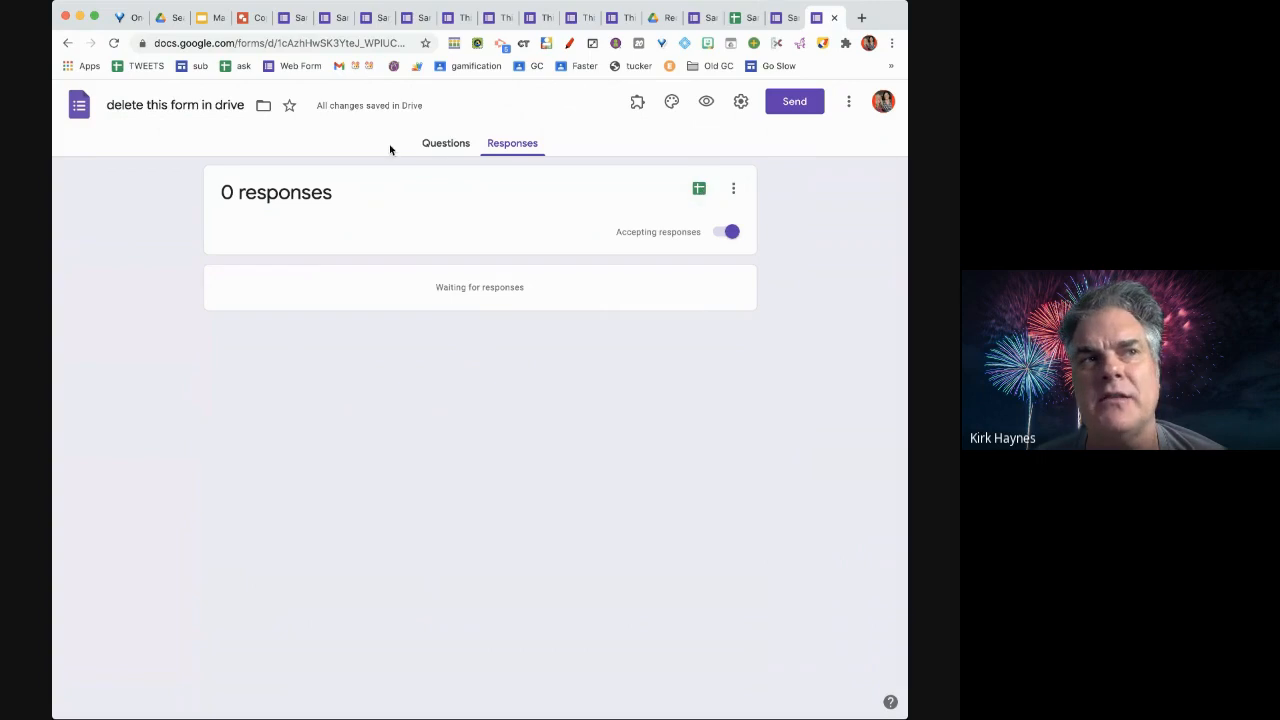
pyautogui.click(452, 149)
pyautogui.click(503, 151)
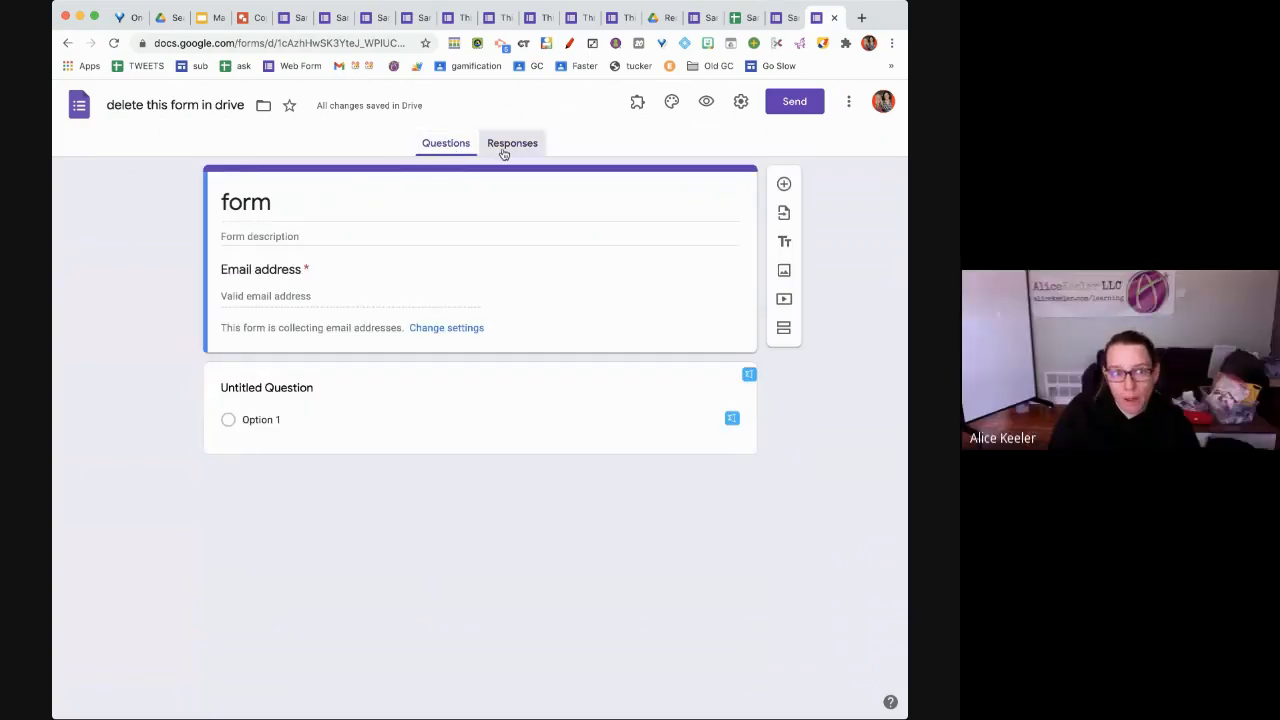
pyautogui.click(698, 191)
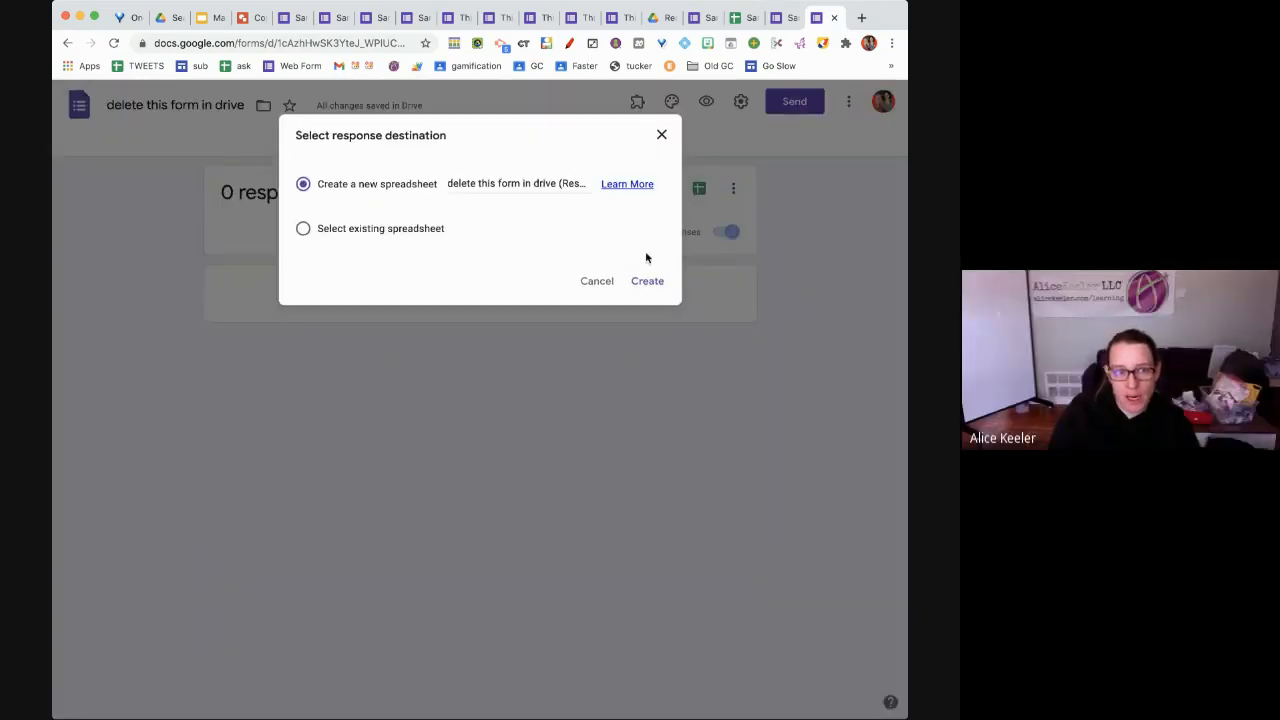
pyautogui.click(634, 281)
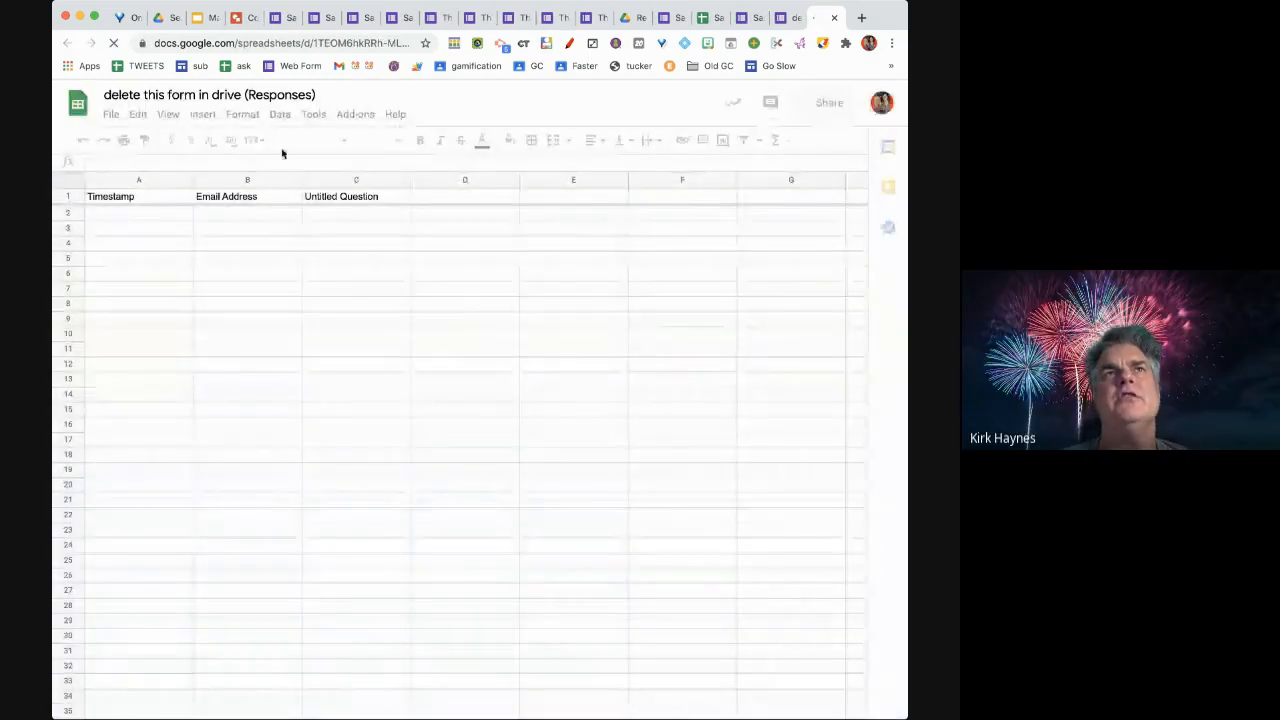
# Confirm the responses spreadsheet is stored in My Drive, then view Drive's Recent list
pyautogui.click(192, 96)
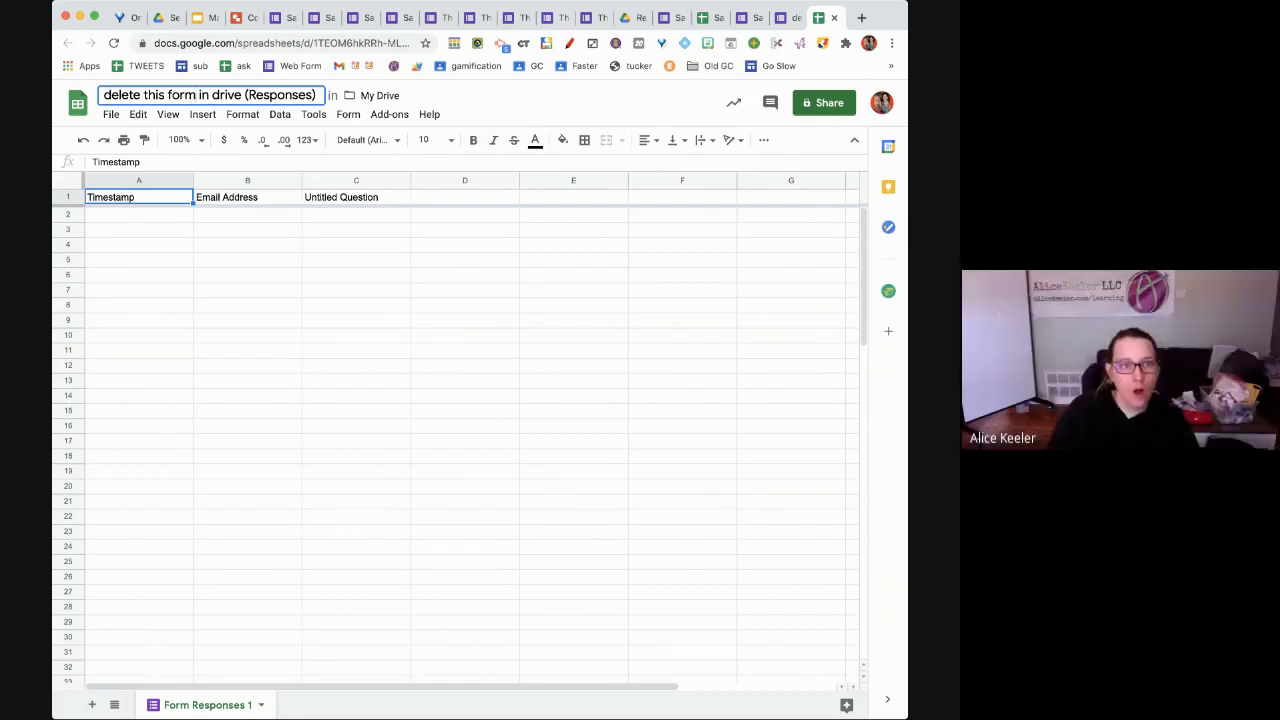
pyautogui.click(630, 19)
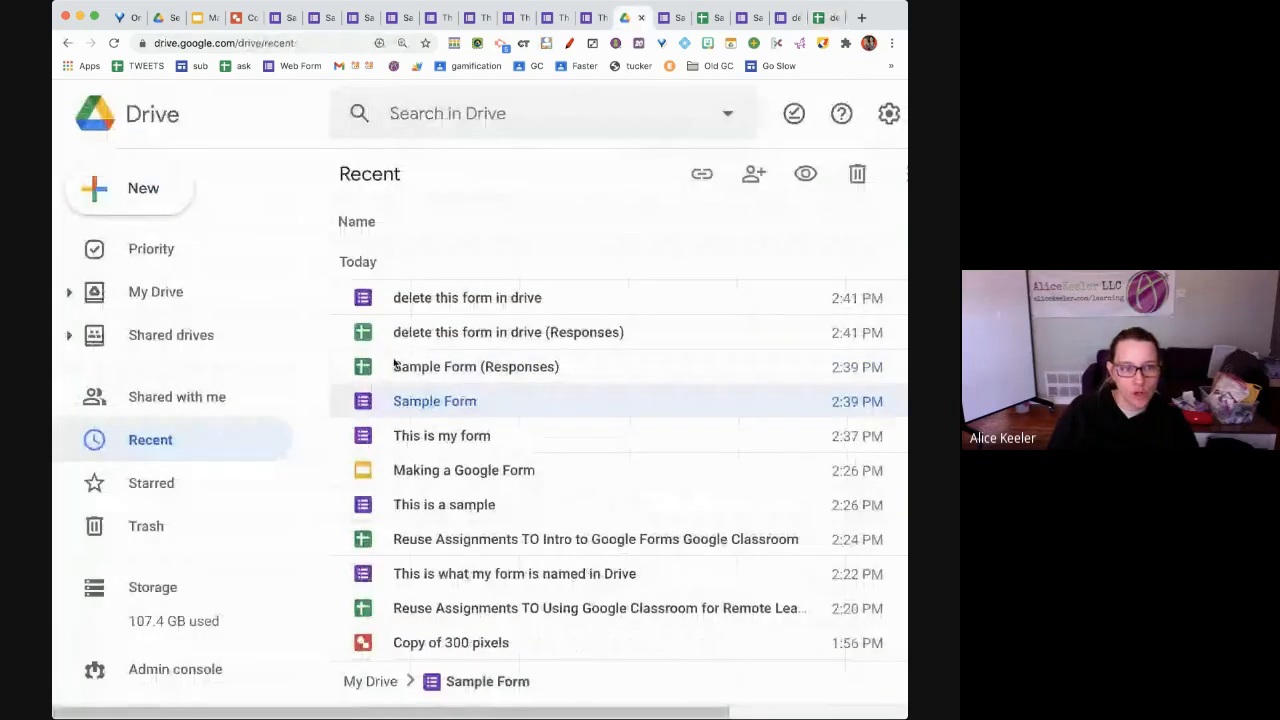
# Compare the form and its Responses spreadsheet in Drive's Recent list, check the New menu, and return to the form
pyautogui.click(411, 331)
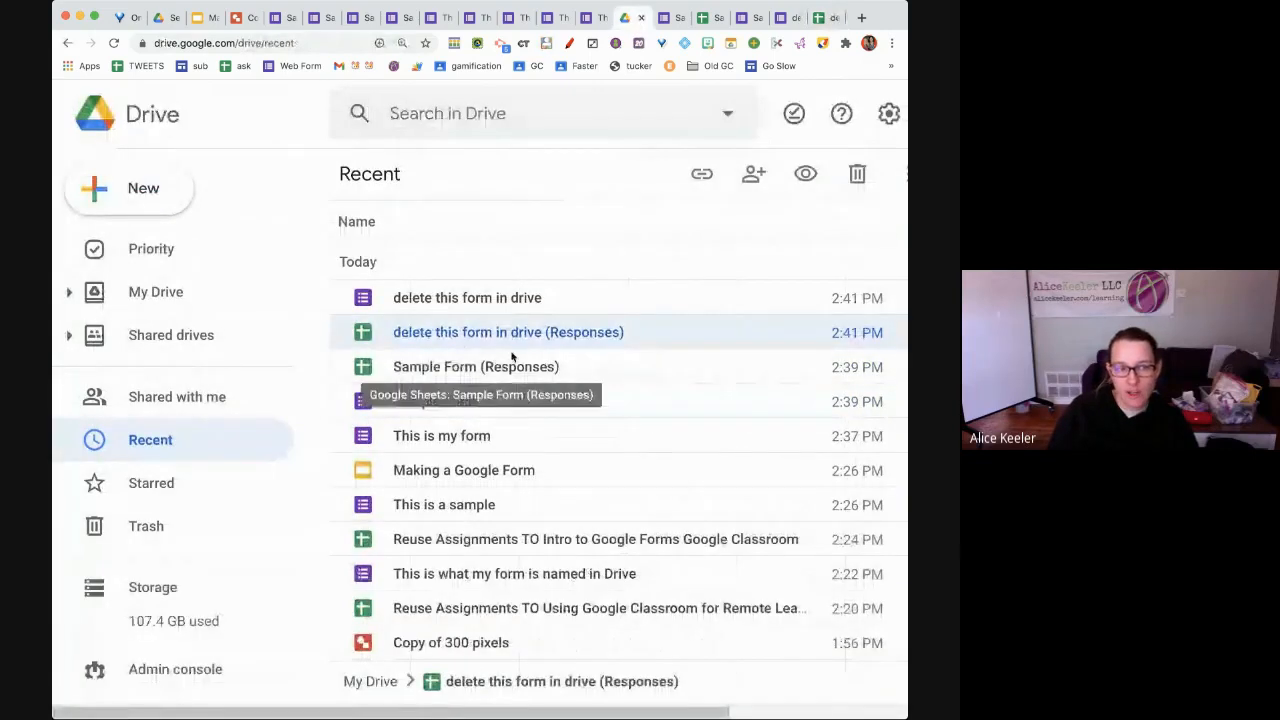
pyautogui.click(500, 305)
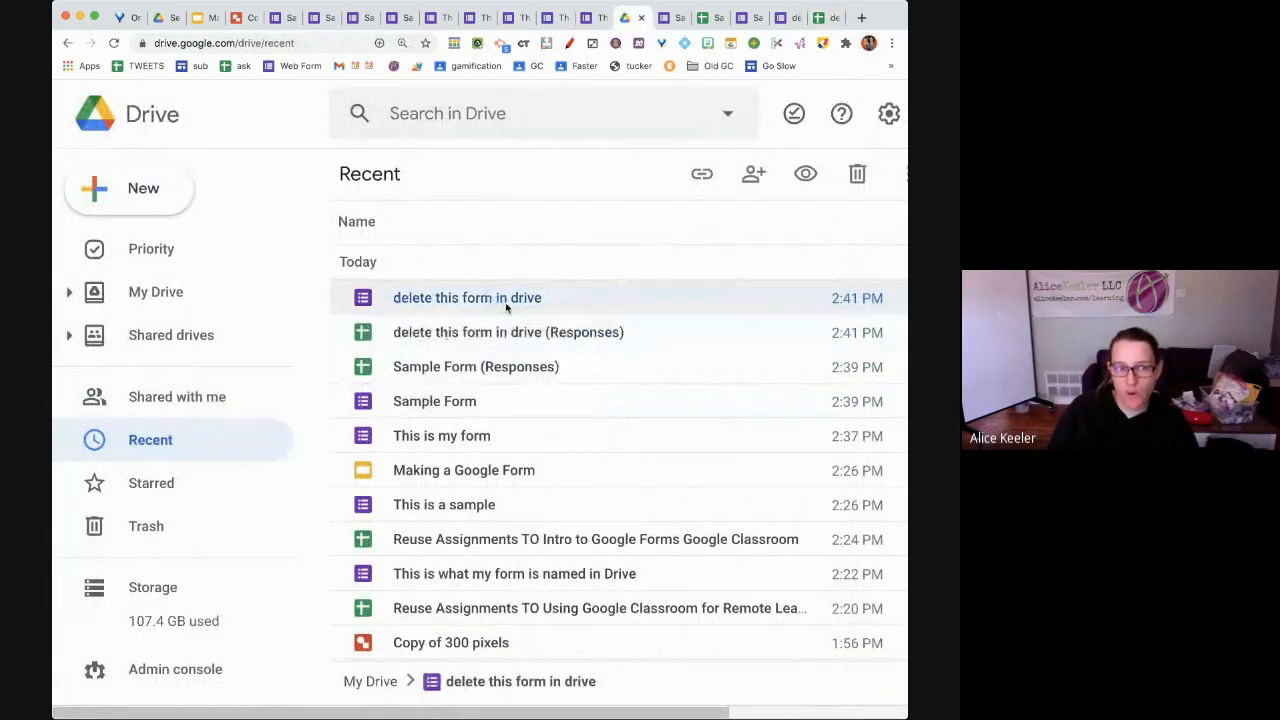
pyautogui.click(600, 333)
pyautogui.click(598, 306)
pyautogui.click(600, 333)
pyautogui.click(596, 306)
pyautogui.click(598, 333)
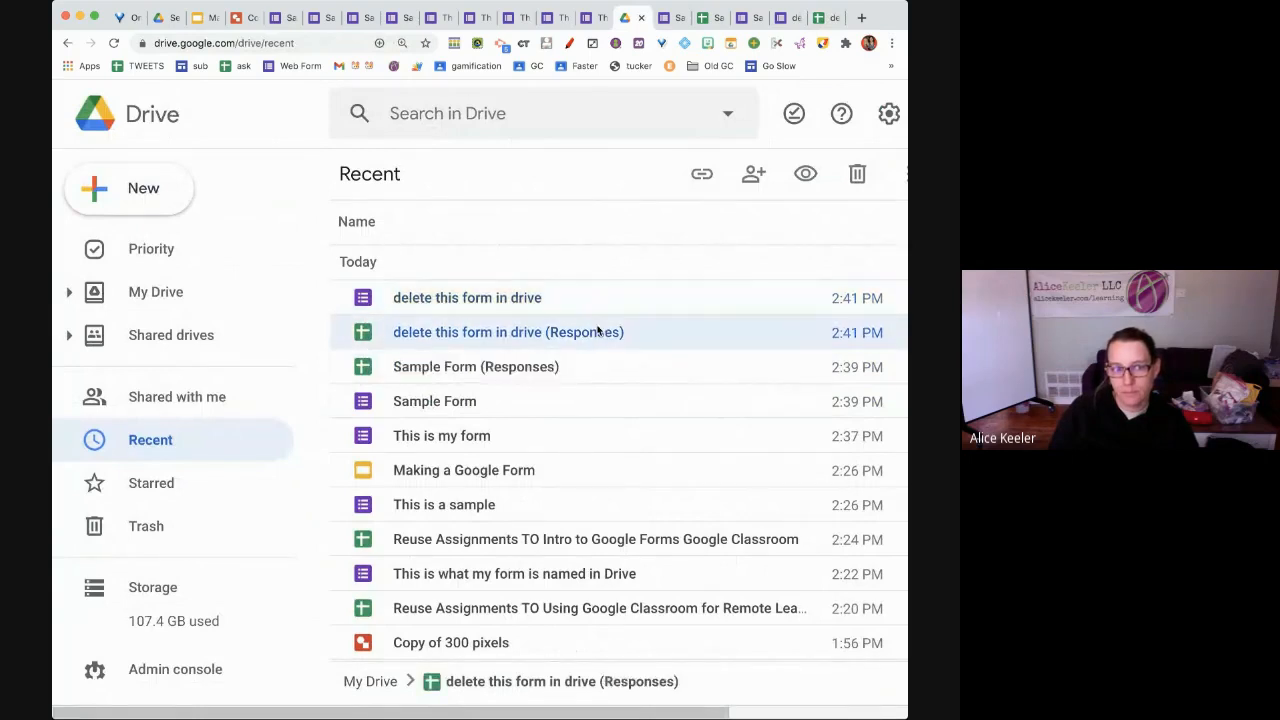
pyautogui.click(598, 307)
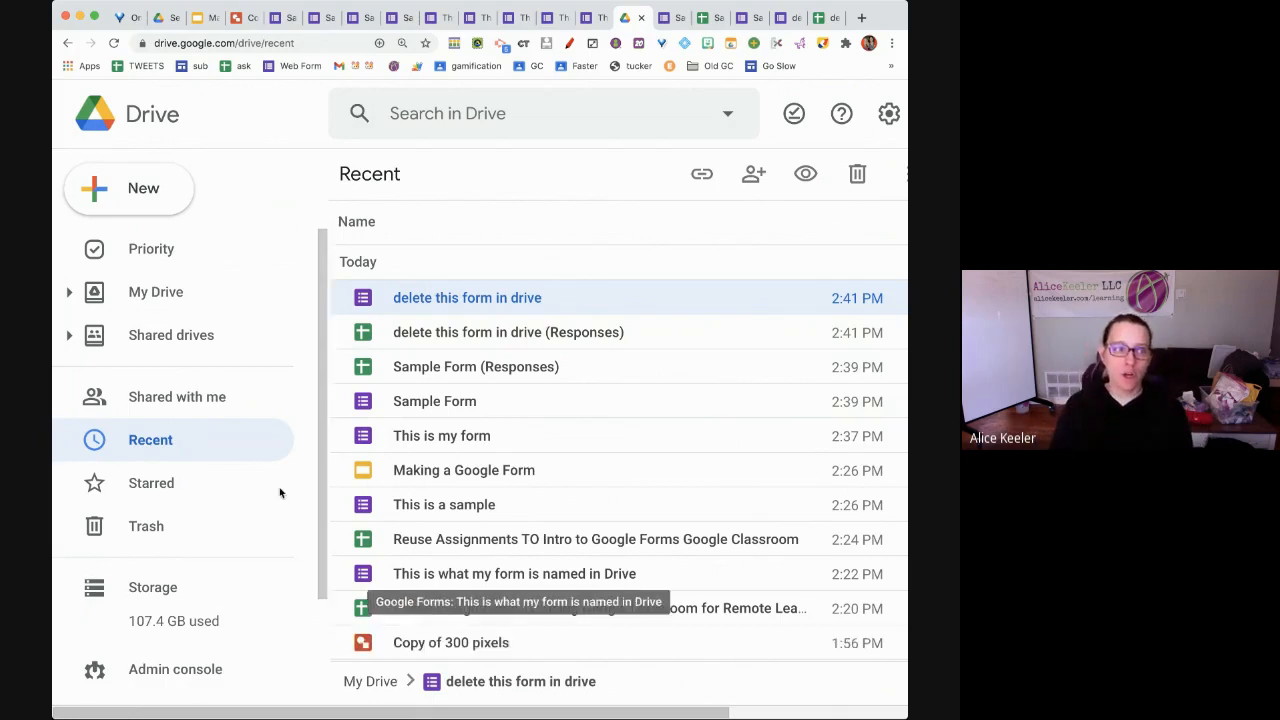
pyautogui.click(133, 190)
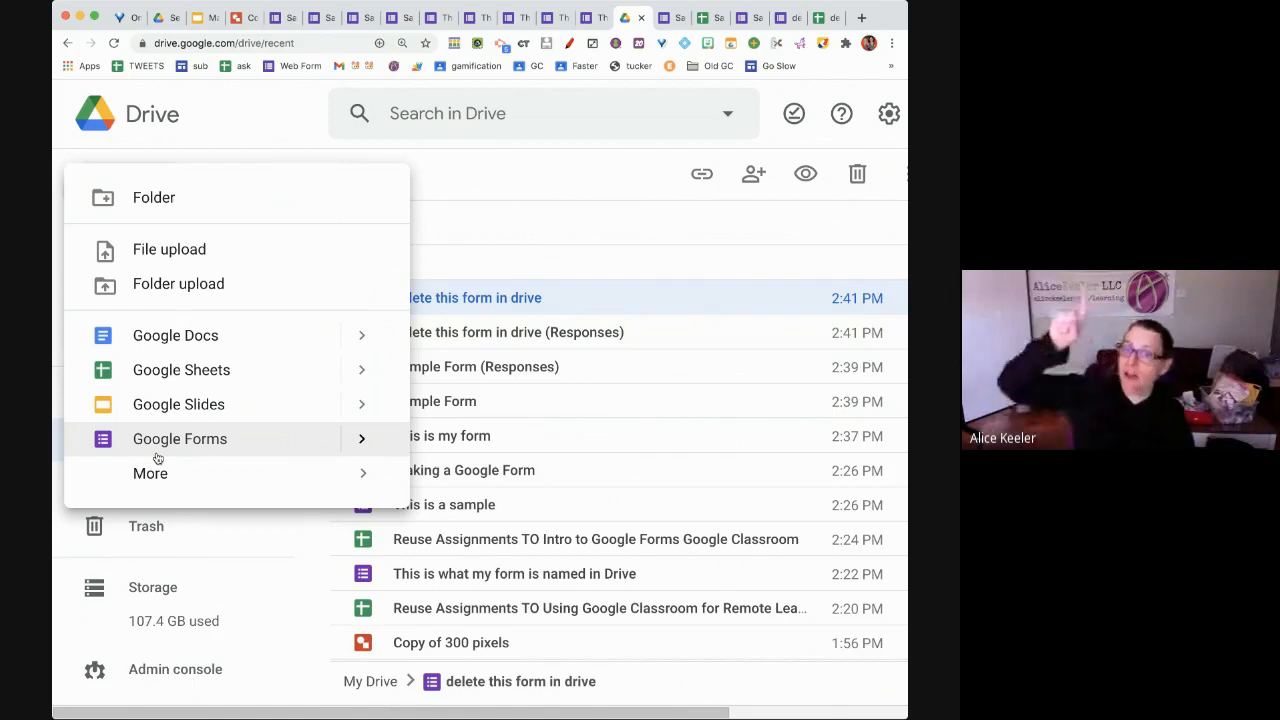
pyautogui.click(780, 18)
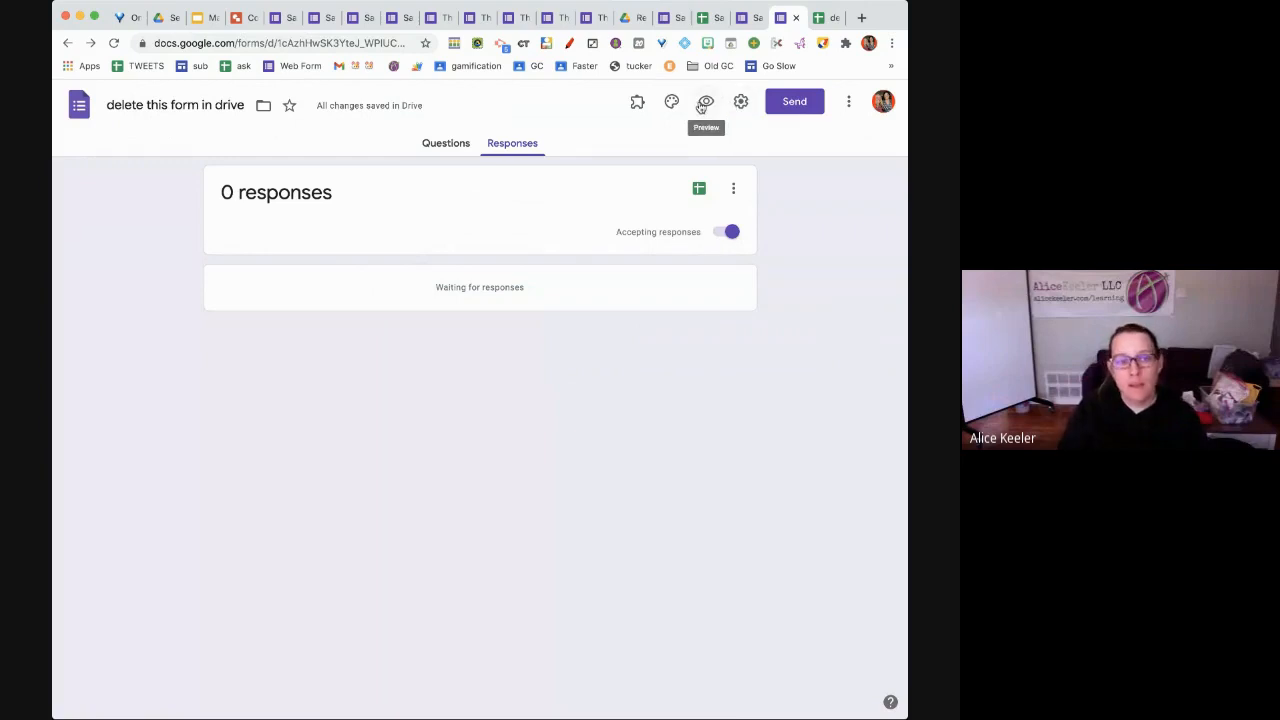
pyautogui.click(704, 104)
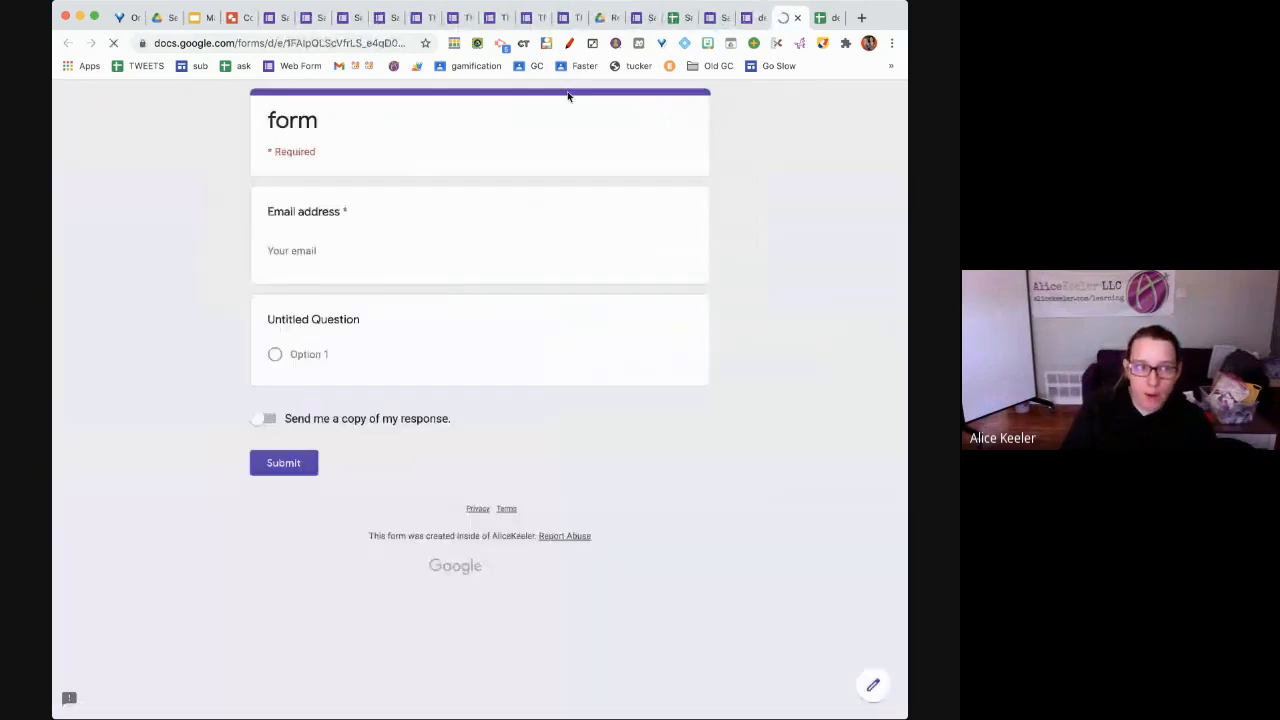
pyautogui.click(371, 44)
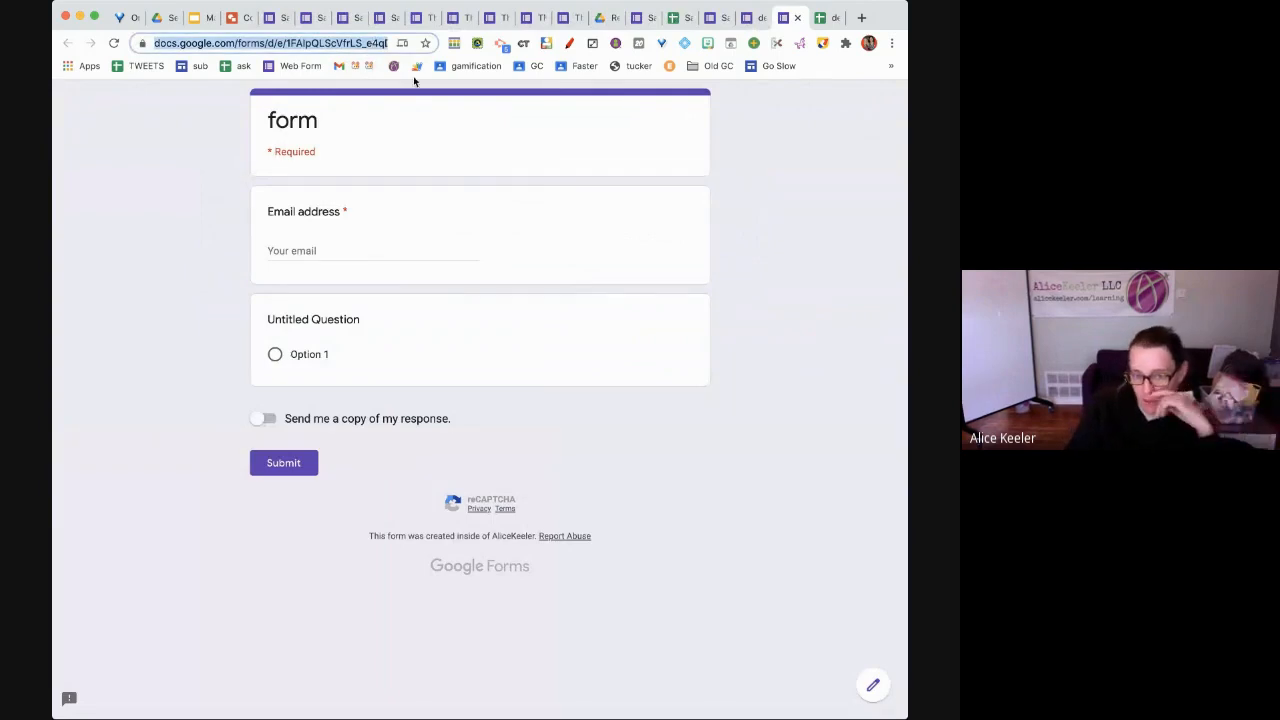
pyautogui.click(797, 18)
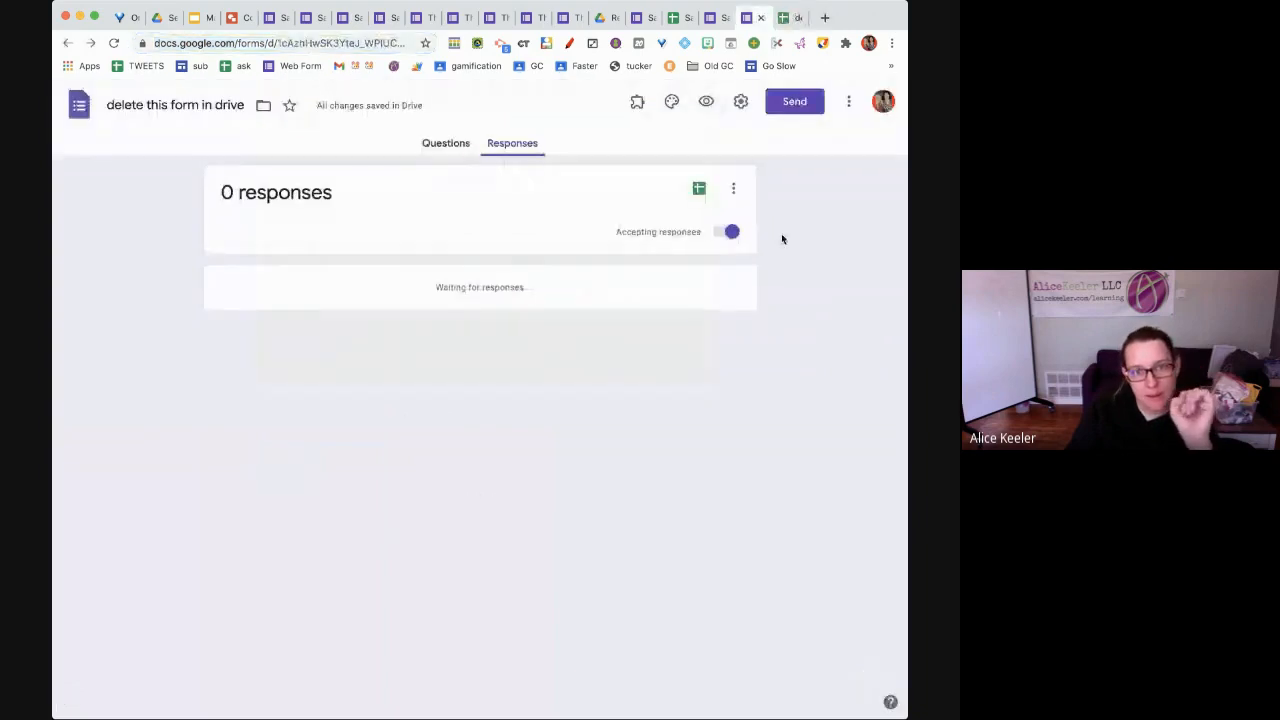
# Make Collect email addresses a saved default for new forms in Preferences
pyautogui.click(860, 111)
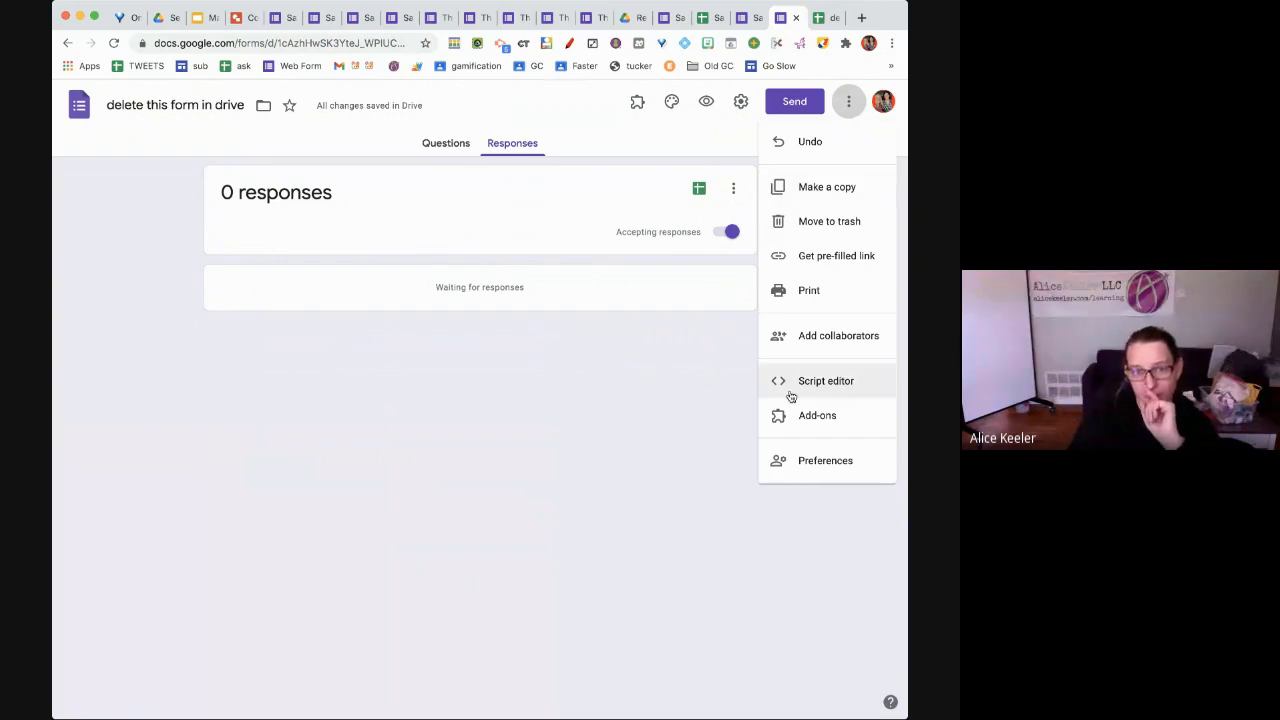
pyautogui.click(800, 466)
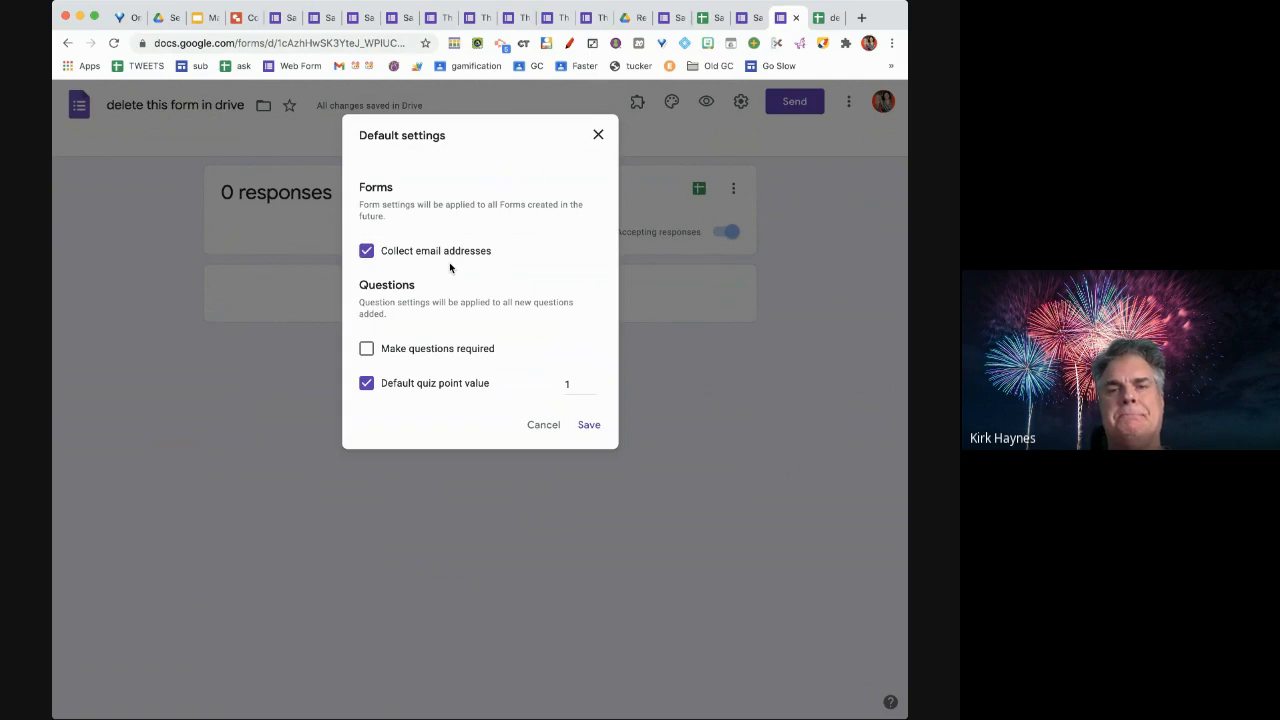
pyautogui.click(597, 428)
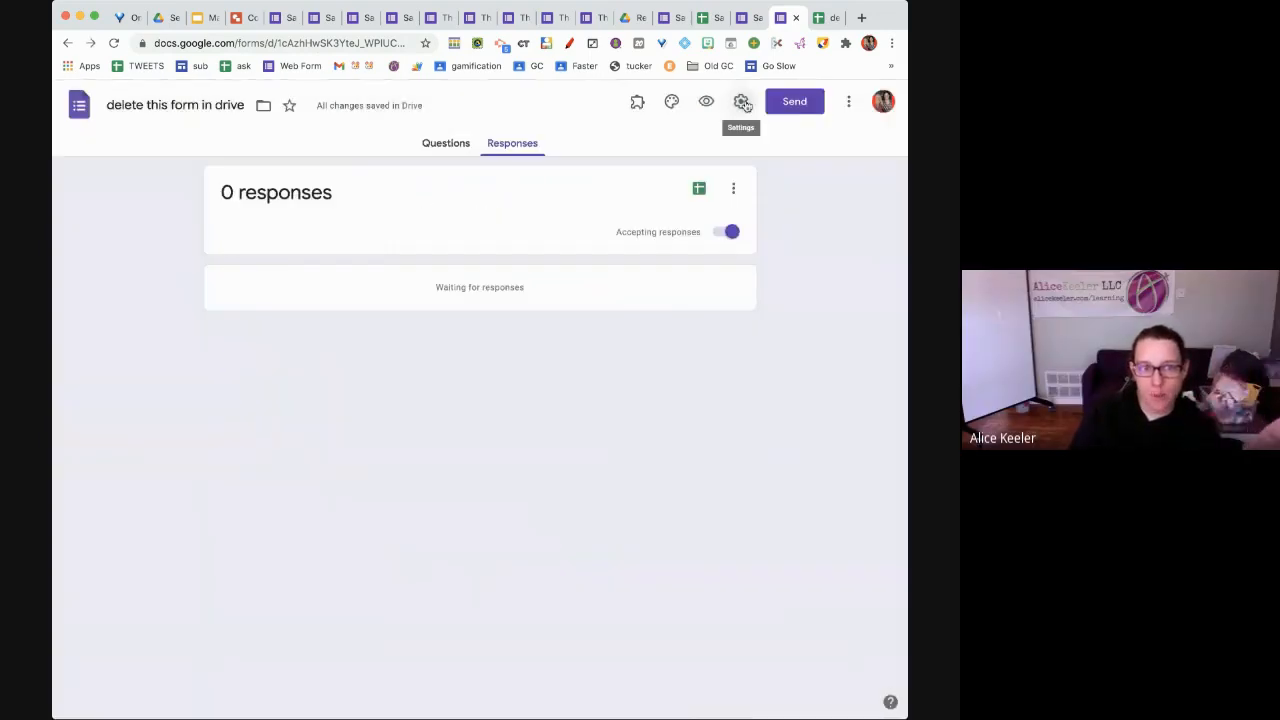
# Turn off response receipts and keep email collection on in this form's settings, then save
pyautogui.click(744, 104)
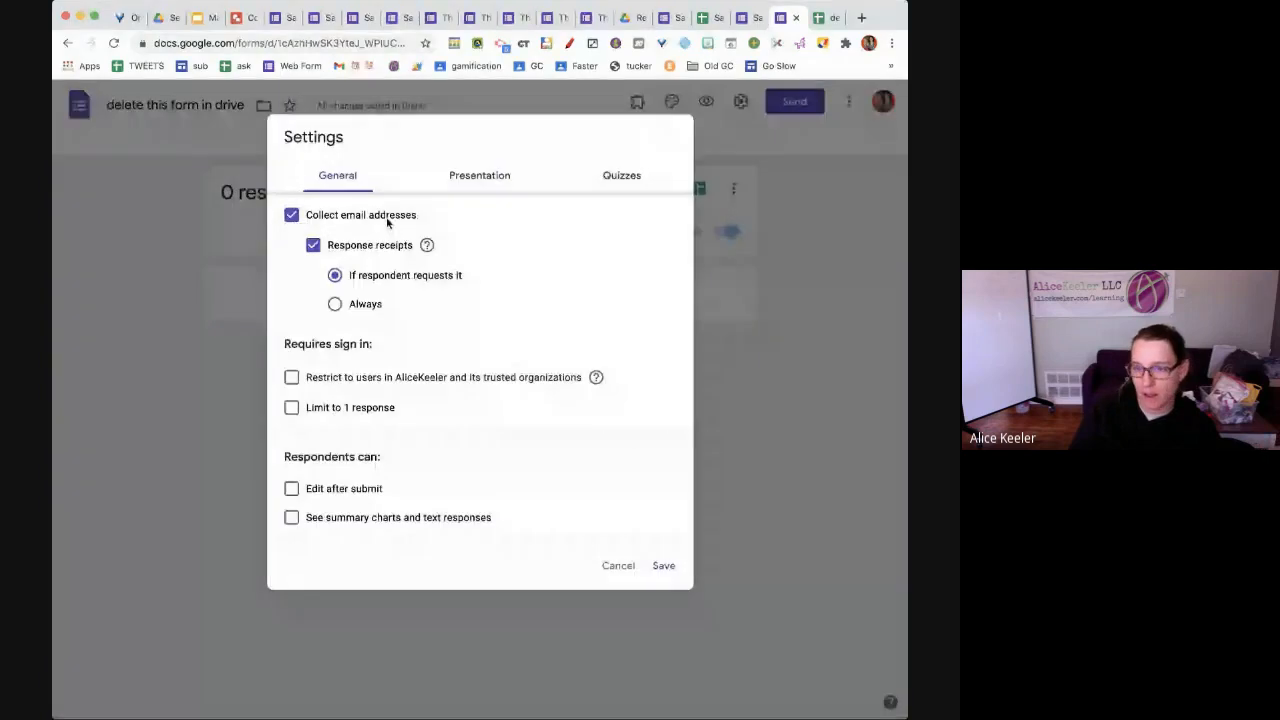
pyautogui.click(374, 246)
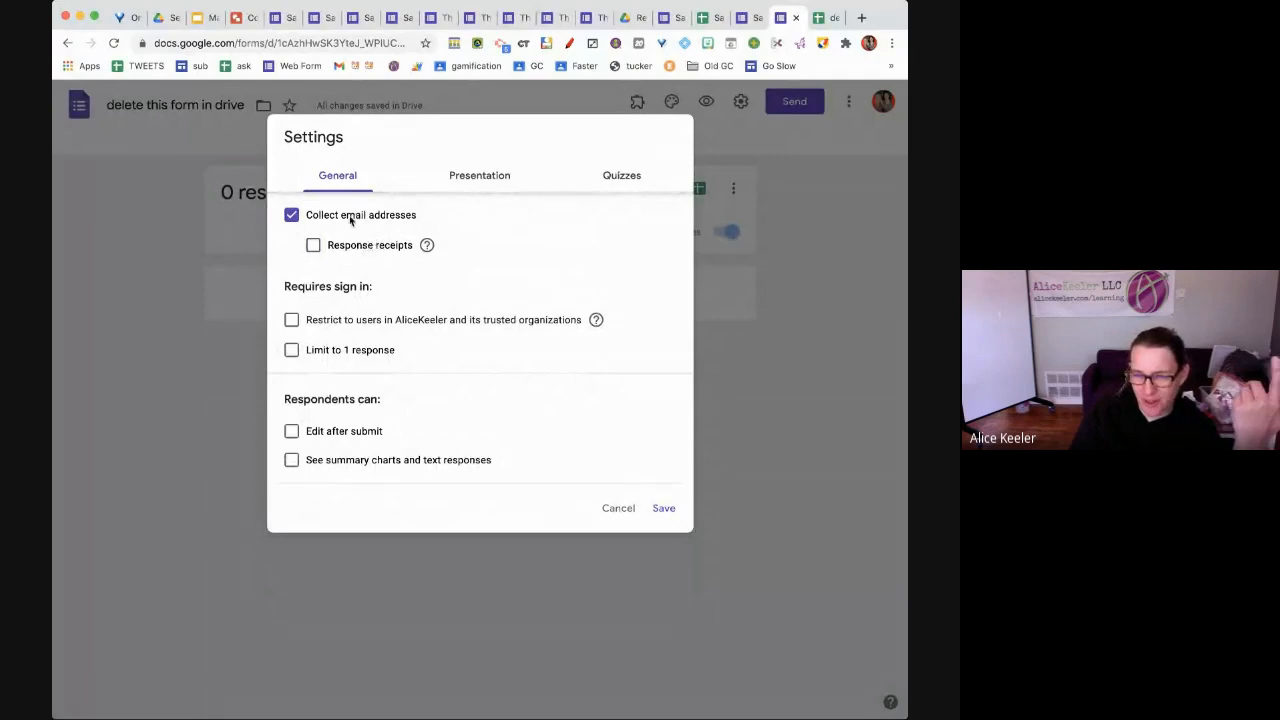
pyautogui.click(317, 219)
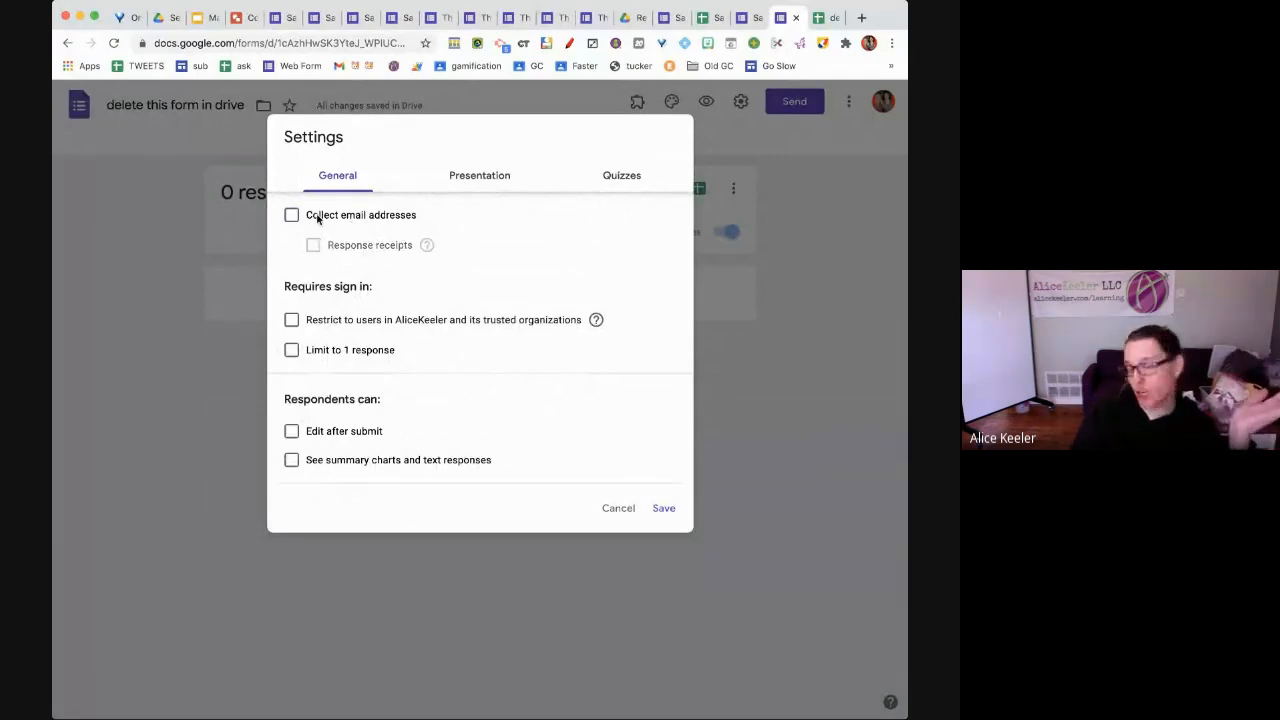
pyautogui.click(317, 219)
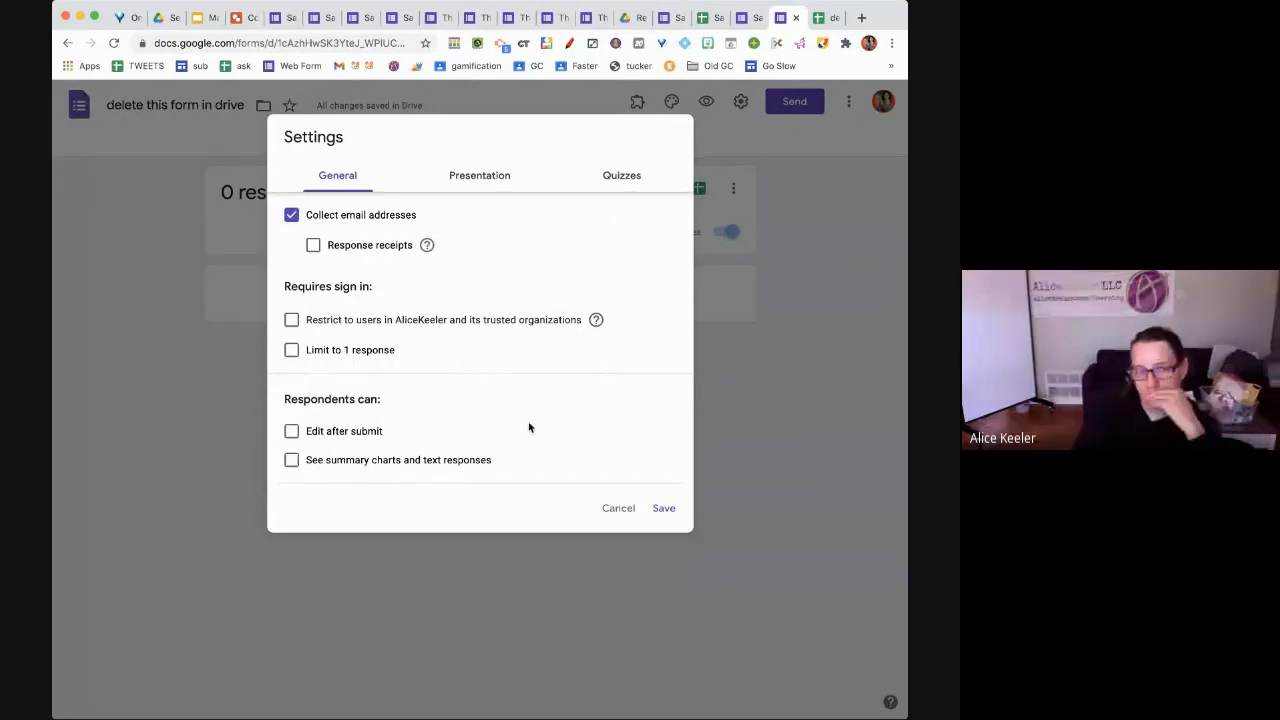
pyautogui.click(663, 510)
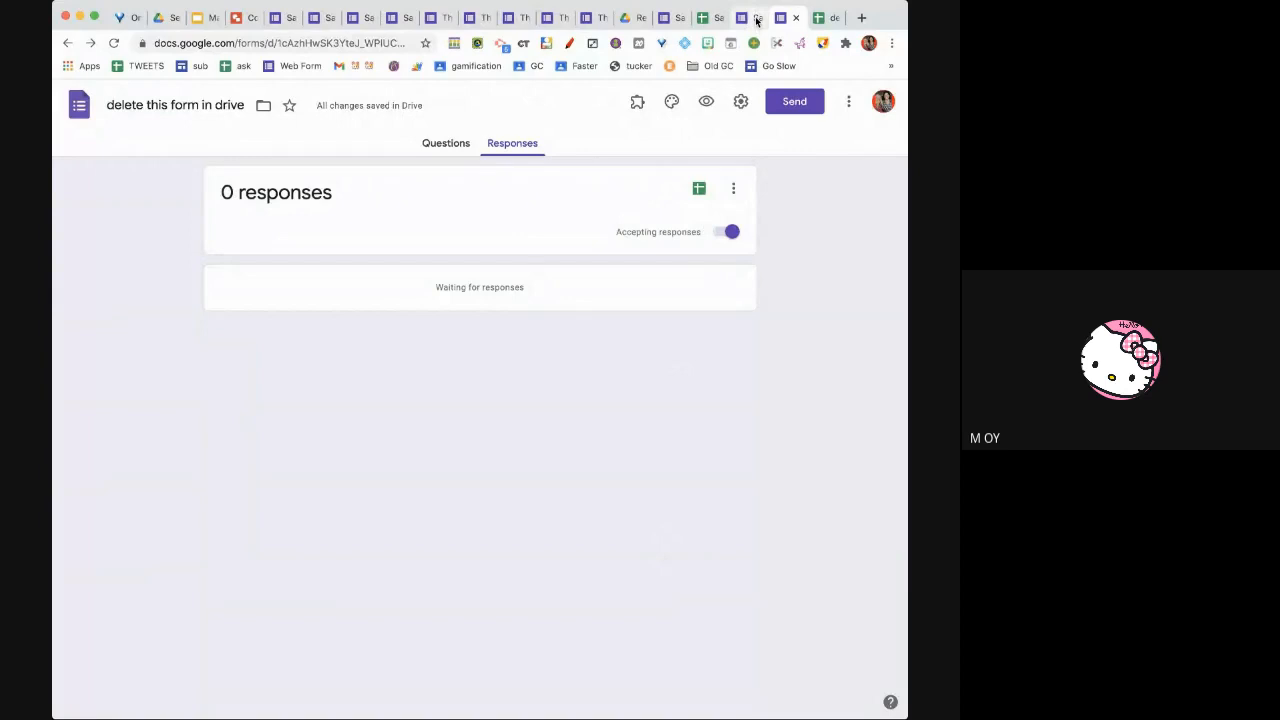
# Return to the Questions view and review the new-form default settings without changing them
pyautogui.click(441, 143)
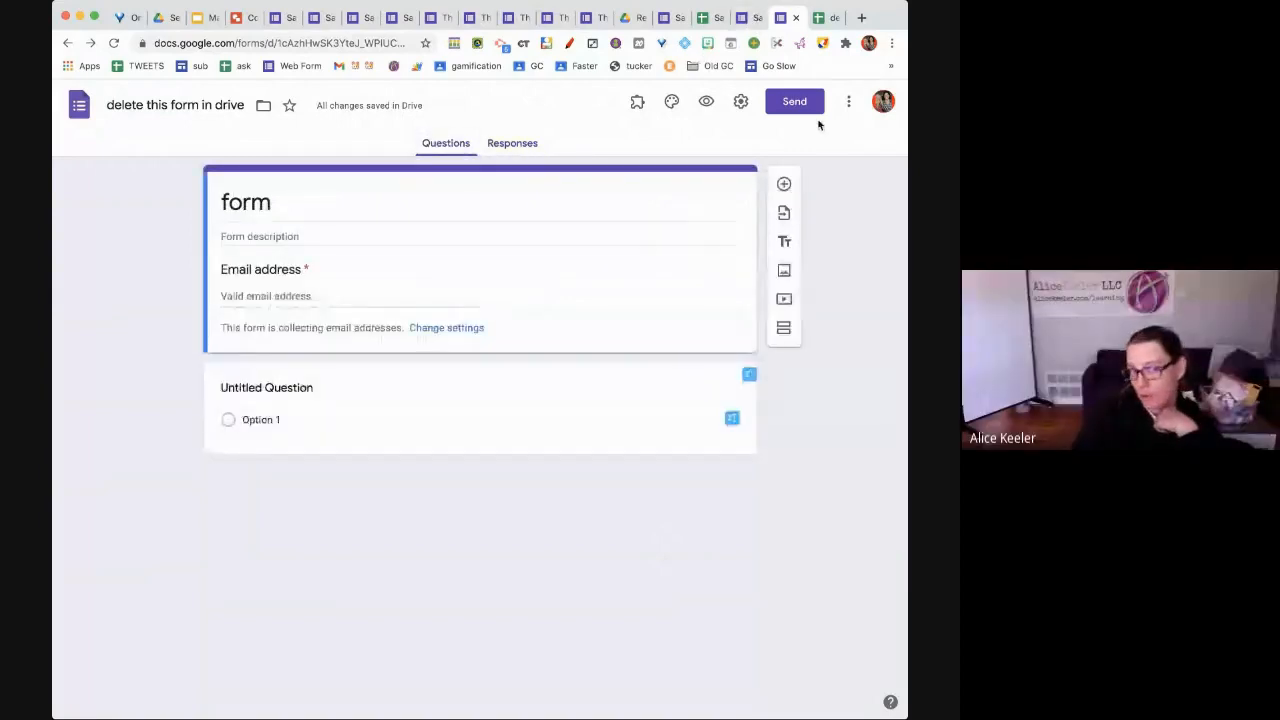
pyautogui.click(848, 101)
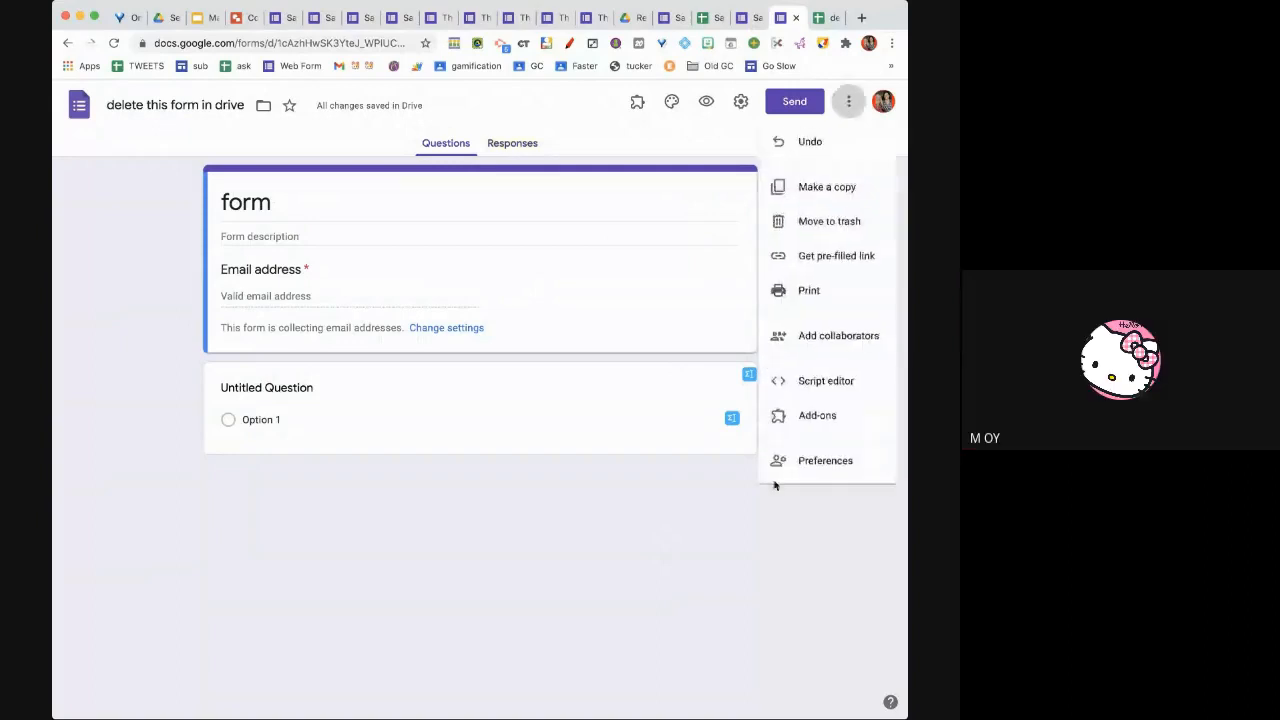
pyautogui.click(778, 468)
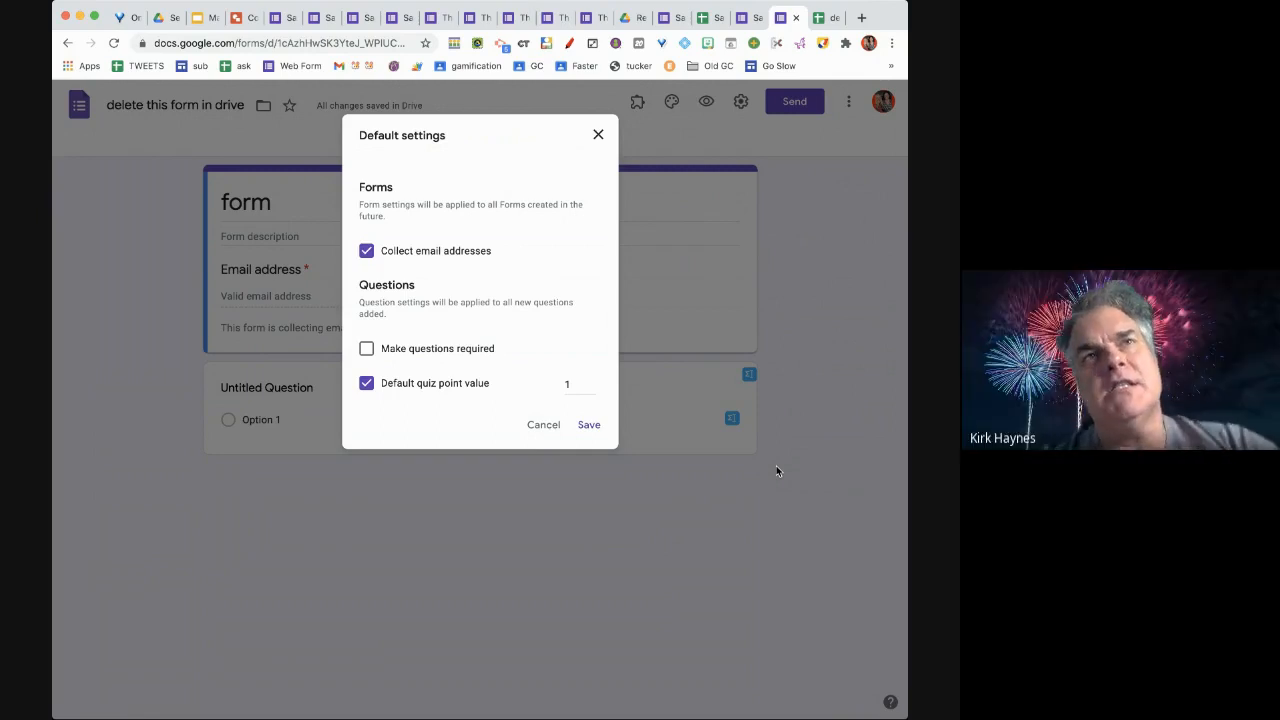
pyautogui.click(530, 428)
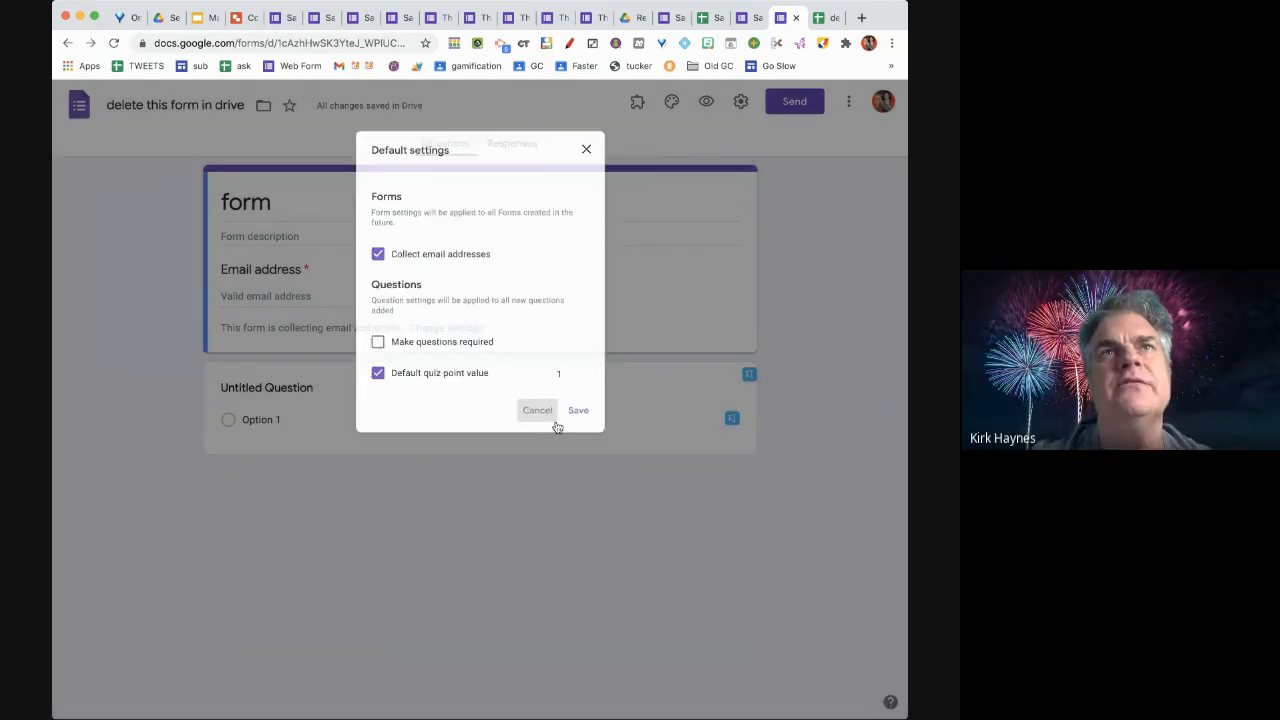
# Preview the form as a respondent sees it, then go back to the editor
pyautogui.click(848, 101)
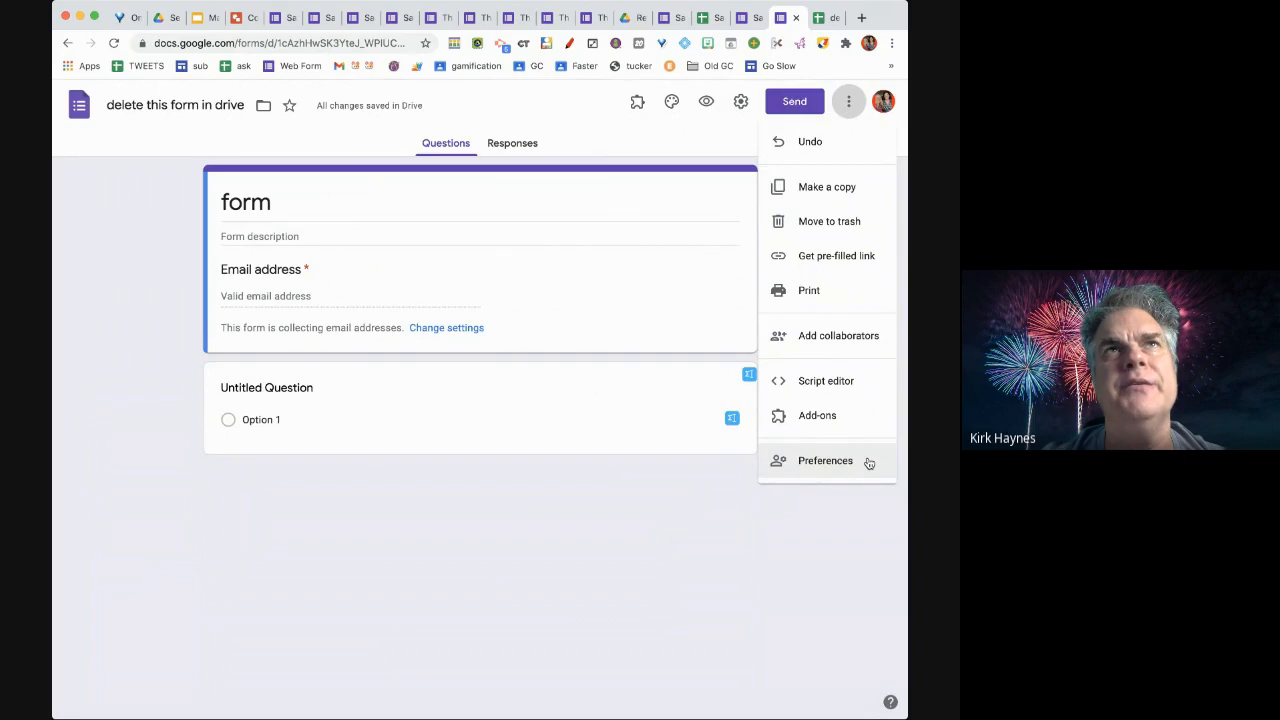
pyautogui.click(711, 107)
pyautogui.click(707, 103)
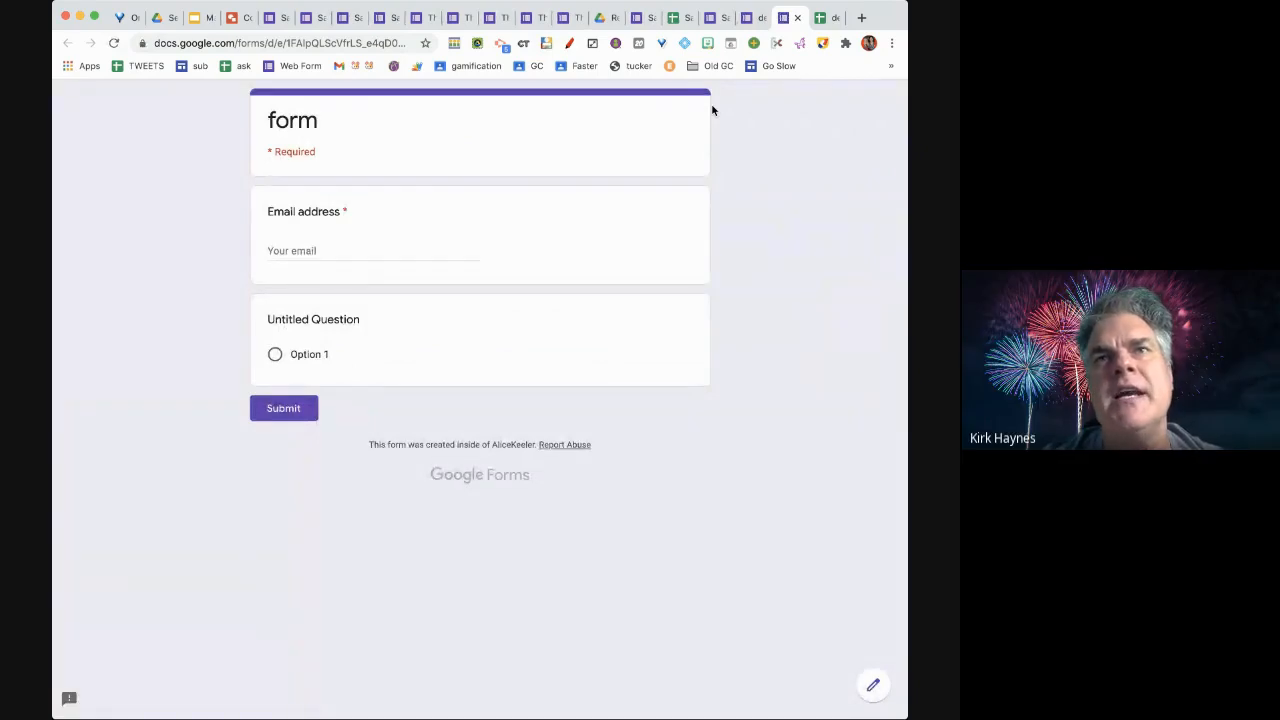
pyautogui.click(873, 687)
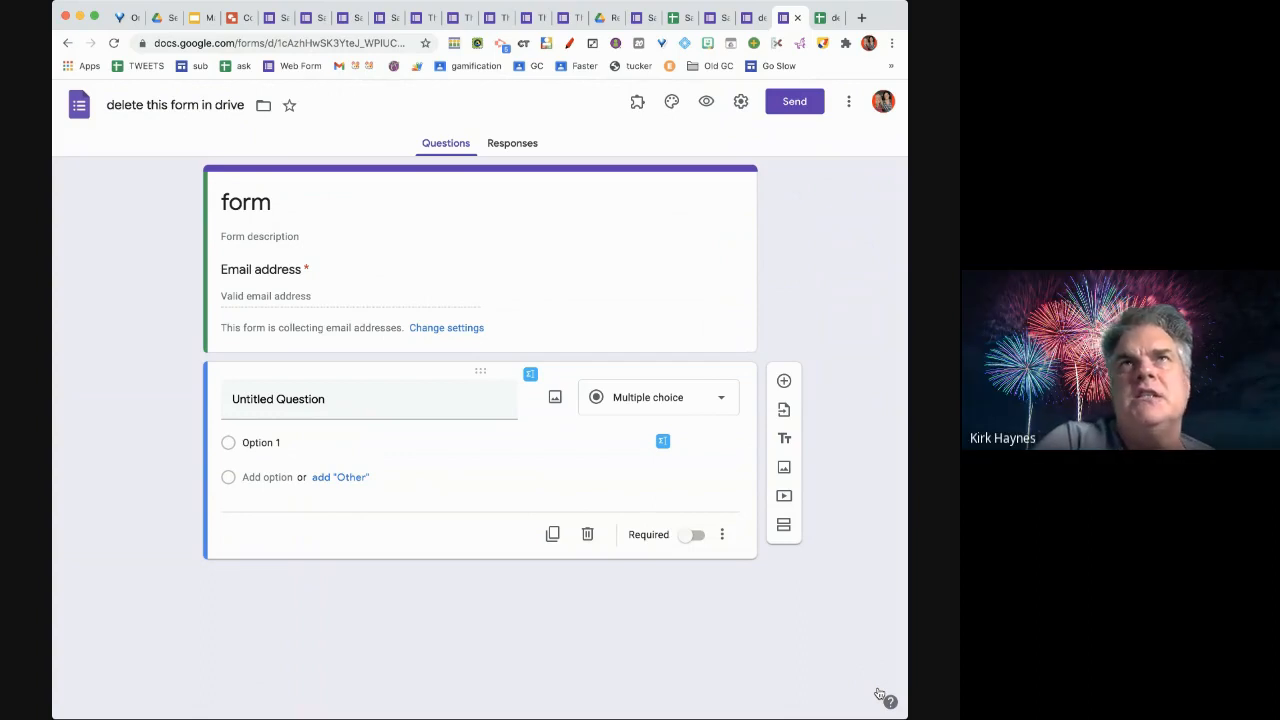
# Title the first question with a first name and add a second multiple-choice question titled with a surname
pyautogui.click(453, 412)
pyautogui.write('alice')
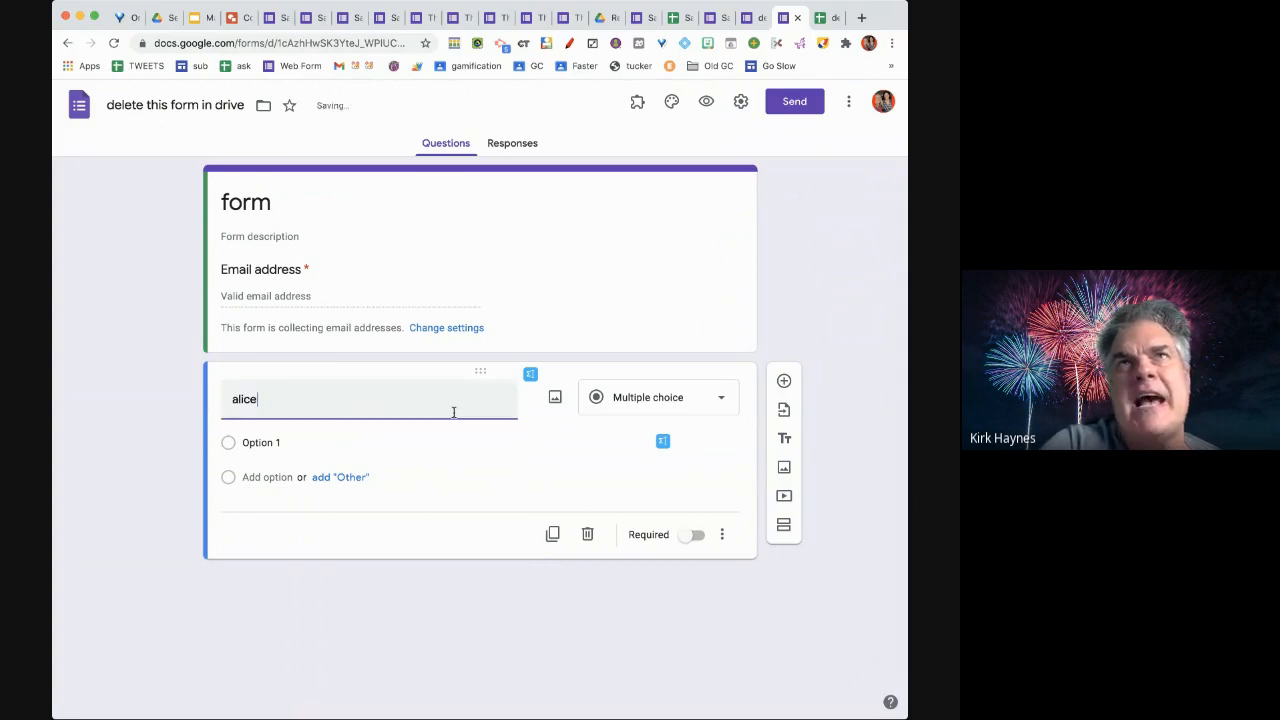
pyautogui.press('Return')
pyautogui.write('keeler')
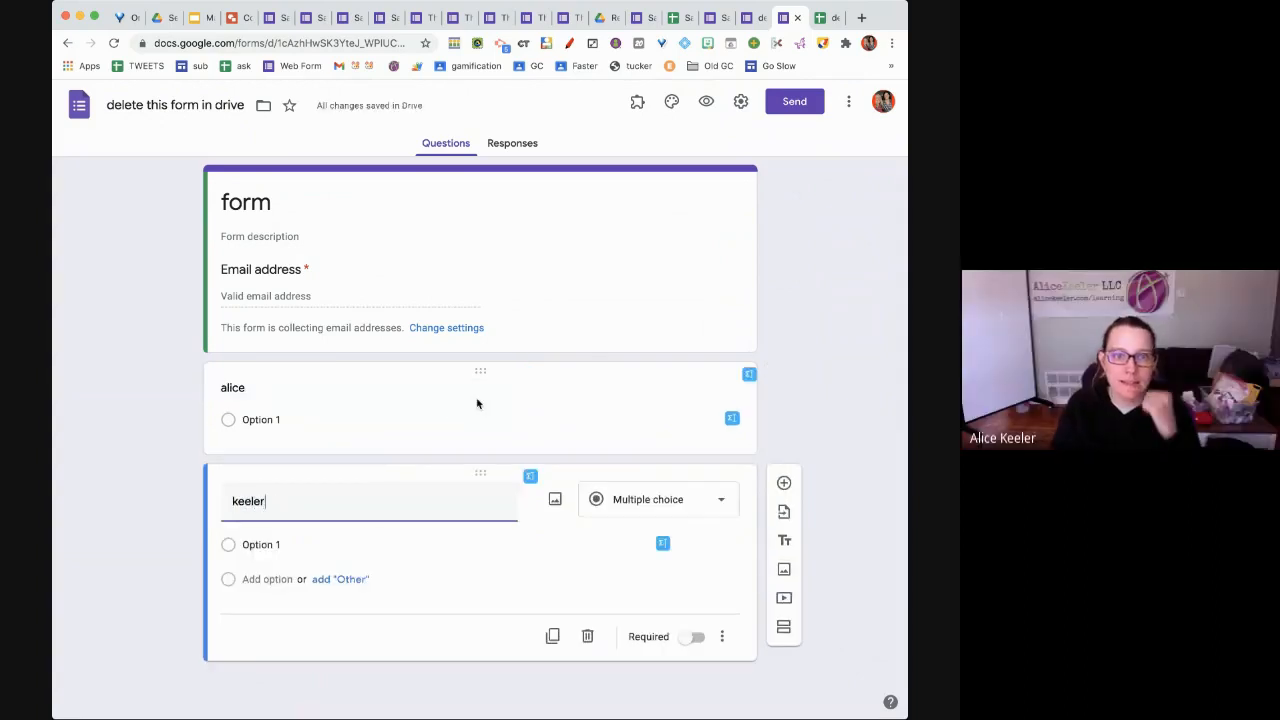
pyautogui.click(800, 296)
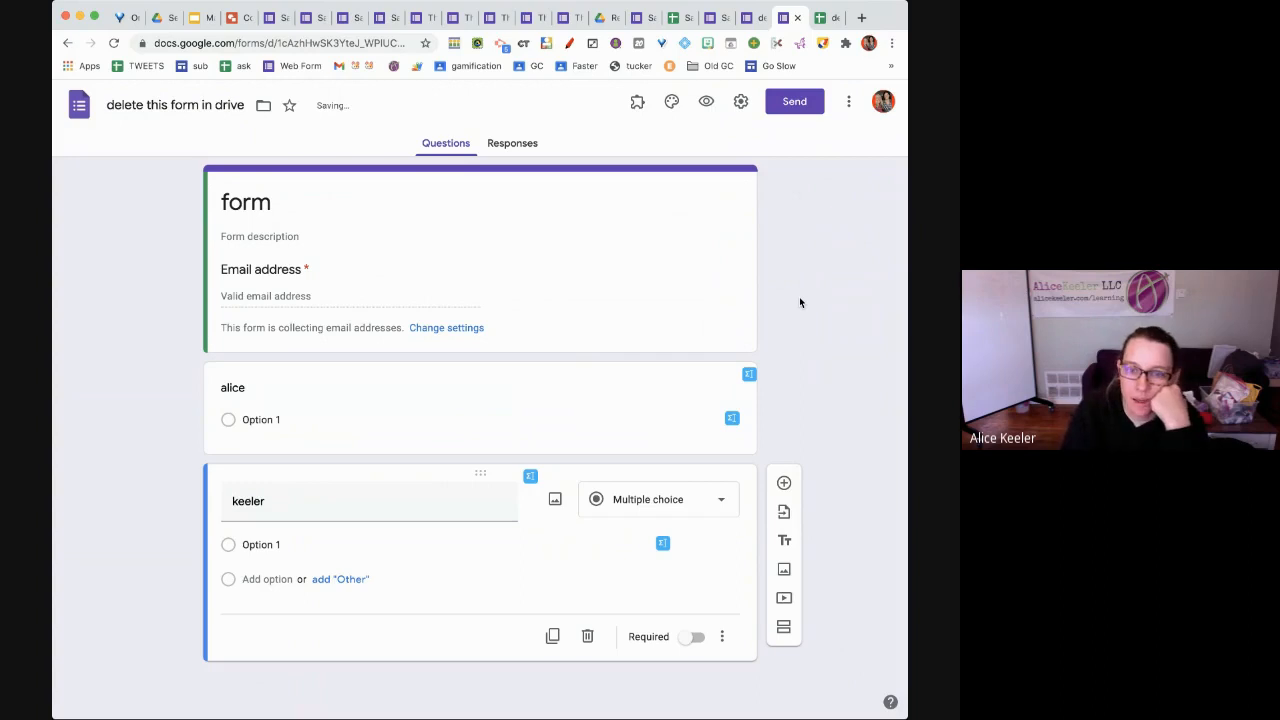